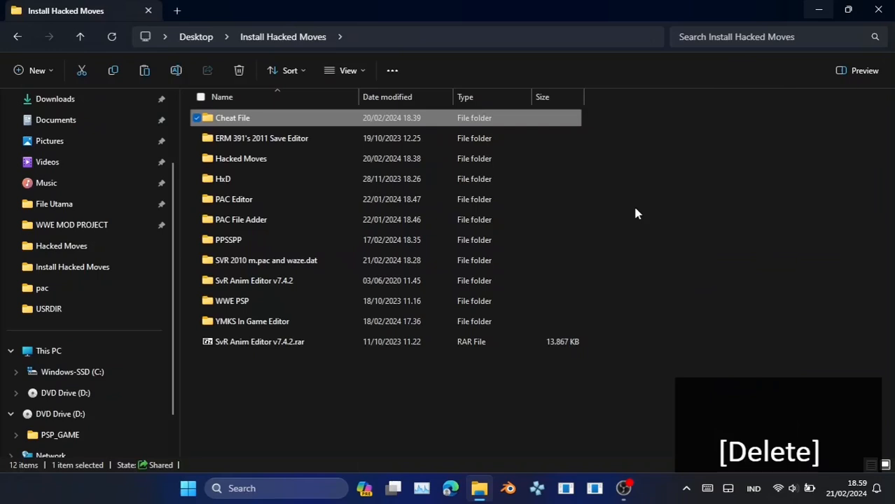
Look inside the YMKS In Game Editor folder at its bundled ppsspp_win1.7 folder, and return to Install Hacked Moves
left_click(281, 323)
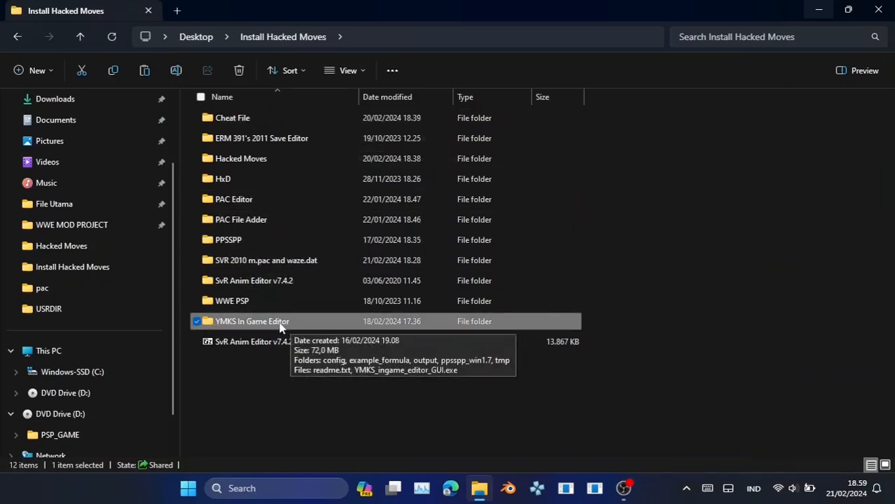
double_click(279, 325)
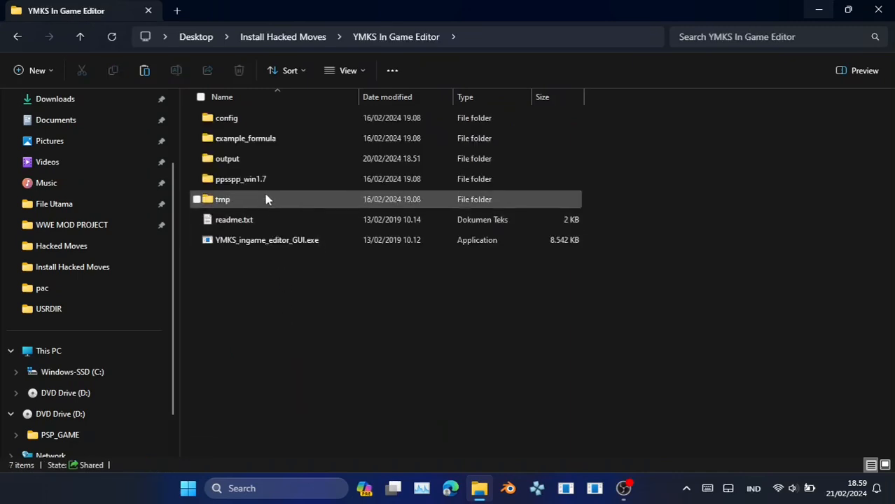
left_click(262, 185)
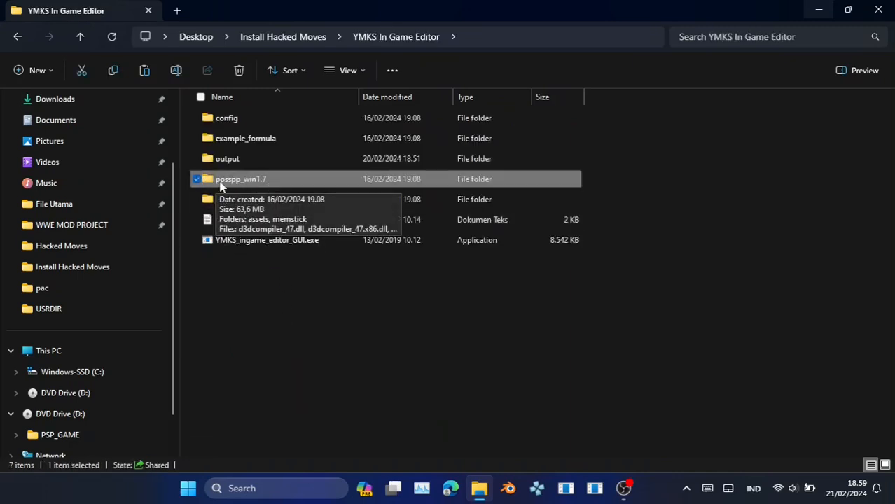
left_click(294, 38)
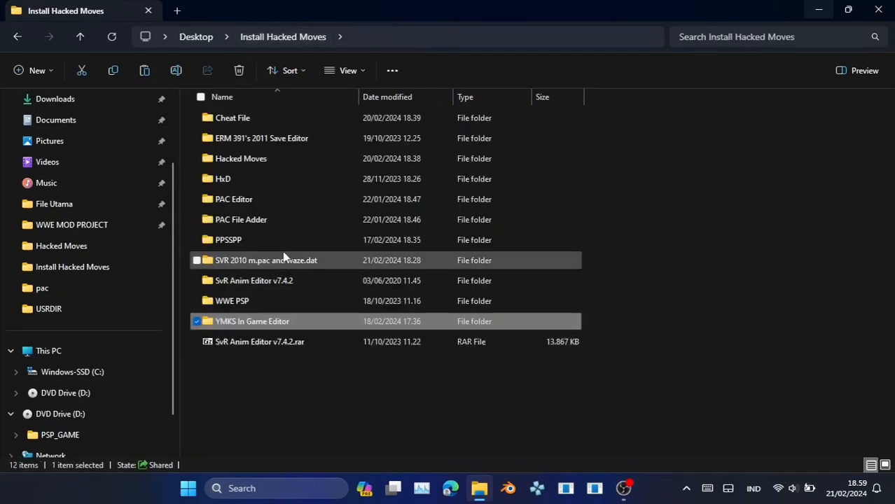
Copy the complete Inject YMKS editor cheat code from YMKS In Game Editor Cheat.txt in the Cheat File folder
left_click(257, 125)
double_click(258, 132)
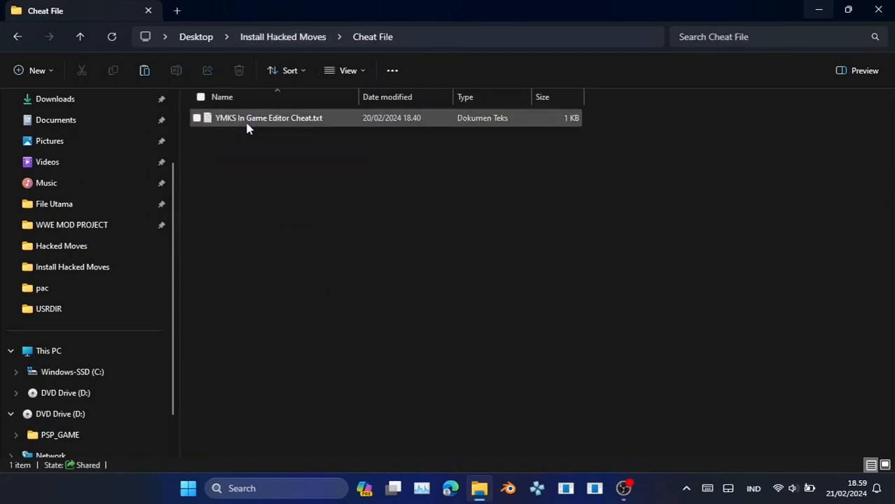
double_click(248, 128)
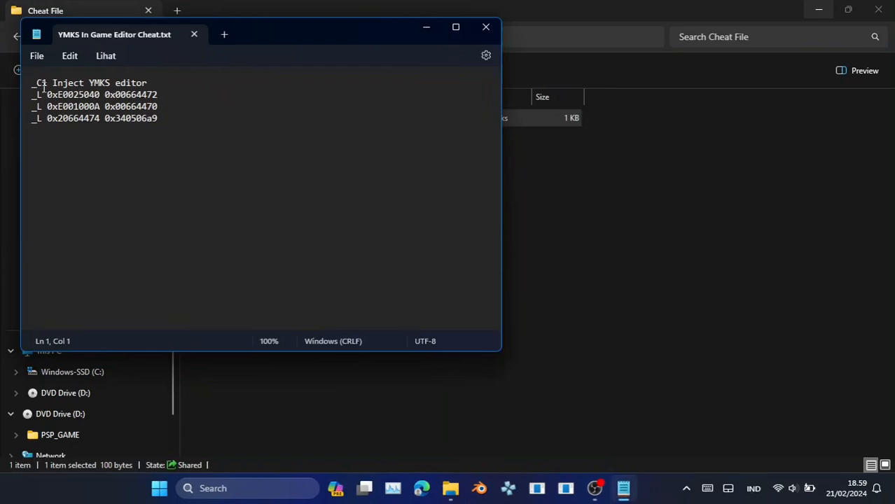
left_click_drag(33, 83, 160, 115)
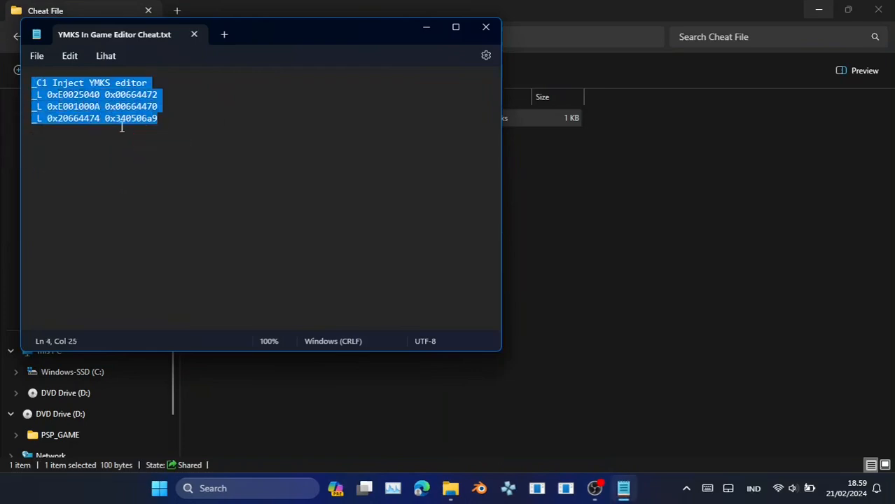
right_click(116, 120)
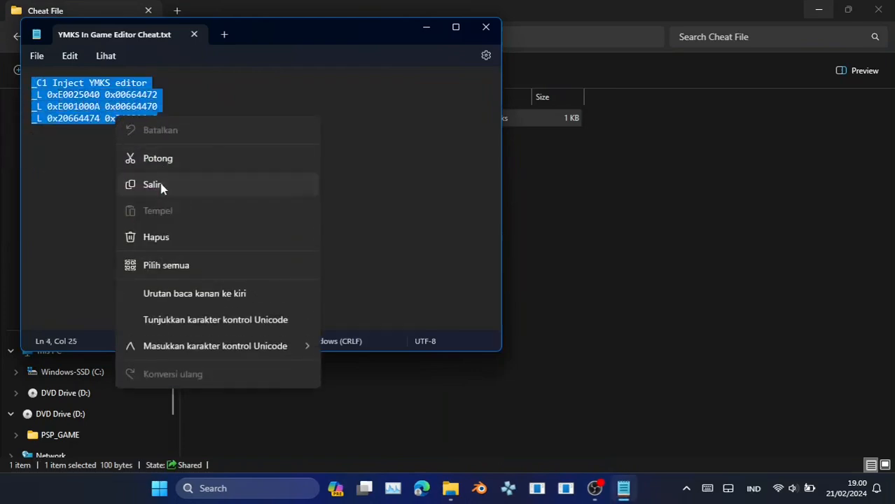
left_click(160, 186)
key("ctrl+c")
left_click(426, 27)
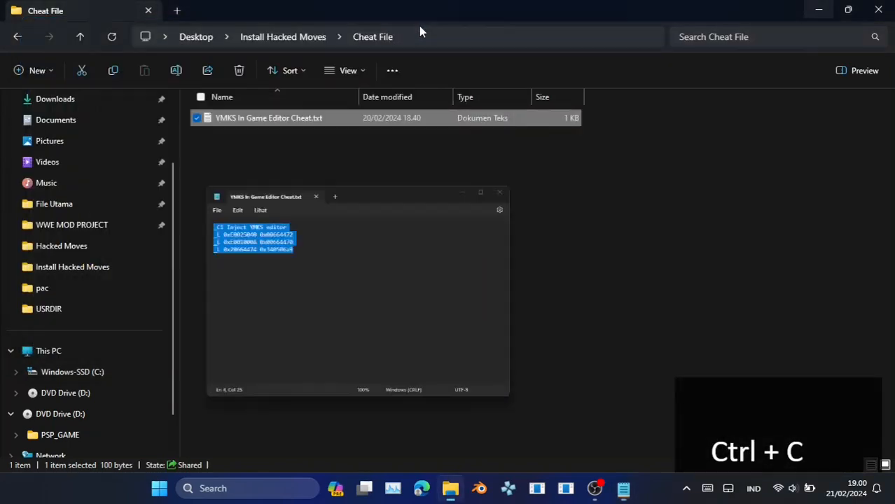
Open ULUS10543.ini from the memstick/PSP/Cheats folder of ppsspp_win1.7 within YMKS In Game Editor
key("alt+Up")
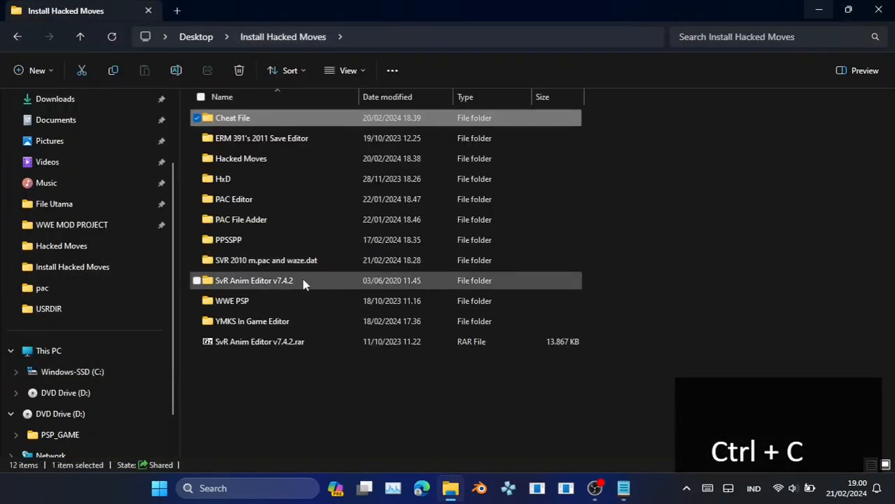
double_click(287, 322)
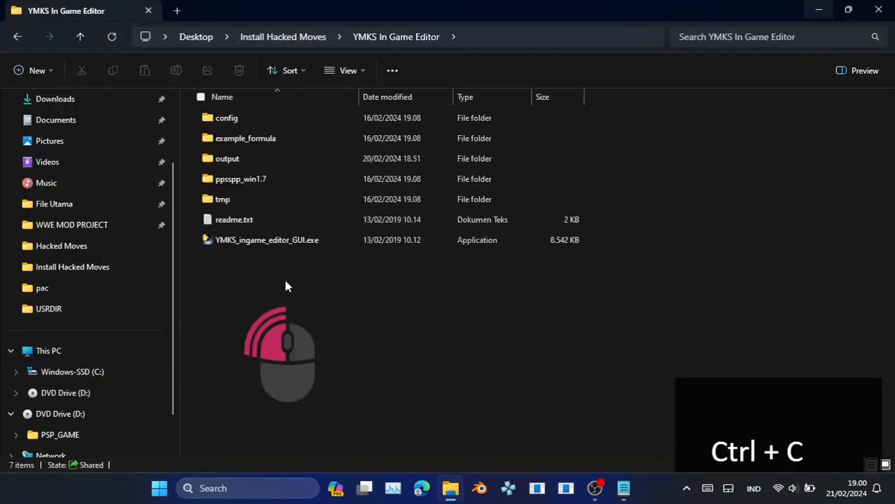
double_click(253, 186)
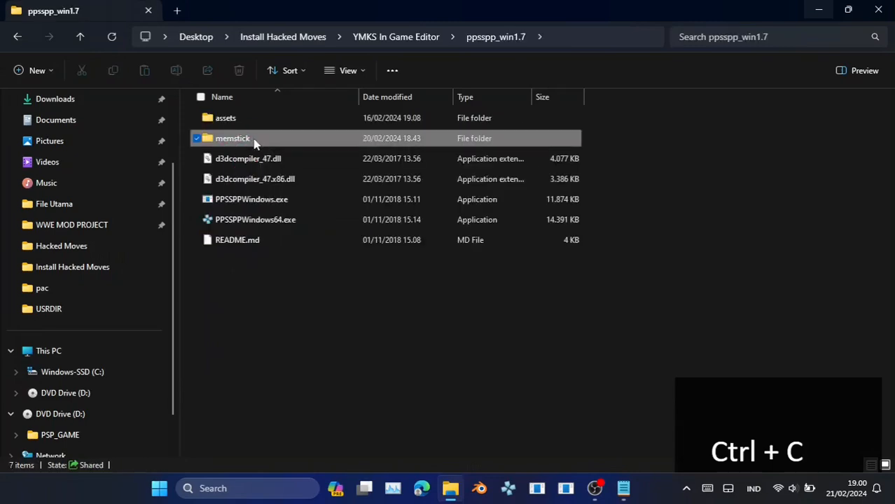
double_click(254, 142)
double_click(250, 119)
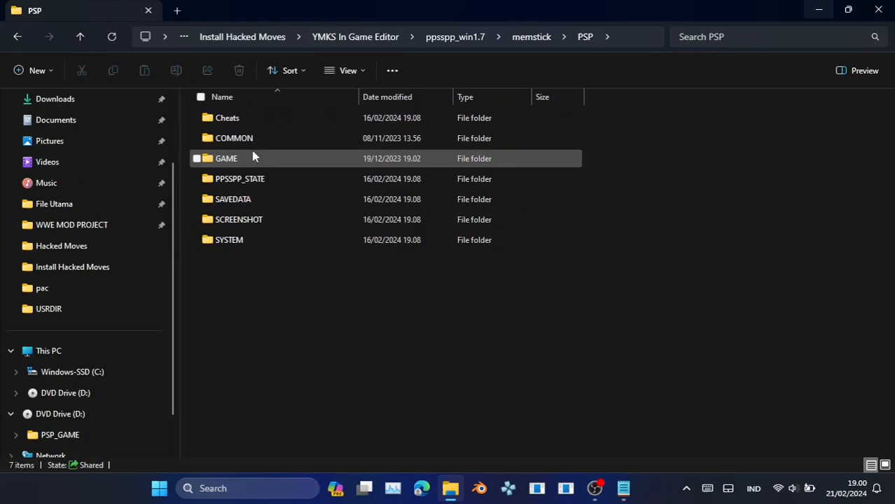
double_click(253, 123)
double_click(254, 119)
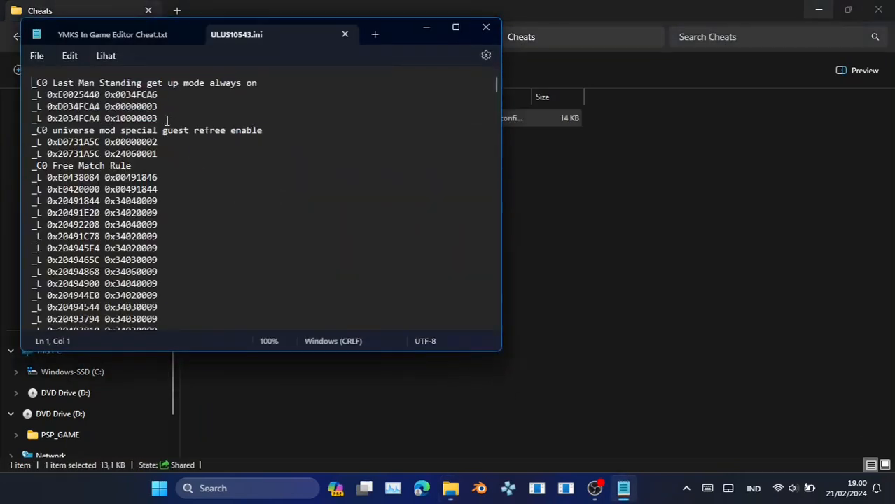
Paste the copied cheat code at the very beginning of ULUS10543.ini, save it, and close both text files
key("Return")
key("Up")
key("ctrl+v")
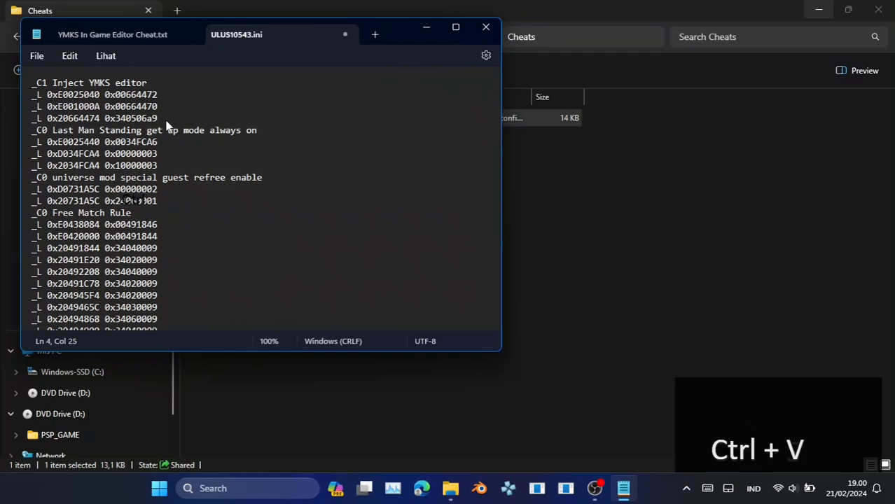
key("ctrl+s")
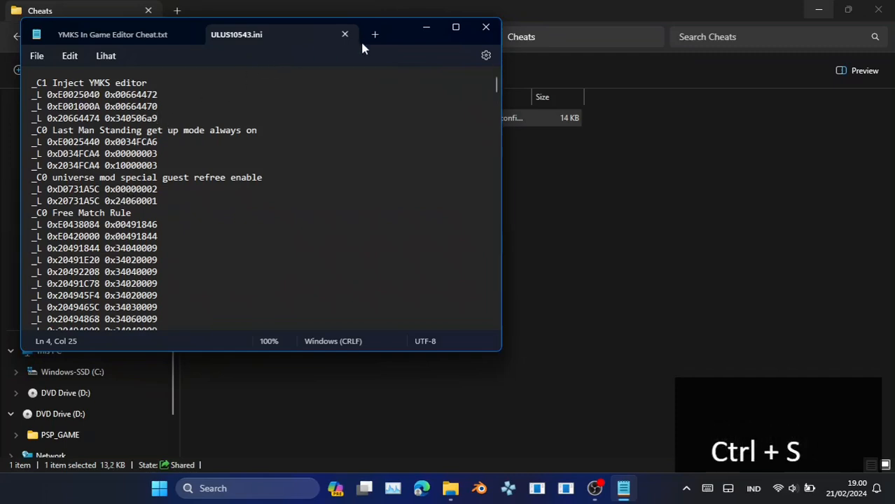
left_click(343, 34)
left_click(195, 34)
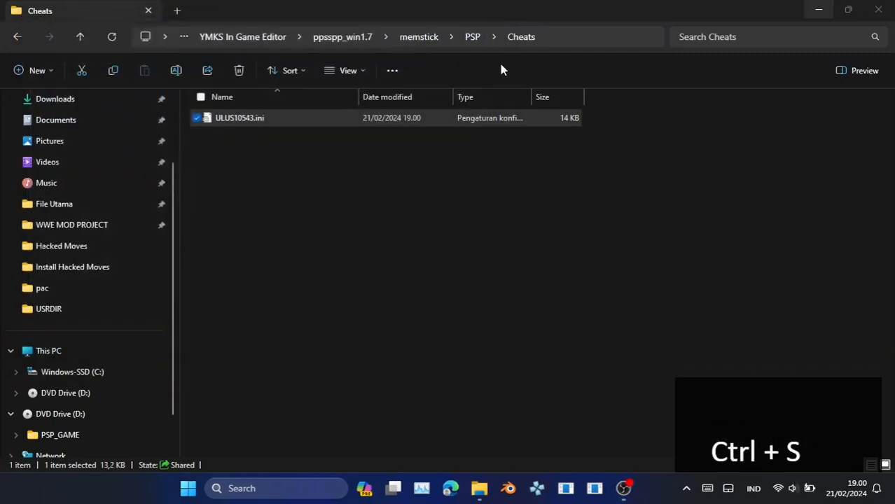
Launch PPSSPPWindows.exe from ppsspp_win1.7 with WWE SmackDown vs. RAW 2011, and move its window clear of the file list
left_click(362, 36)
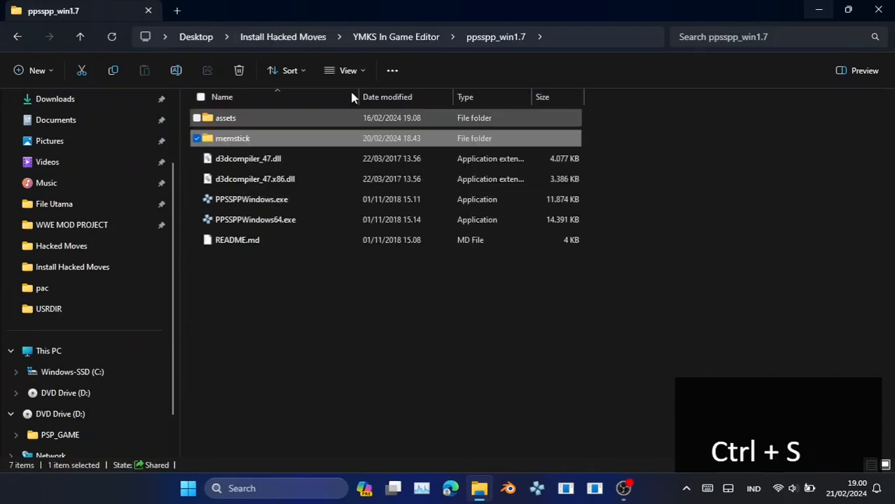
left_click(287, 208)
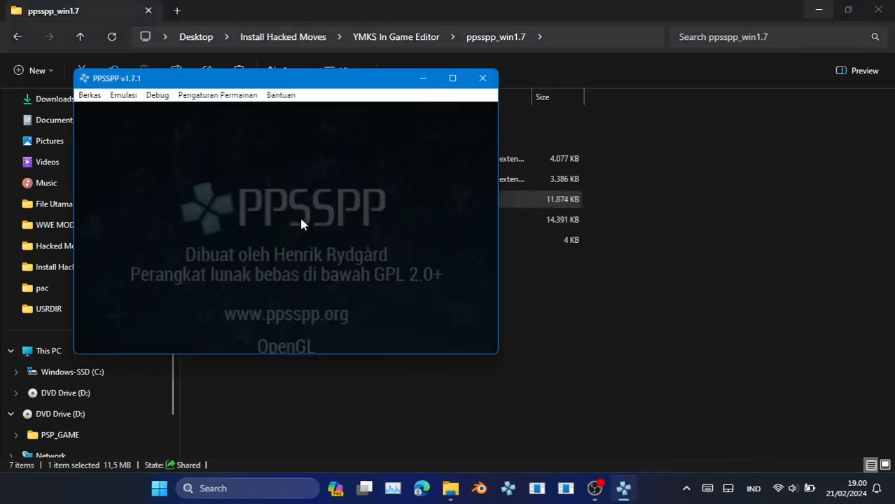
left_click(301, 220)
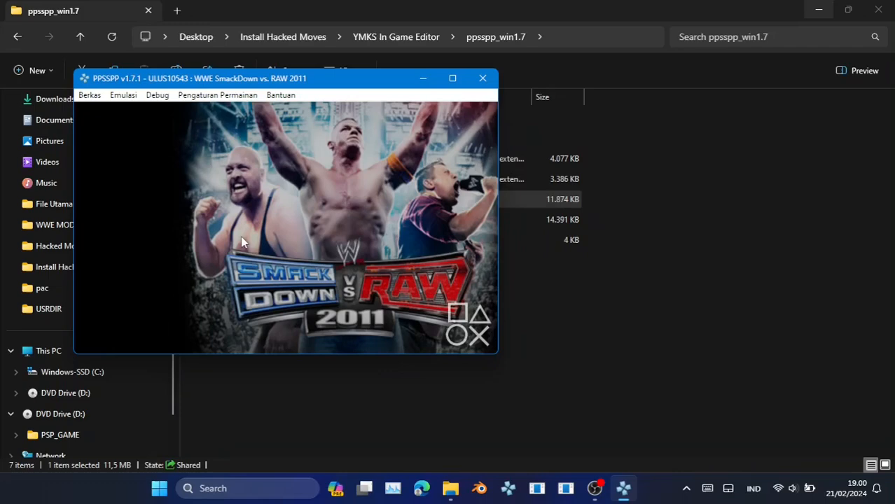
left_click_drag(277, 78, 496, 78)
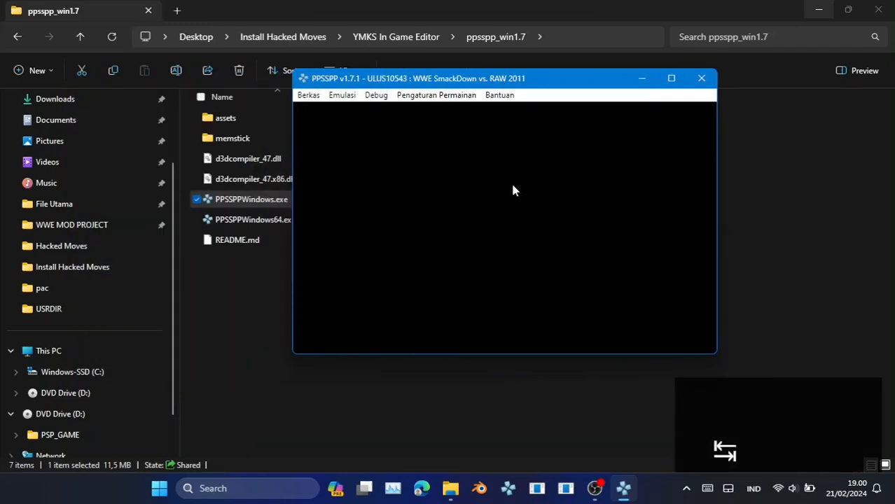
Check the Inject YMKS editor entry in the running game's cheat list with the window maximized, and return to the game
key("1")
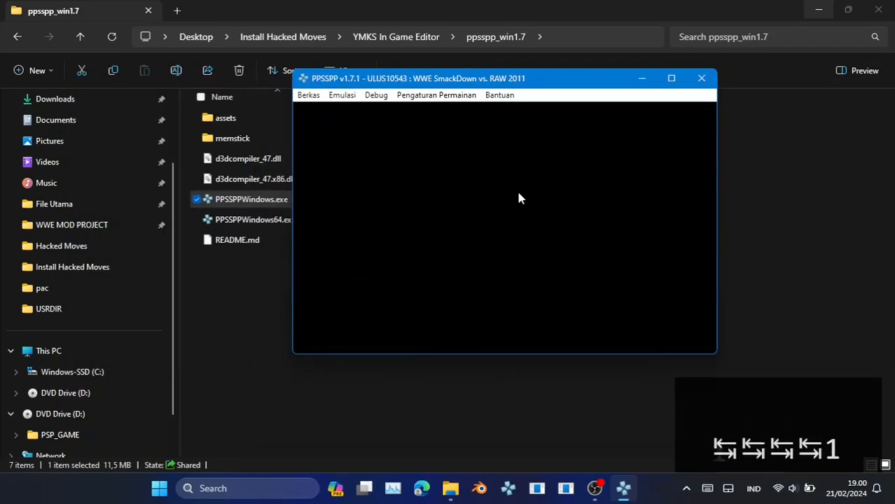
key("Escape")
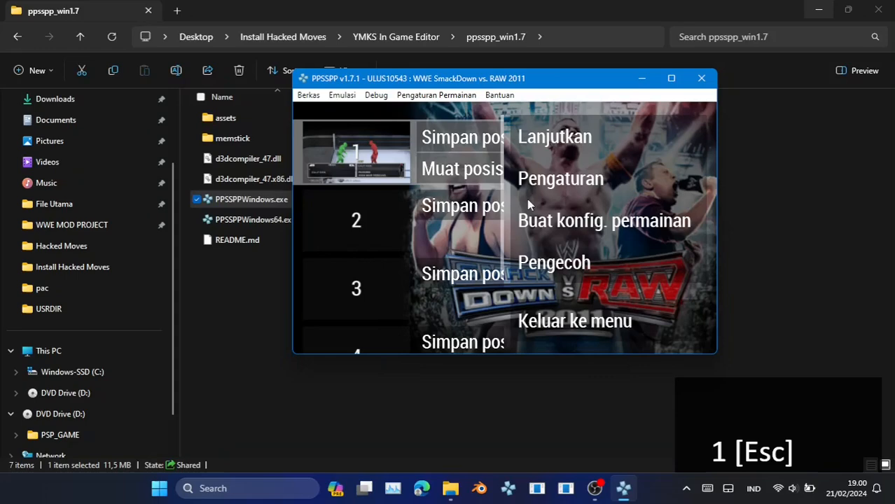
left_click(578, 265)
left_click(671, 78)
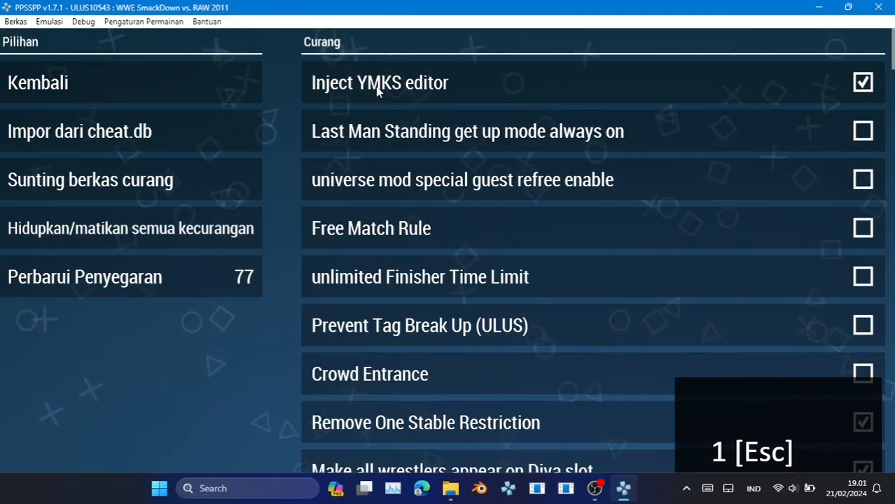
key("Escape")
key("Escape")
Open Create A Move-Set within the game's Create Modes
key("s")
key("s")
key("s")
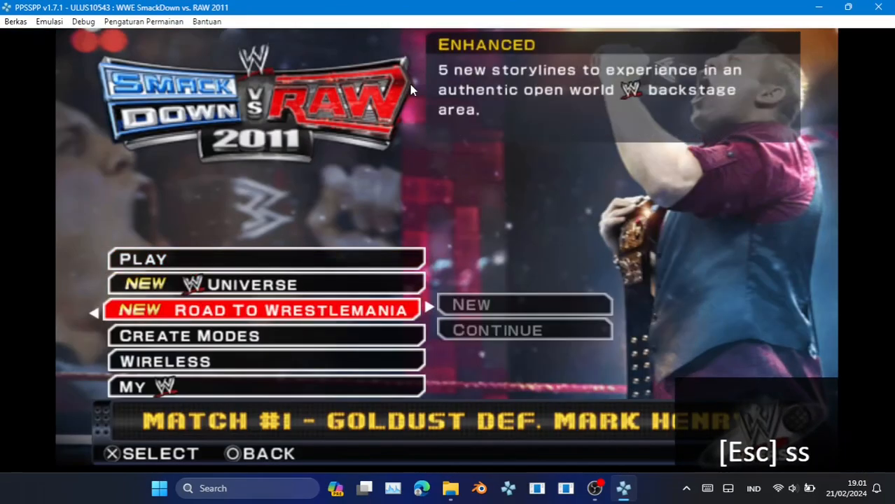
key("k")
key("s")
key("s")
key("s")
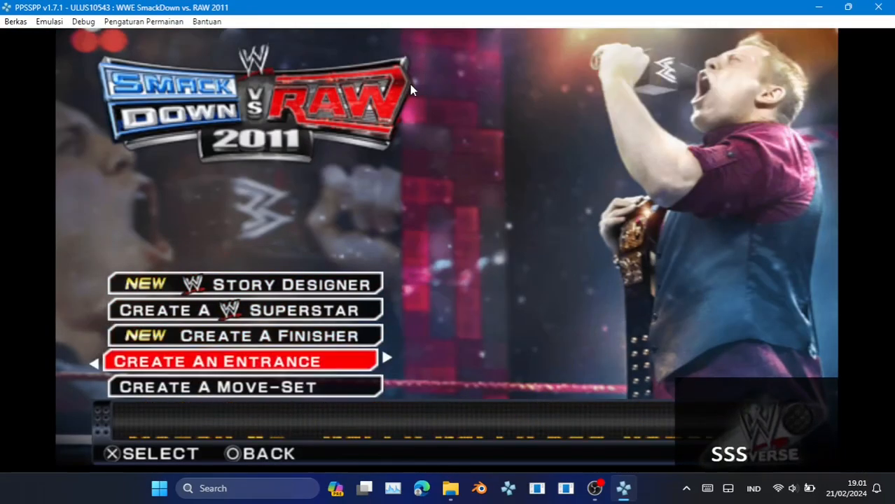
key("s")
key("k")
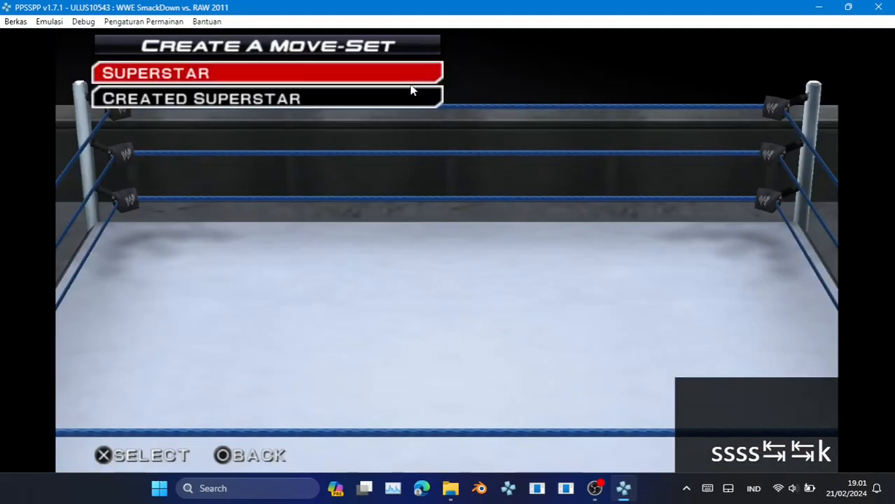
Choose the existing superstar Batista for move-set editing
key("k")
key("Tab")
key("s")
key("k")
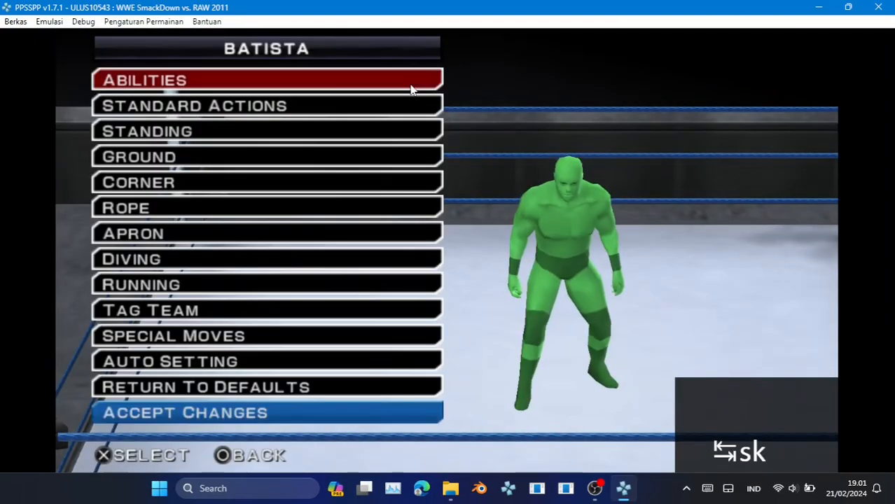
Open the signatures list in Batista's Special Moves
key("w")
key("w")
key("w")
key("w")
key("k")
key("k")
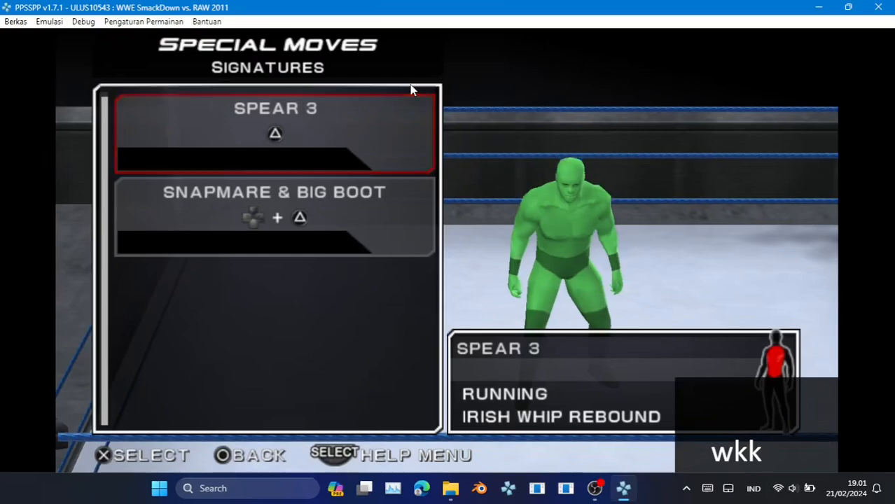
Switch to Batista's finishers, preview the 12 Step move for the first slot, and restore the emulator window's smaller size
key("l")
key("s")
key("k")
key("k")
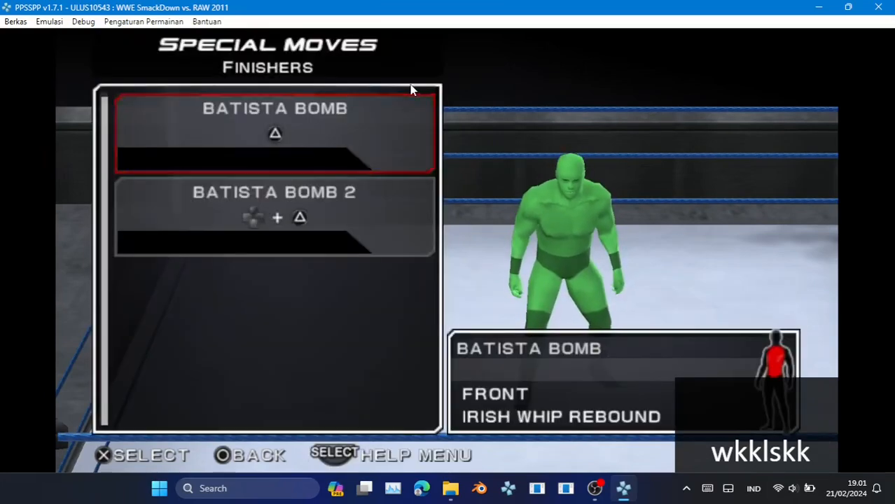
key("j")
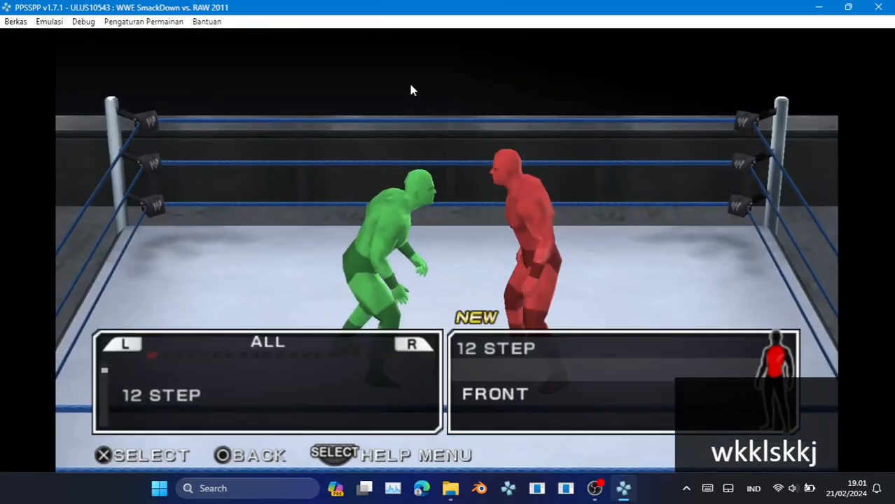
left_click(411, 89)
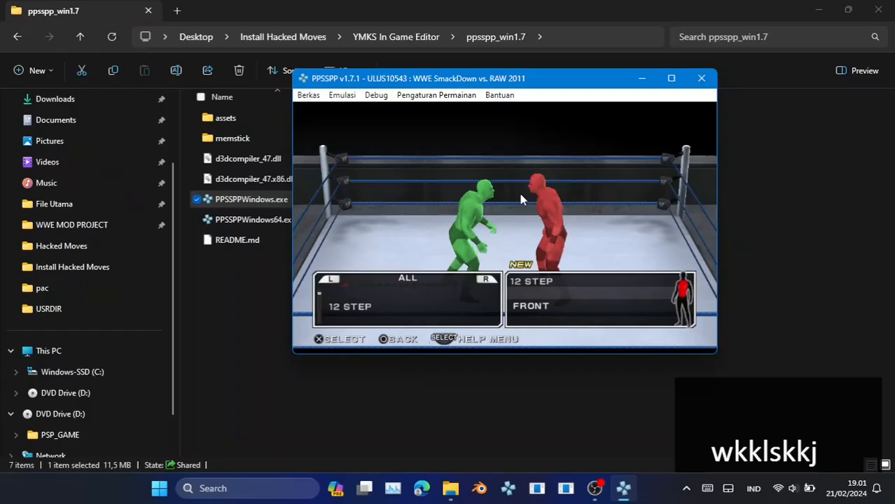
key("j")
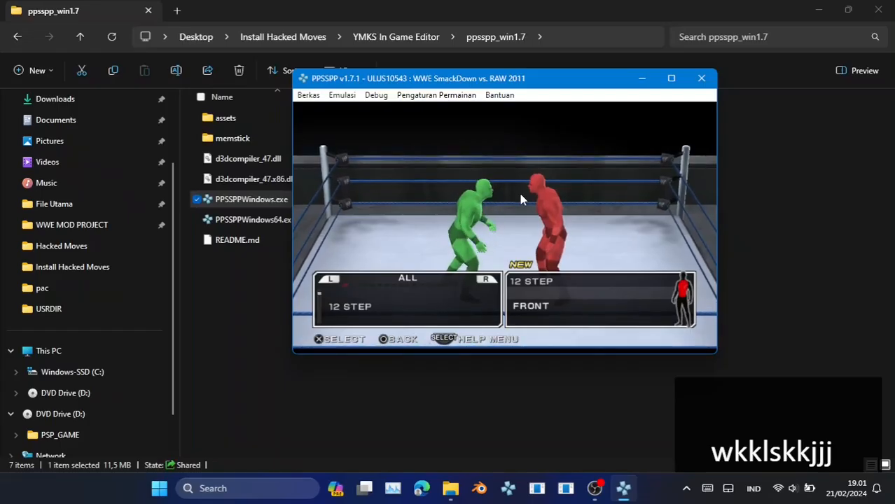
Launch YMKS_ingame_editor_GUI.exe from the YMKS In Game Editor folder while the game keeps running
left_click(411, 359)
left_click(397, 35)
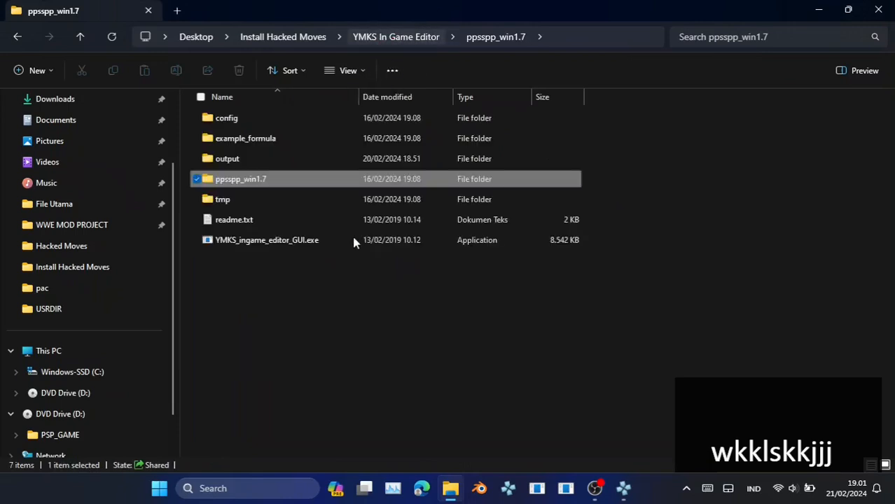
left_click(342, 242)
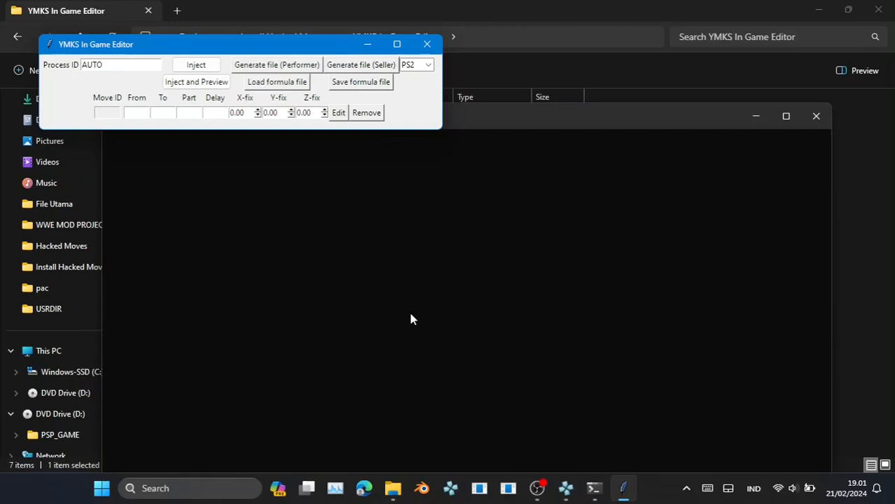
Set the platform to PSP, bring the running game into view, and inject the editor into PPSSPP
left_click(428, 65)
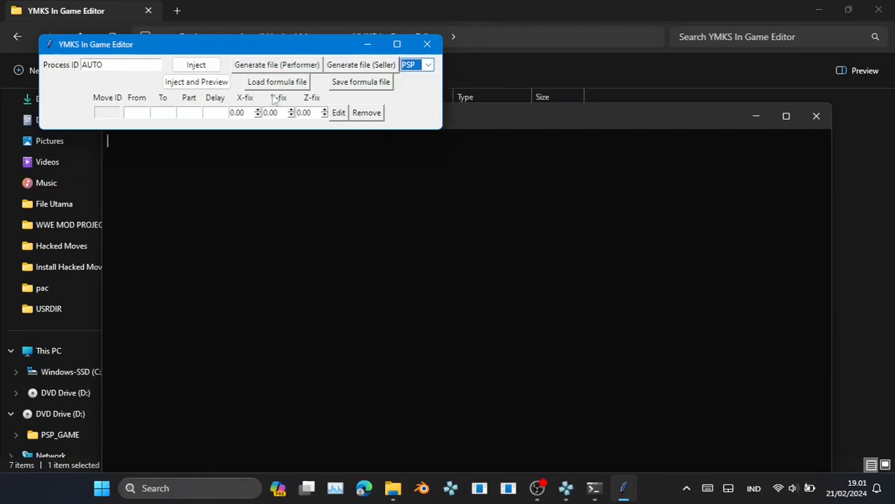
left_click(576, 489)
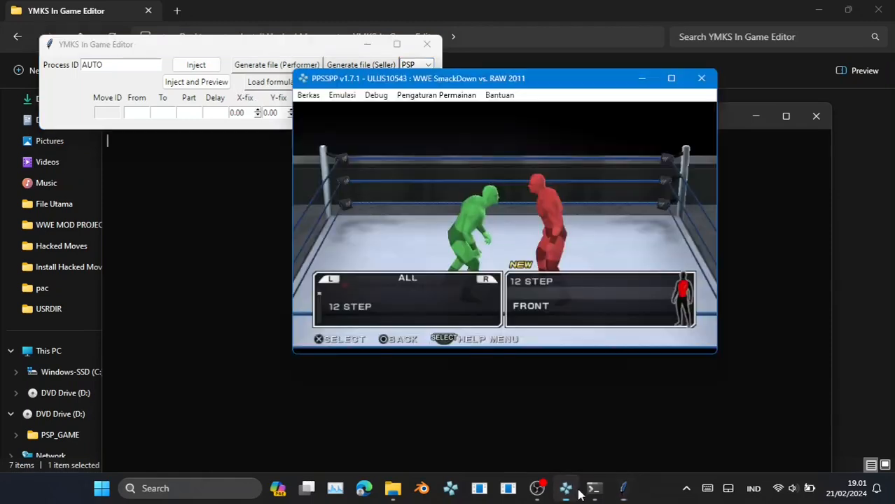
left_click(175, 67)
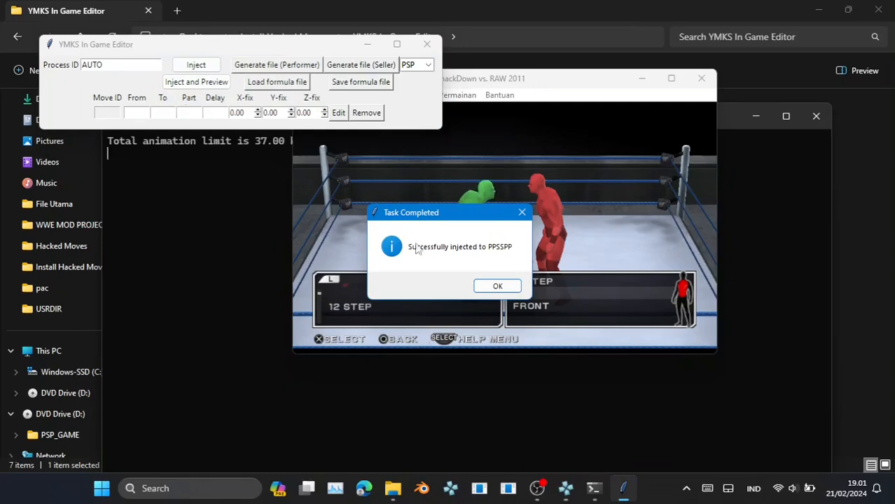
left_click(494, 287)
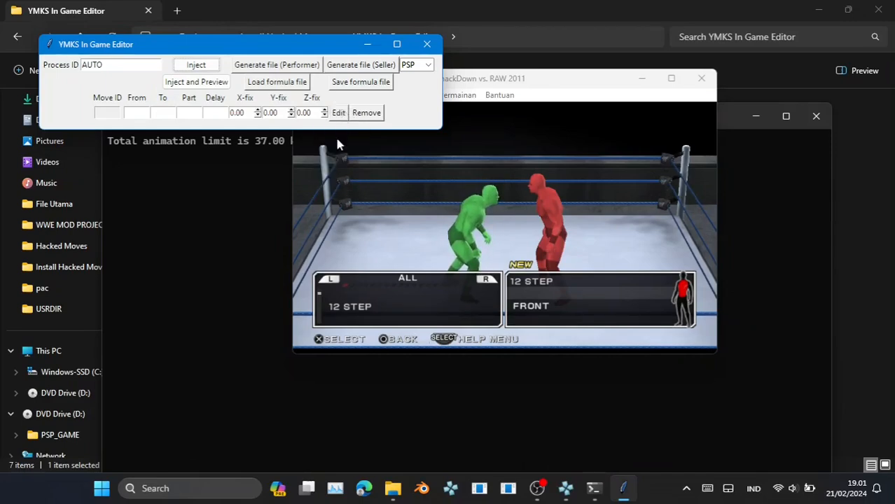
Start editing the empty move row and choose 1461: Cyclone 1 as its move
left_click(338, 112)
left_click(274, 78)
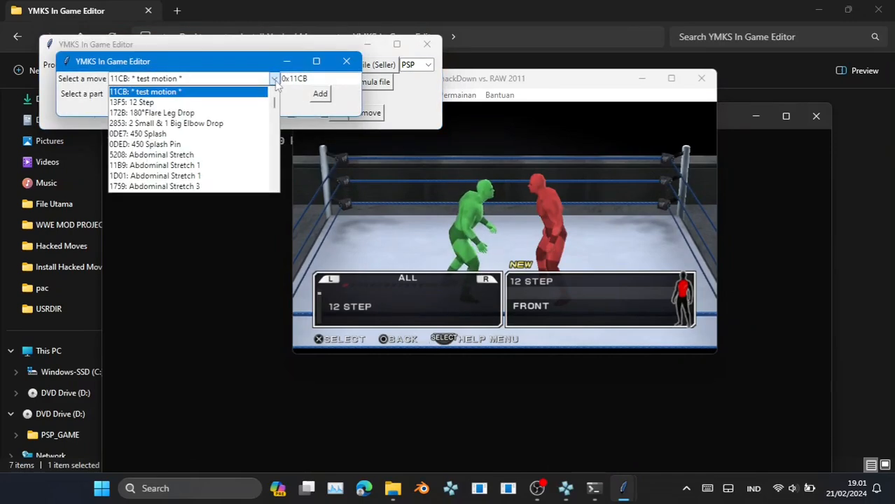
left_click_drag(275, 103, 289, 133)
scroll(217, 159, "down", 7)
scroll(179, 161, "up", 5)
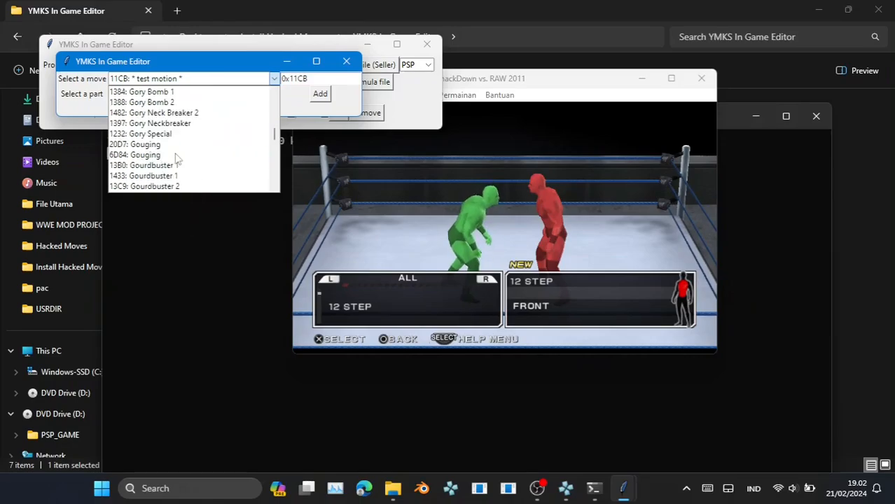
scroll(174, 158, "up", 1)
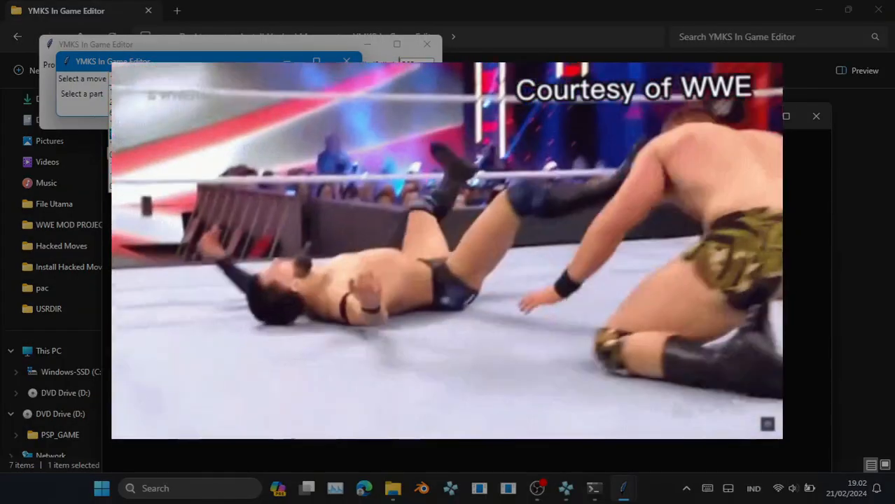
left_click_drag(282, 149, 281, 116)
scroll(206, 148, "down", 6)
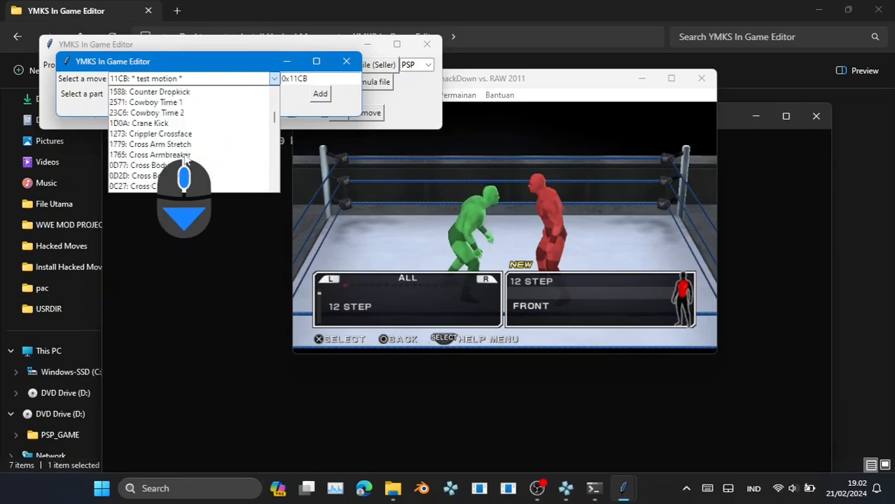
scroll(185, 158, "up", 6)
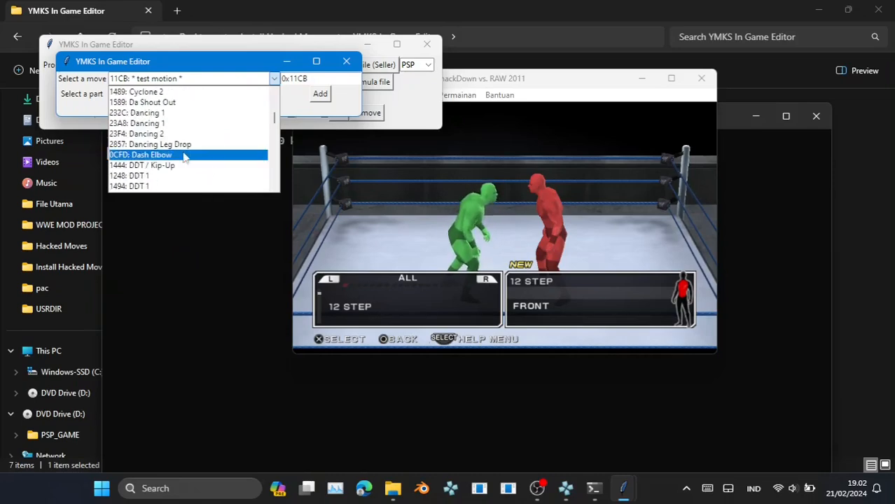
scroll(171, 147, "up", 2)
left_click(170, 123)
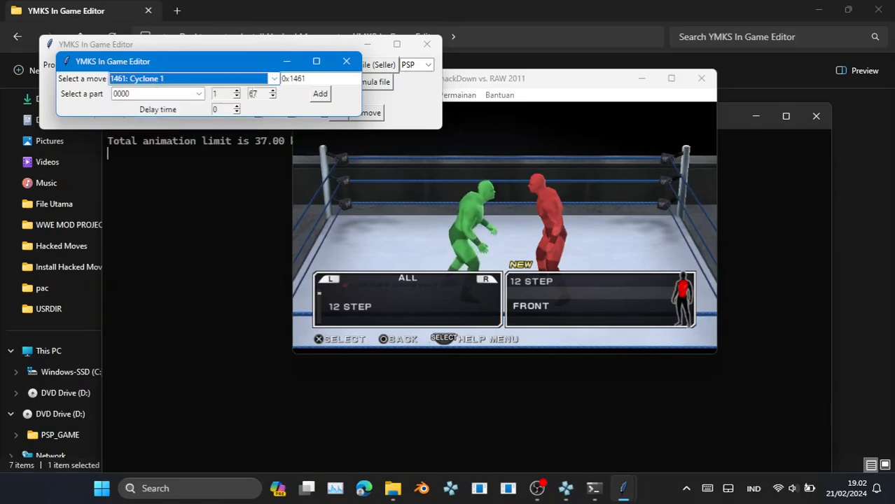
left_click(273, 79)
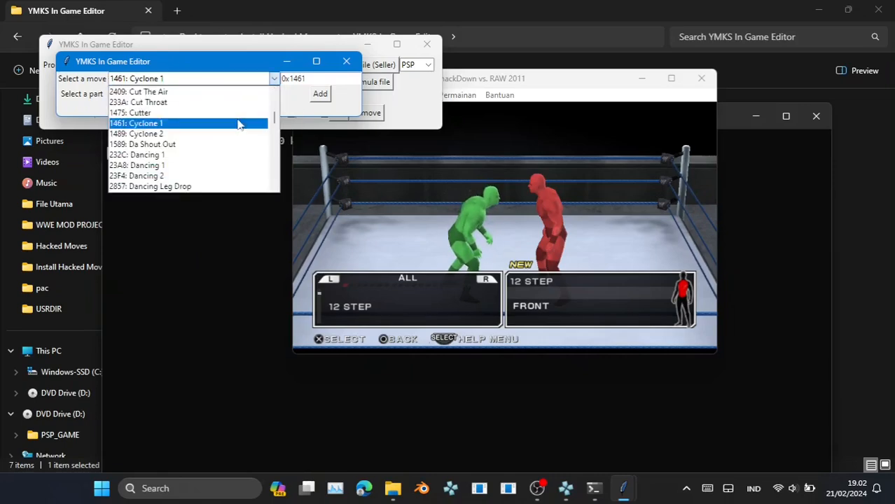
left_click(219, 133)
left_click(274, 78)
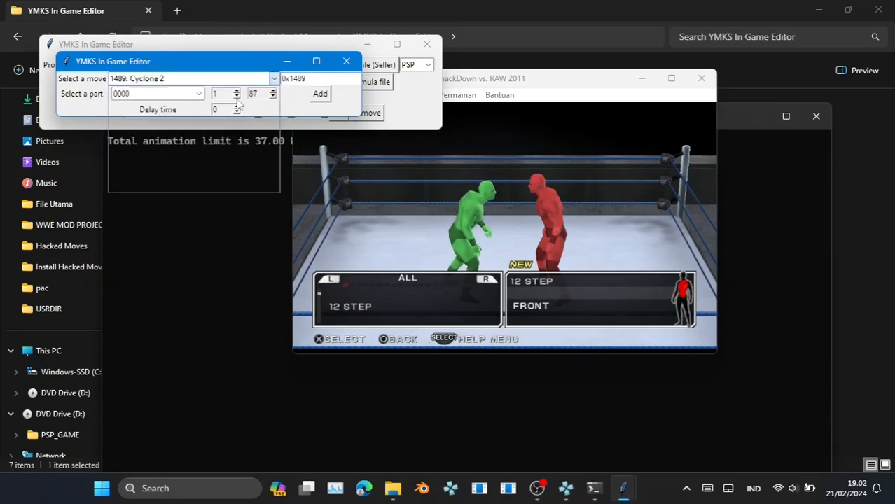
left_click(190, 119)
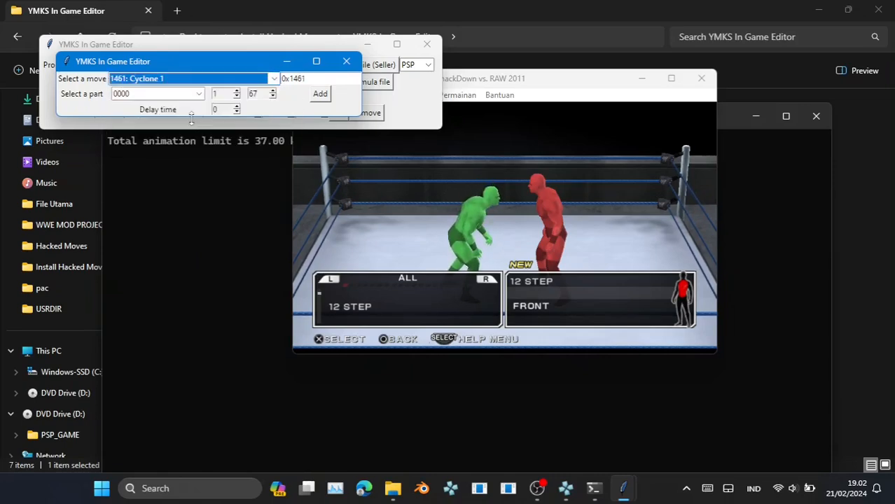
Add part 0000 of Cyclone 1 with frames 1 to 67 and generate the performer file
left_click(321, 95)
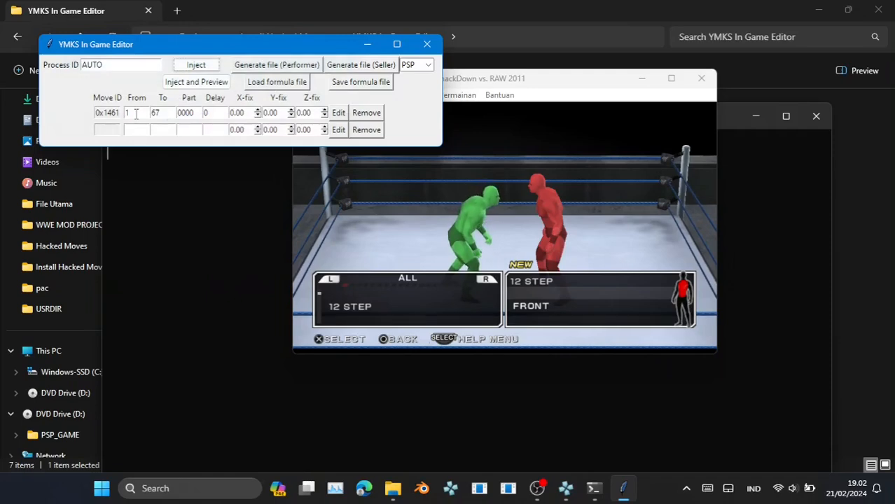
left_click(281, 66)
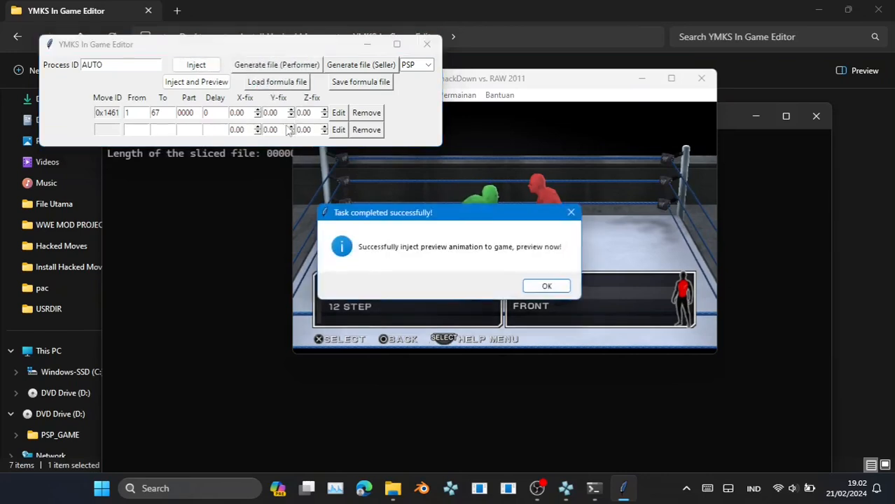
left_click(545, 285)
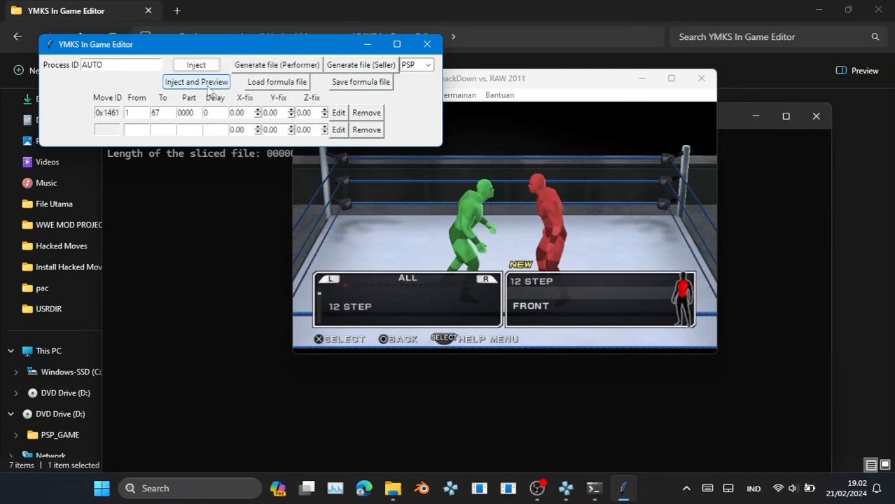
Inject the performer animation into the game and preview it in the 12 Step slot
left_click(203, 82)
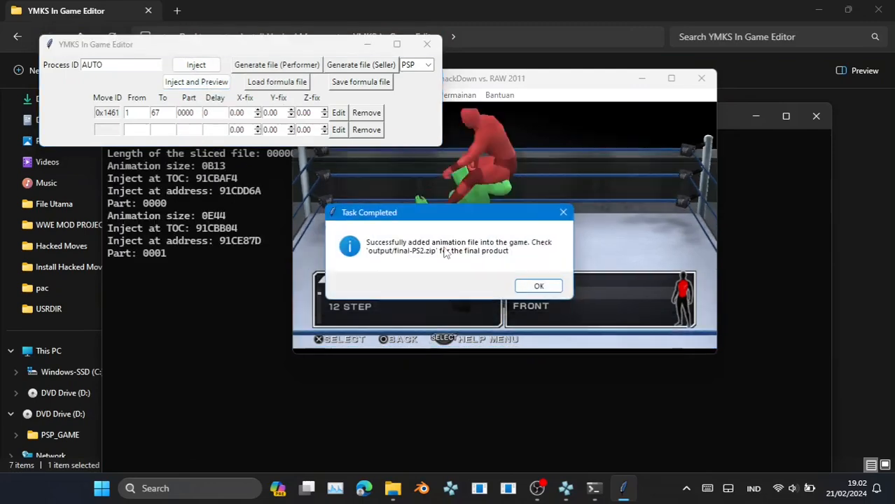
left_click(536, 286)
left_click(534, 266)
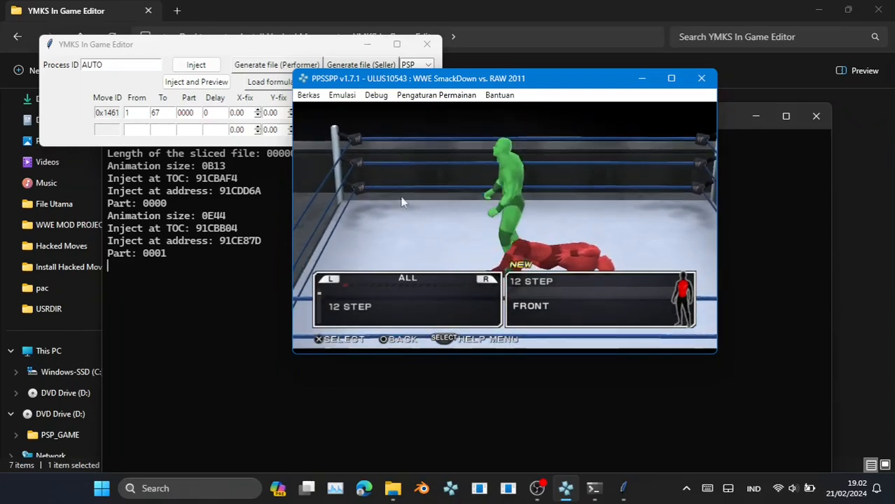
Replace the performer row with part 0001 of 1461: Cyclone 1, using frames 1 to 67
left_click(95, 88)
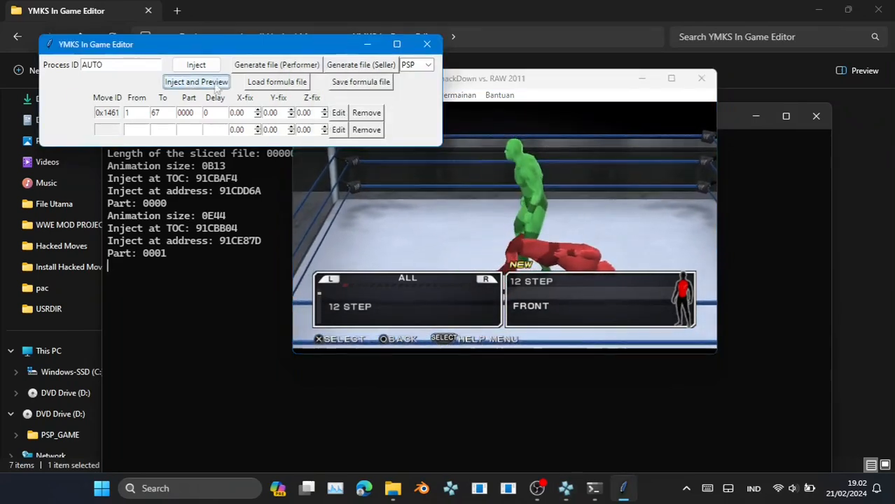
left_click(339, 129)
left_click(291, 95)
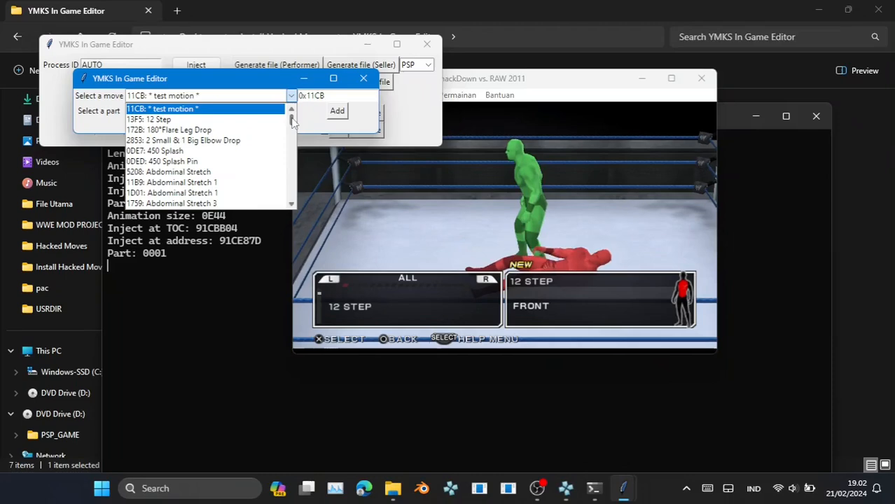
left_click_drag(292, 113, 292, 137)
scroll(217, 168, "down", 15)
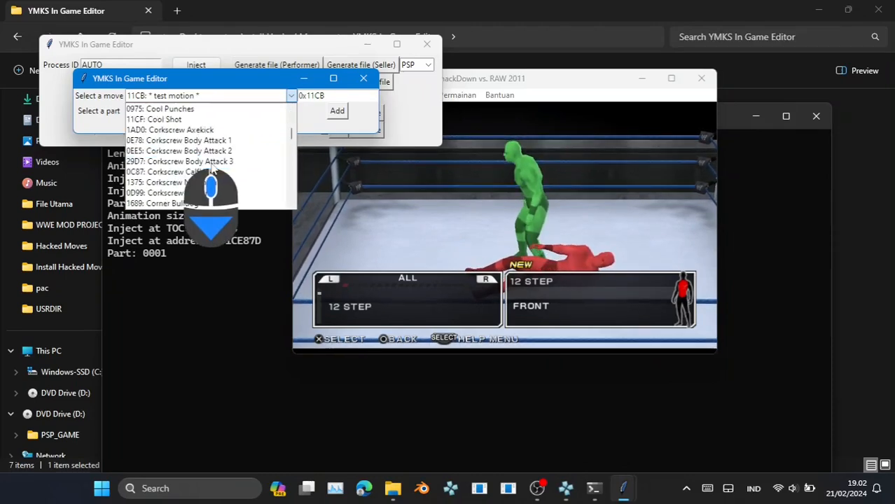
scroll(214, 168, "down", 8)
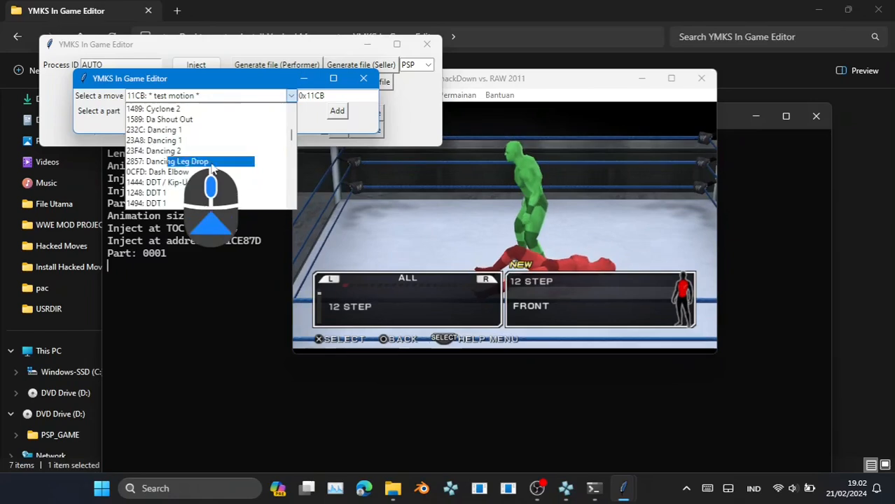
scroll(214, 168, "up", 3)
left_click(198, 183)
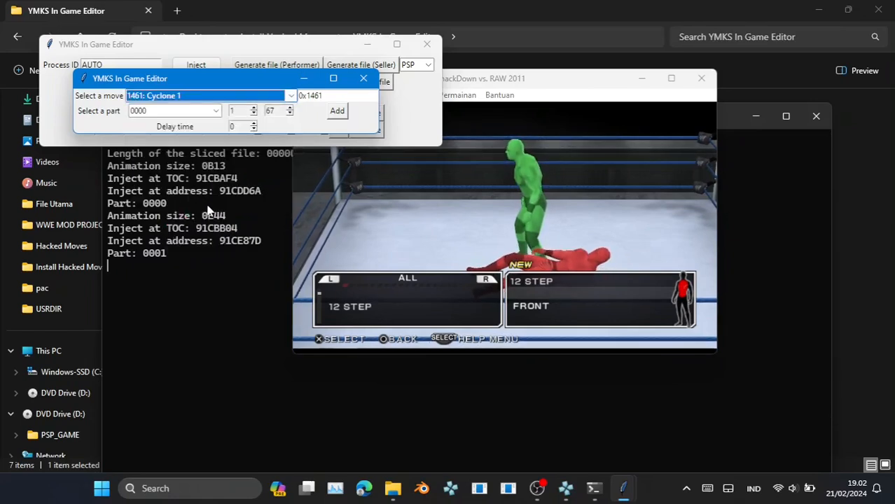
left_click(215, 111)
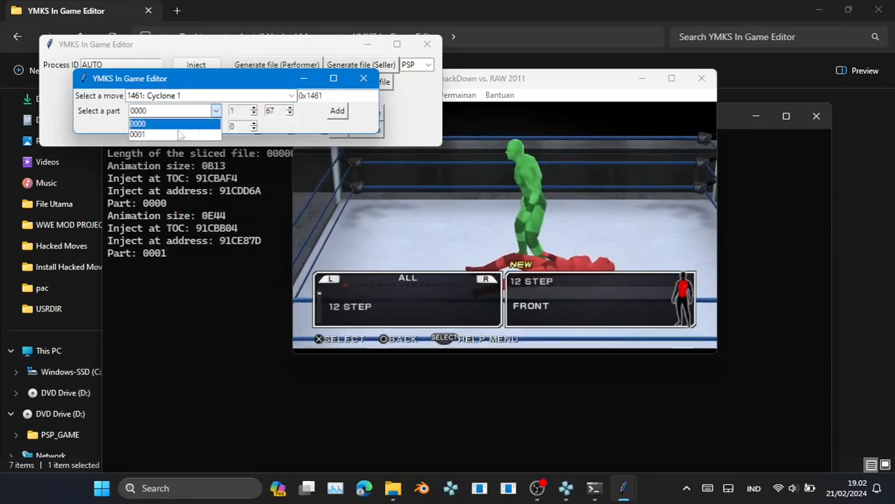
left_click(140, 135)
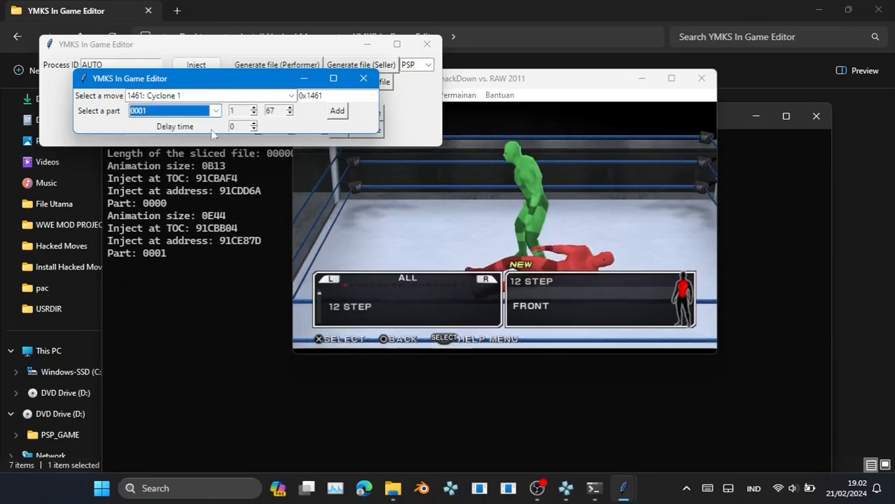
left_click(338, 112)
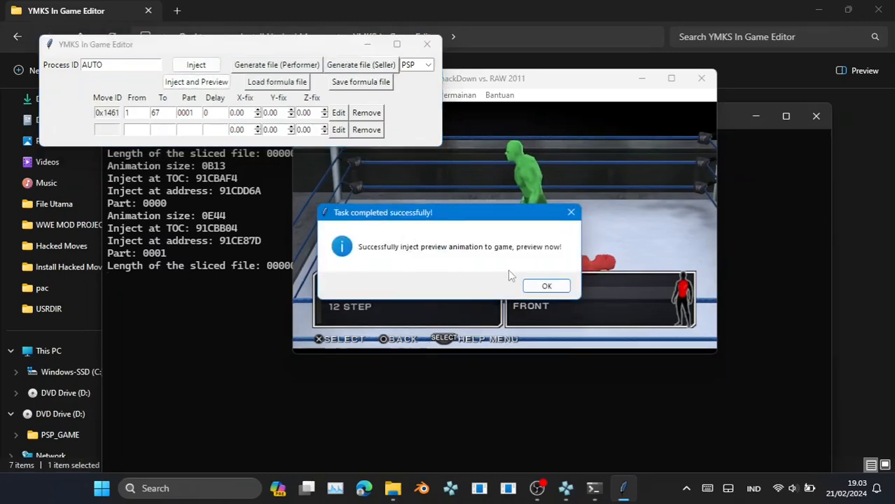
Generate the seller animation from part 0001, inject it into the game, and preview the result
left_click(544, 286)
left_click(196, 82)
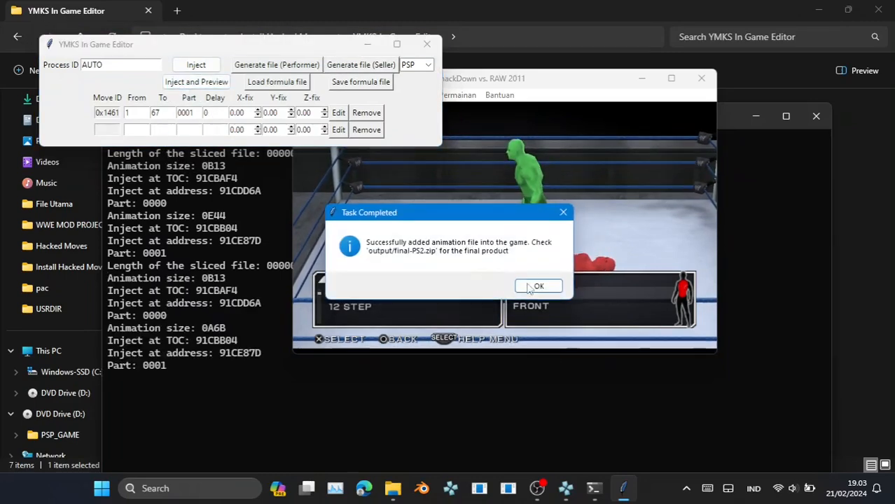
left_click(537, 284)
key("j")
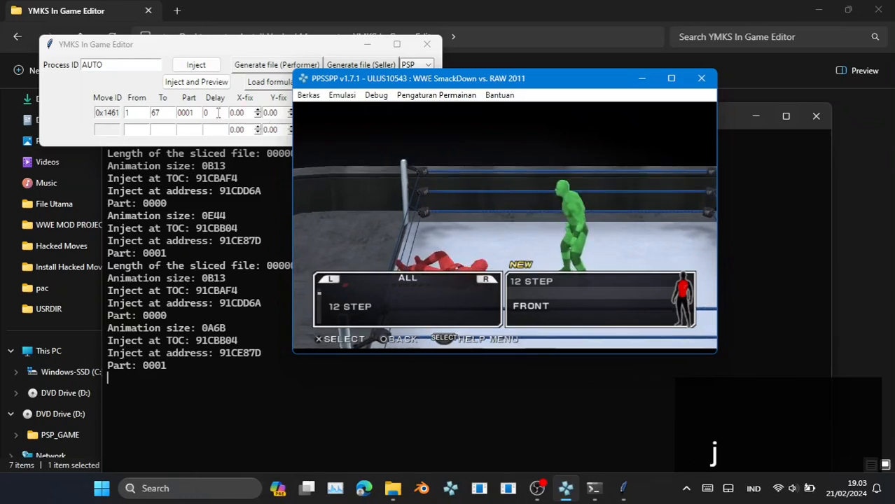
Replace the part 0001 row with part 0000 of 1461: Cyclone 1, using frames 1 to 67
left_click(109, 100)
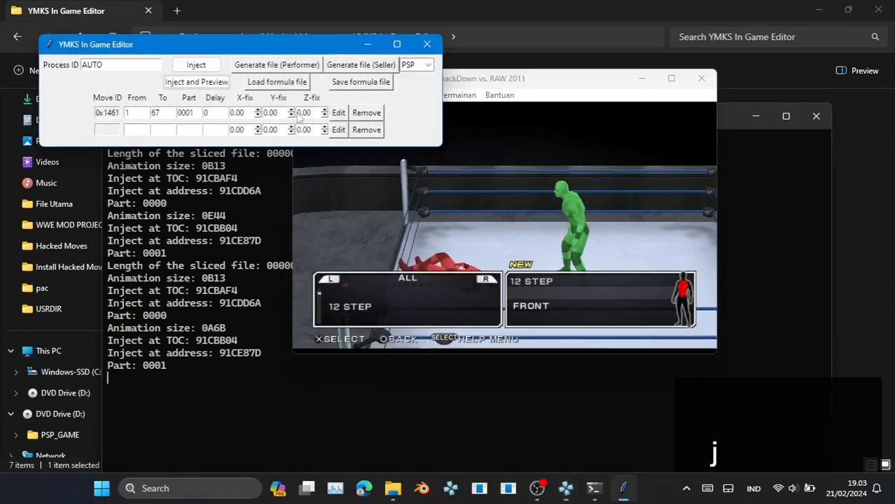
left_click(363, 123)
left_click(335, 112)
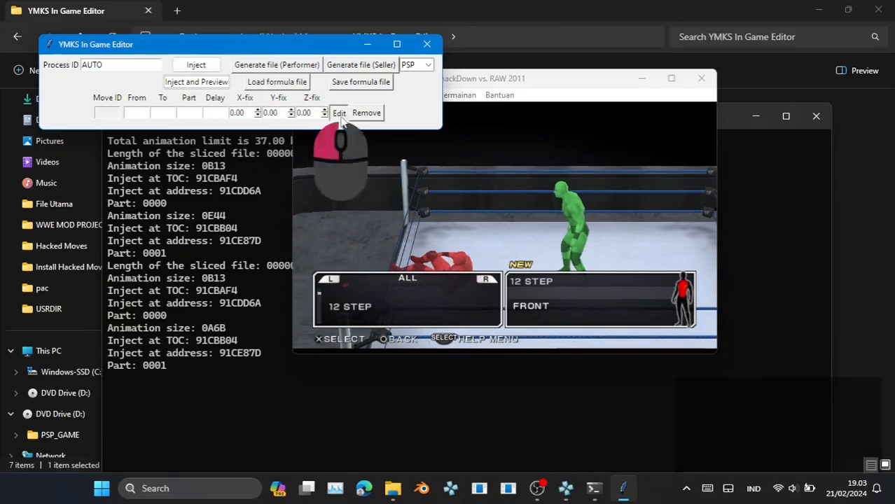
left_click(301, 113)
scroll(235, 171, "down", 10)
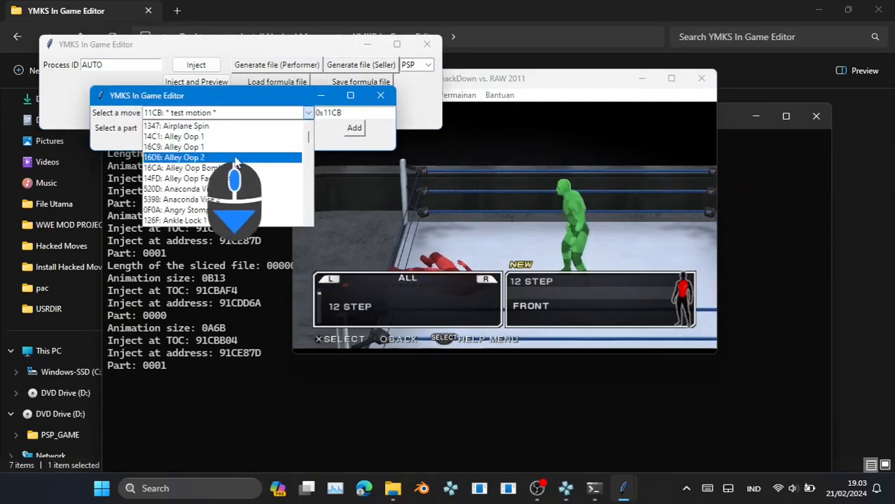
scroll(235, 172, "down", 15)
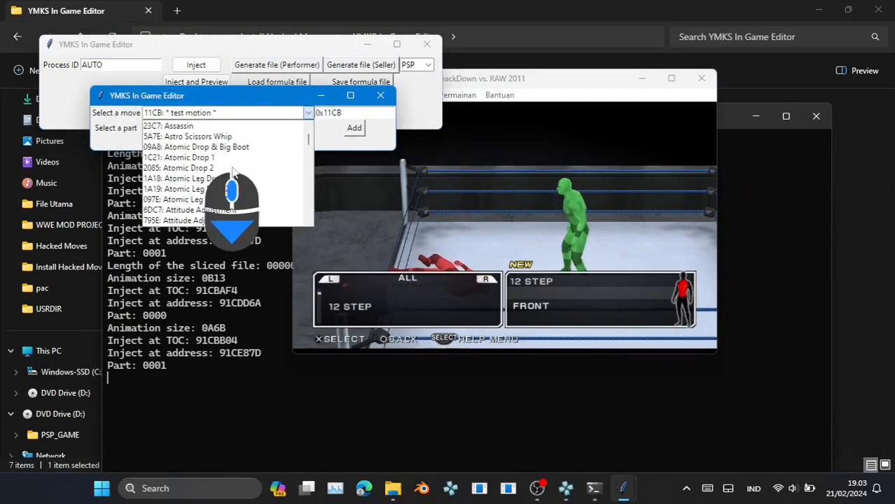
scroll(226, 171, "down", 15)
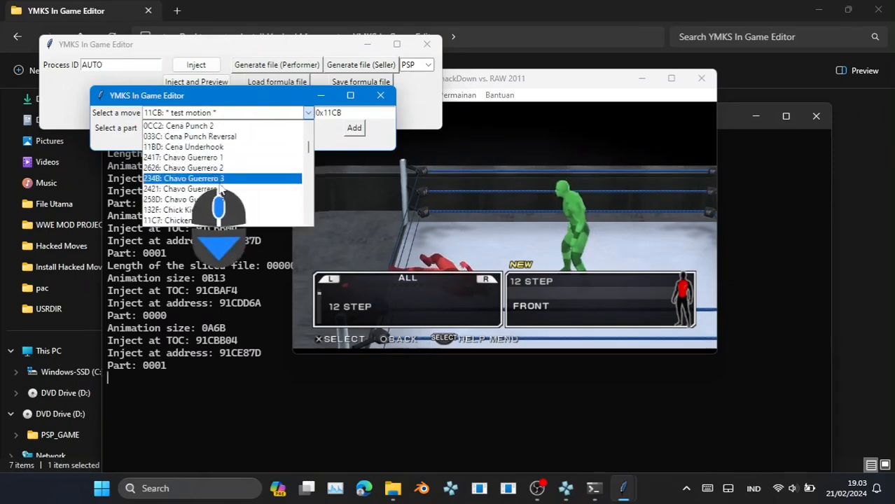
scroll(217, 183, "up", 3)
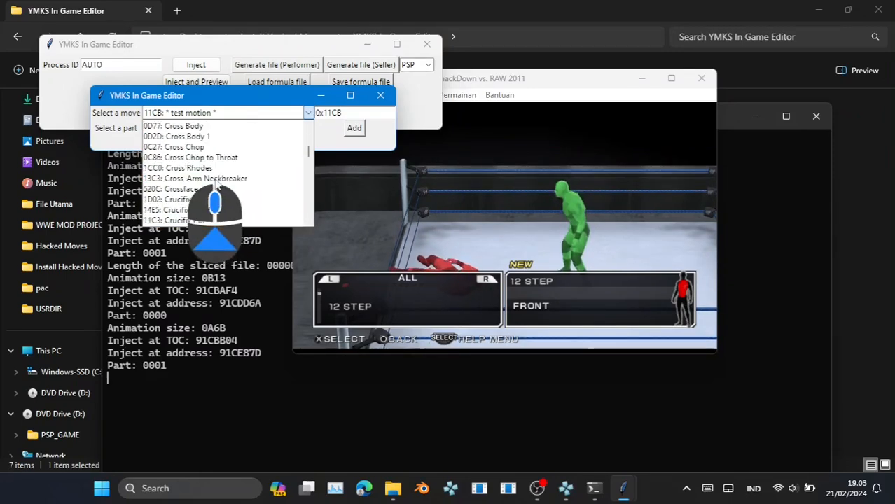
scroll(213, 186, "down", 6)
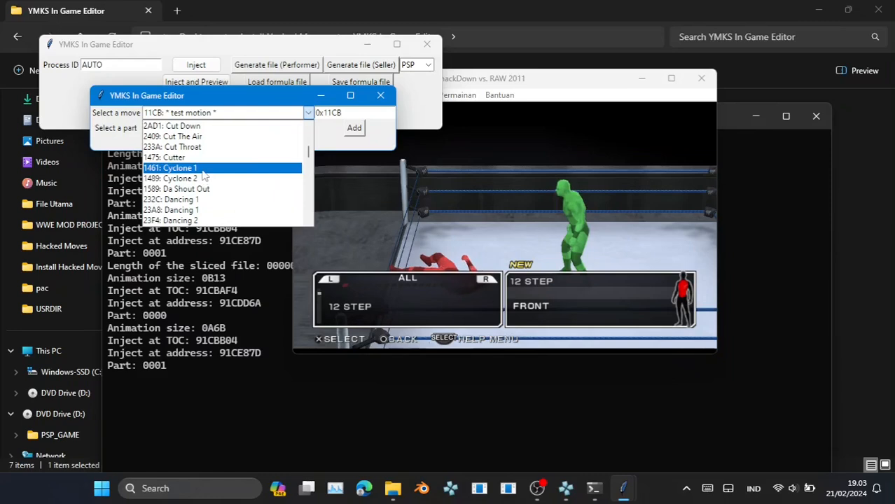
left_click(216, 168)
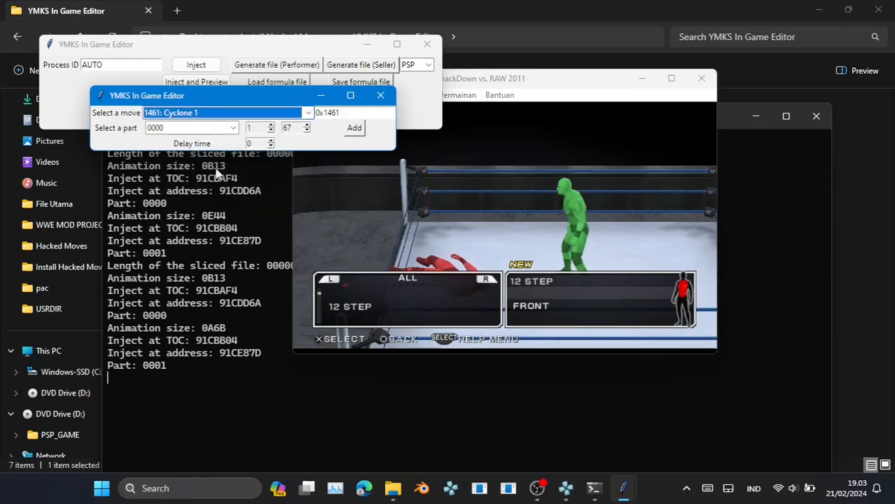
left_click(353, 128)
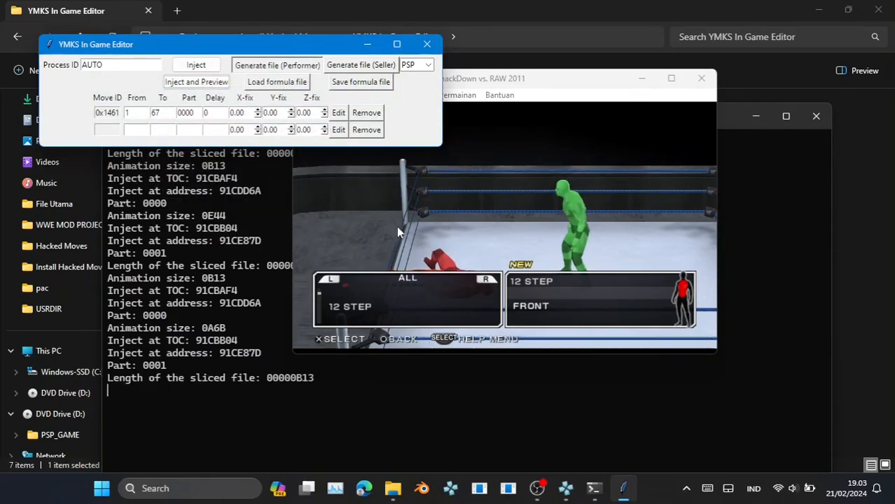
Generate the Cyclone 1 performer file from part 0000, inject it into the game, and preview the 12 Step move
left_click(530, 287)
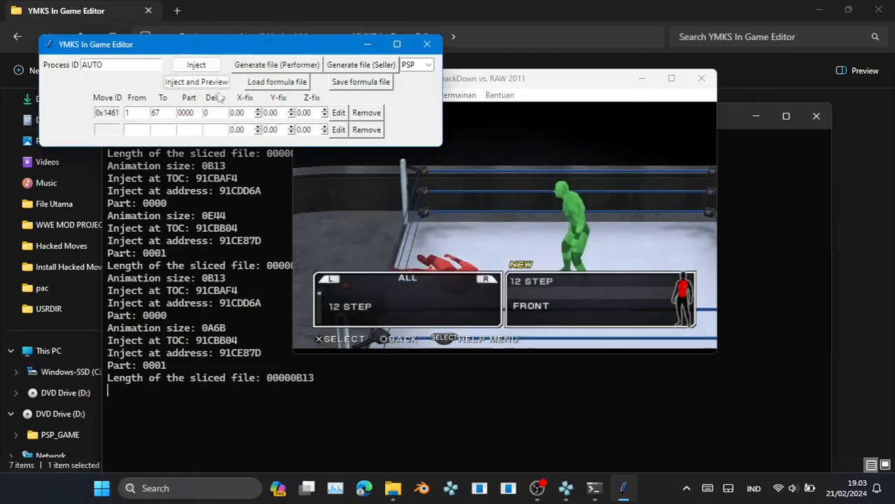
left_click(543, 284)
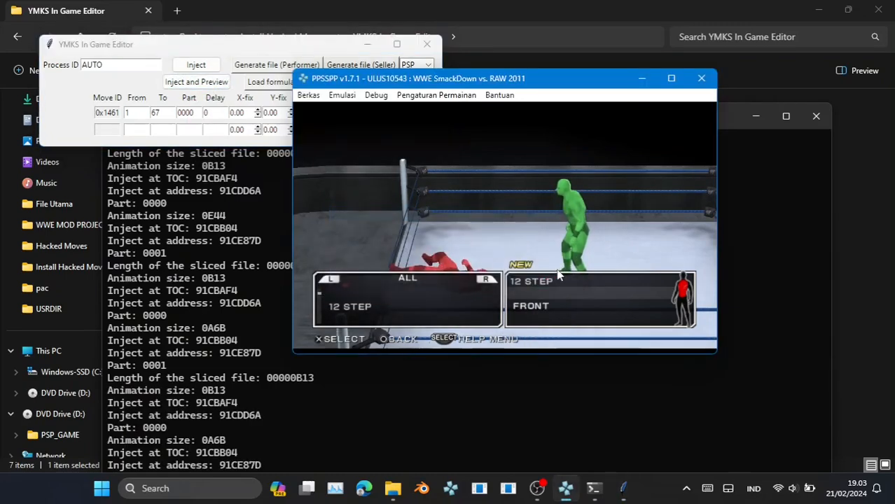
key("j")
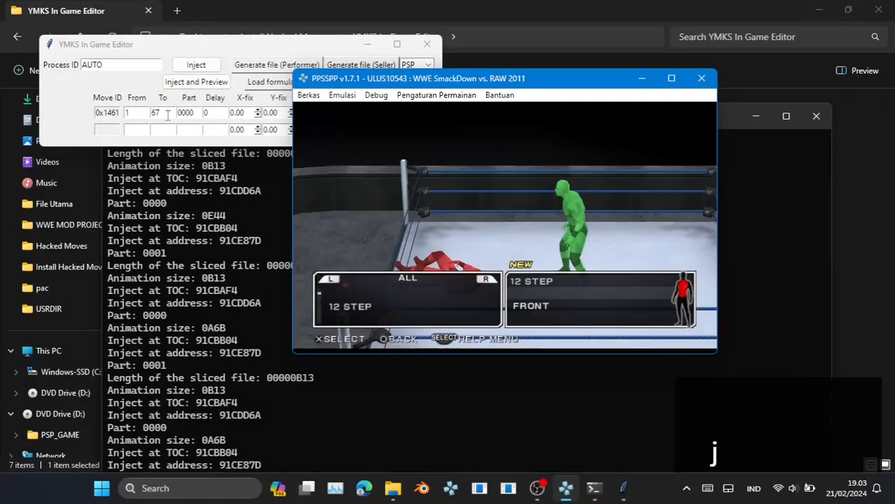
Set the Cyclone 1 end frame to 30, generate the performer file, and inject it for preview
left_click(167, 113)
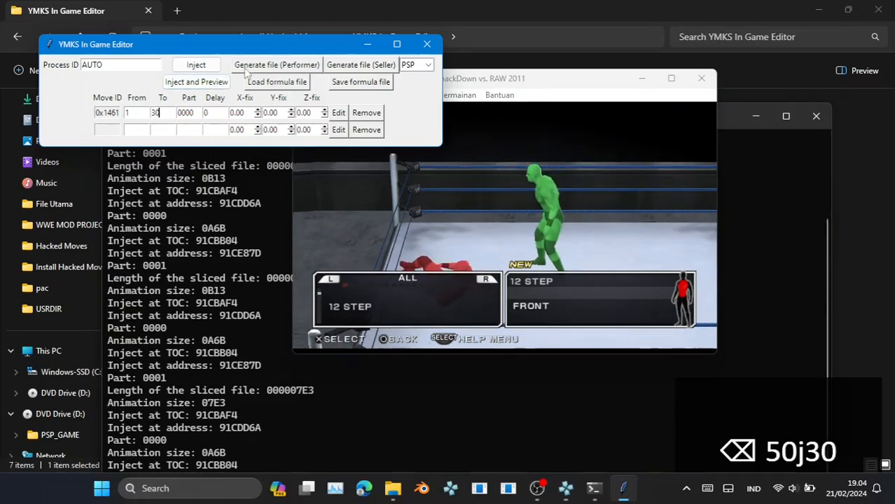
left_click(246, 67)
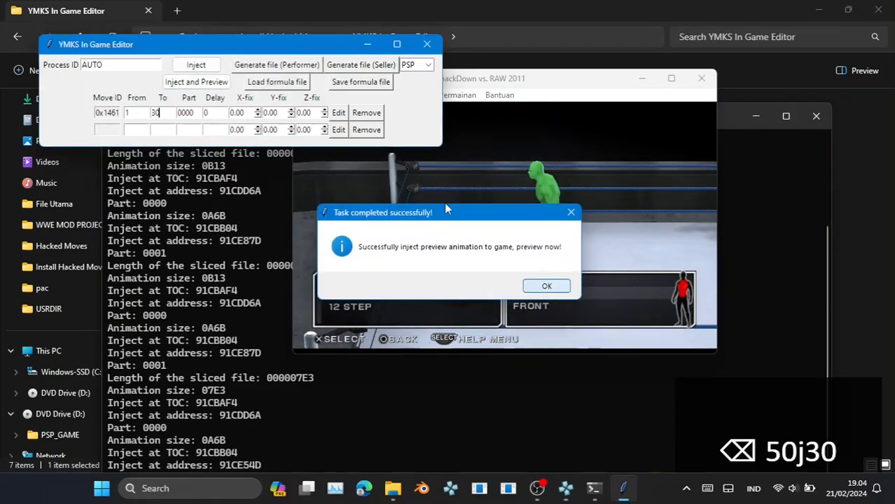
left_click(538, 287)
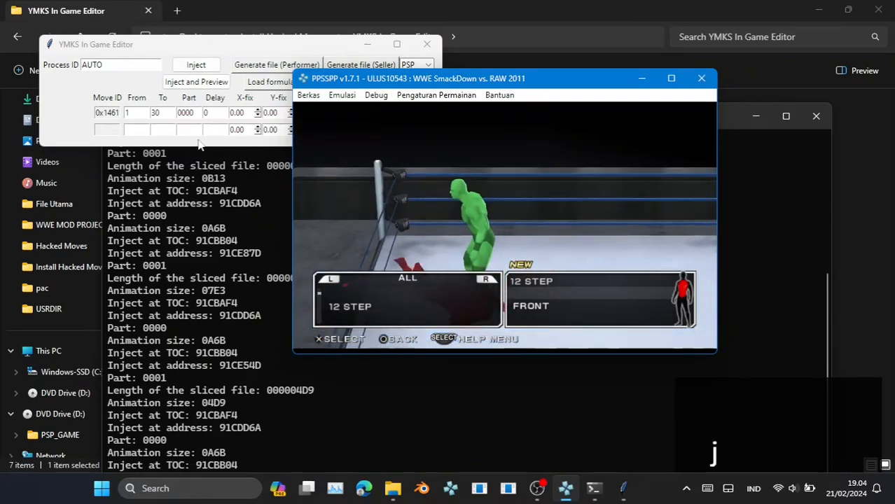
Set the Cyclone 1 end frame to 25 and generate the performer file
left_click(163, 116)
key("BackSpace")
key("BackSpace")
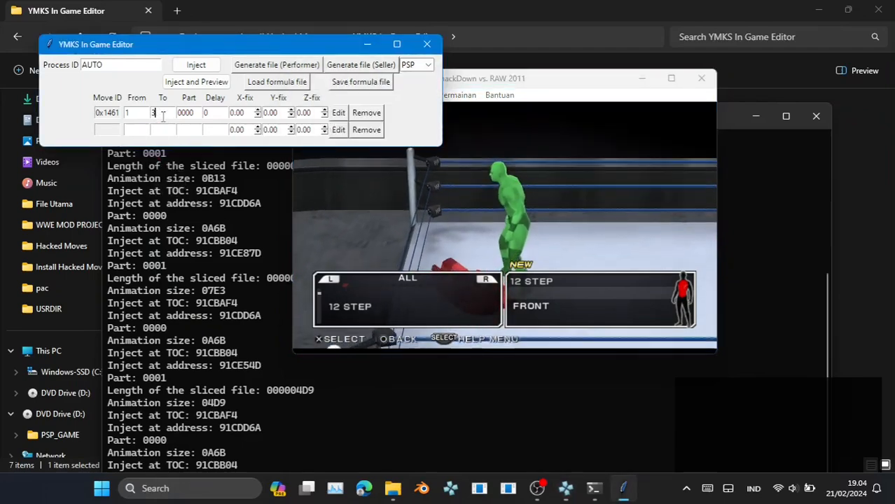
type("25")
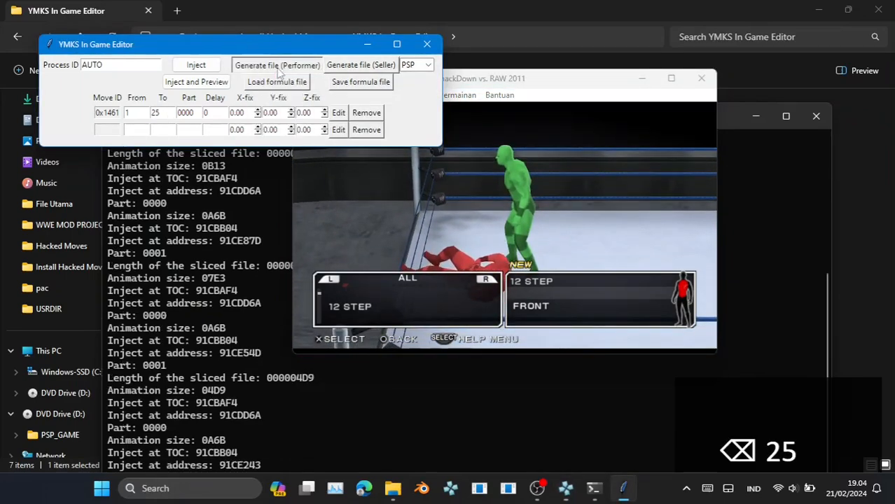
left_click(537, 287)
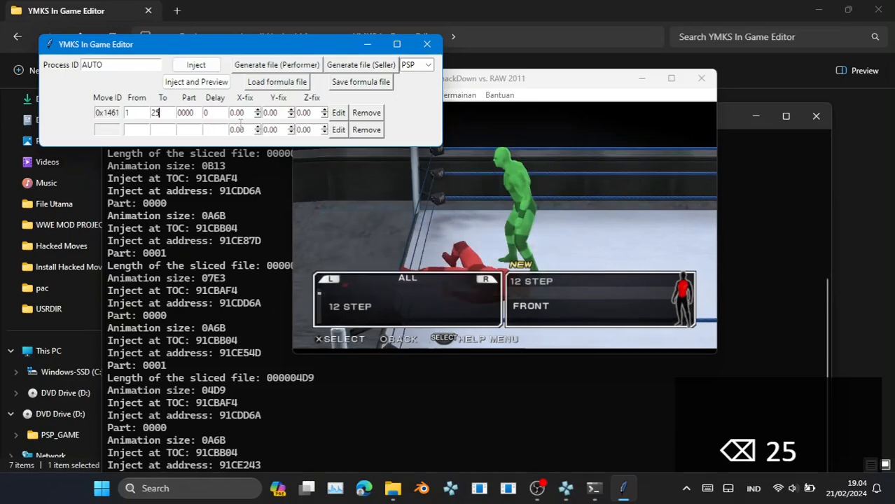
Inject the shortened Cyclone 1 animation into the game and play its preview twice
left_click(196, 81)
left_click(541, 285)
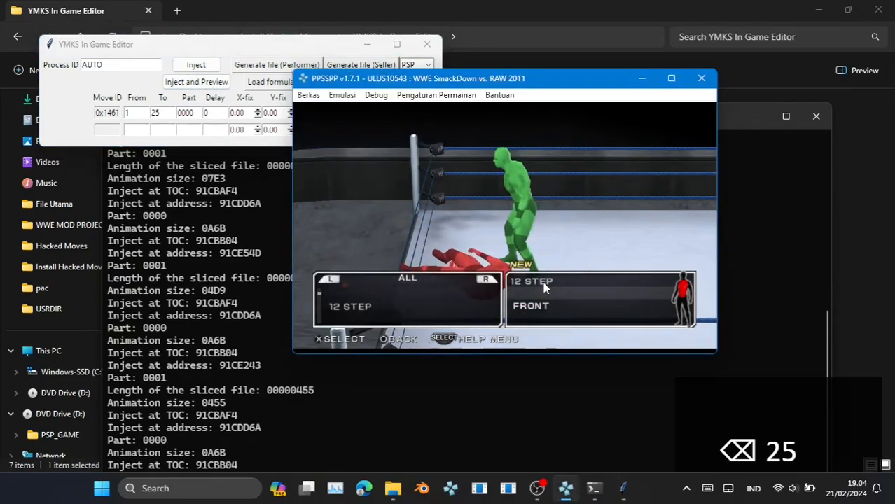
key("j")
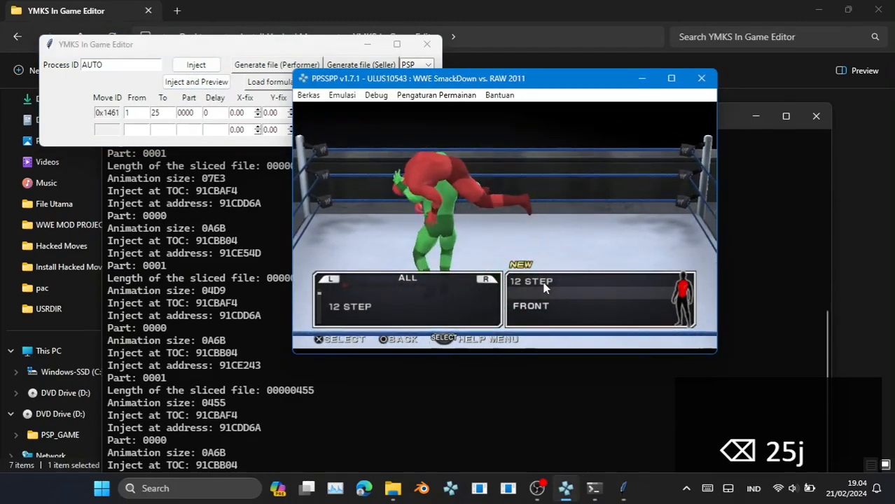
key("j")
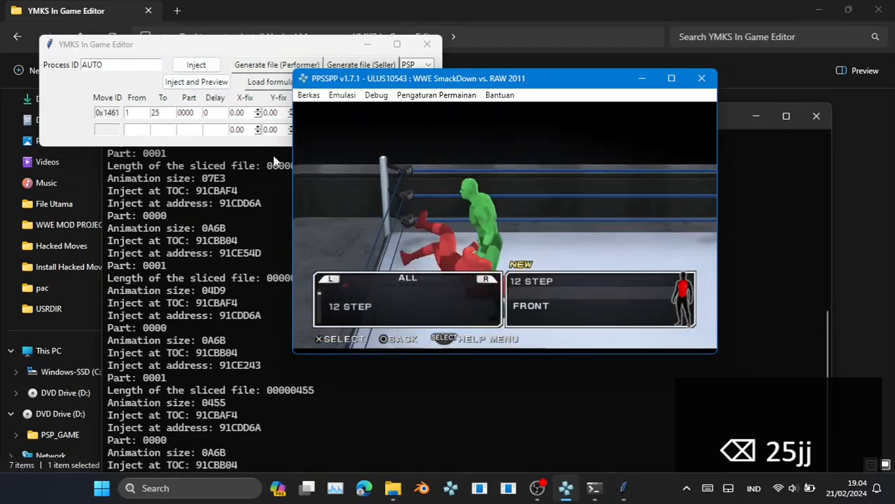
Add part 0000 of 11DE: G.T.S. 1 with frames 1 to 56 as a second row after Cyclone 1
left_click(75, 109)
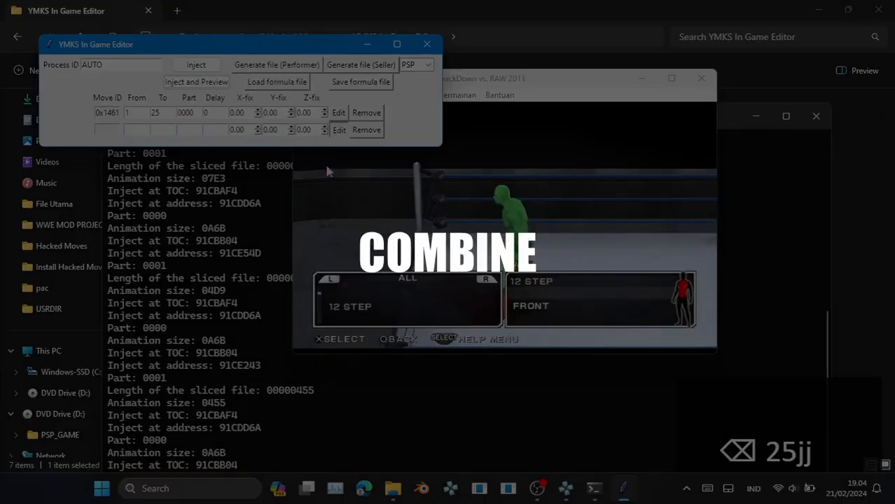
left_click(339, 130)
left_click(325, 130)
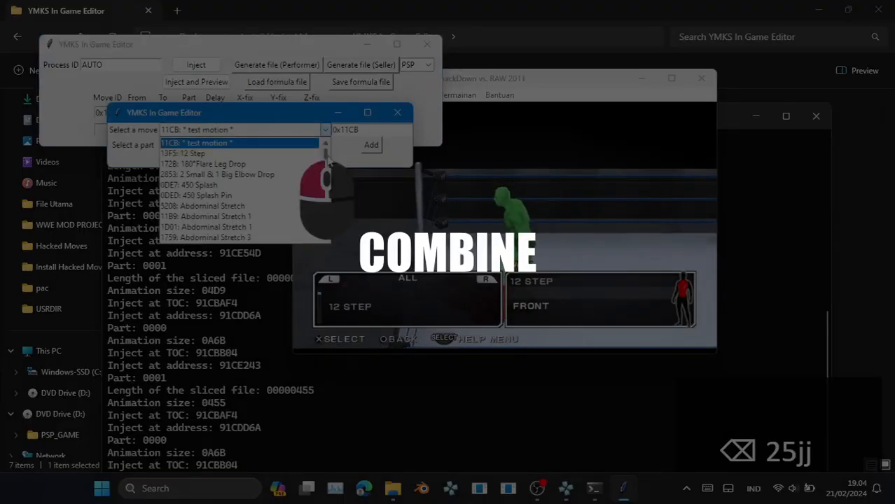
left_click_drag(327, 158, 333, 187)
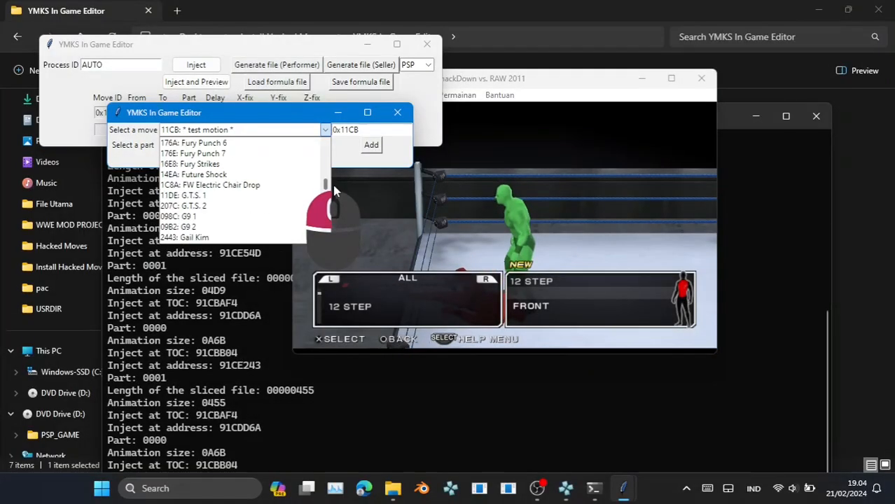
left_click(210, 196)
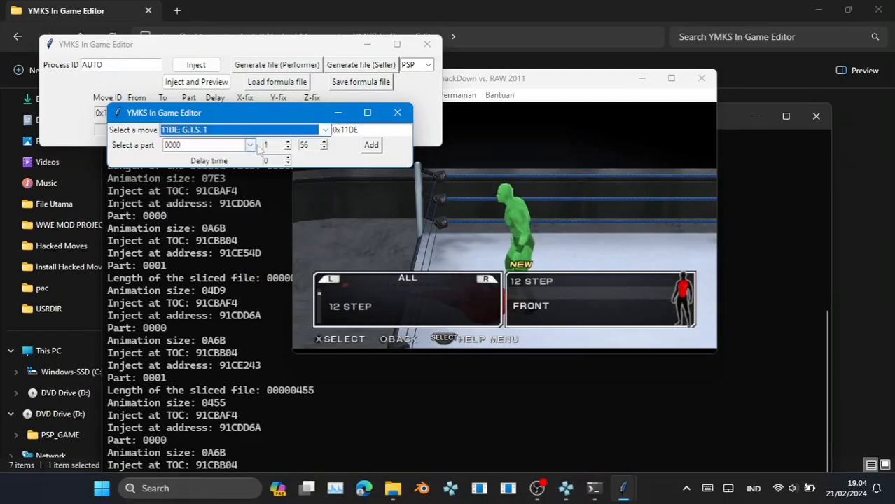
left_click(371, 145)
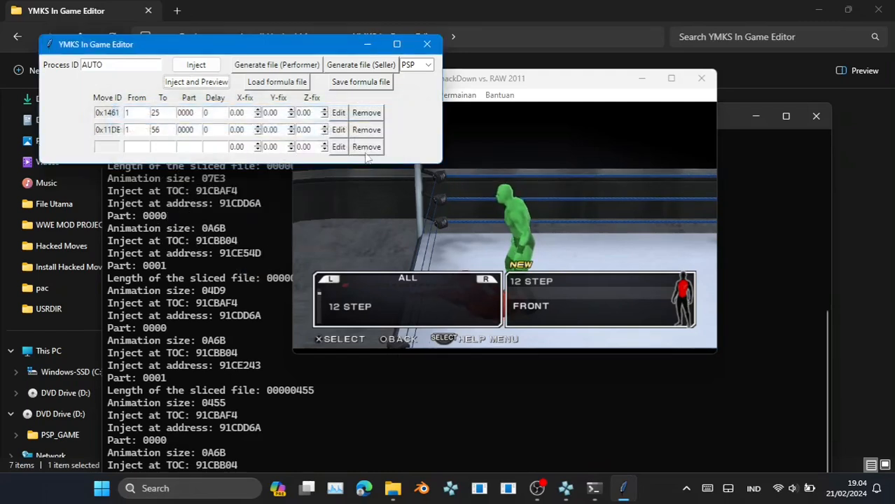
Generate the performer file from the combined Cyclone 1 and G.T.S. 1 rows, inject it, and preview the move
left_click(264, 63)
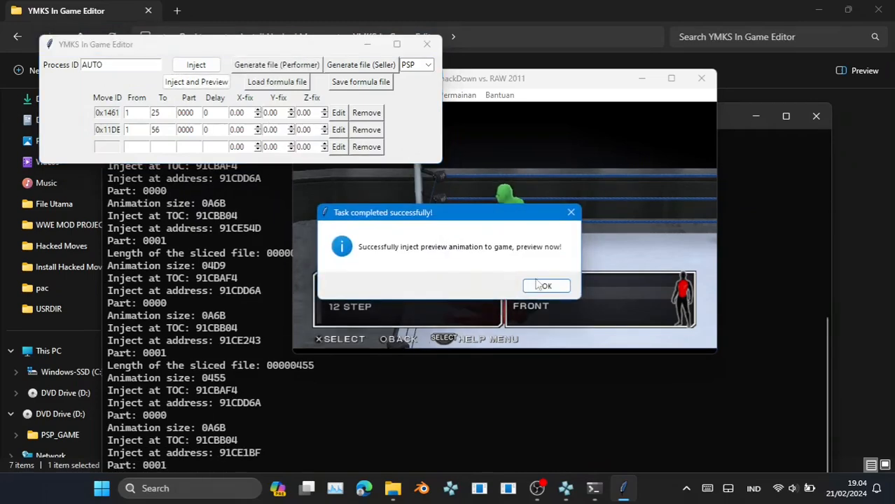
left_click(538, 284)
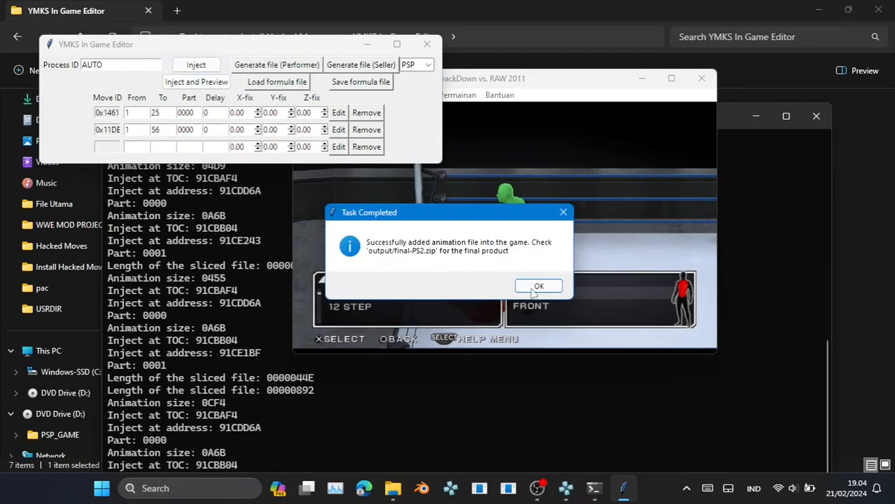
left_click(538, 286)
key("j")
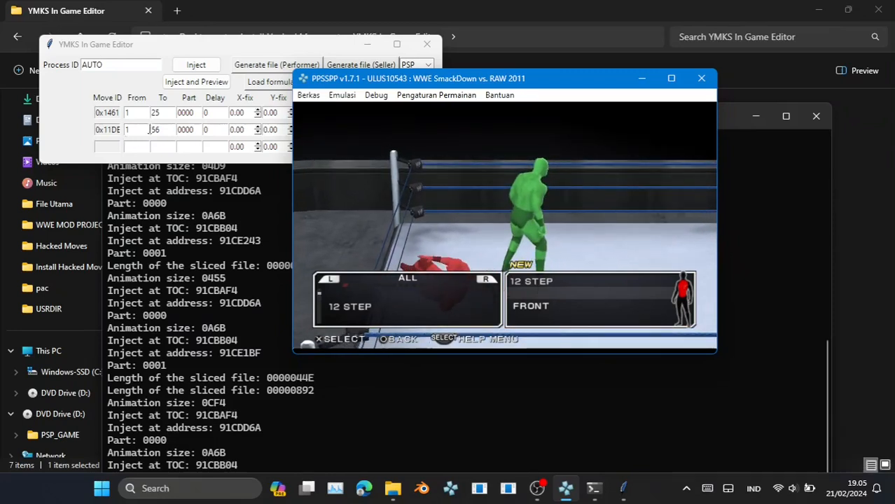
Set the G.T.S. 1 start frame to 40 and generate the combined performer file
left_click(77, 129)
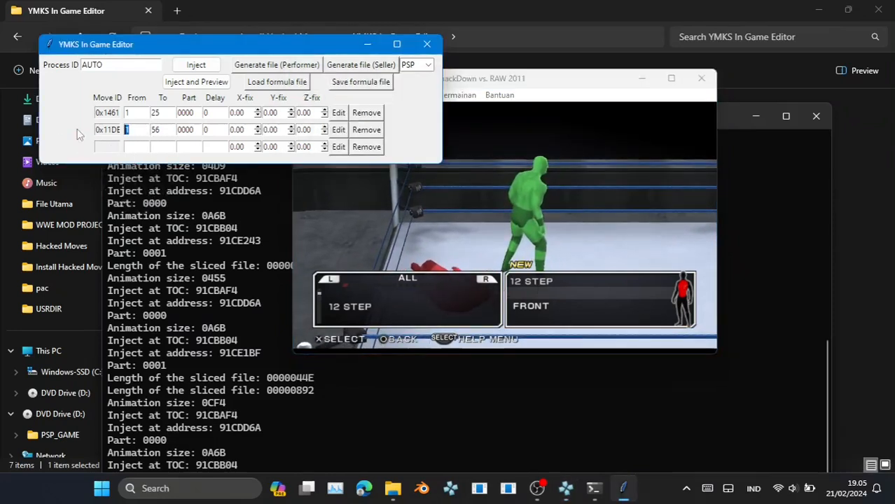
type("40")
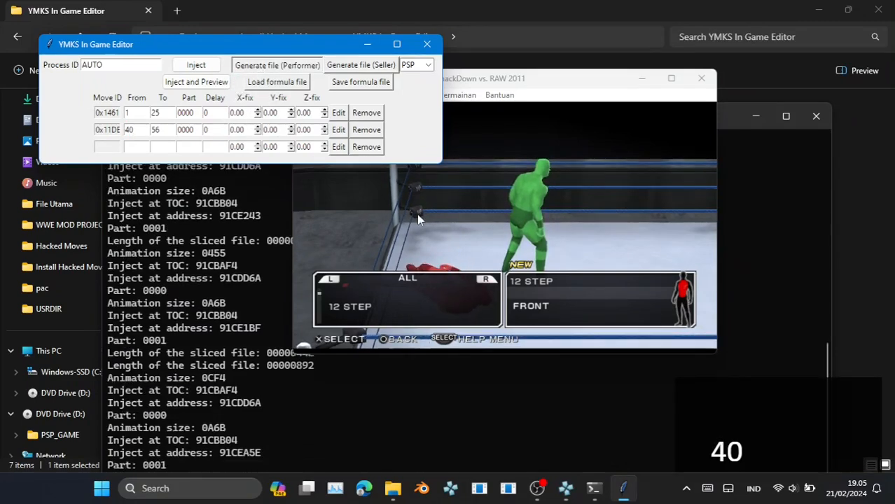
left_click(196, 81)
left_click(547, 287)
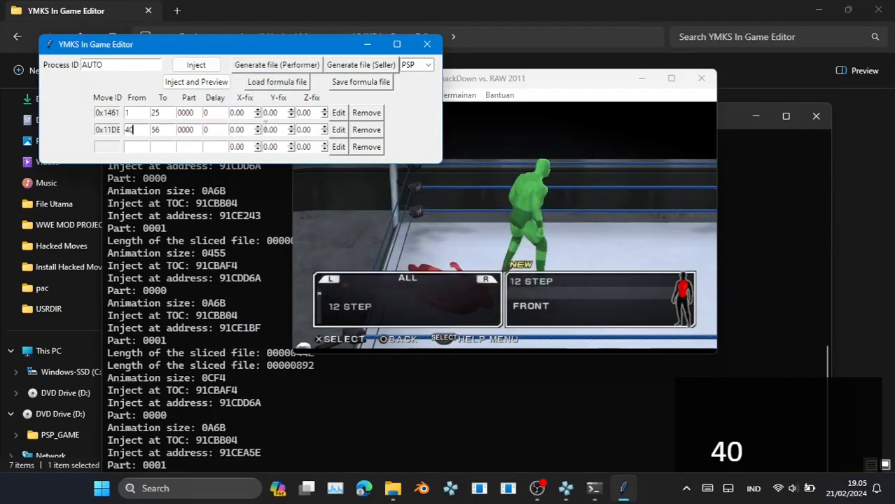
Inject the combined animation with the trimmed G.T.S. 1 segment into the game and play its preview twice
left_click(196, 83)
left_click(542, 283)
left_click(530, 280)
key("j")
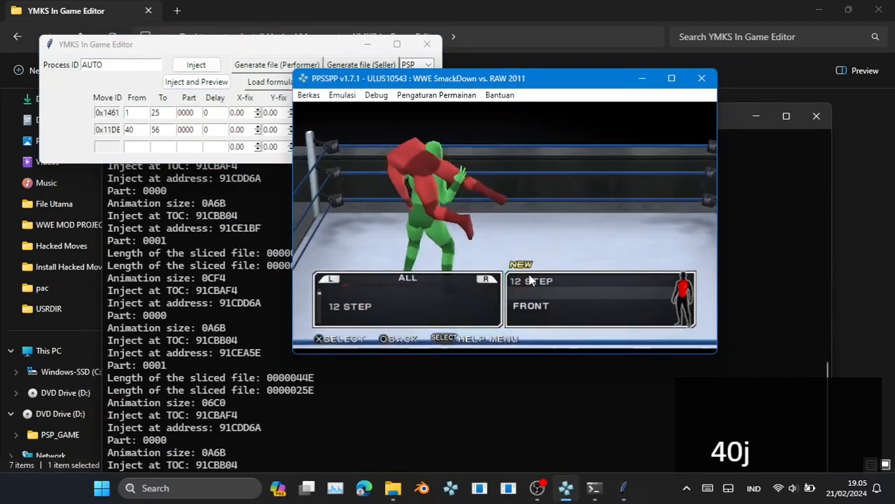
key("j")
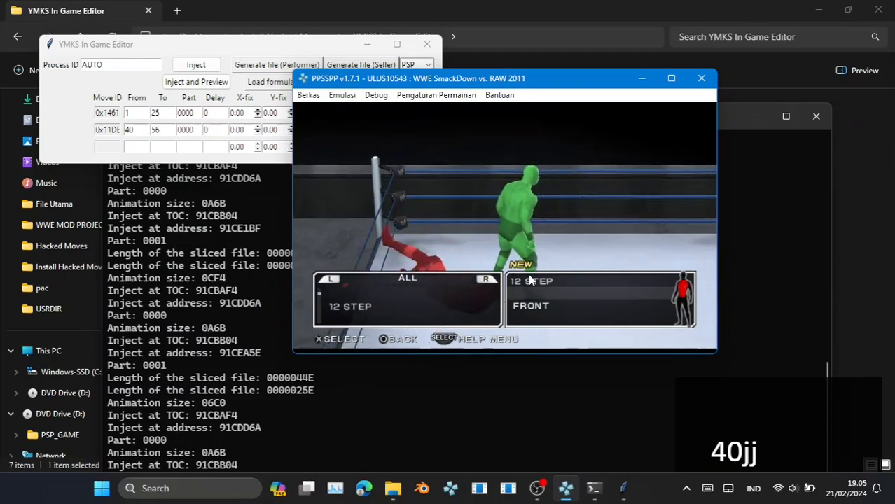
Set the G.T.S. 1 start frame to 30, inject the regenerated performer animation, and play its preview
left_click(138, 128)
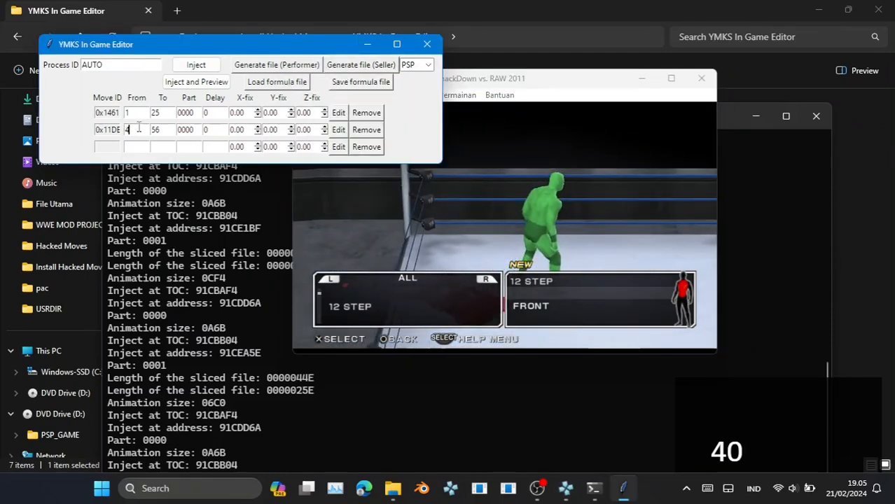
left_click(196, 82)
left_click(551, 271)
key("j")
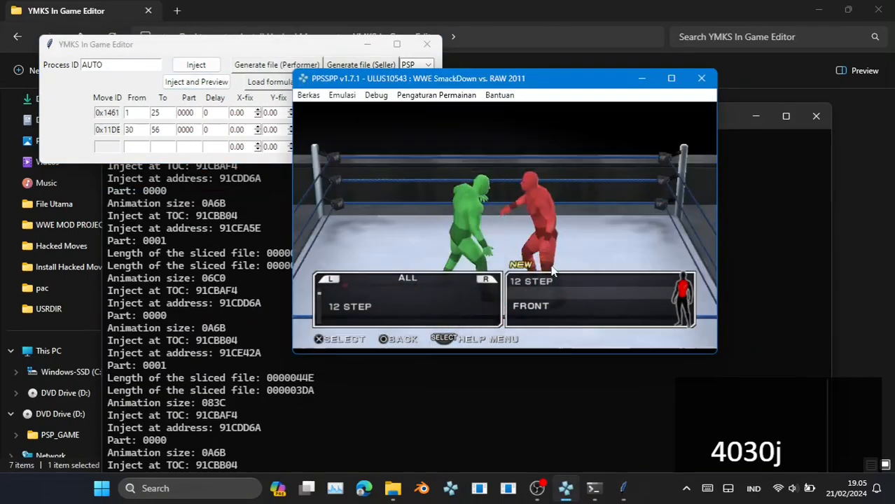
key("j")
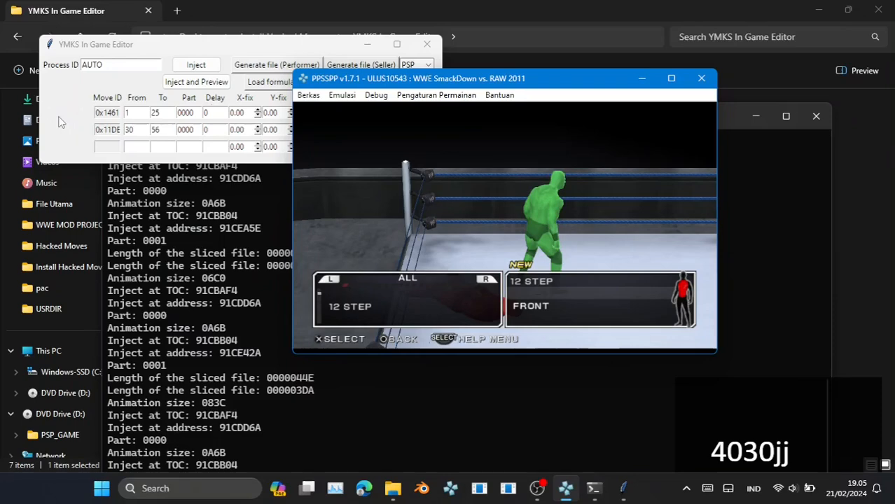
Set the X-fix of the G.T.S. 1 row to 30, generate and inject the performer file, and preview the move
left_click(60, 121)
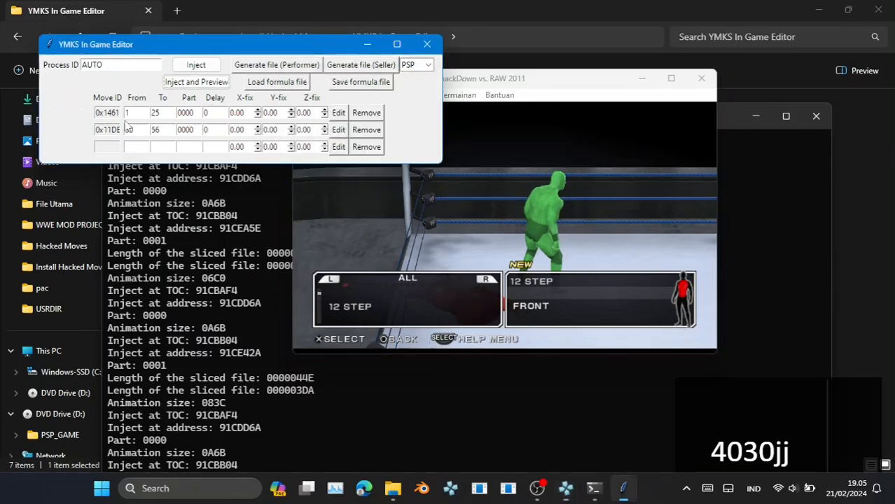
double_click(237, 130)
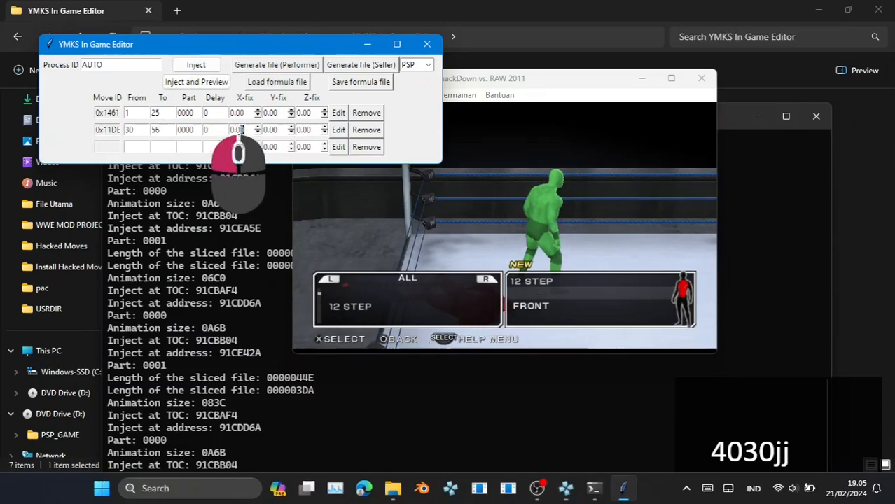
type("30")
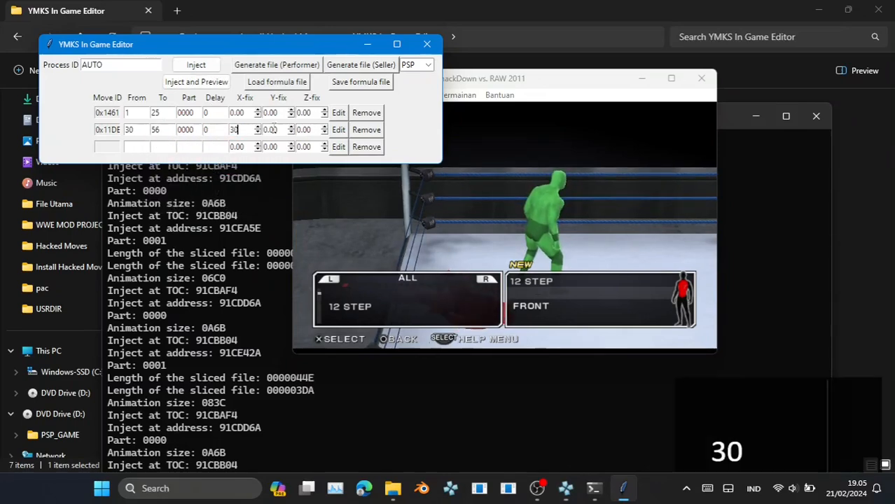
left_click(303, 66)
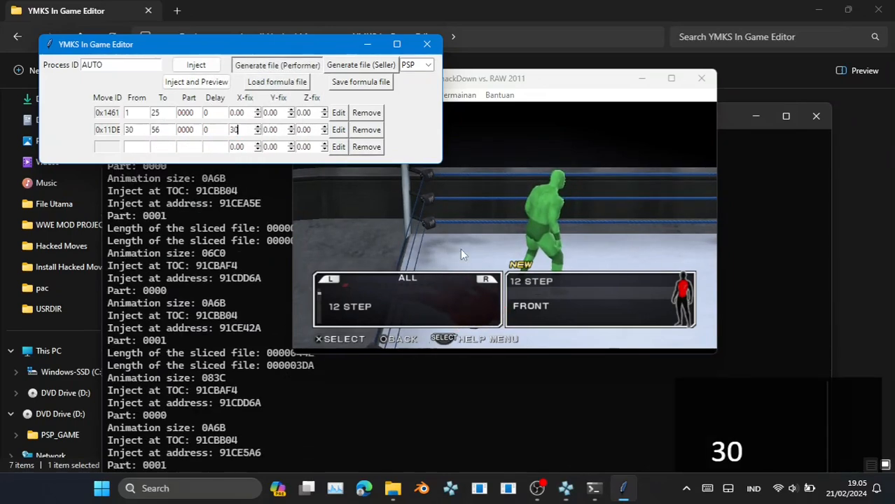
left_click(521, 284)
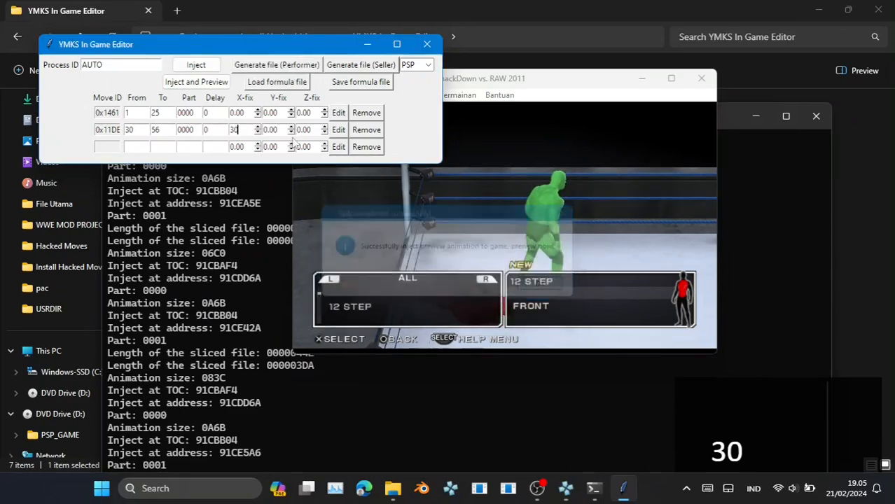
left_click(209, 83)
left_click(532, 289)
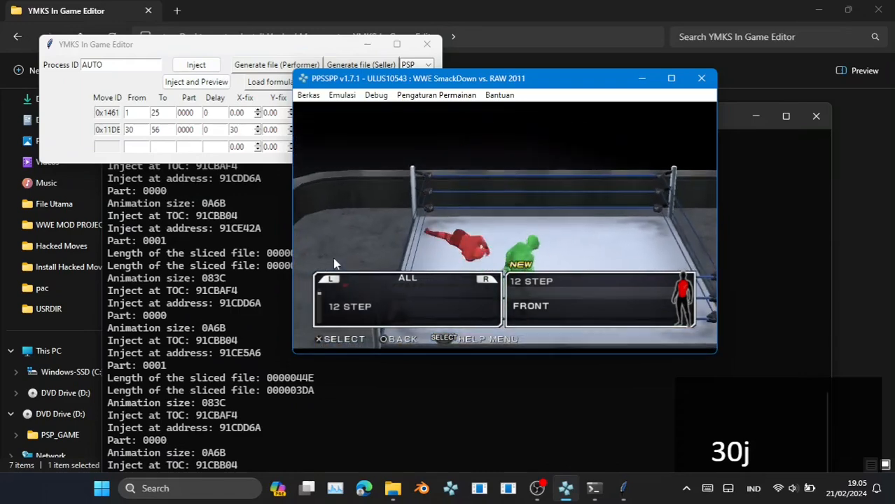
Set the G.T.S. 1 row's X-fix to 0 and Y-fix to -20, and inject the regenerated move for preview
left_click(170, 148)
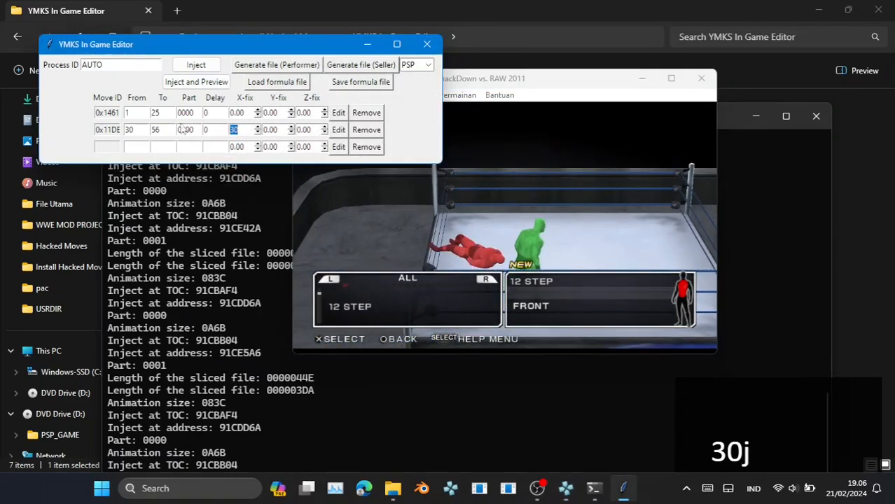
type("0")
key("Tab")
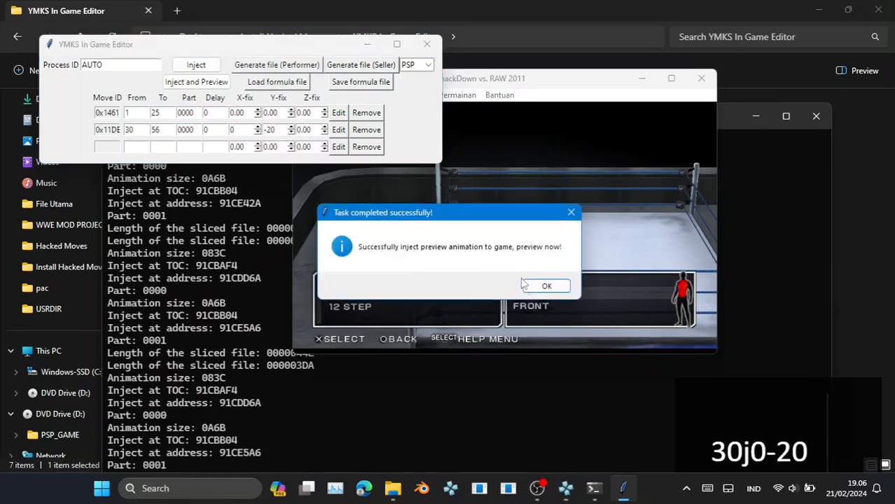
left_click(526, 285)
left_click(215, 84)
left_click(534, 285)
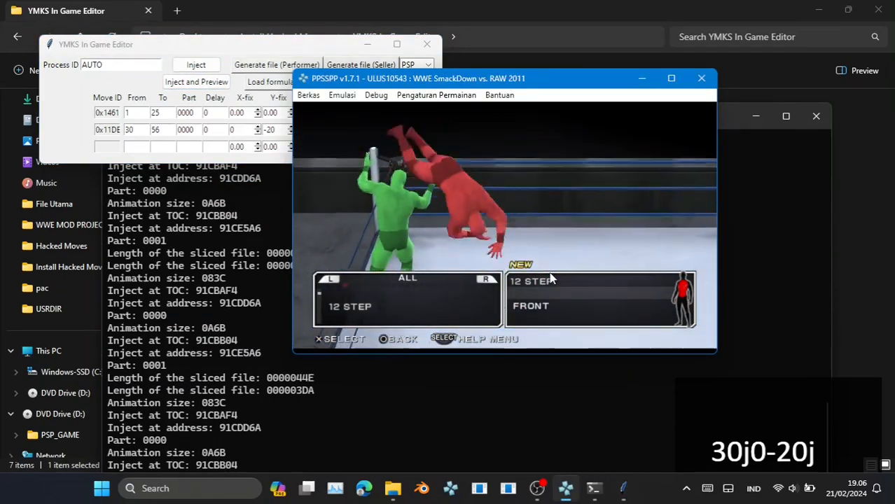
Set the G.T.S. 1 row's Y-fix to -10, generate and inject the animation, and preview it in the game
left_click(284, 131)
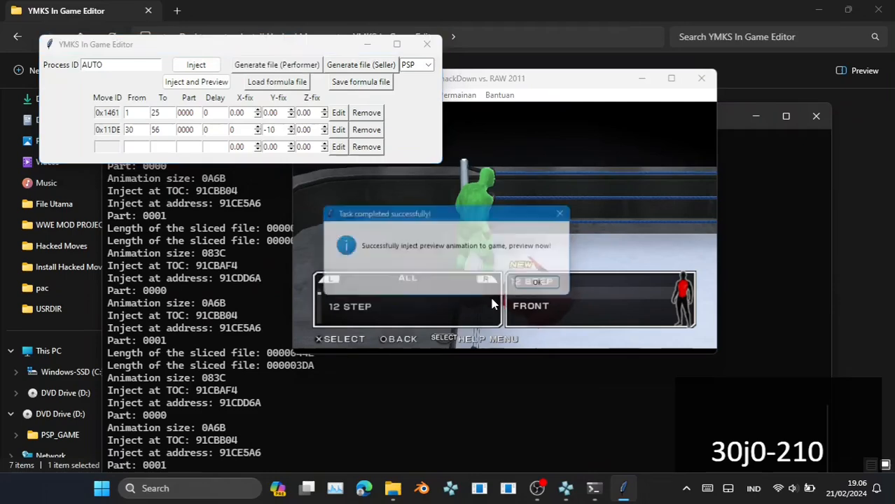
left_click(545, 287)
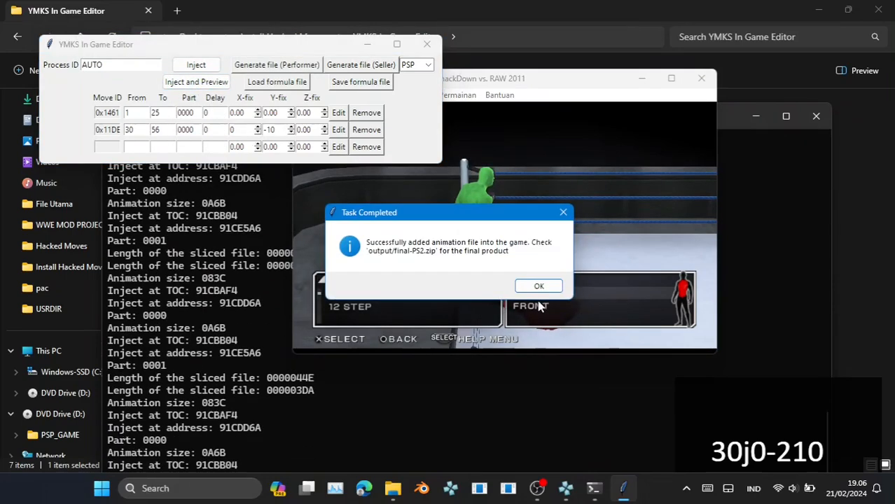
left_click(541, 283)
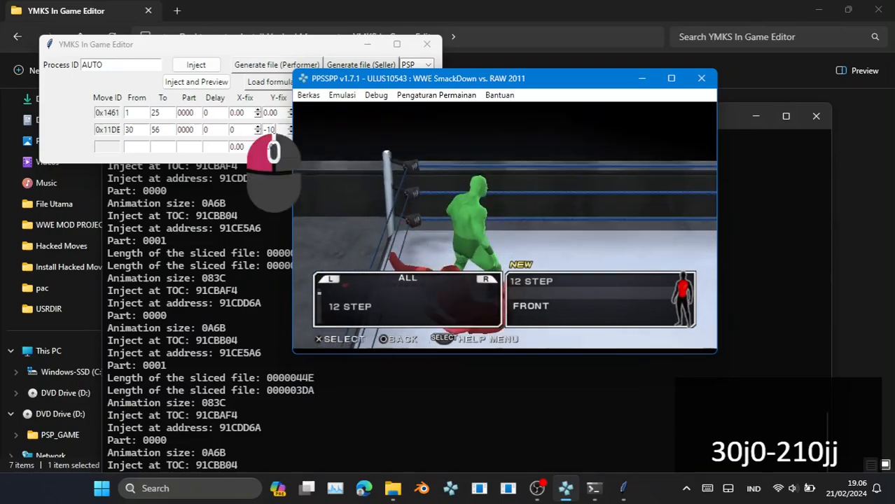
Set the G.T.S. 1 row's Y-fix to -13 and inject the regenerated animation for an in-game preview
left_click(273, 129)
type("3")
left_click(196, 82)
left_click(544, 283)
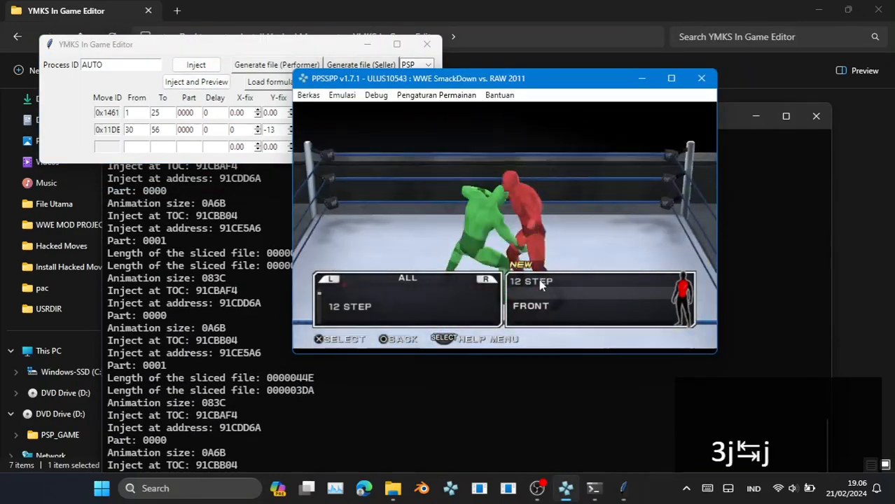
Fine-tune the Y-fix of the G.T.S. 1 row to -9, inject the animation, and play its preview
left_click_drag(275, 130, 266, 130)
type("1")
left_click(197, 82)
left_click(548, 285)
key("j")
key("Tab")
key("j")
key("BackSpace")
type("9")
left_click(196, 82)
left_click(553, 280)
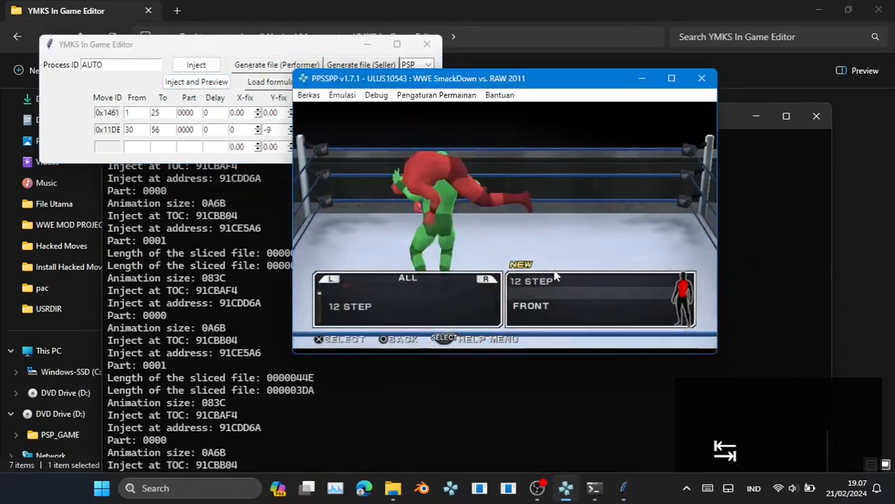
key("Tab")
key("j")
key("Tab")
Set the G.T.S. 1 row's X-fix to 5, inject the animation, and preview the move
left_click(238, 130)
key("BackSpace")
type("5")
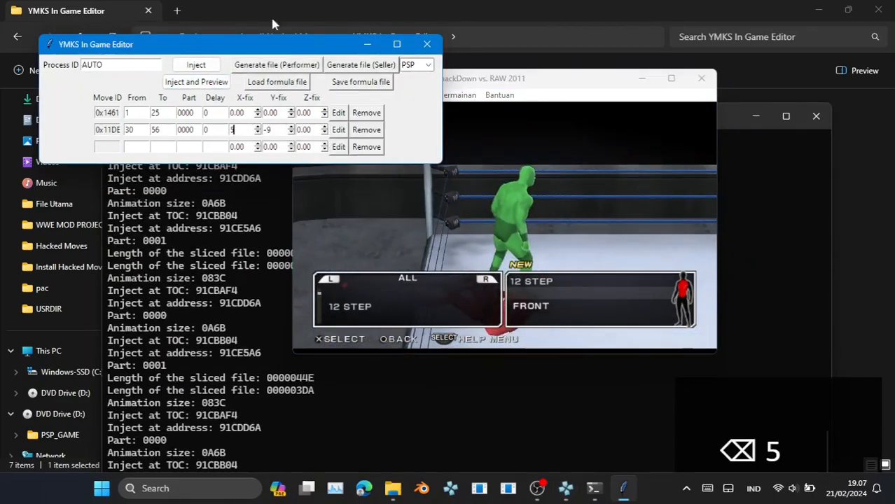
left_click(196, 82)
left_click(544, 285)
key("j")
key("Tab")
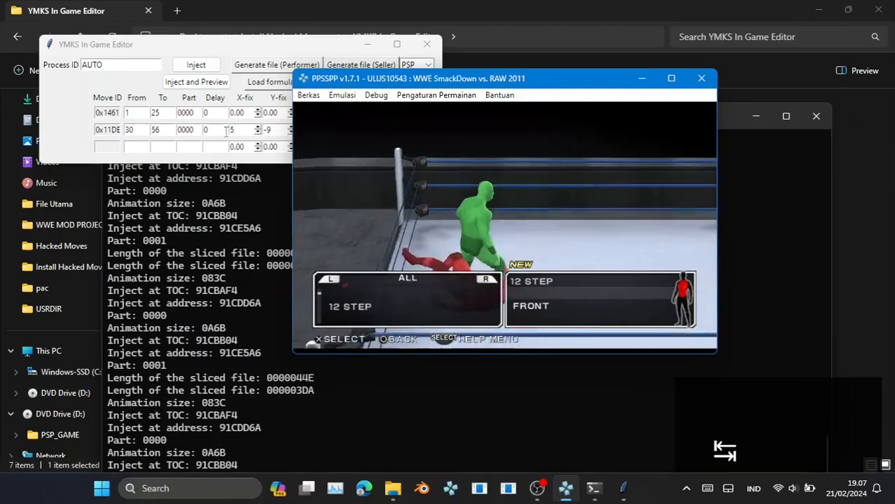
Set the G.T.S. 1 row's X-fix to 3, inject the updated animation, and play the preview twice
left_click(238, 131)
key("BackSpace")
type("3")
left_click(561, 274)
key("j")
key("j")
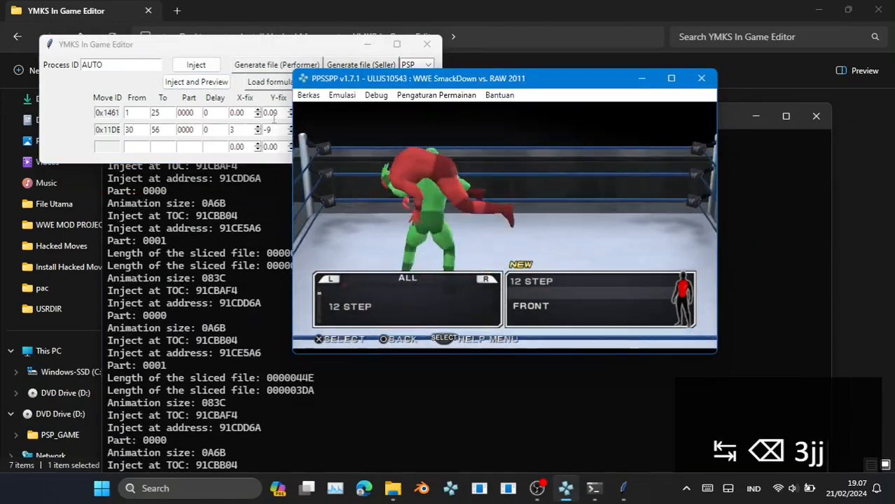
Set the G.T.S. 1 row's X-fix back to 0, inject the animation, and preview the move again
left_click(244, 130)
key("BackSpace")
type("0")
left_click(552, 273)
key("j")
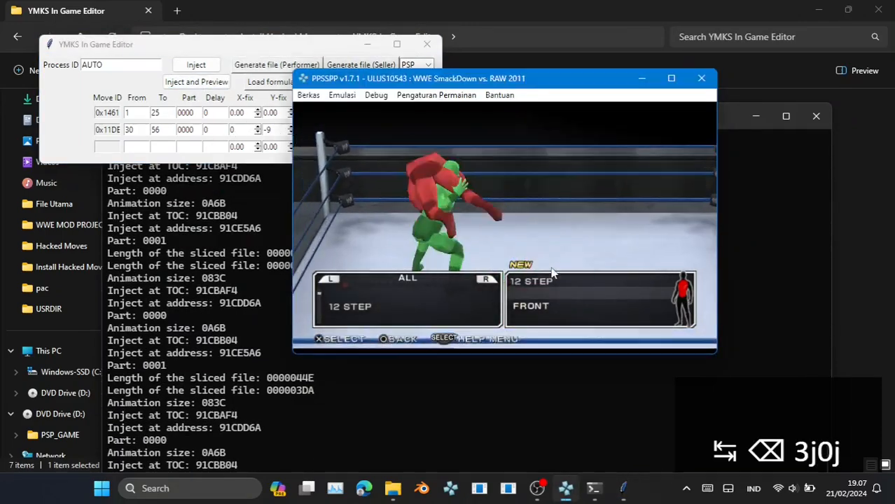
key("j")
Set the Cyclone 1 end frame to 30, generate and inject the performer file, and preview the move
left_click(157, 113)
type("30")
key("BackSpace")
left_click(196, 64)
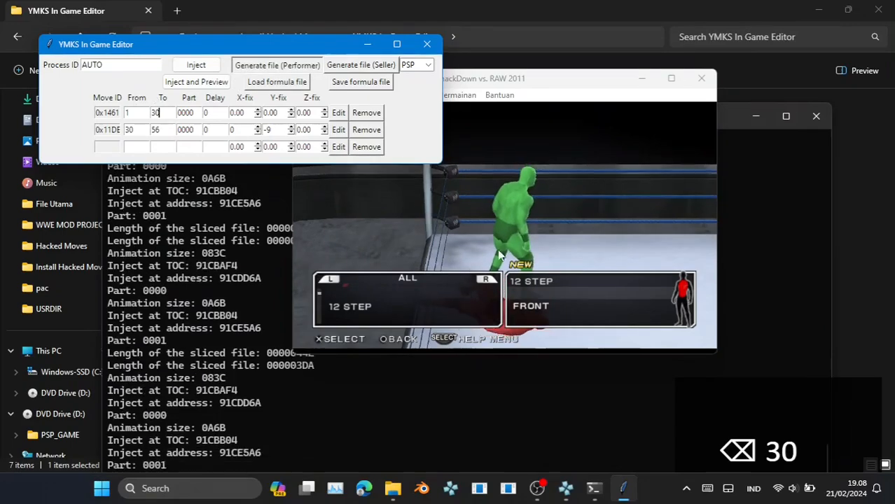
left_click(543, 282)
key("j")
key("j")
key("j")
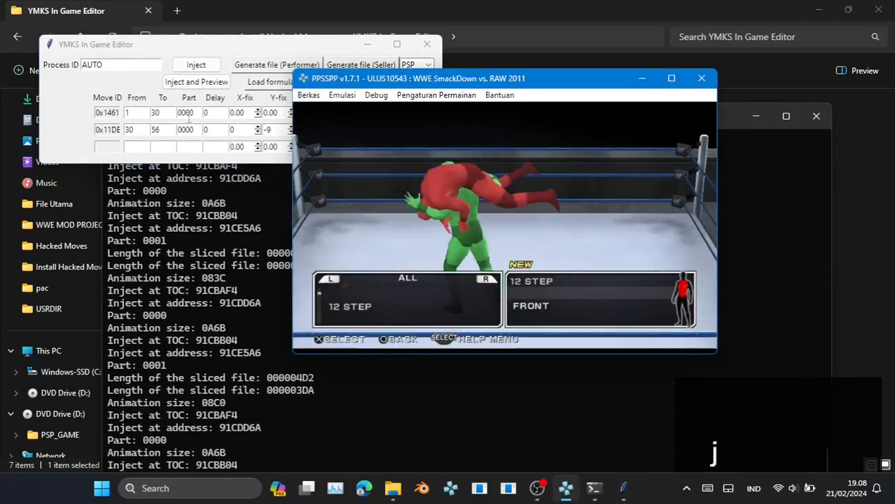
Set the Cyclone 1 end frame to 40, inject the updated animation, and play its preview
double_click(157, 113)
type("40")
left_click(196, 82)
left_click(545, 279)
key("j")
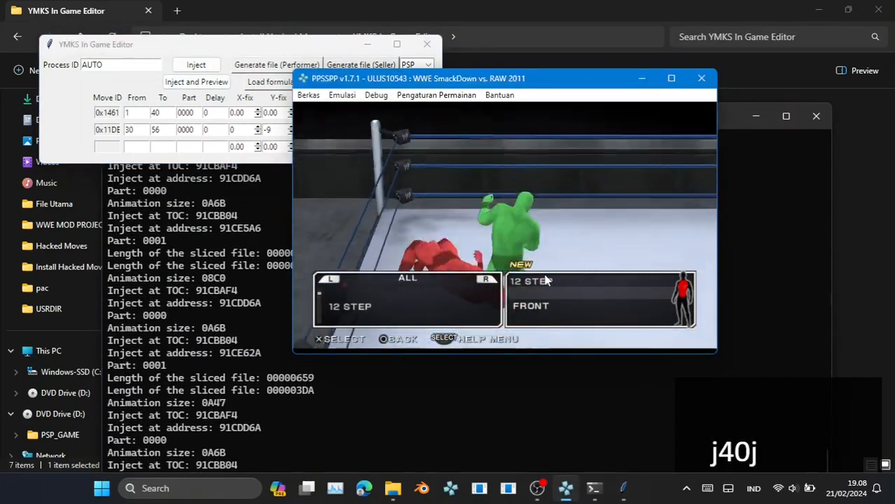
key("j")
key("Tab")
Set the Cyclone 1 end frame to 38, inject the updated animation, and play its preview
double_click(157, 112)
key("BackSpace")
type("38")
left_click(196, 82)
left_click(544, 284)
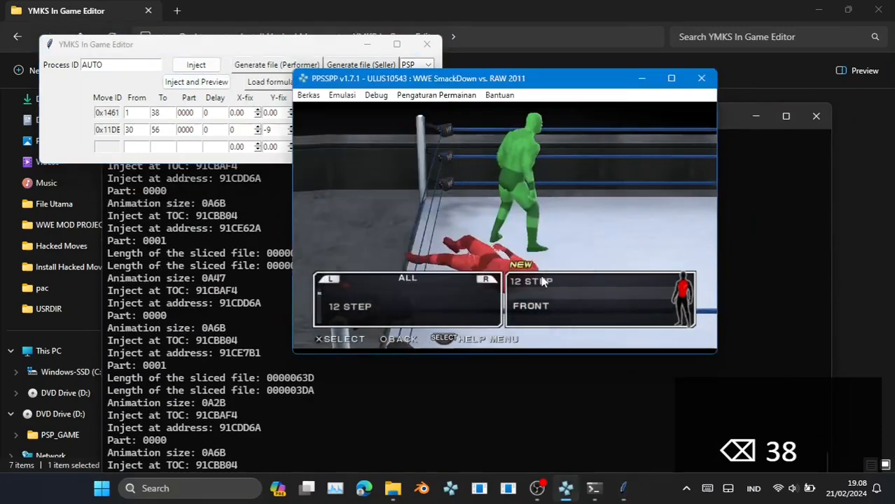
key("j")
Set the Cyclone 1 end frame to 35, inject the regenerated animation, and play its preview several times
left_click(160, 112)
key("BackSpace")
type("5")
left_click(197, 82)
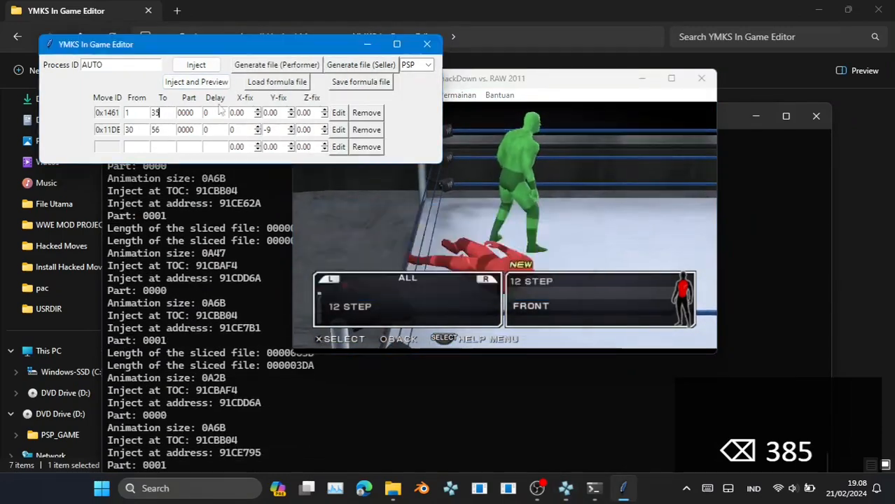
left_click(550, 267)
key("j")
key("j")
key("Tab")
key("Tab")
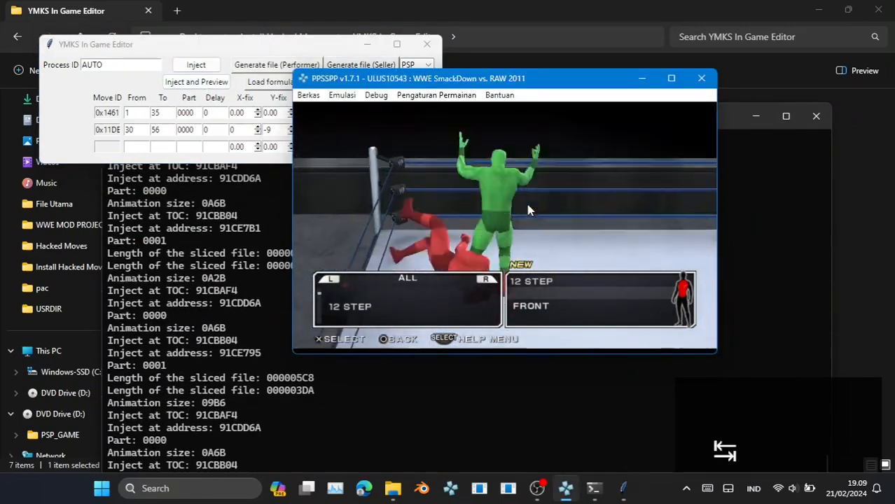
key("j")
key("j")
Set the G.T.S. 1 start frame to 35, inject the regenerated animation, and play its preview twice
left_click(227, 114)
key("Tab")
type("35")
left_click(196, 82)
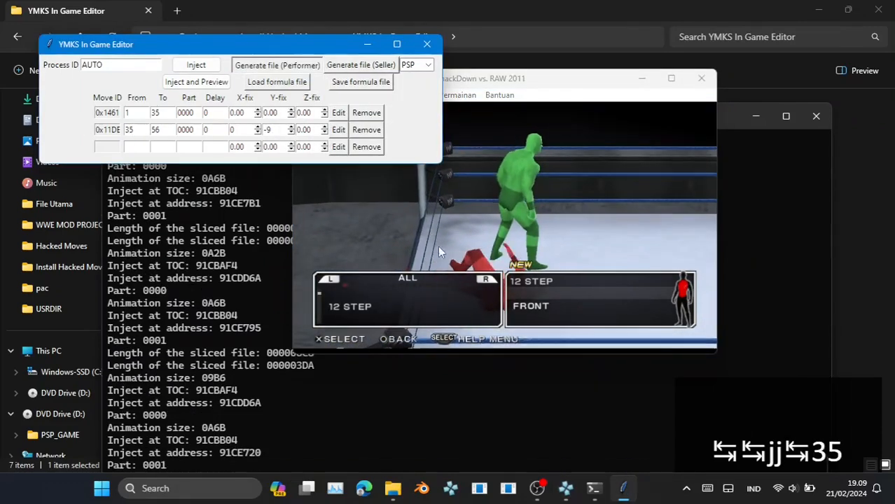
left_click(552, 270)
key("j")
key("Tab")
key("j")
key("Tab")
Set the G.T.S. 1 start frame to 40, generate and inject the performer file, and preview the combined move
double_click(137, 129)
type("40")
left_click(196, 82)
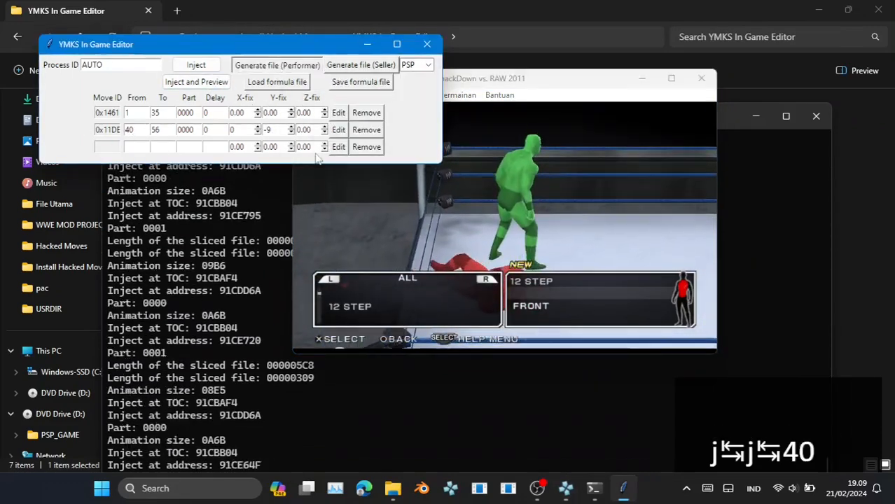
key("alt+Tab")
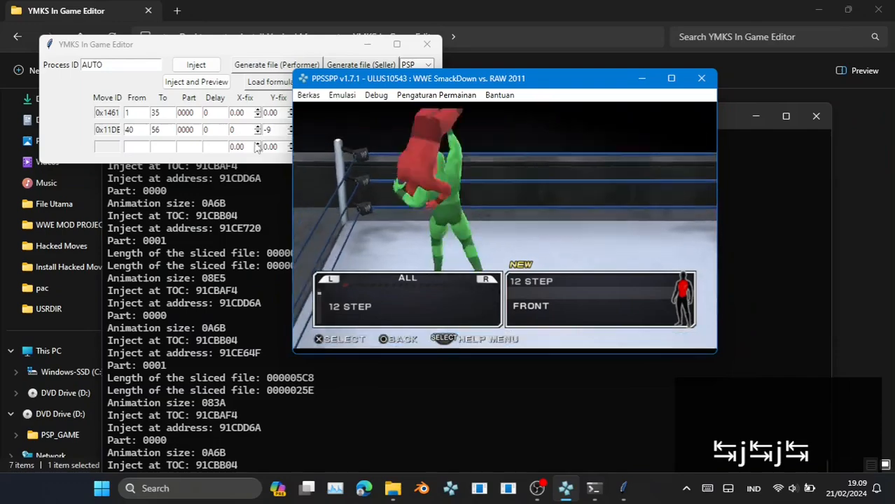
key("j")
key("Tab")
key("j")
key("Tab")
key("Tab")
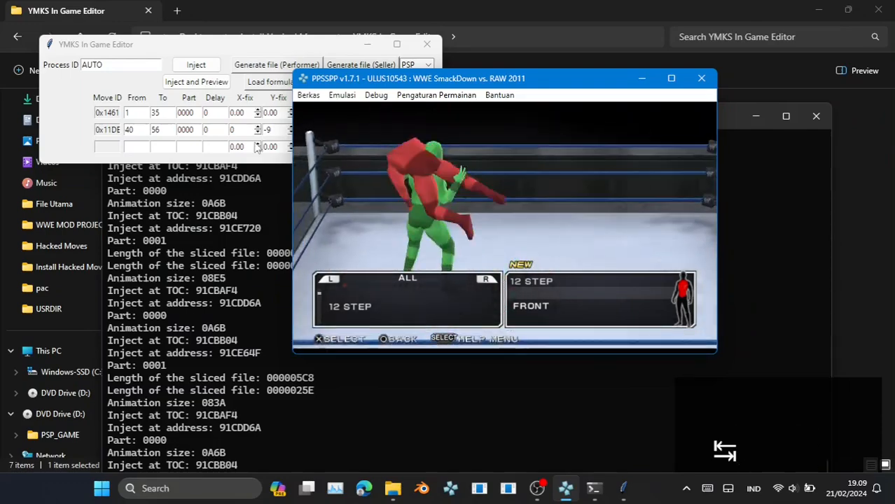
Replay the combined move's preview to examine the transition from Cyclone 1 into G.T.S. 1
key("j")
key("Tab")
key("j")
key("Tab")
left_click(119, 86)
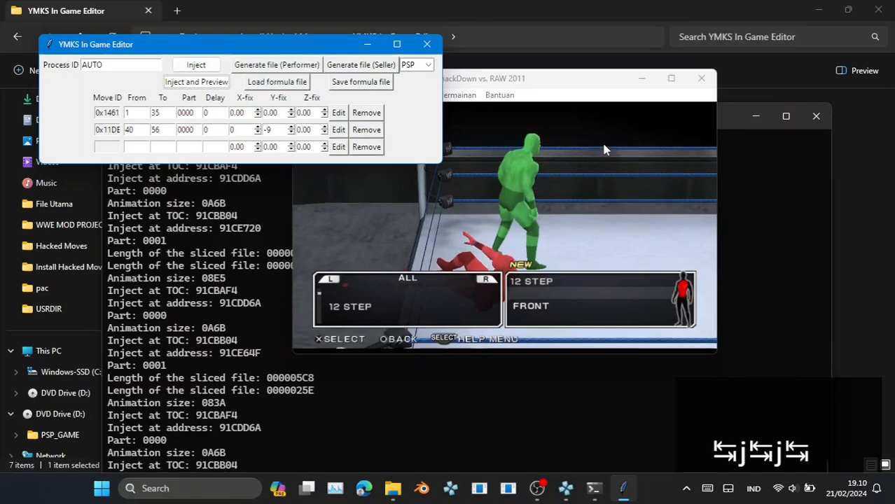
key("alt+Tab")
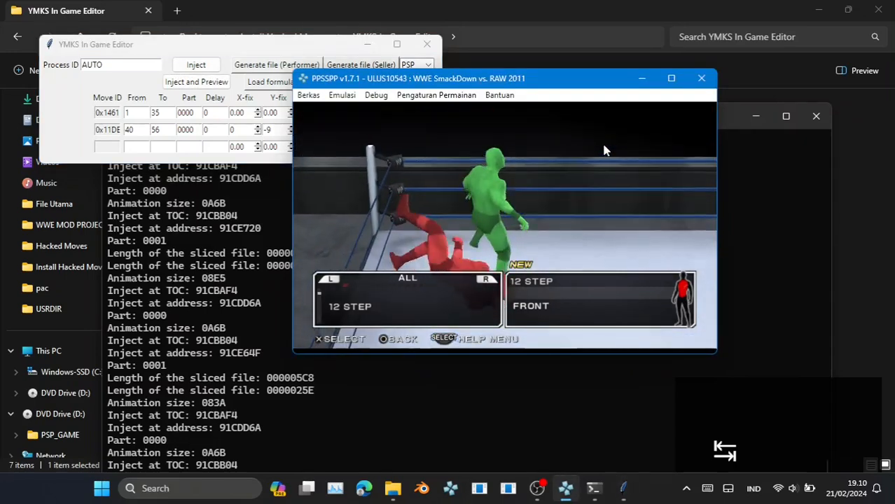
key("j")
key("Tab")
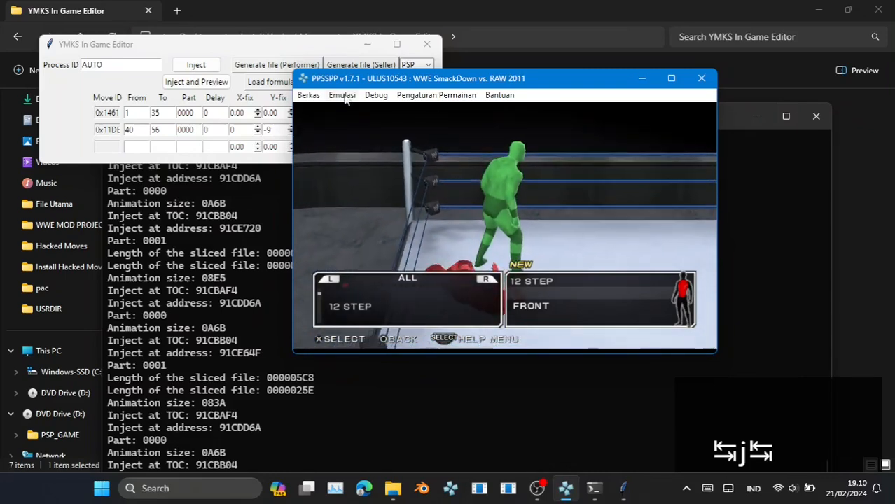
Save the formula as "a town down performer (front).txt" in the Hacked Moves folder, and replay the combined move's preview
left_click(95, 90)
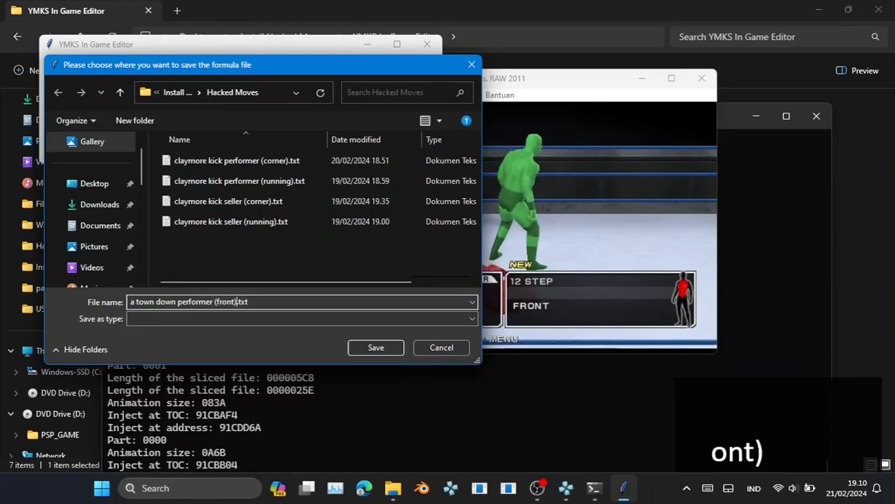
key("Return")
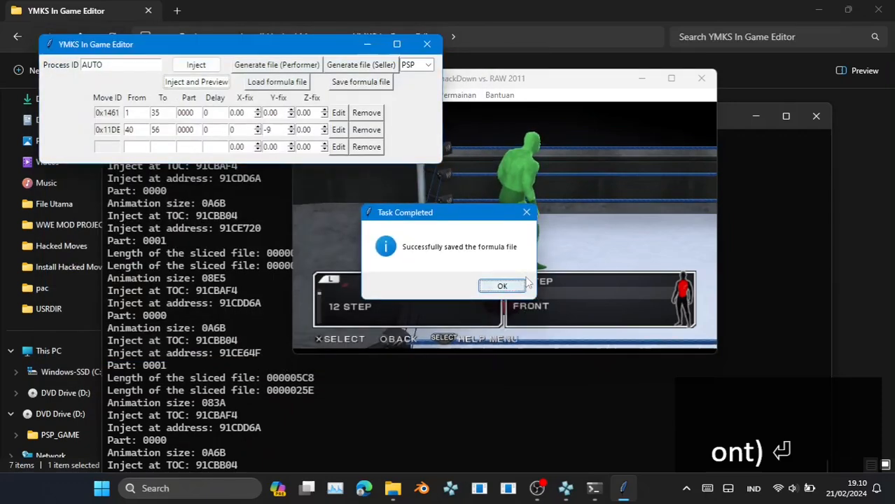
left_click(530, 277)
key("e")
key("j")
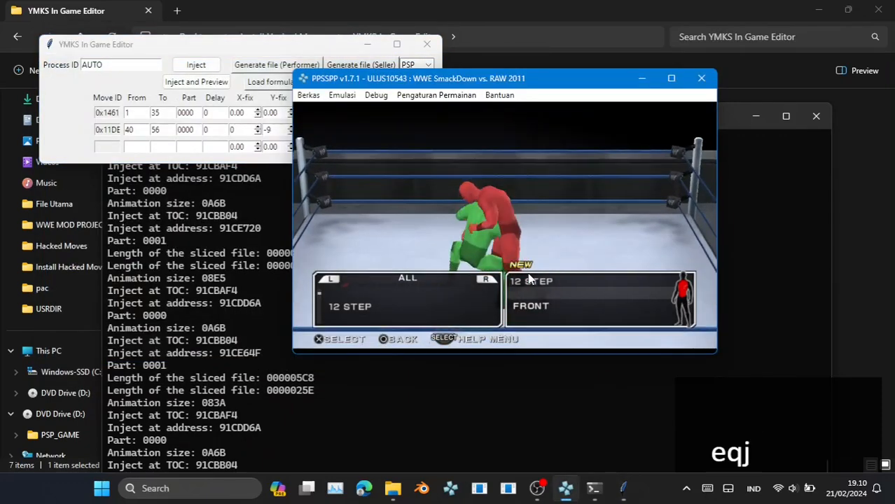
Remove the Cyclone 1 and G.T.S. 1 performer rows from the formula
left_click(96, 82)
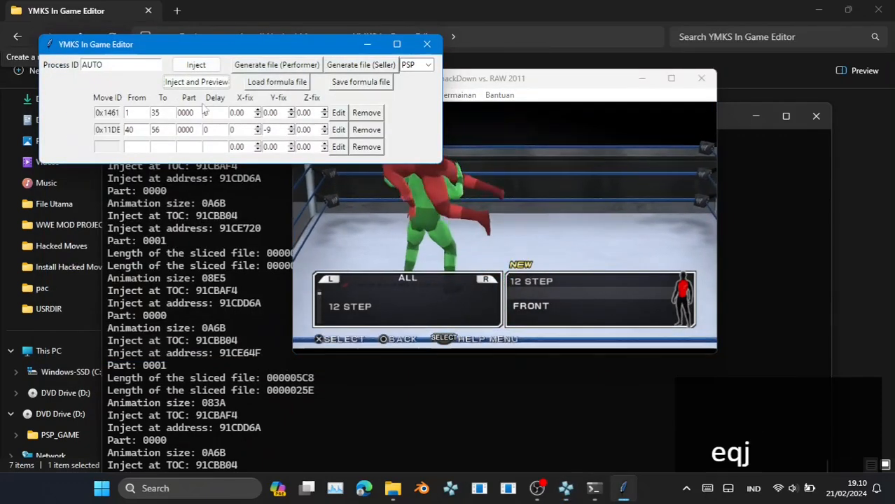
left_click(355, 130)
left_click(355, 115)
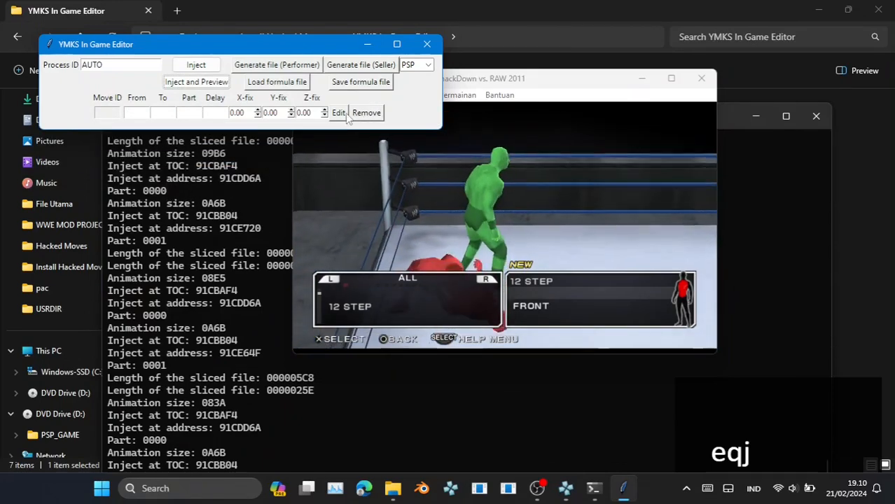
Add the move 1461: Cyclone 1 with part 0001 to the empty formula
left_click(339, 113)
left_click(240, 45)
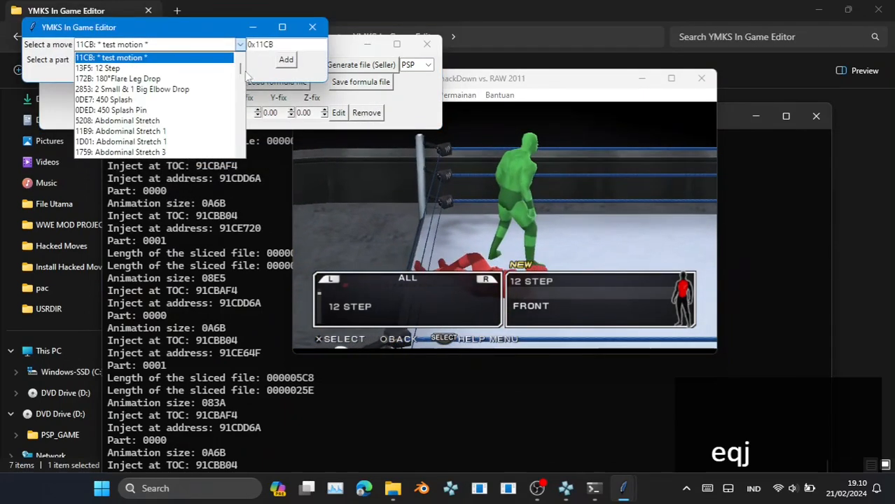
scroll(203, 105, "down", 3)
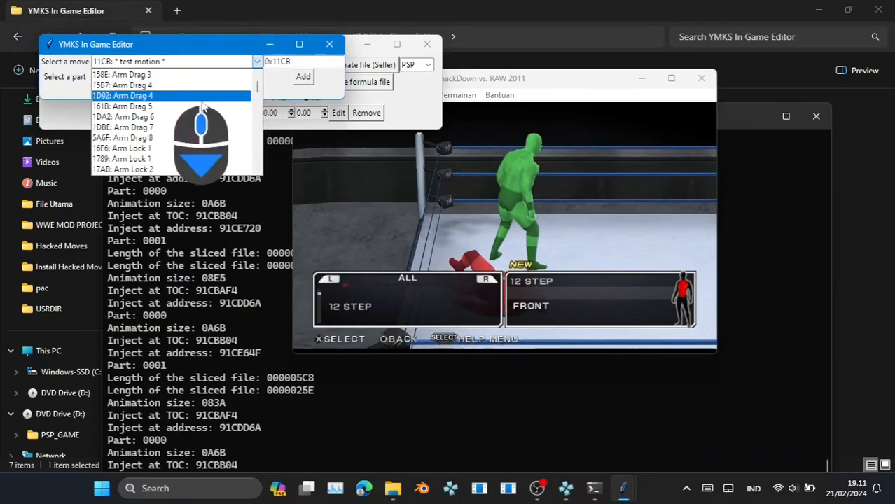
scroll(199, 108, "down", 10)
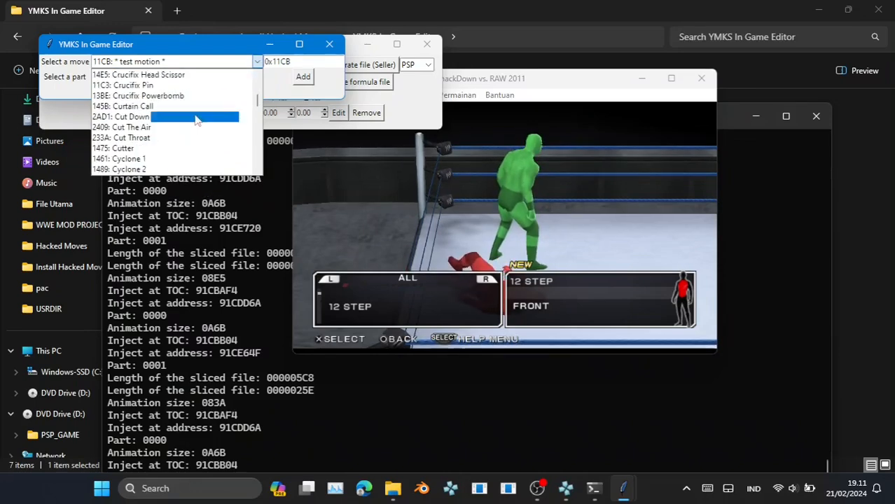
left_click(168, 159)
left_click(183, 77)
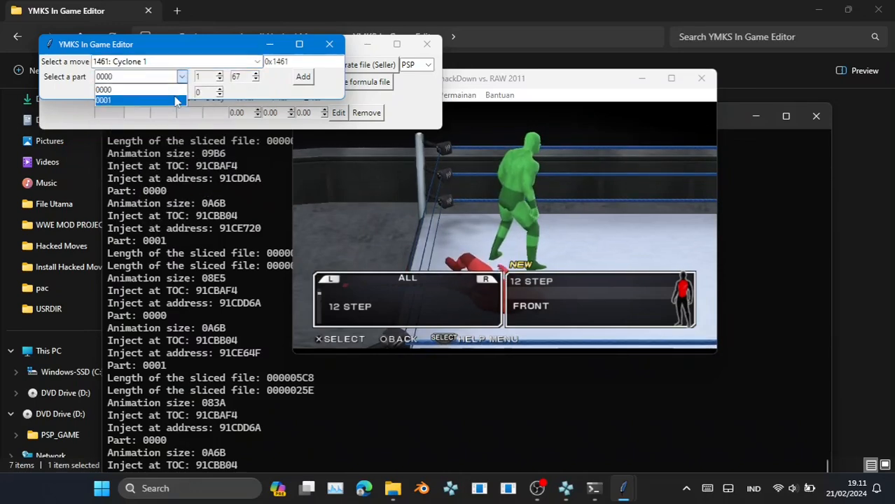
left_click(299, 79)
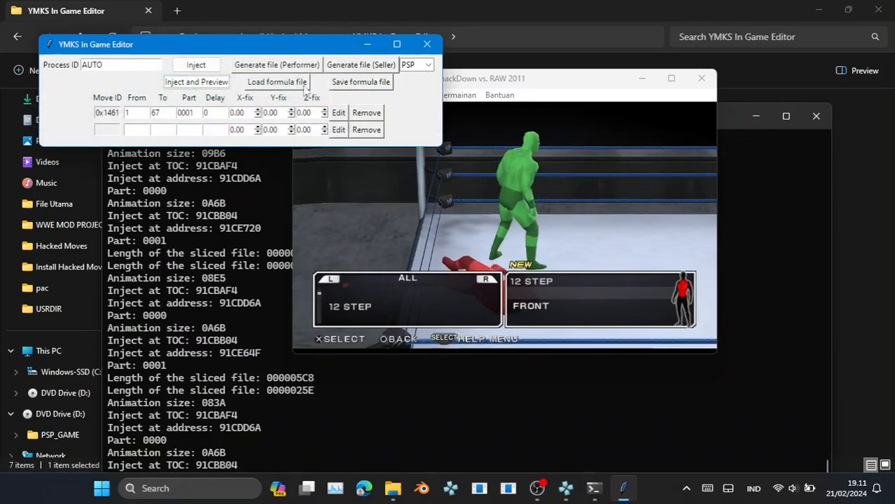
Generate the seller file for the full-length Cyclone 1 part 0001, inject it, and play its preview in PPSSPP
left_click(343, 70)
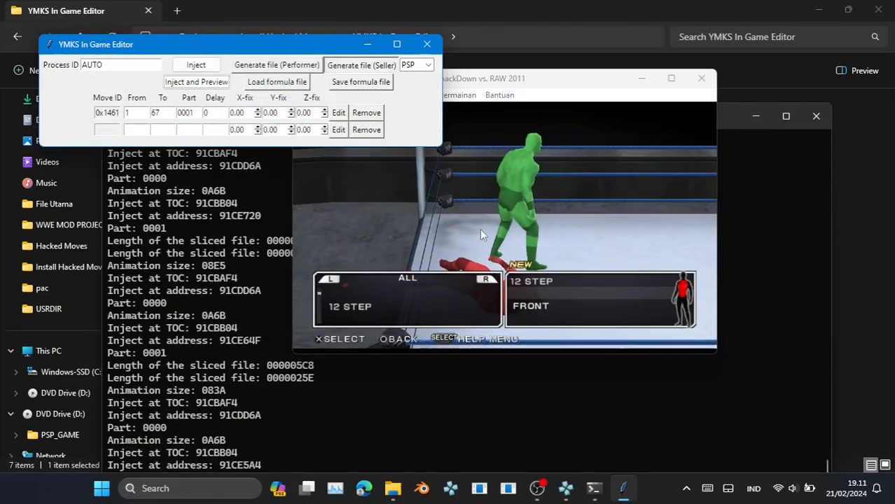
left_click(546, 287)
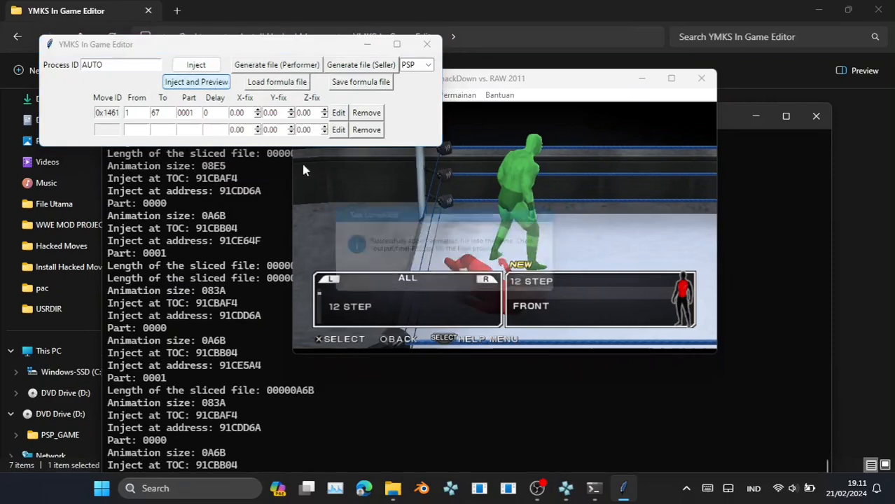
left_click(541, 286)
key("j")
key("Tab")
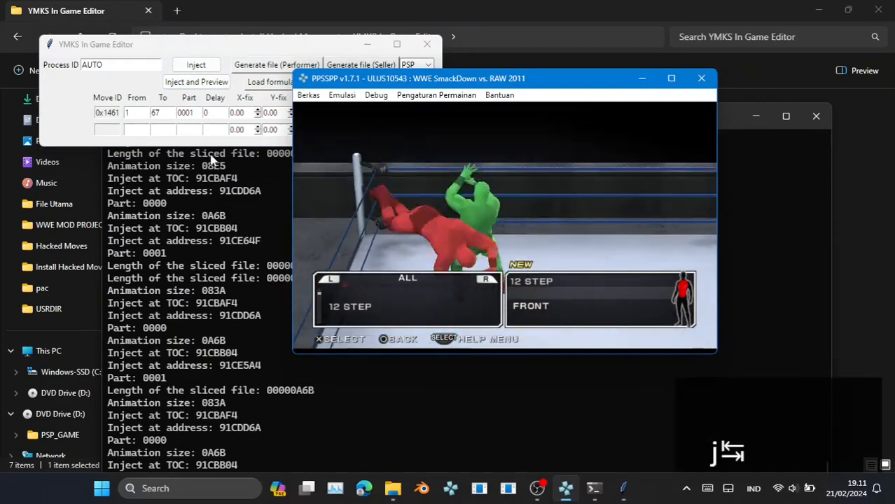
Set the seller's Cyclone 1 end frame to 60, inject the regenerated animation, and play its preview
left_click(166, 114)
key("BackSpace")
key("BackSpace")
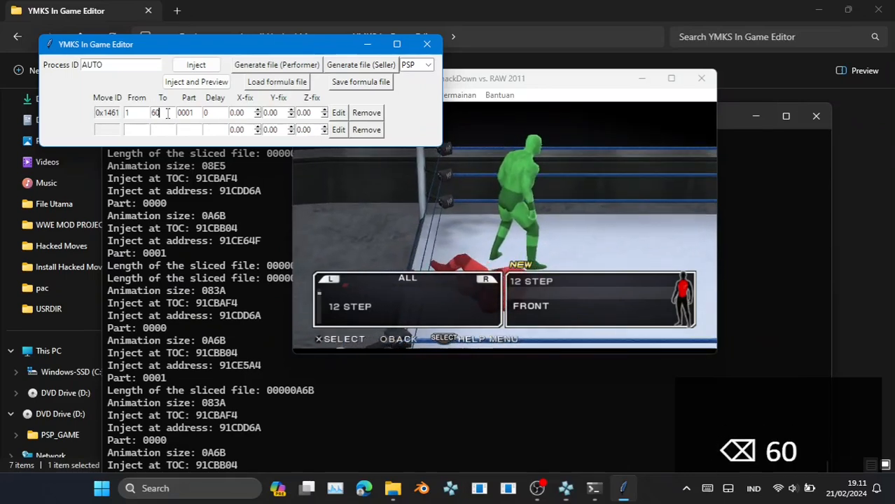
left_click(545, 286)
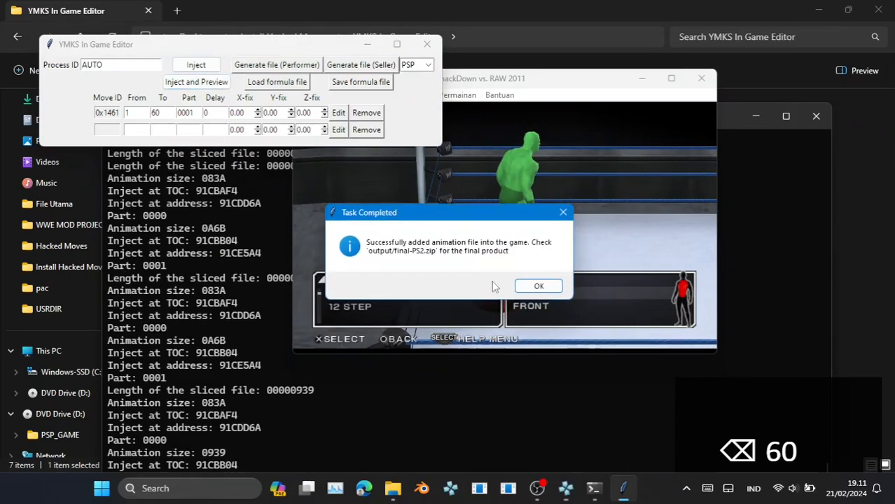
left_click(539, 286)
key("j")
key("Tab")
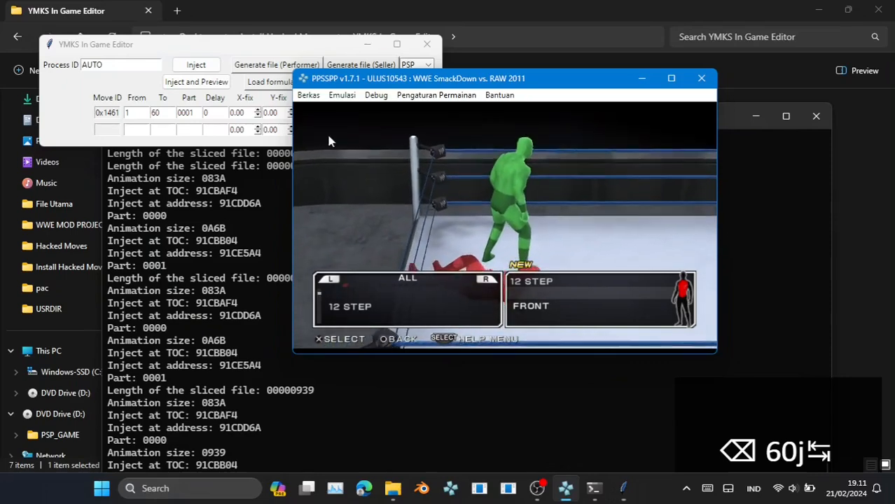
Try a Cyclone 1 end frame of 40 for the seller, inject the animation, and play its preview twice
double_click(163, 113)
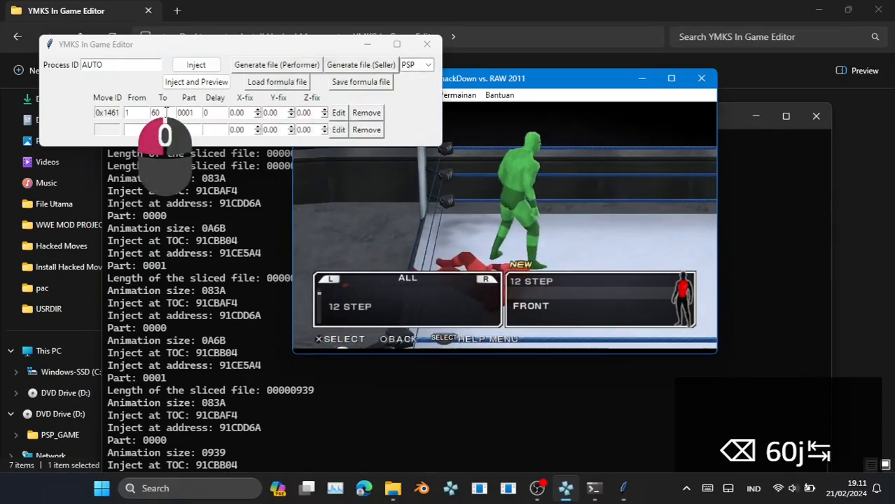
type("40")
left_click(197, 82)
left_click(546, 286)
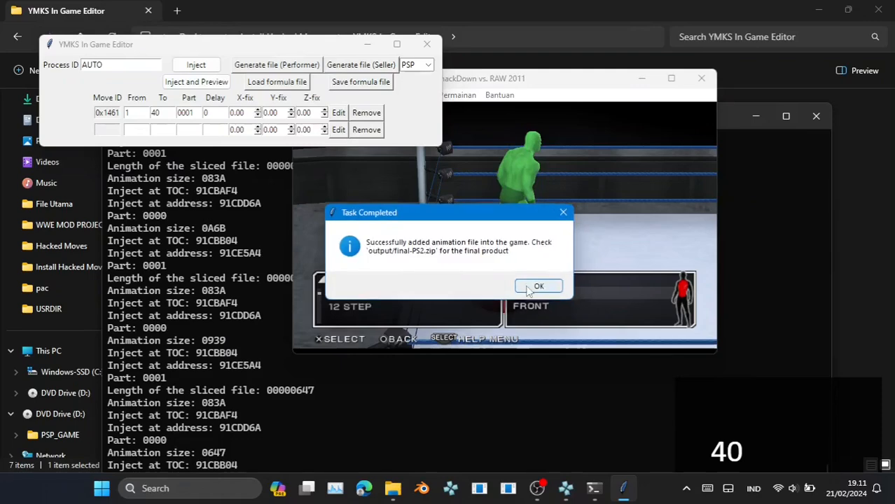
left_click(541, 284)
key("j")
key("Tab")
key("Tab")
key("Tab")
key("j")
Set the seller's Cyclone 1 end frame to 20, inject the regenerated animation, and play its preview twice
double_click(163, 113)
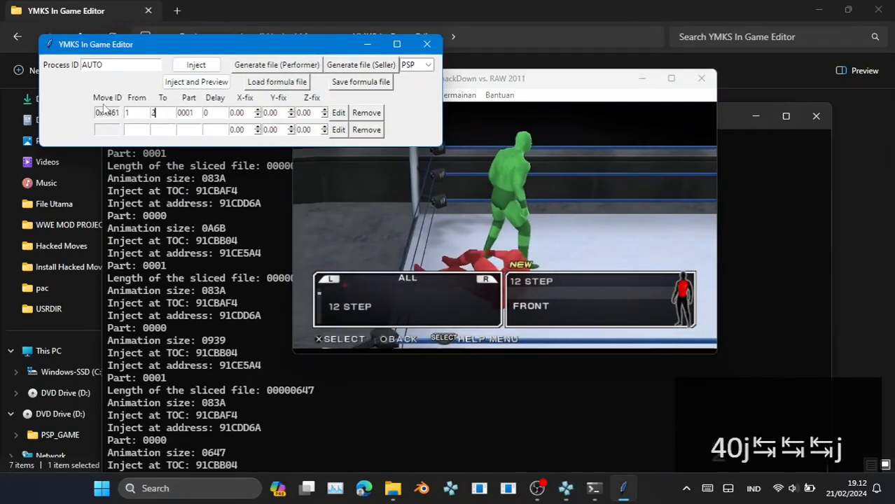
type("20")
left_click(196, 82)
left_click(545, 286)
left_click(535, 284)
key("j")
key("Tab")
key("j")
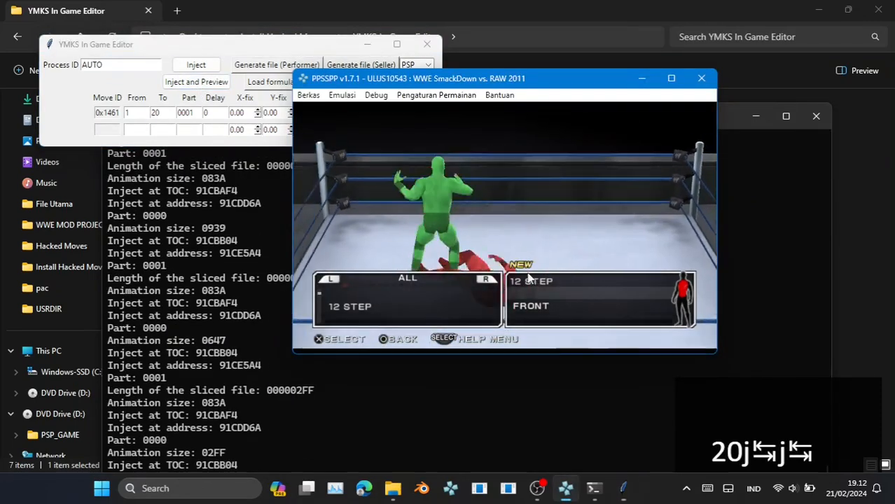
Set the seller's Cyclone 1 end frame to 30, inject the regenerated animation, and play its preview
double_click(163, 113)
type("30")
left_click(196, 82)
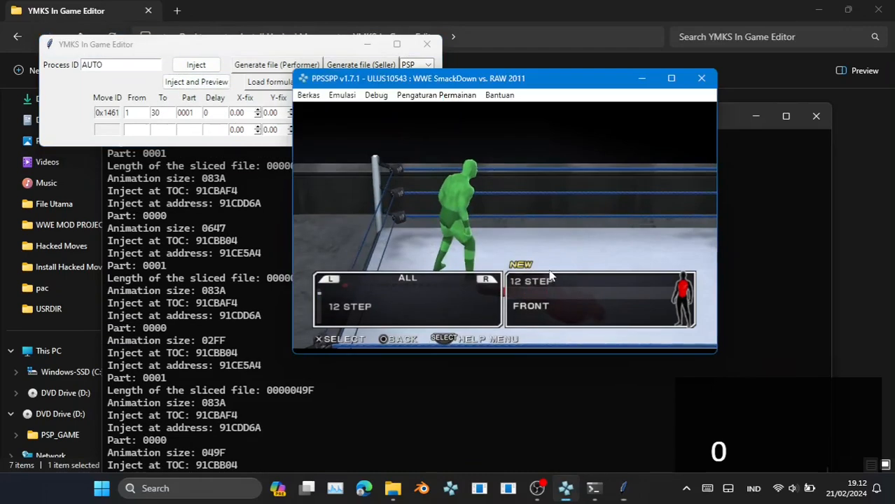
key("j")
Set the seller's Cyclone 1 end frame back to 40, generate and inject the seller file, and preview the move
double_click(163, 113)
key("BackSpace")
type("40")
left_click(361, 64)
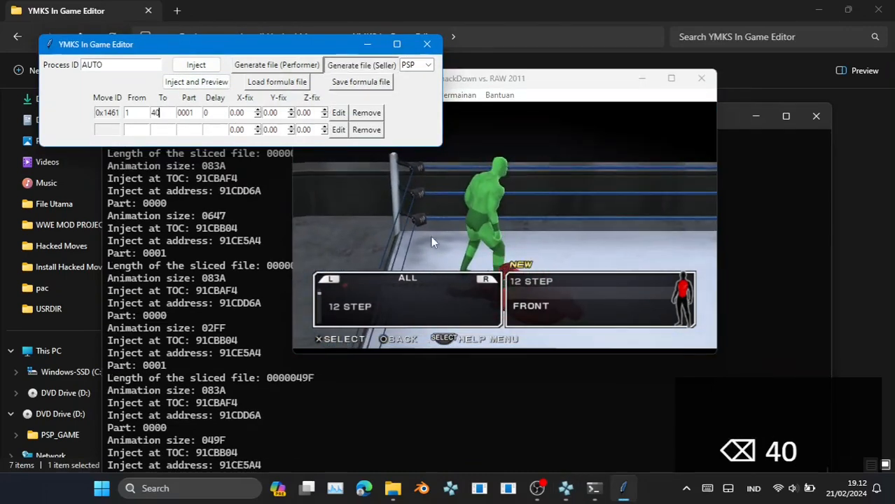
left_click(532, 287)
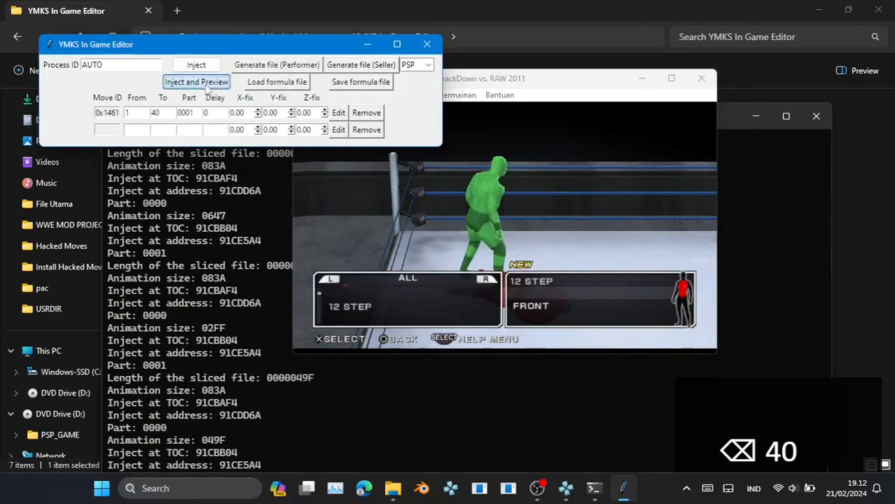
left_click(207, 87)
left_click(530, 282)
key("j")
key("Tab")
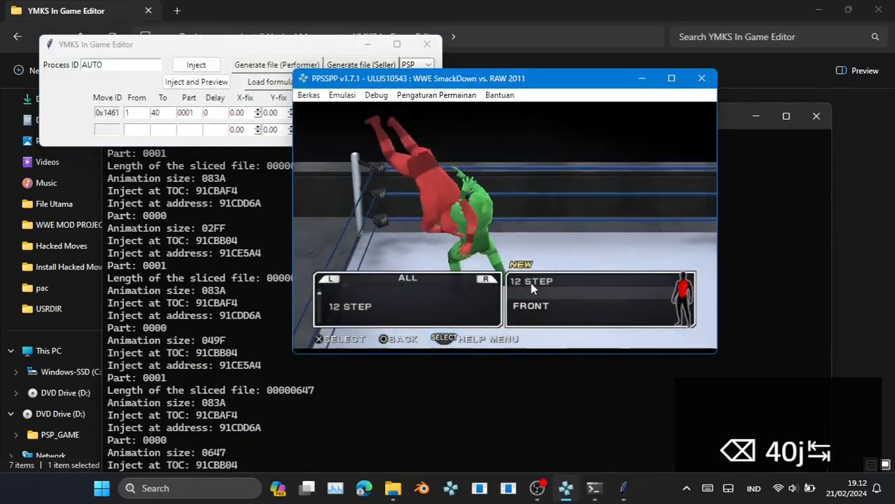
Add the move 11DE: G.T.S. 1 with part 0001 as the second row of the seller formula
left_click(92, 89)
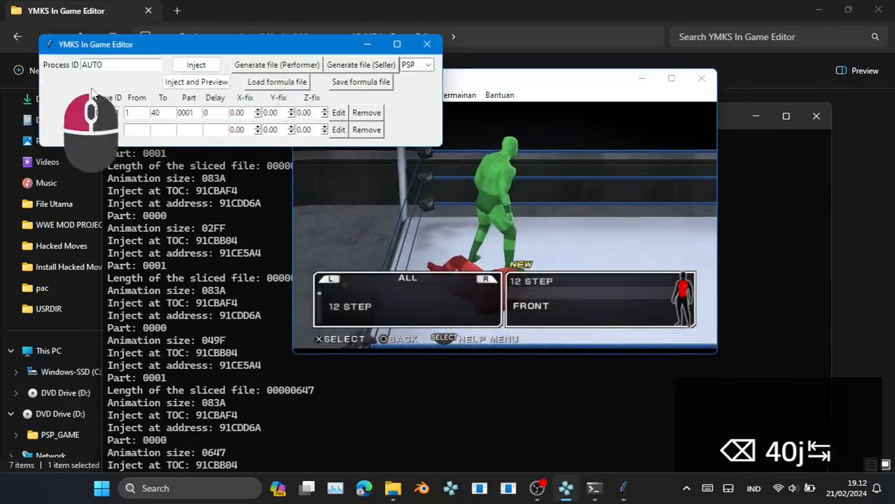
left_click(337, 131)
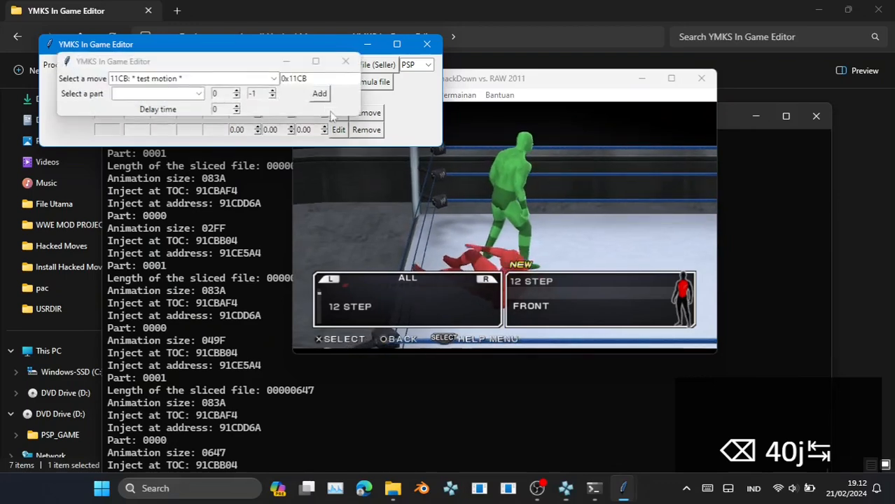
left_click(273, 80)
left_click_drag(274, 103, 281, 131)
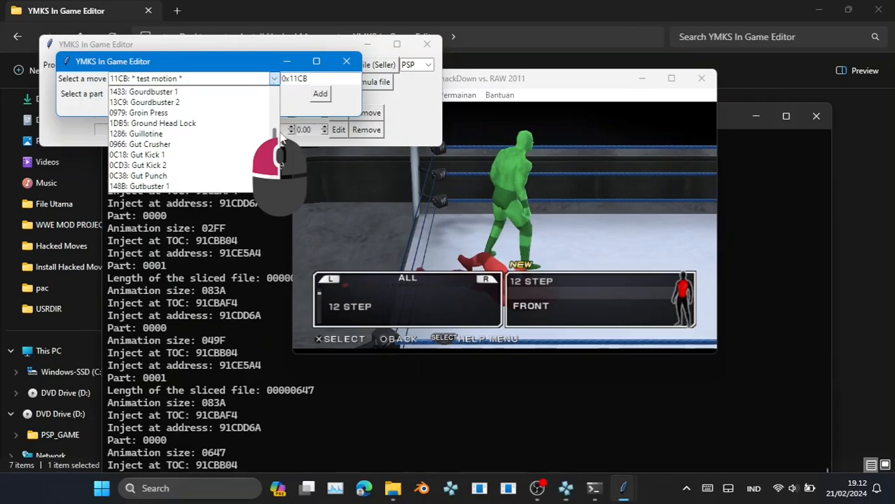
scroll(224, 143, "up", 6)
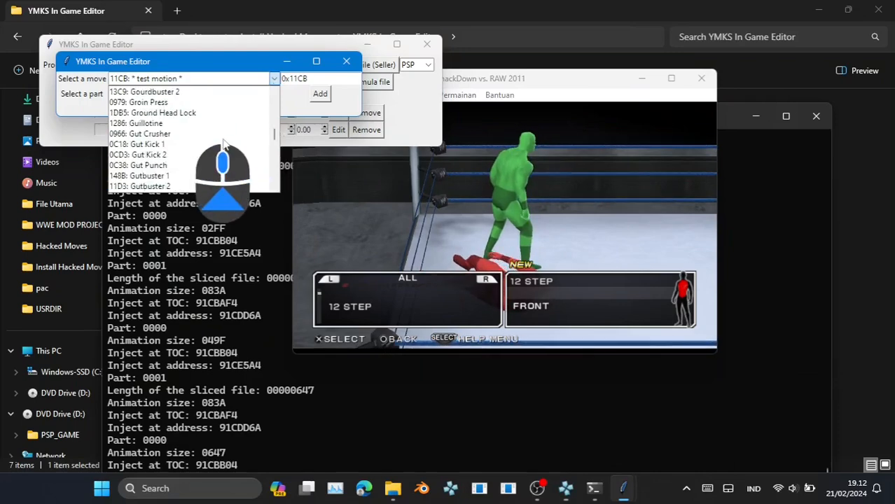
scroll(208, 152, "down", 3)
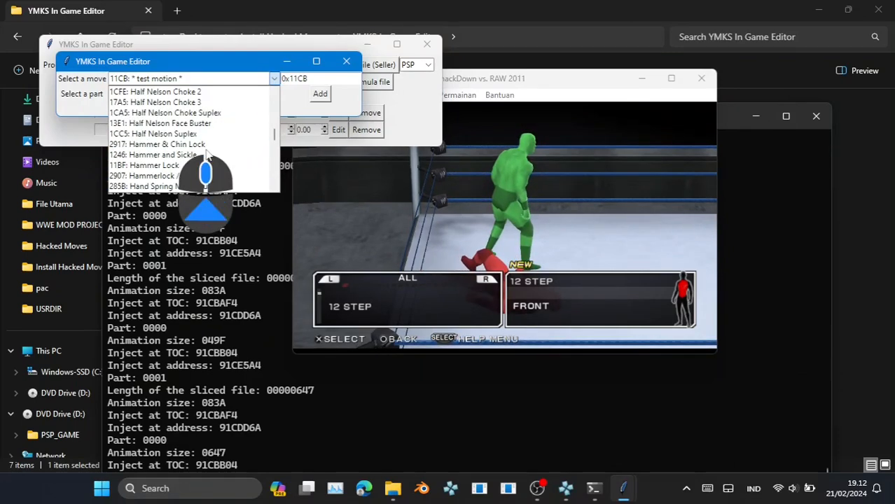
scroll(207, 154, "down", 1)
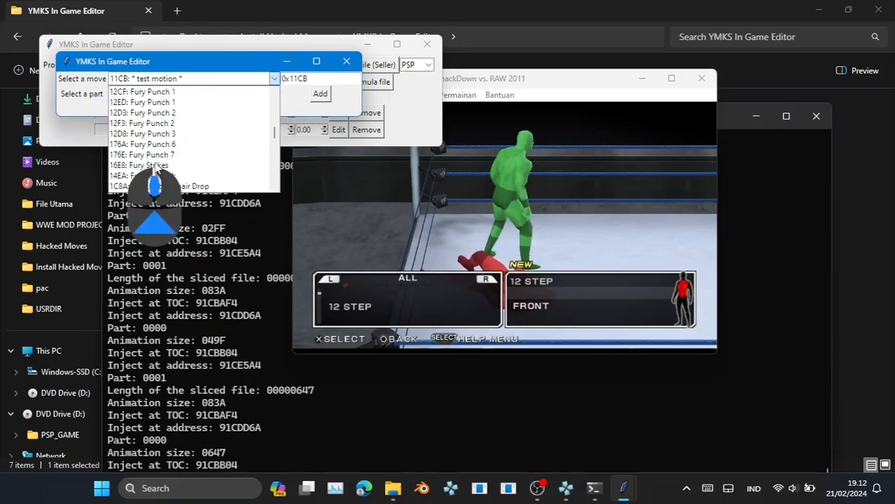
left_click(163, 113)
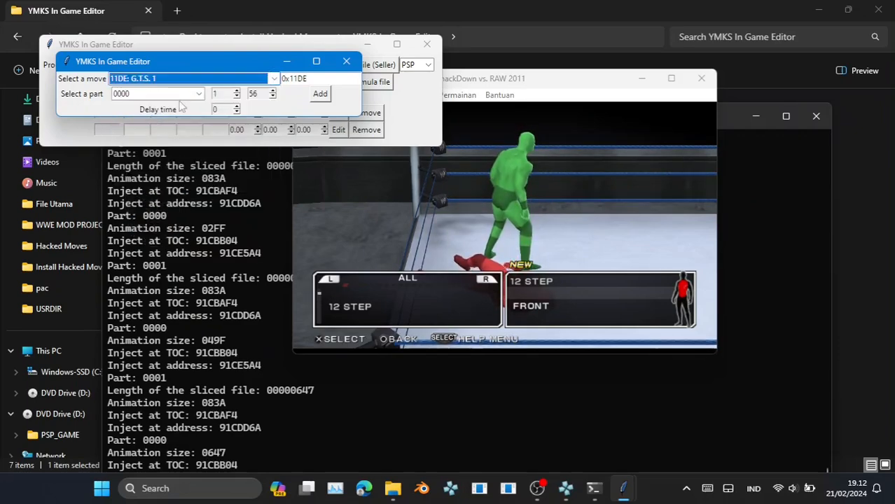
left_click(200, 95)
left_click(188, 117)
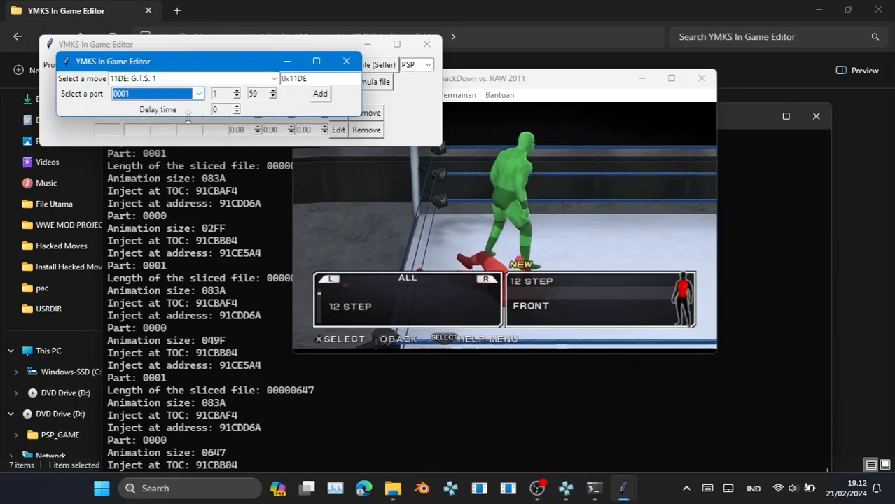
left_click(321, 95)
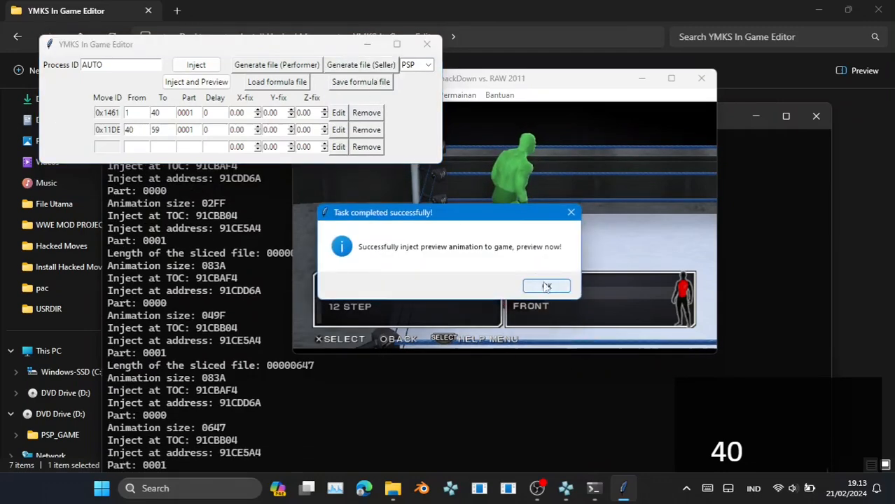
Set the seller's G.T.S. 1 start frame to 40, inject the regenerated animation, and preview the combined move
left_click(546, 286)
left_click(538, 287)
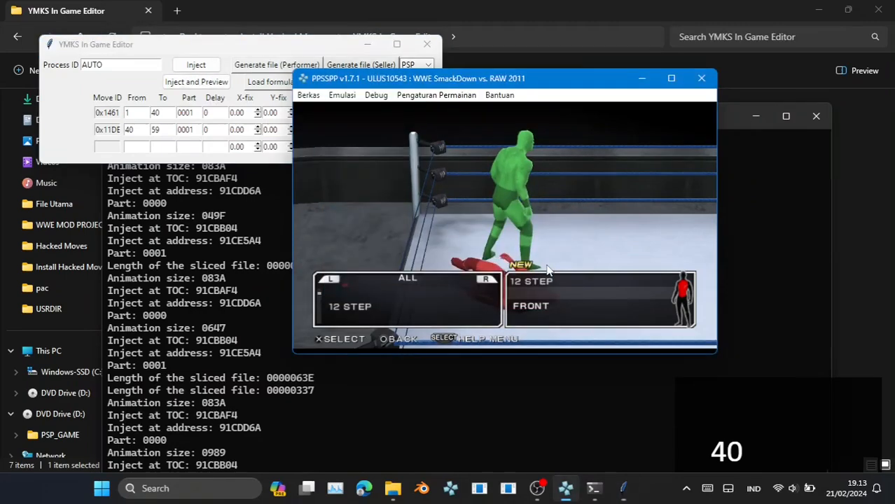
key("j")
key("Tab")
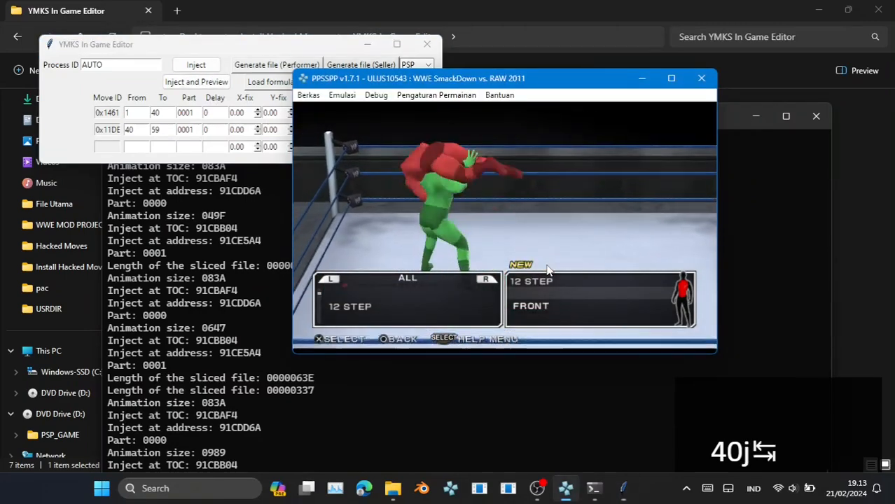
Replay the combined Cyclone 1 and G.T.S. 1 preview in PPSSPP to examine the transition
key("j")
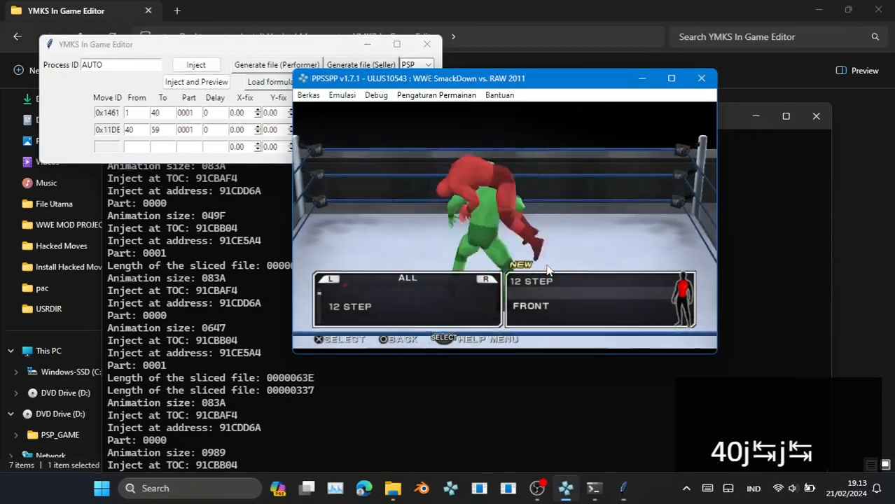
key("Tab")
key("Tab")
key("Tab")
key("j")
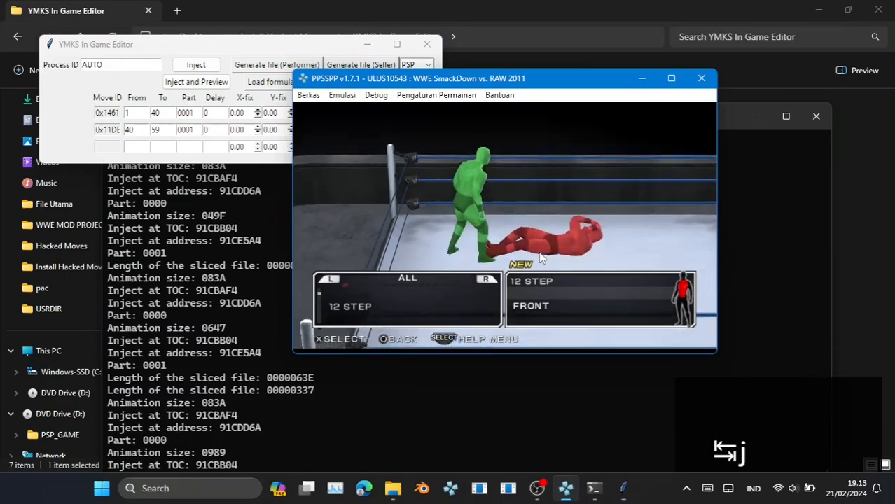
key("Tab")
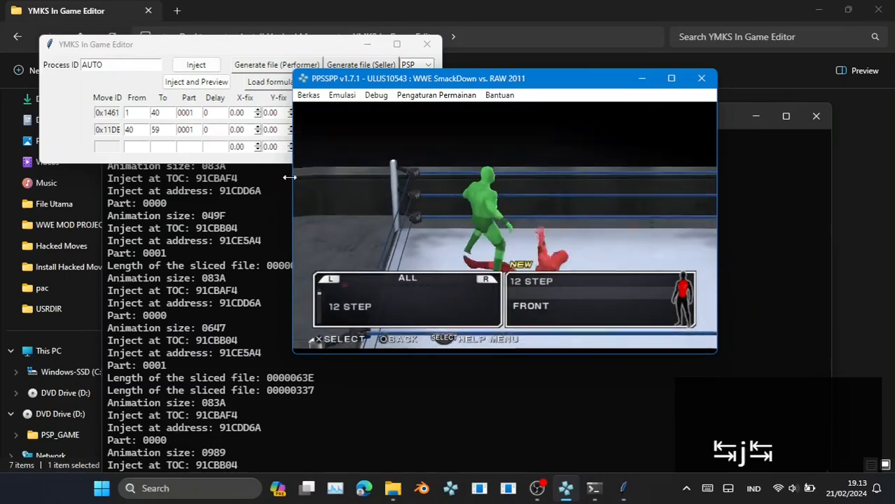
Set the seller's Cyclone 1 end frame to 37, regenerate and inject the seller animation, and preview the combined move
left_click(166, 112)
key("BackSpace")
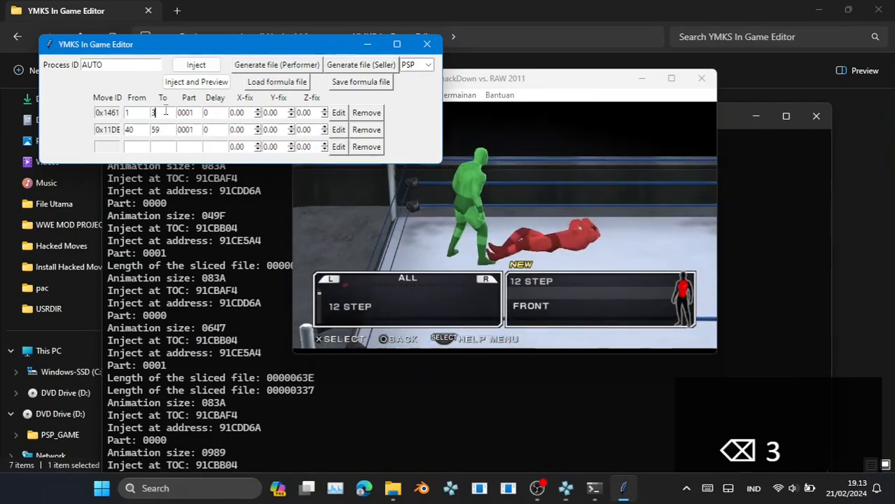
left_click(341, 65)
left_click(196, 82)
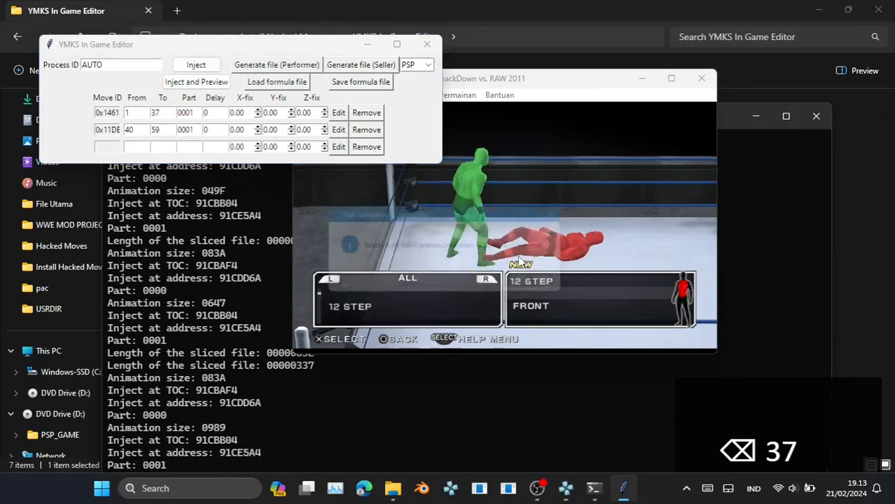
key("Return")
left_click(196, 82)
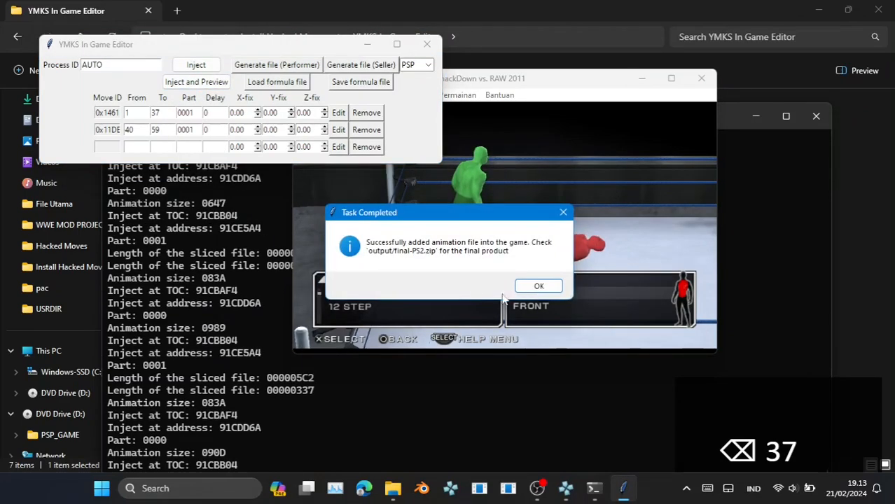
left_click(540, 283)
key("Tab")
key("Tab")
key("j")
key("Tab")
key("Tab")
key("Escape")
Set the seller's G.T.S. 1 start frame to 30, inject the regenerated animation, and play its preview
double_click(134, 130)
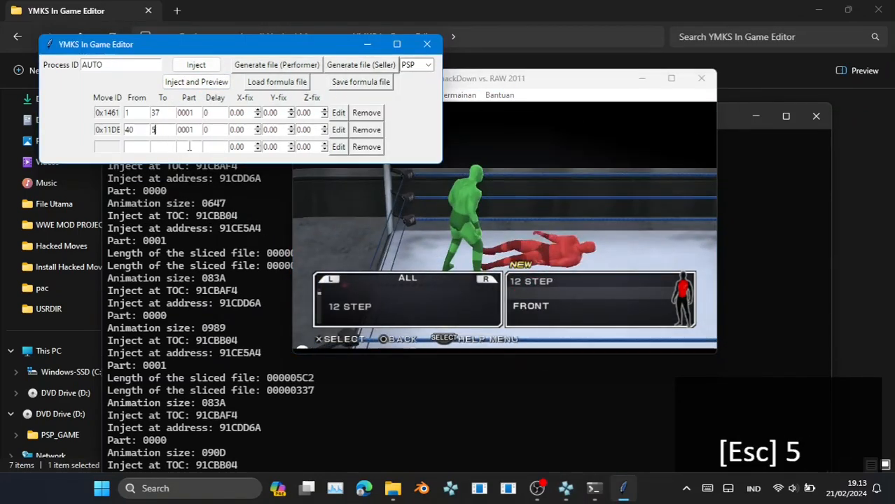
key("BackSpace")
type("30")
left_click(196, 82)
left_click(539, 286)
key("Tab")
key("Tab")
key("j")
key("Tab")
Set the seller's Cyclone 1 end frame to 30 and inject the updated animation
left_click(158, 112)
key("BackSpace")
type("0")
left_click(196, 82)
key("Tab")
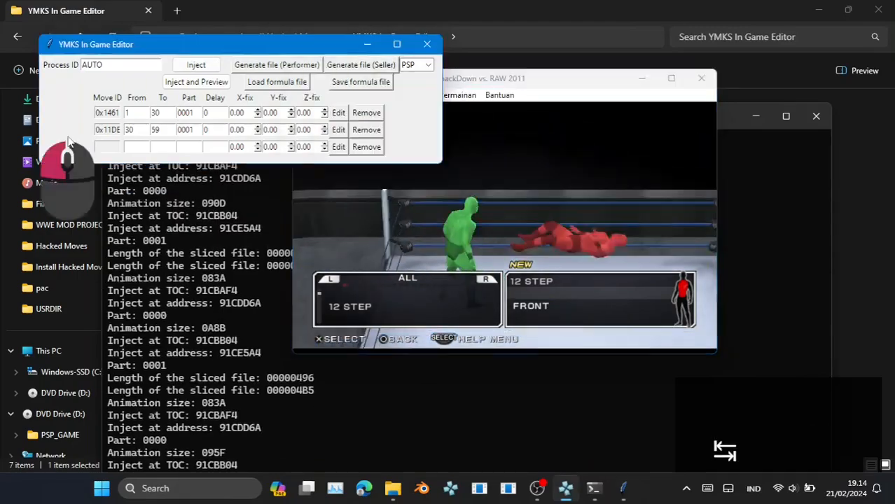
Reinject the seller animation with G.T.S. 1 starting at frame 30 and replay the combined move's preview
key("BackSpace")
type("3")
left_click(196, 82)
left_click(547, 287)
key("Tab")
key("j")
key("Tab")
key("j")
key("Tab")
key("j")
key("j")
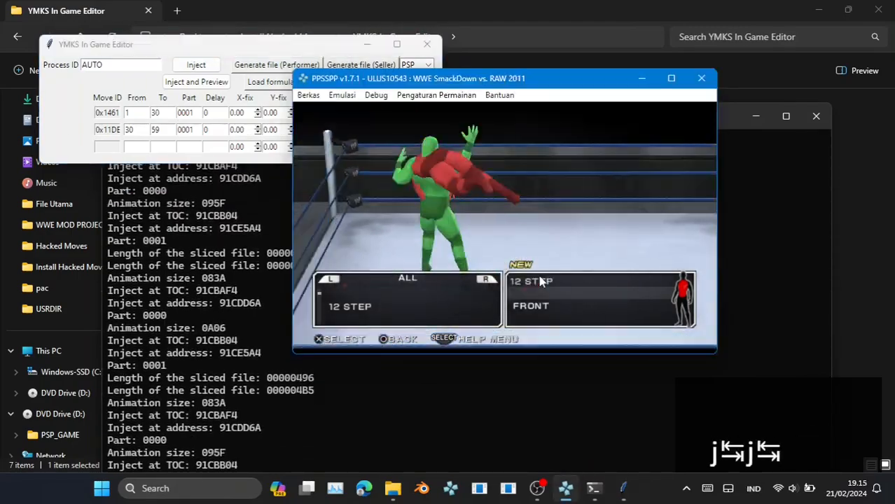
Try move 1489 with frames 1 to 82 in the first row, set the second row's Z-fix to -10, and preview it
left_click(339, 113)
left_click(322, 96)
left_click(238, 140)
left_click(338, 110)
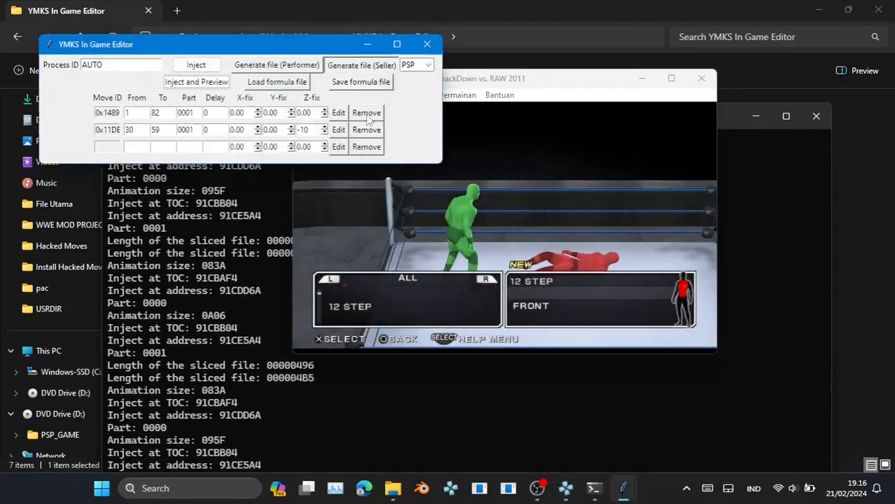
left_click(197, 82)
key("j")
key("j")
key("Tab")
Reduce the seller formula to Cyclone 1 alone with frames 1 to 67, then inject and preview it
left_click(368, 113)
left_click(325, 130)
scroll(220, 187, "up", 2)
left_click(214, 164)
left_click(371, 145)
left_click(196, 82)
left_click(552, 275)
key("j")
key("Tab")
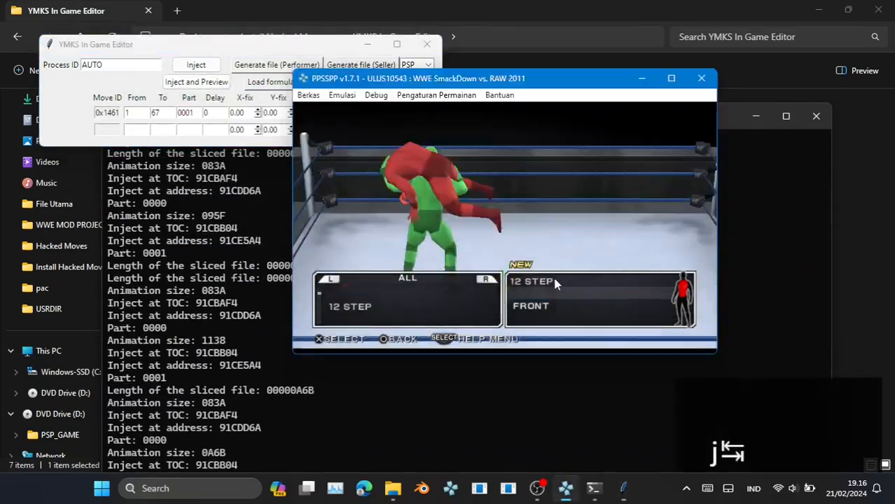
Set seller Cyclone 1 to frames 1–38 and G.T.S. 1 to frames 37–59 with Y-fix -8 and Z-fix -5, and preview the move
left_click(166, 114)
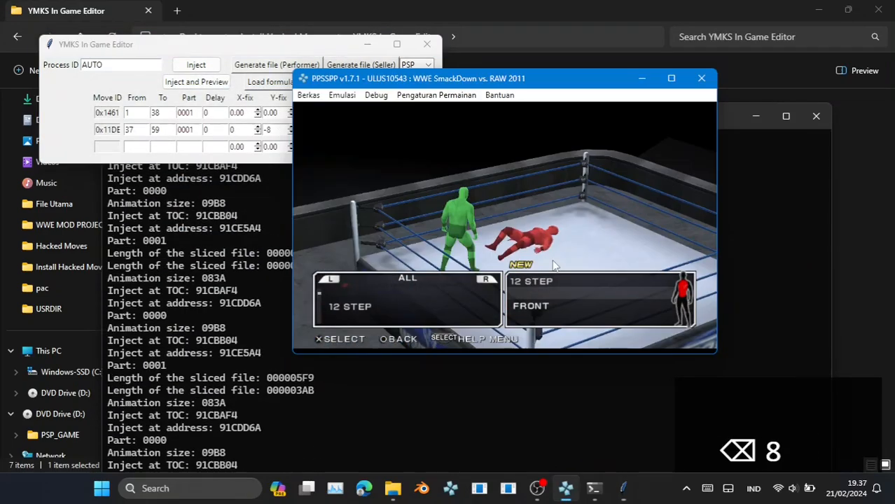
key("j")
key("Tab")
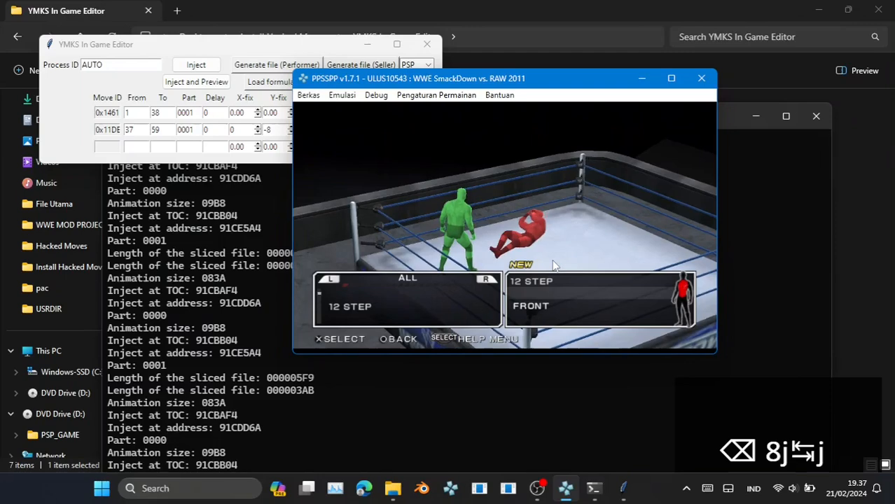
key("Tab")
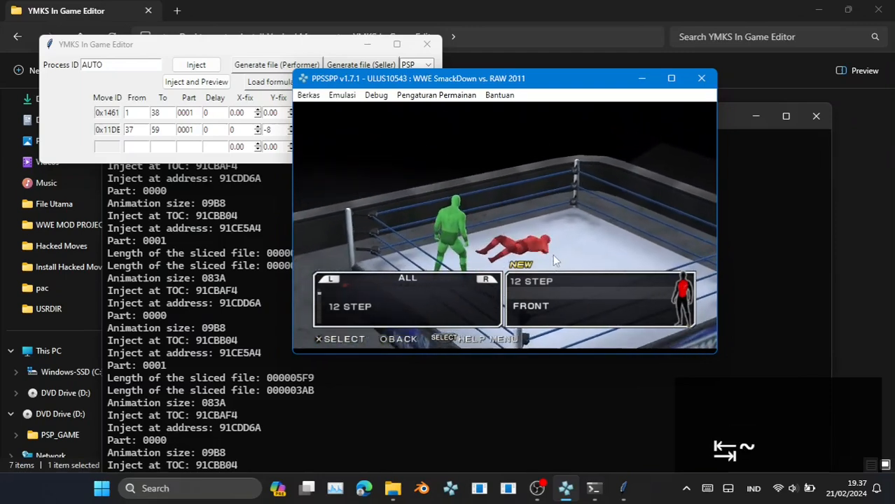
left_click(200, 82)
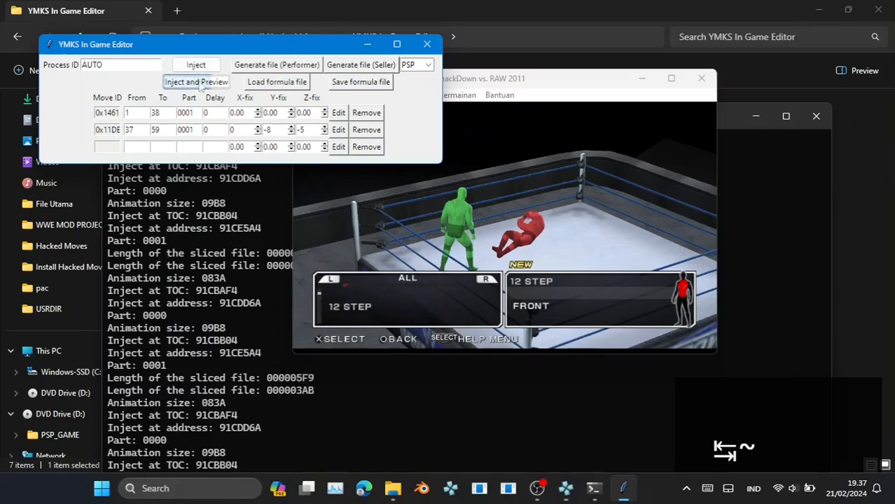
Save the seller formula in the Hacked Moves folder as "a town down seller (front).txt"
left_click(353, 83)
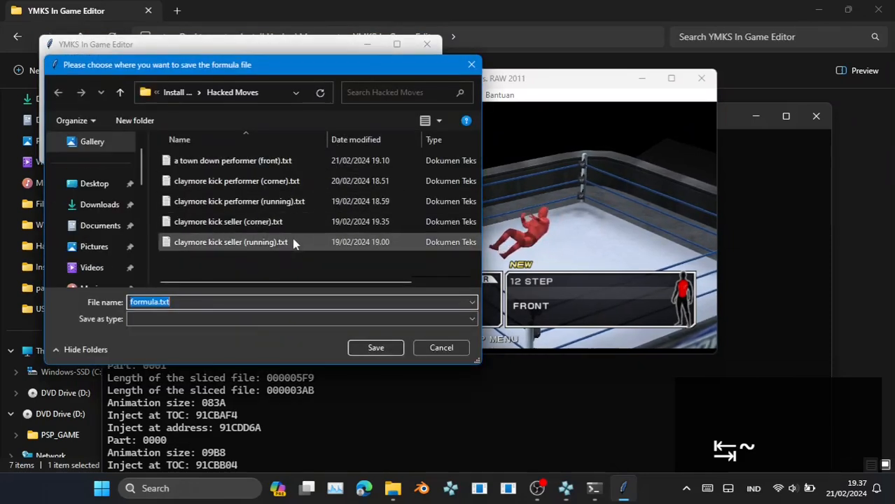
left_click(278, 165)
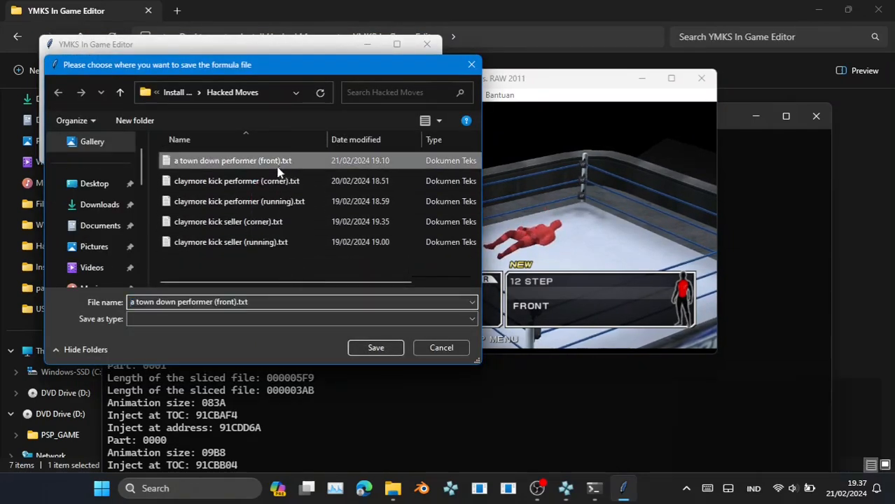
left_click(214, 301)
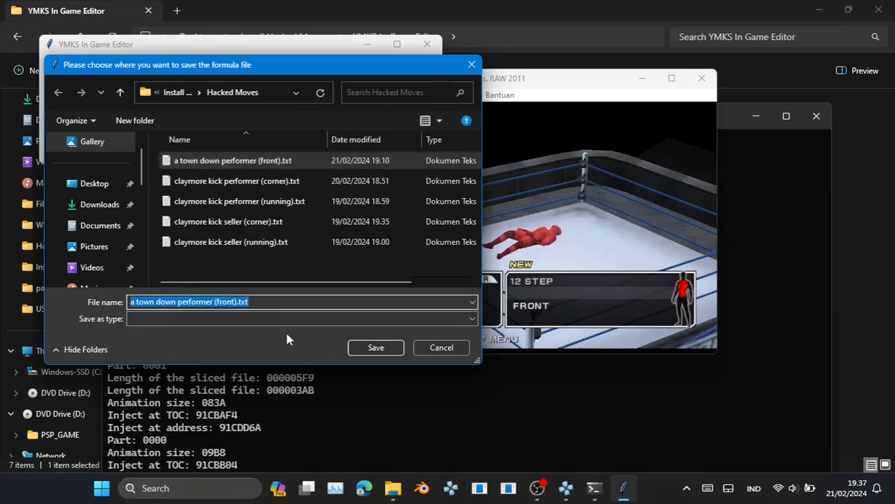
key("Right")
key("Left")
key("Left")
key("Left")
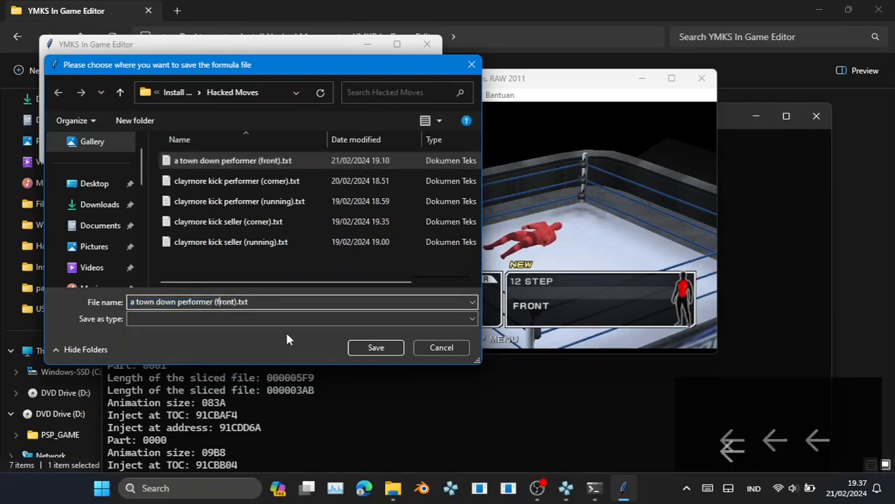
key("Left")
key("BackSpace")
key("BackSpace")
key("BackSpace")
key("BackSpace")
key("BackSpace")
key("BackSpace")
key("BackSpace")
key("BackSpace")
key("BackSpace")
key("BackSpace")
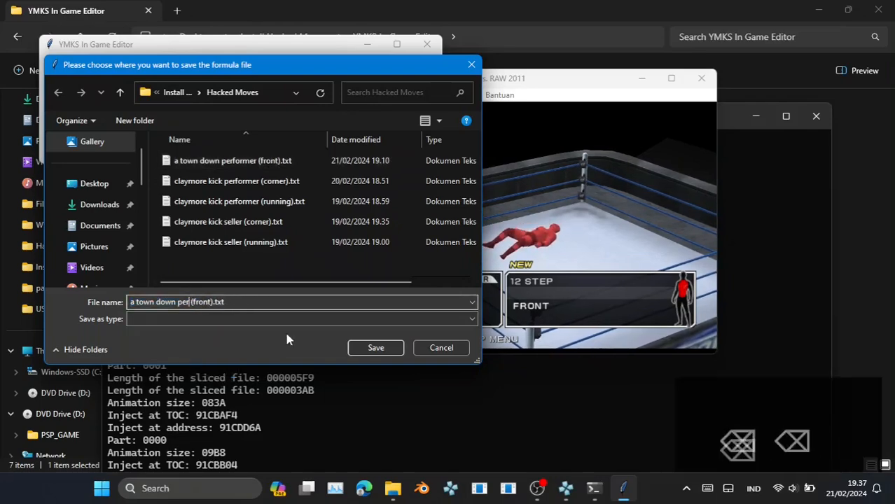
type("sell")
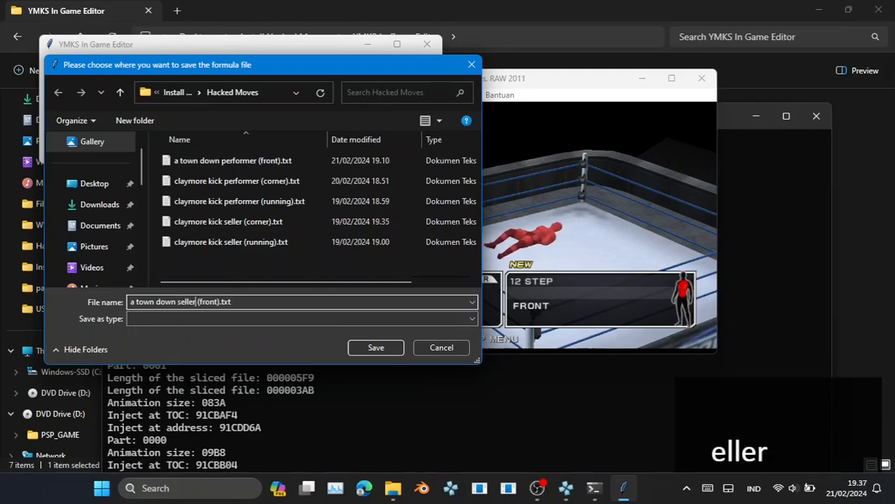
type("er")
key("Return")
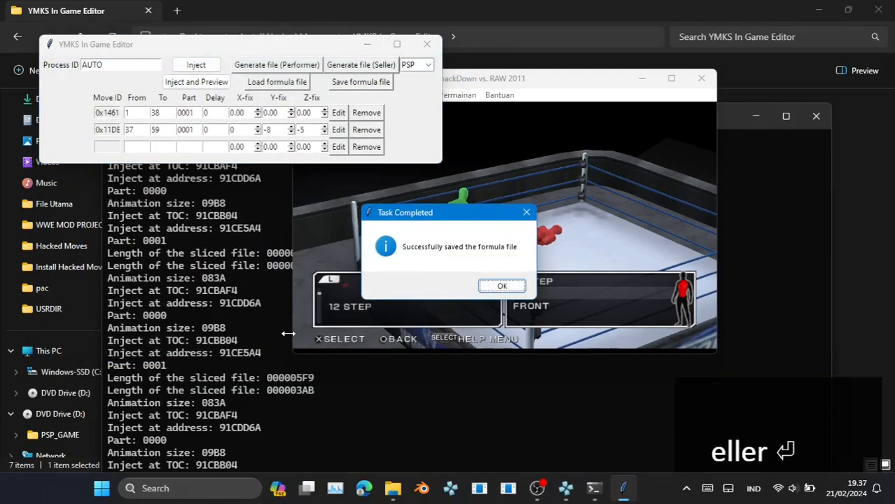
left_click(505, 283)
left_click(506, 283)
Switch the in-game move list to front moves and preview entries from Abdominal Stretch to Ankle Lock 1
key("j")
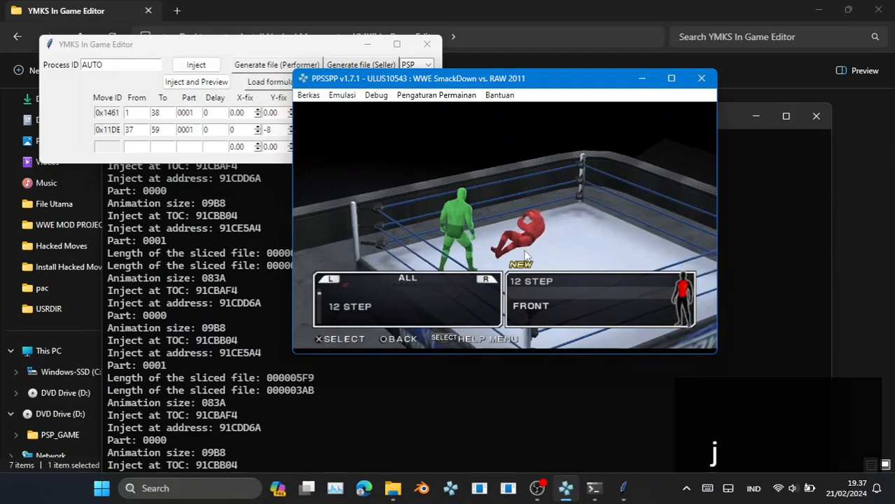
key("j")
key("s")
key("j")
key("s")
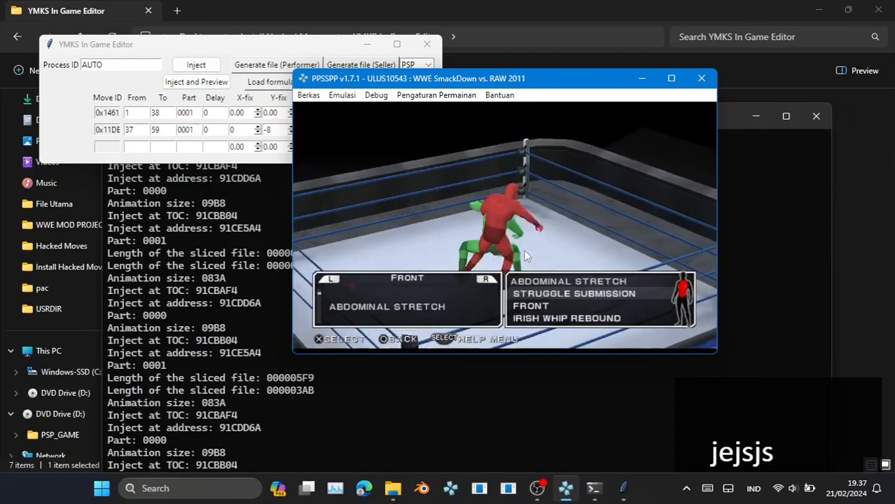
key("s")
key("s")
key("w")
key("j")
key("s")
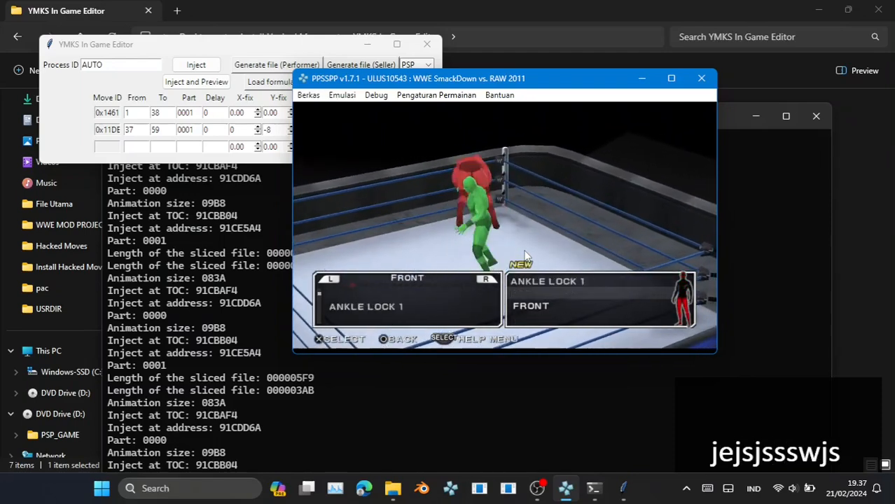
Go to Arm Twist / Leg Lariat in the front move list and play its preview
key("s")
key("s")
key("s")
key("j")
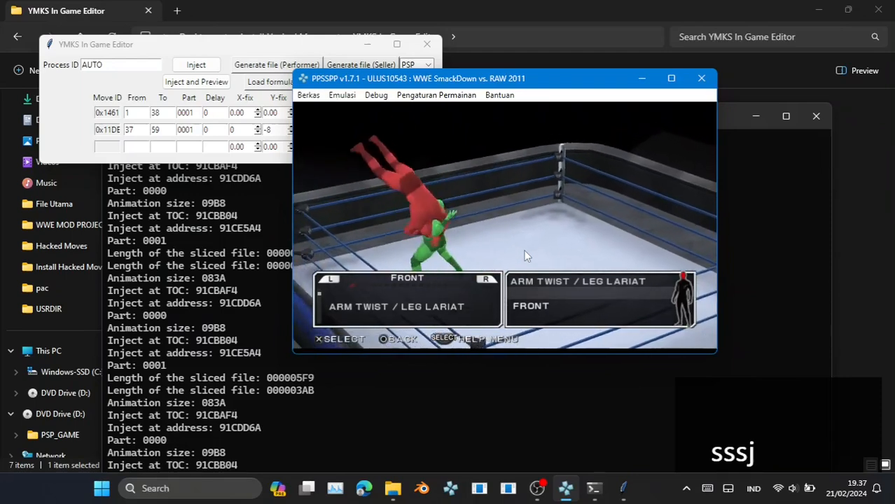
Browse the front moves down to Back Wheel Trip and back up to Armbar 3
key("s")
key("s")
key("s")
key("s")
key("s")
key("s")
key("s")
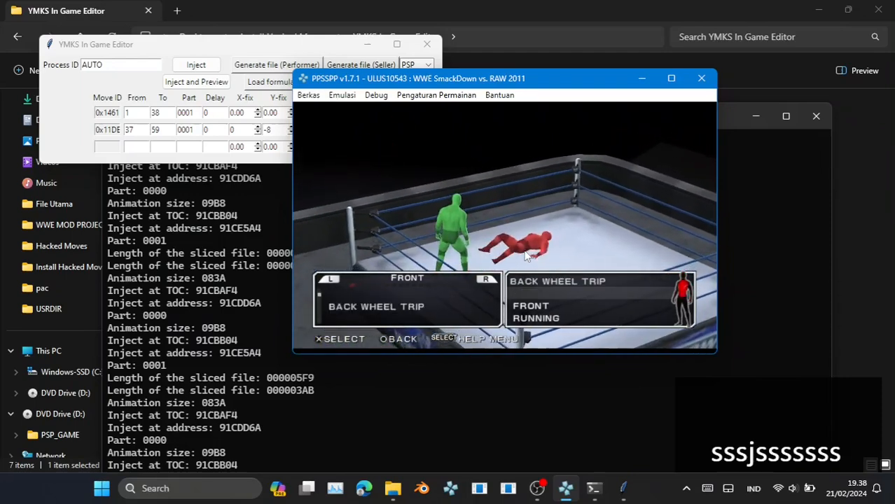
key("s")
key("s")
key("w")
key("w")
key("w")
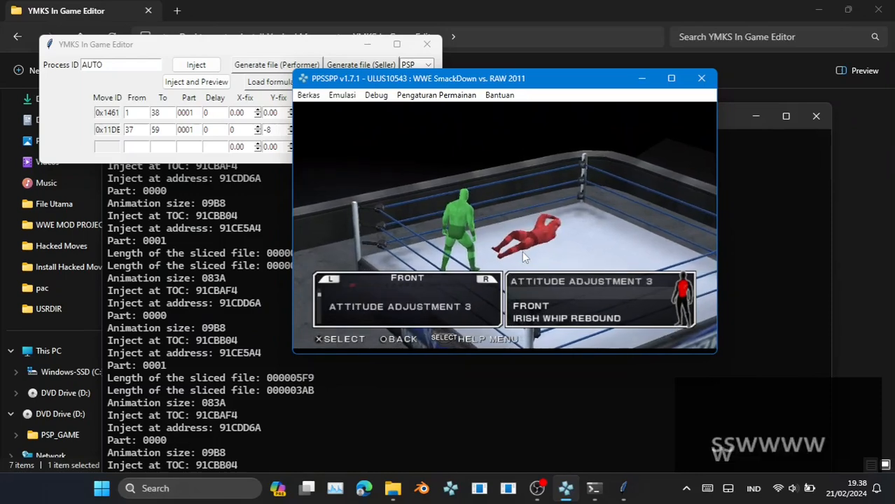
key("w")
key("w")
key("w")
key("w")
key("w")
key("w")
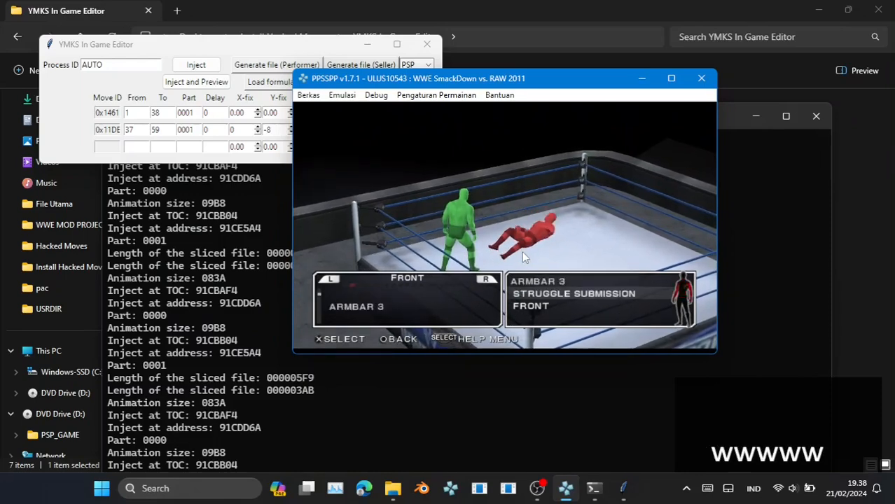
key("w")
Preview Arm Twist / Leg Lariat again and rotate the ring camera to examine the animation from another angle
key("s")
key("j")
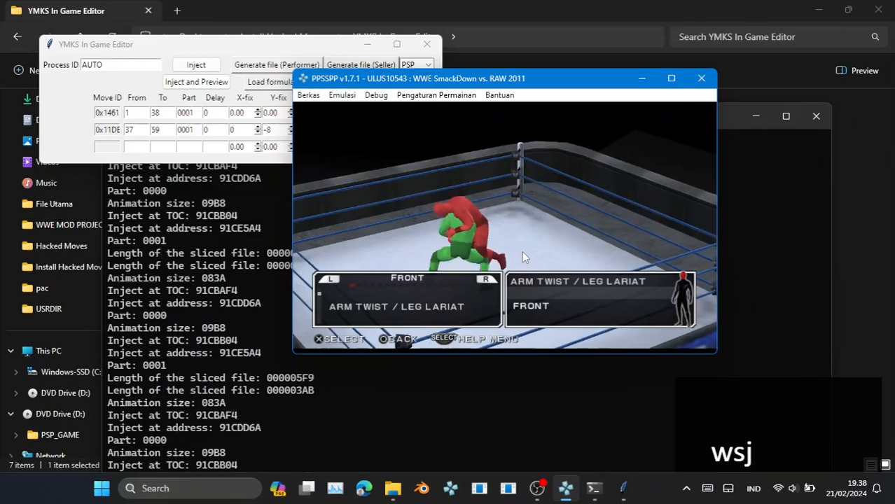
key("Left")
key("Right")
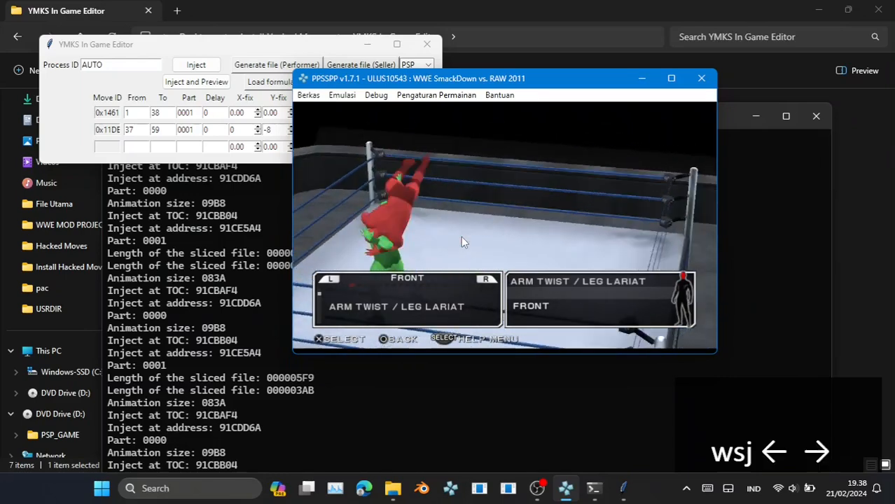
key("Right")
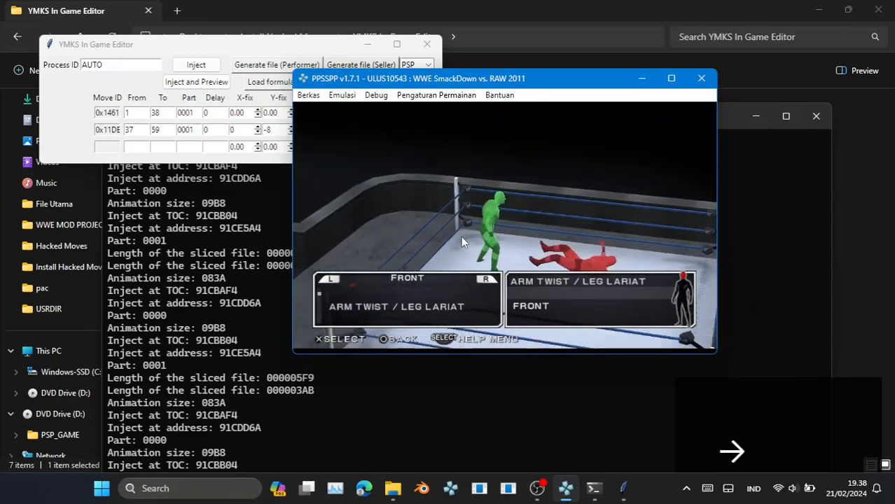
Compare the Armbar 3 and Arm Twist / Leg Lariat previews from the rotated camera angle
key("j")
key("s")
key("j")
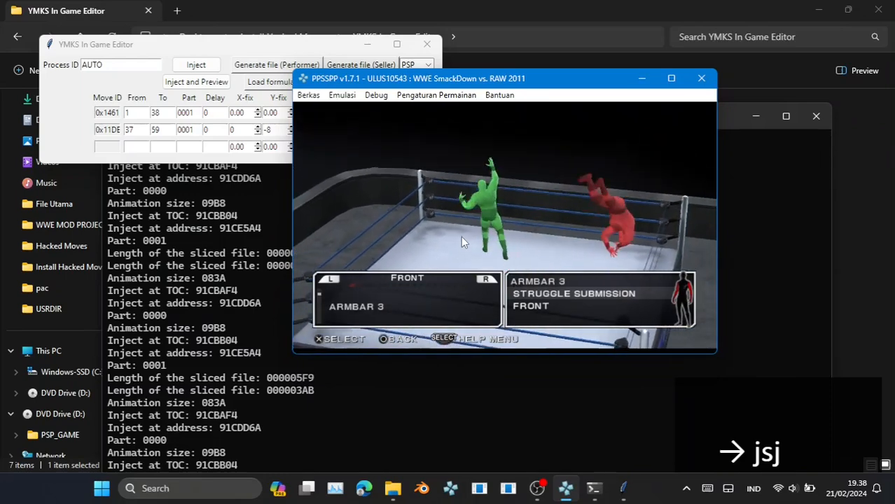
key("w")
key("j")
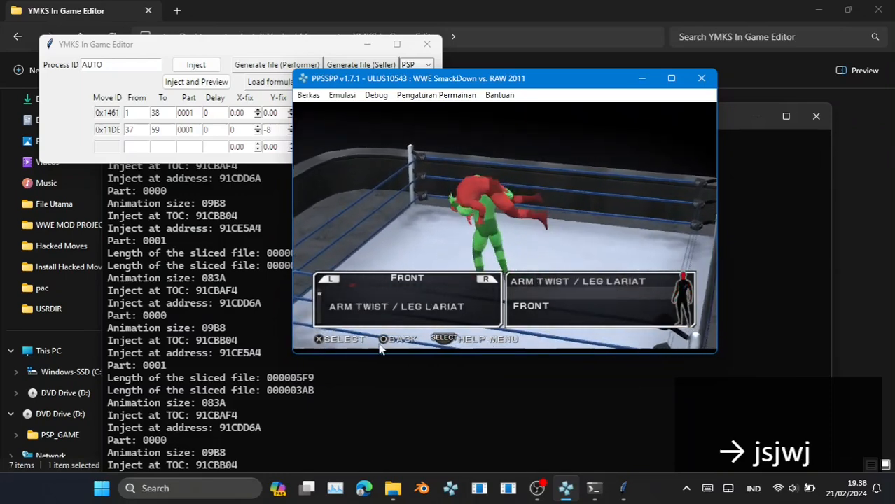
Switch to PPSSPP v1.3 and open Batista's finisher move list in Create a Move-Set
left_click(450, 489)
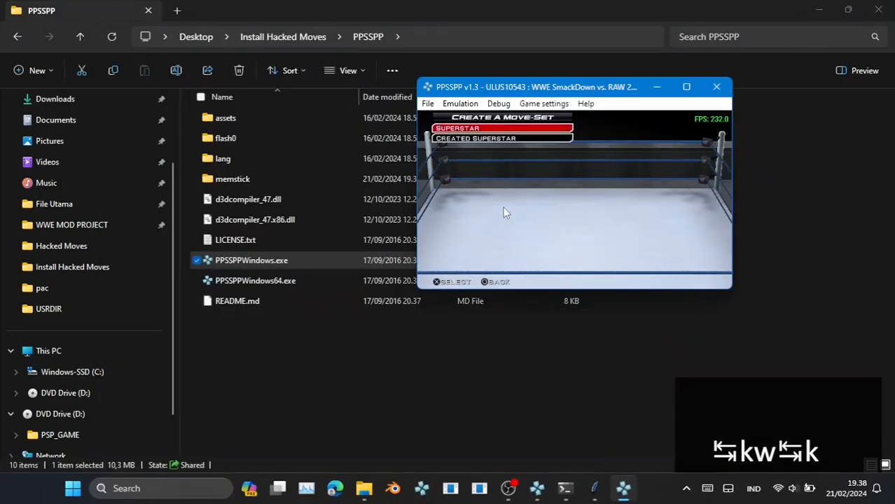
key("k")
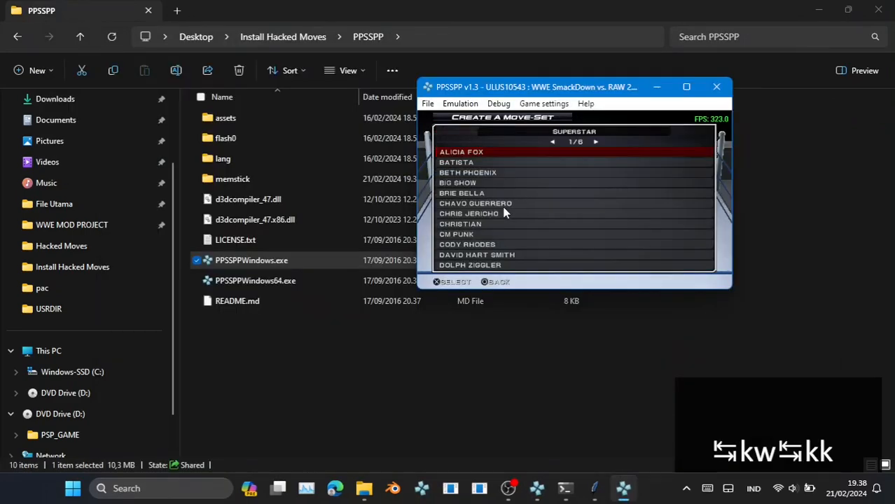
key("s")
key("k")
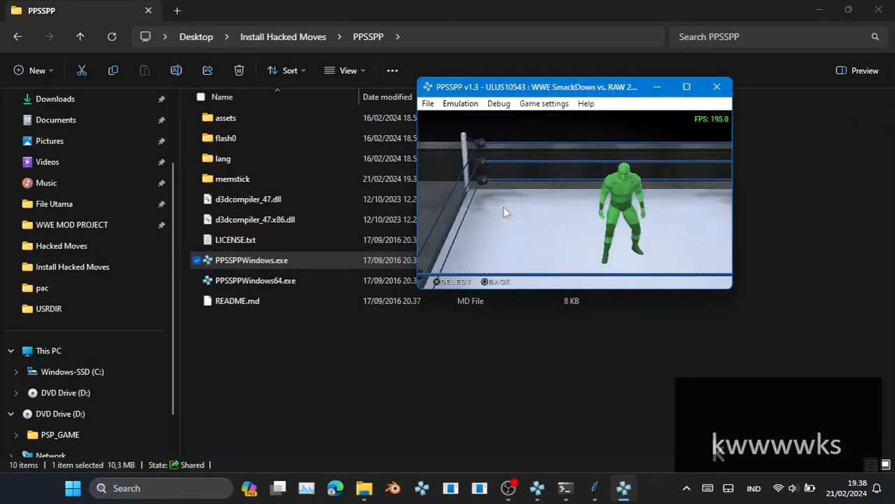
key("k")
key("k")
key("k")
Go to Arm Twist / Leg Lariat in the front finisher list and play its preview
key("e")
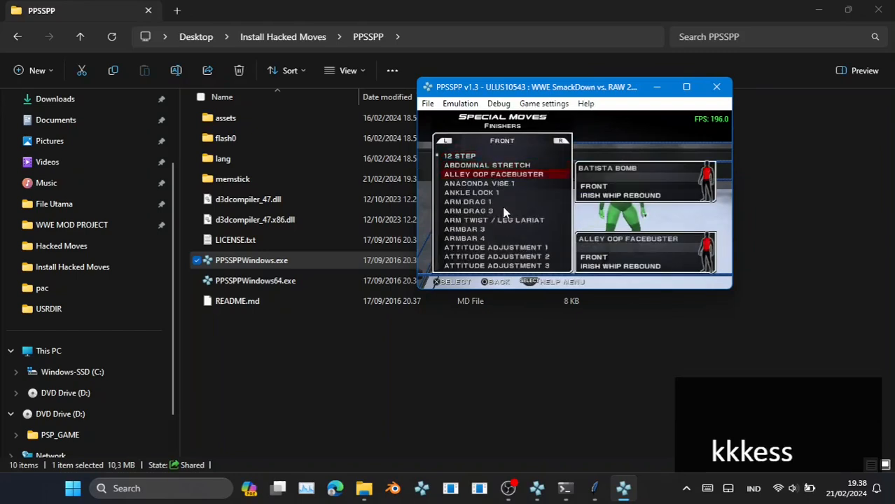
key("s")
key("j")
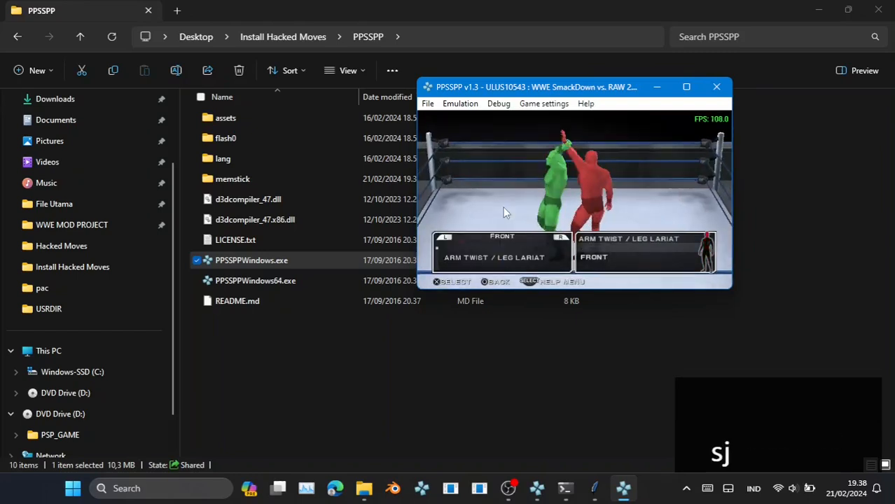
key("Tab")
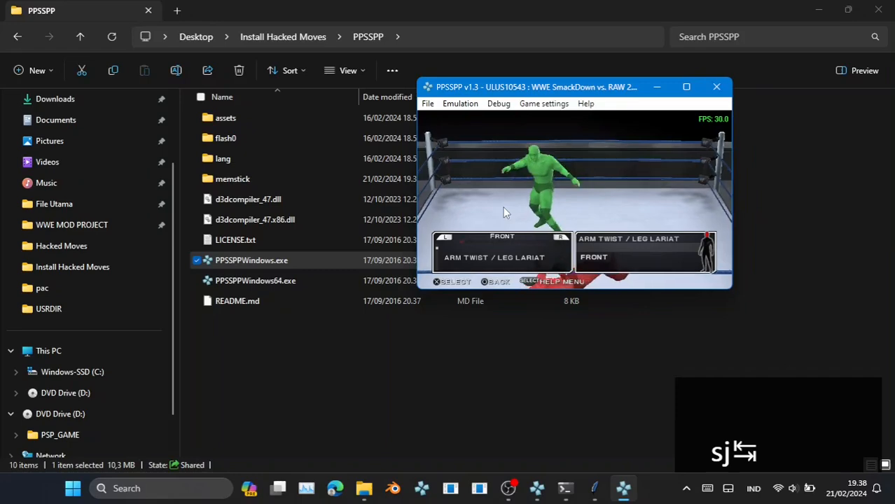
Place the PPSSPP v1.7.1 and v1.3 windows side by side to compare their Arm Twist / Leg Lariat previews, then close v1.3
key("alt+Tab")
key("alt+Tab")
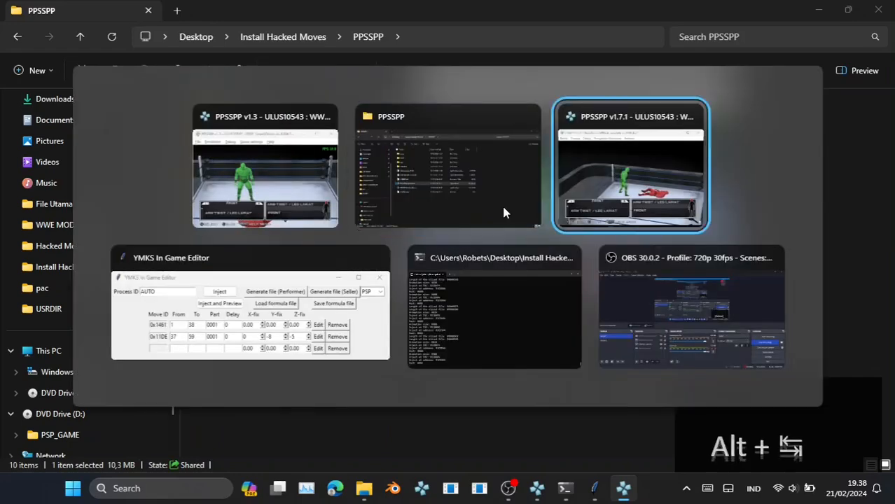
key("j")
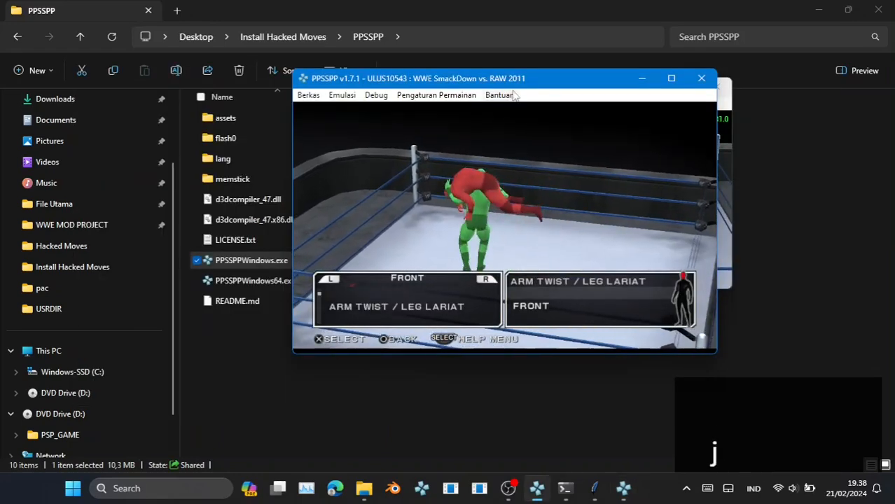
left_click_drag(512, 83, 278, 50)
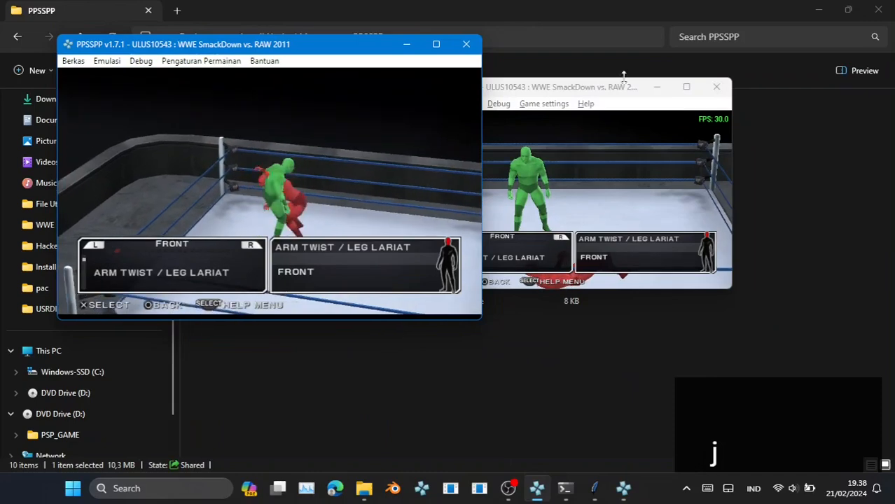
left_click_drag(554, 87, 639, 86)
left_click(403, 161)
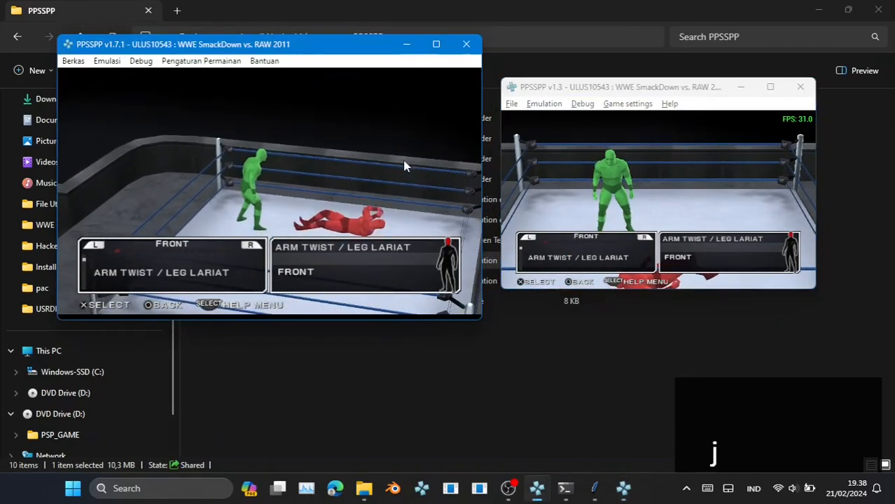
key("j")
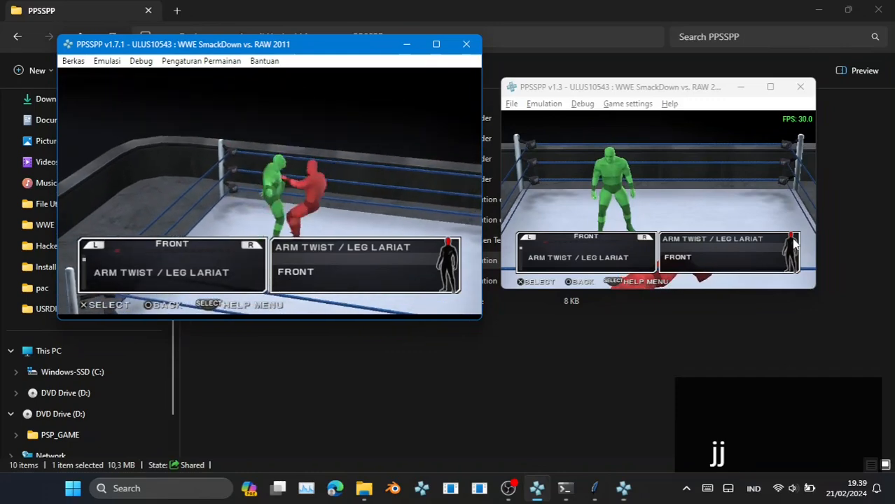
left_click(799, 87)
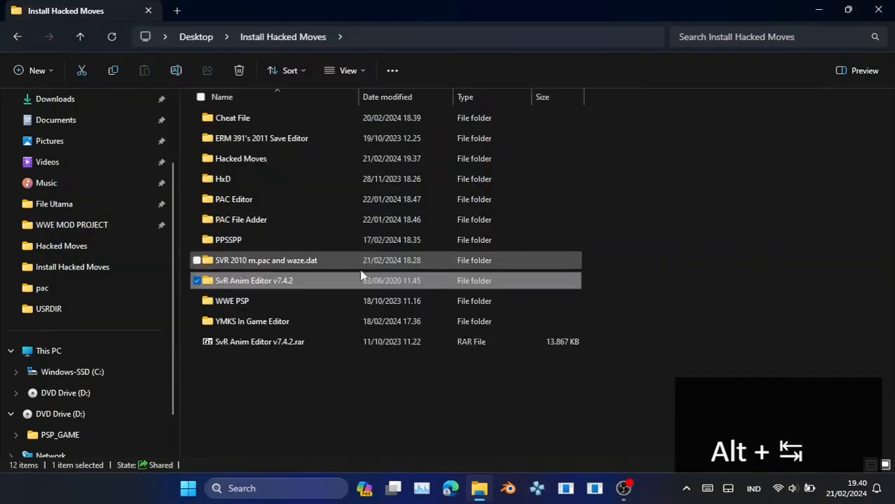
Copy final-PS2.zip from the YMKS In Game Editor output folder into the Install Hacked Moves folder
double_click(337, 320)
double_click(284, 160)
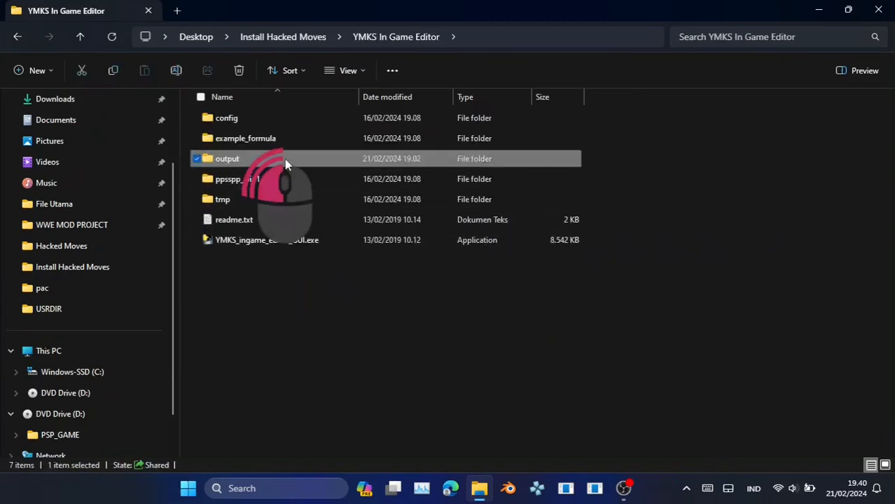
scroll(322, 249, "down", 1)
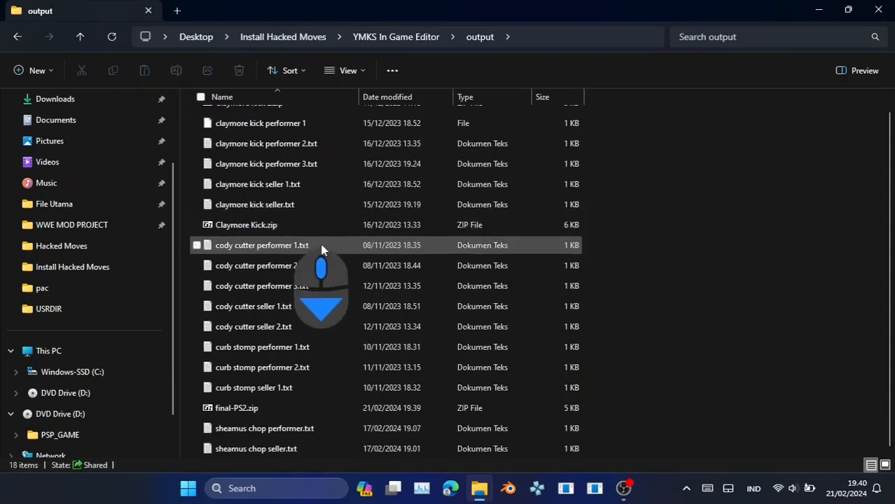
left_click(307, 412)
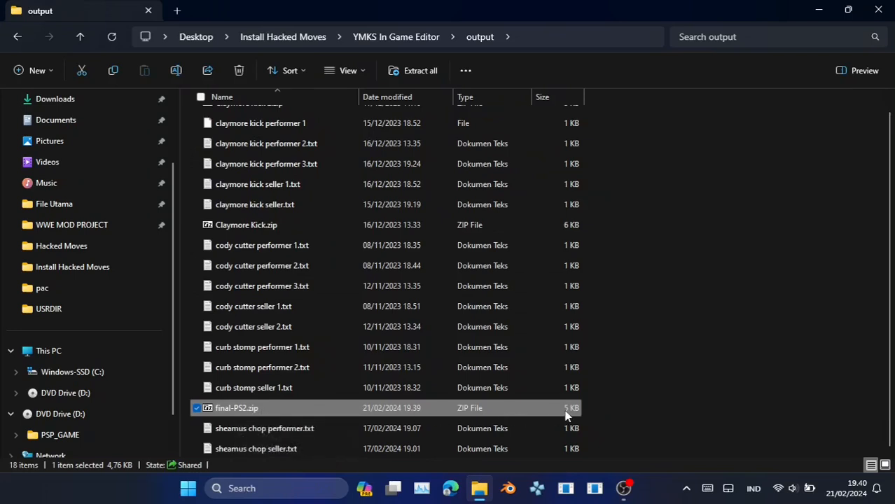
key("ctrl+c")
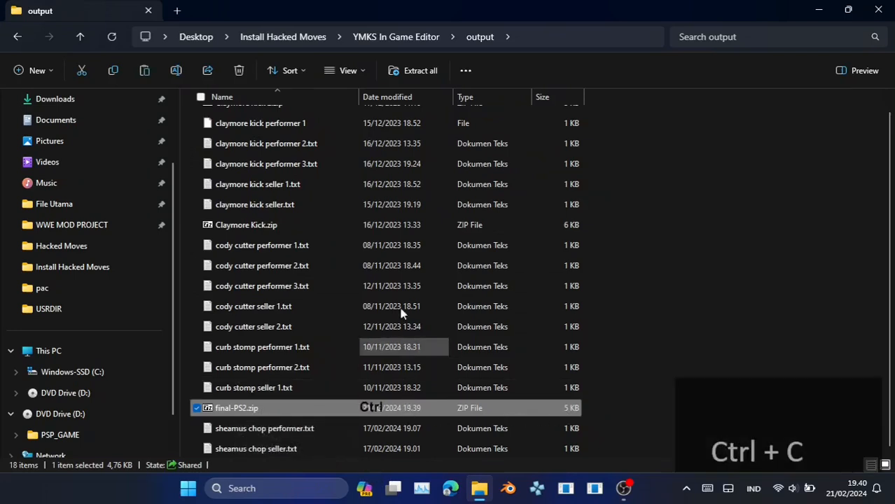
left_click(283, 39)
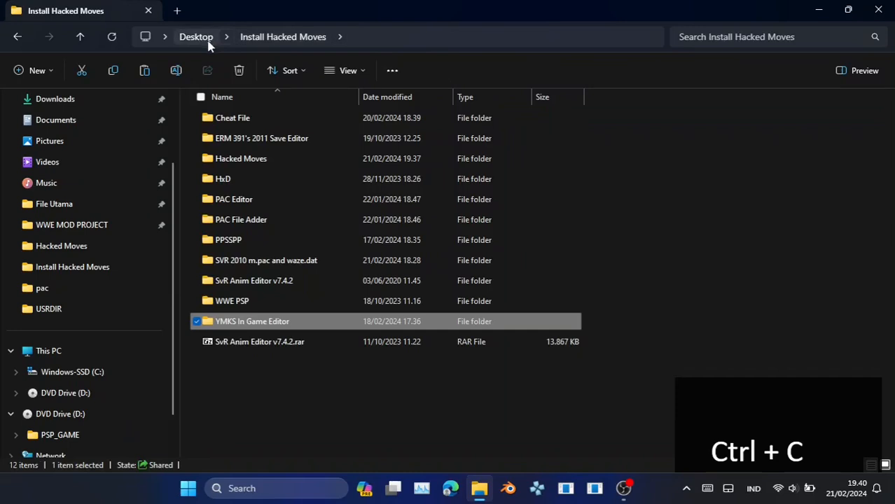
key("ctrl+v")
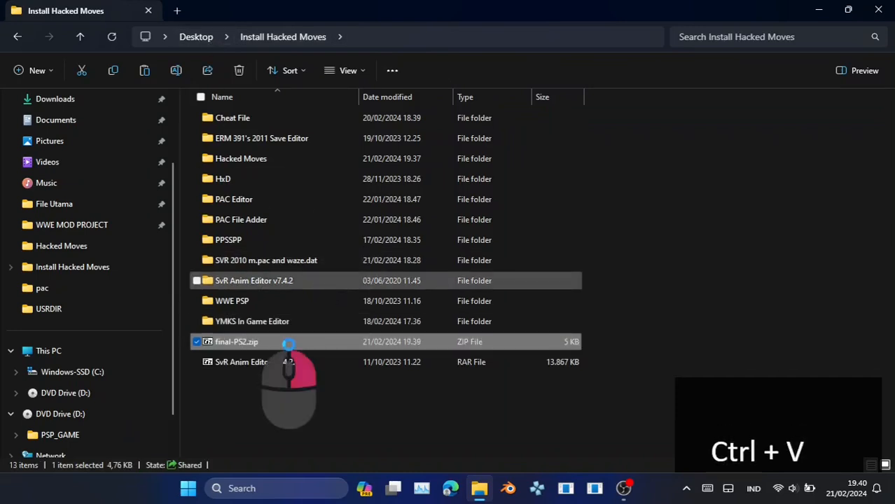
Extract final-PS2.zip with 7-Zip into its own final-PS2 folder
right_click(256, 342)
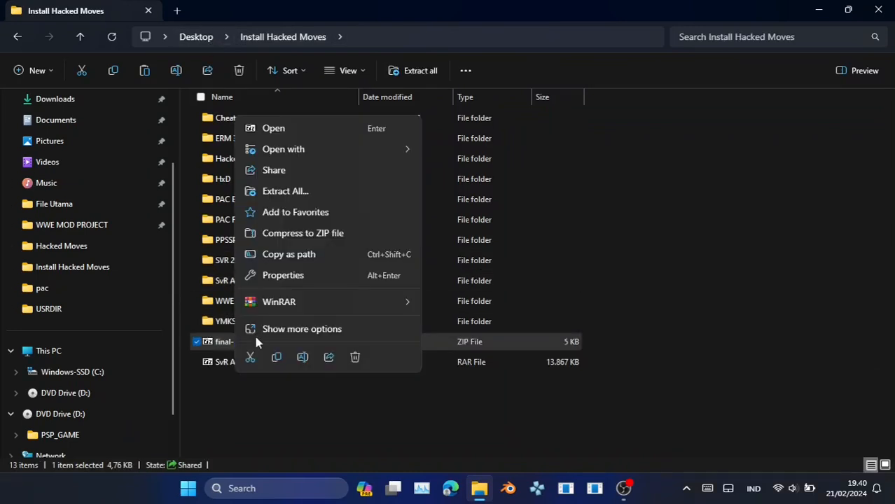
left_click(287, 328)
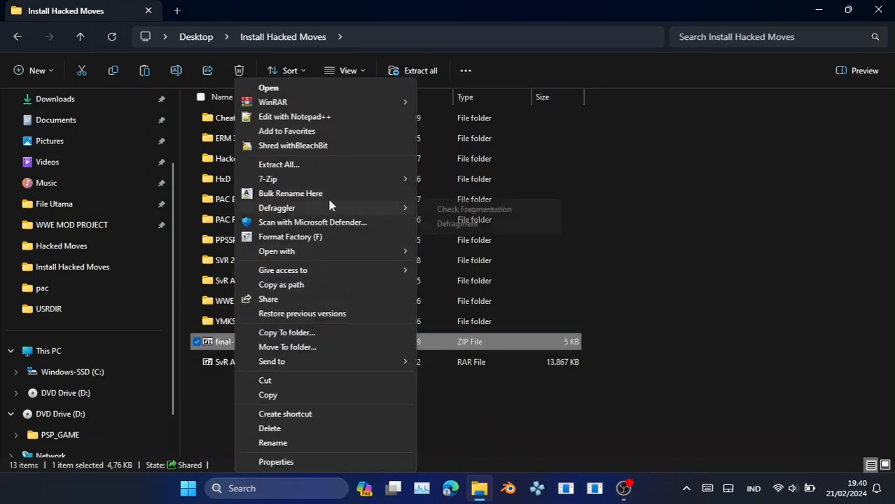
mouse_move(346, 178)
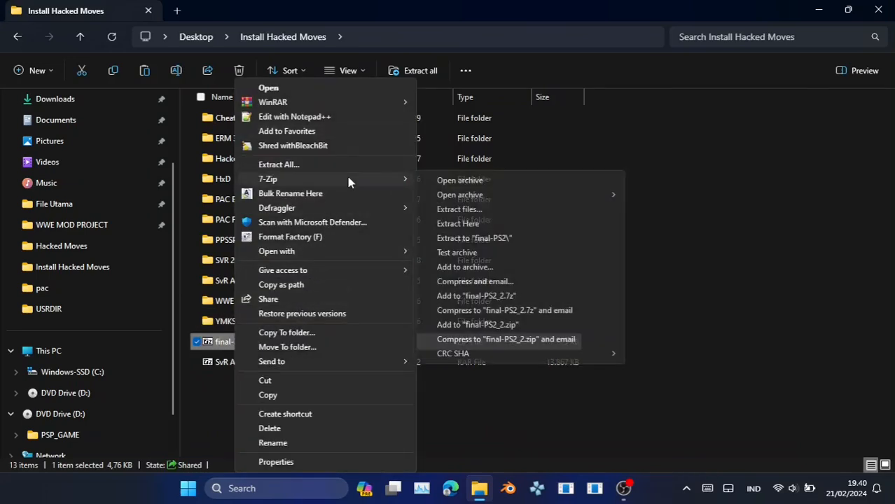
left_click(500, 238)
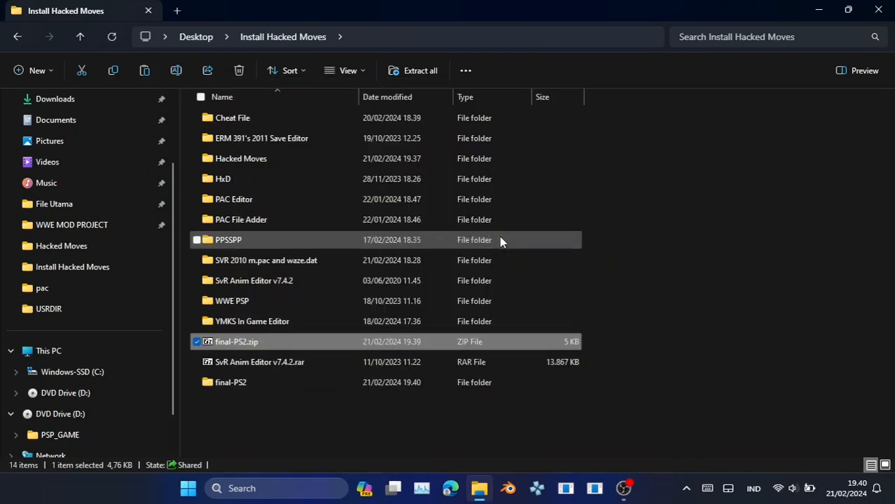
Examine the animation files in the extracted final-PS2 folder's MOTP subfolder and return to Install Hacked Moves
double_click(234, 158)
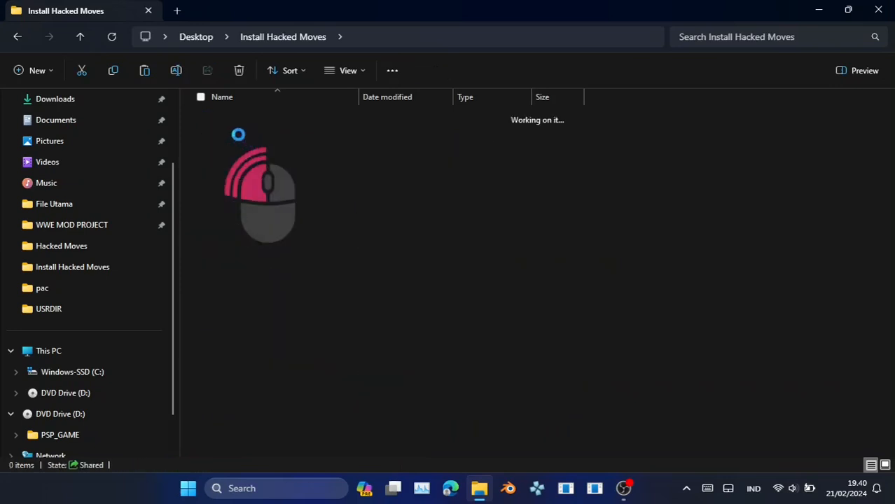
double_click(230, 120)
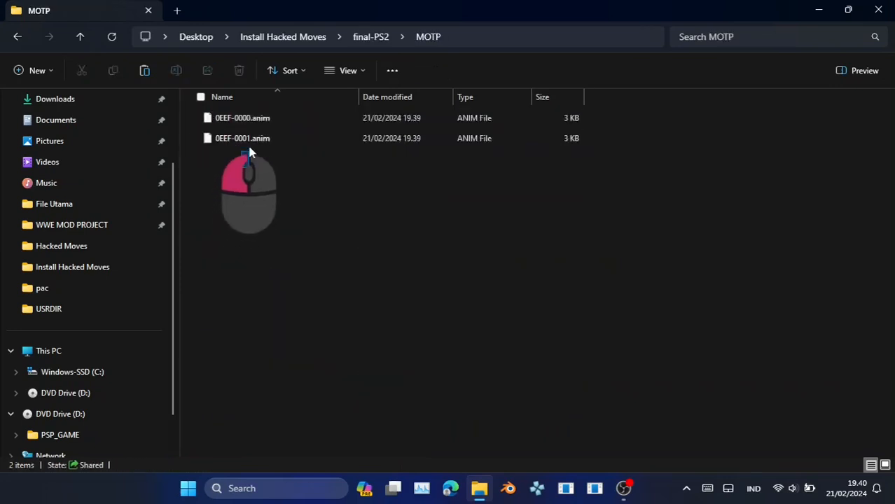
left_click_drag(249, 153, 260, 121)
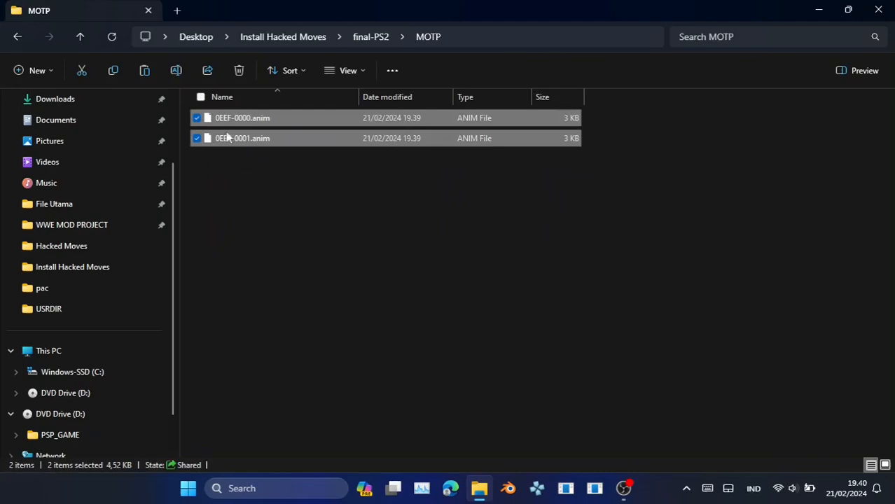
left_click(368, 35)
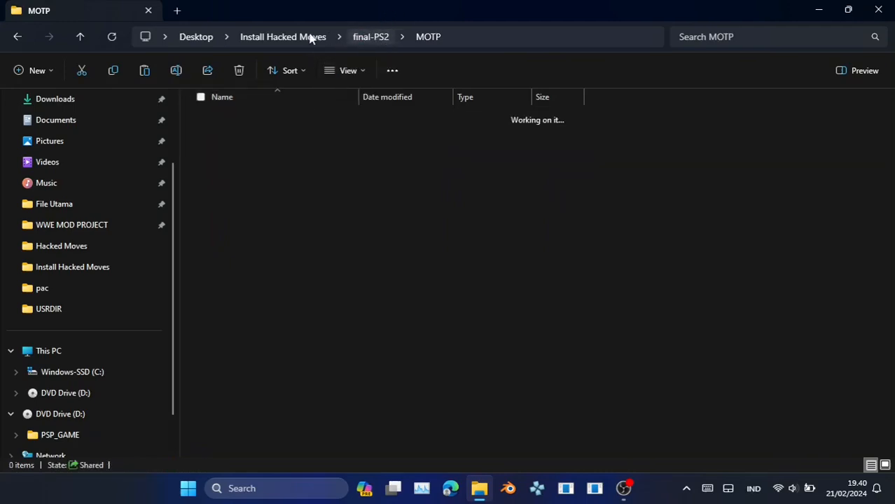
left_click(308, 37)
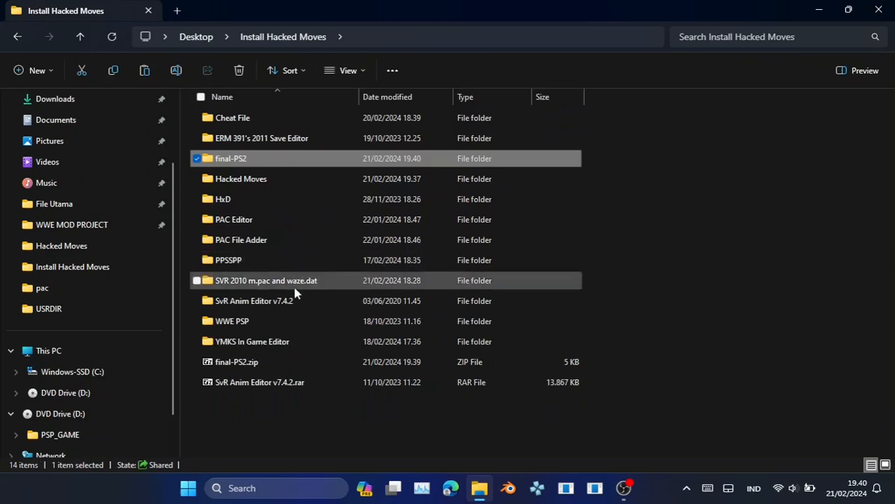
Copy m.pac from the game's WWE PSP\PSP_GAME\USRDIR\pac folder
left_click(293, 303)
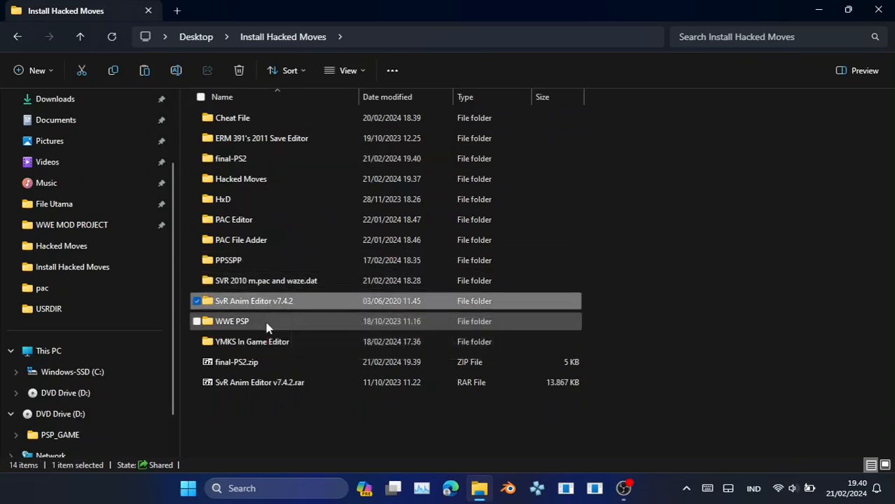
double_click(262, 321)
double_click(246, 120)
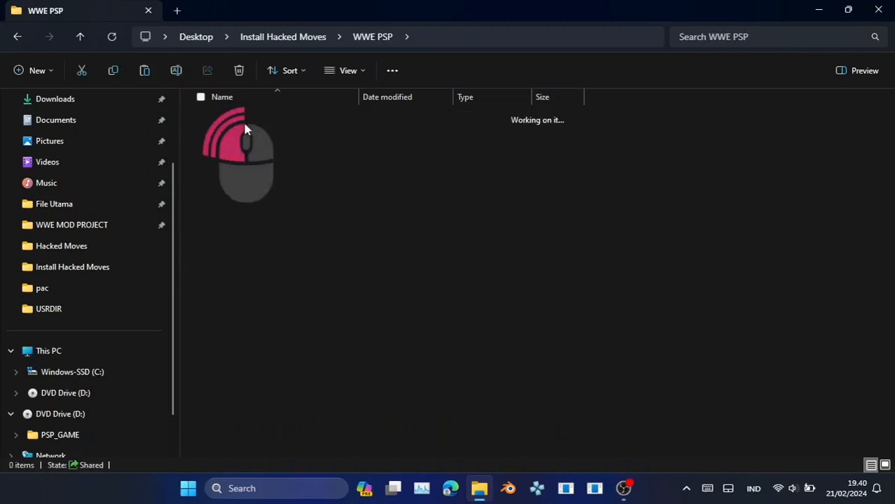
double_click(247, 144)
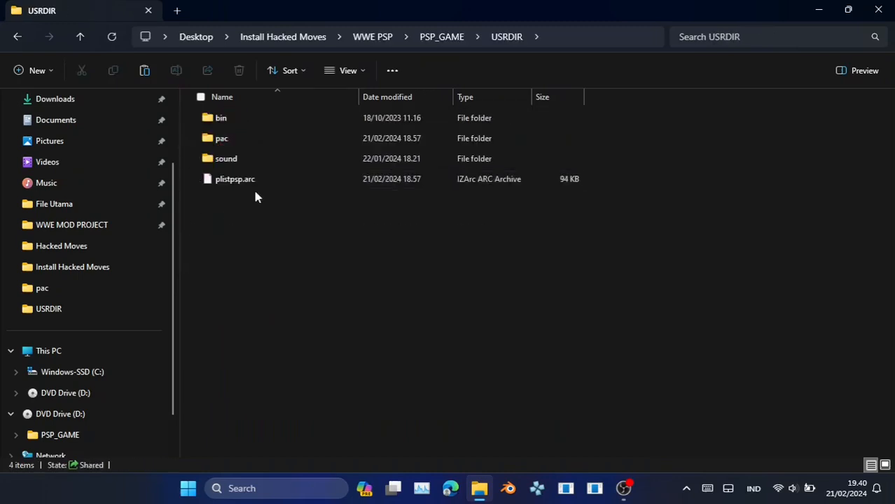
double_click(248, 141)
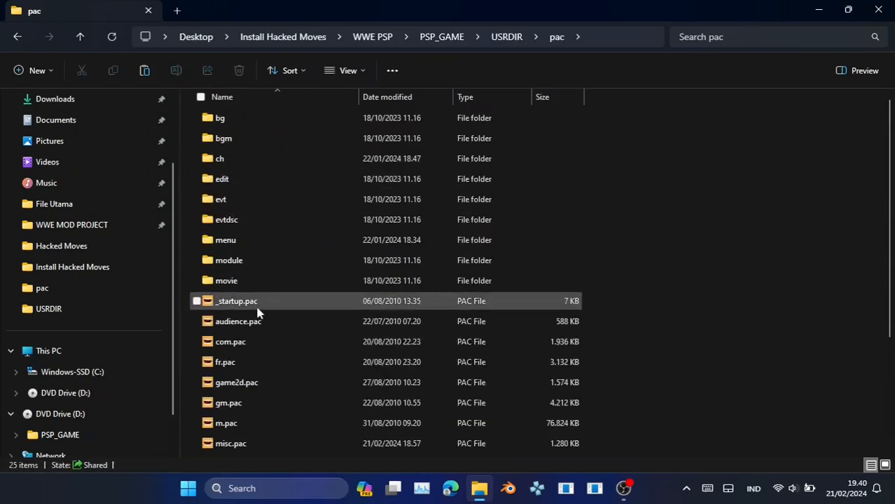
scroll(266, 322, "down", 3)
left_click(280, 275)
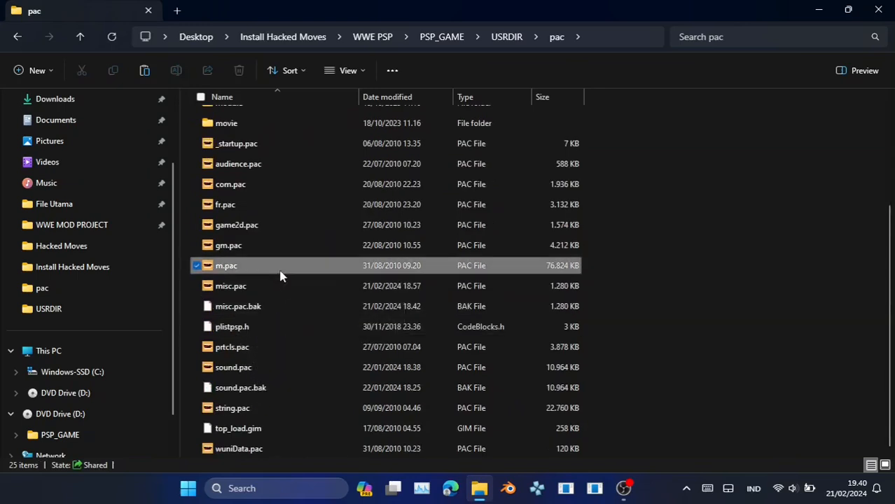
key("ctrl+c")
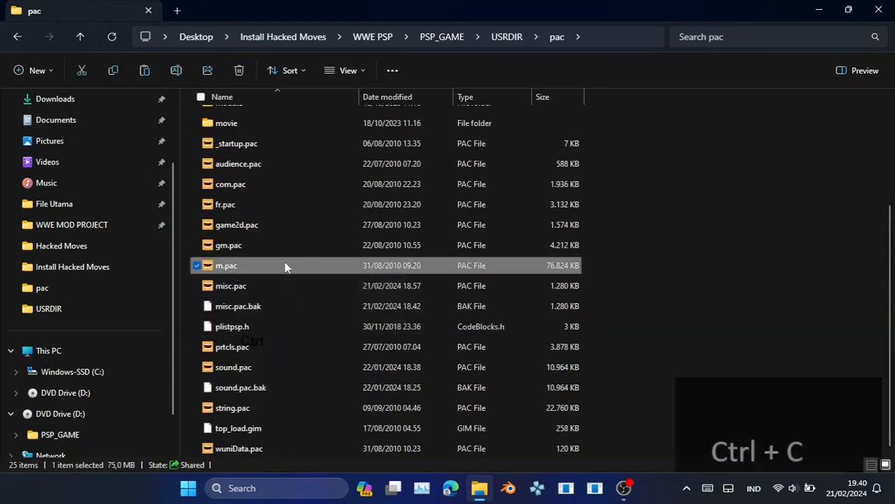
Paste m.pac into the SvR Anim Editor v7.4.2 folder's files\2011\PSP subfolder
left_click(283, 42)
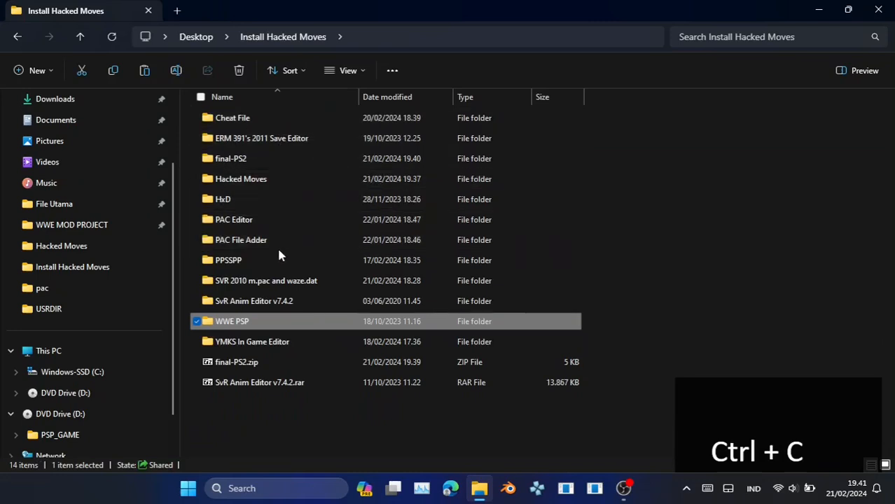
double_click(258, 301)
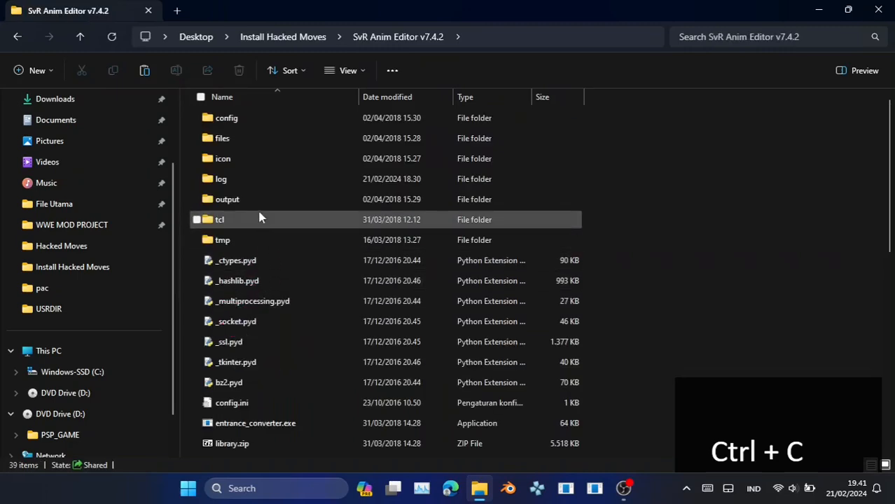
double_click(256, 143)
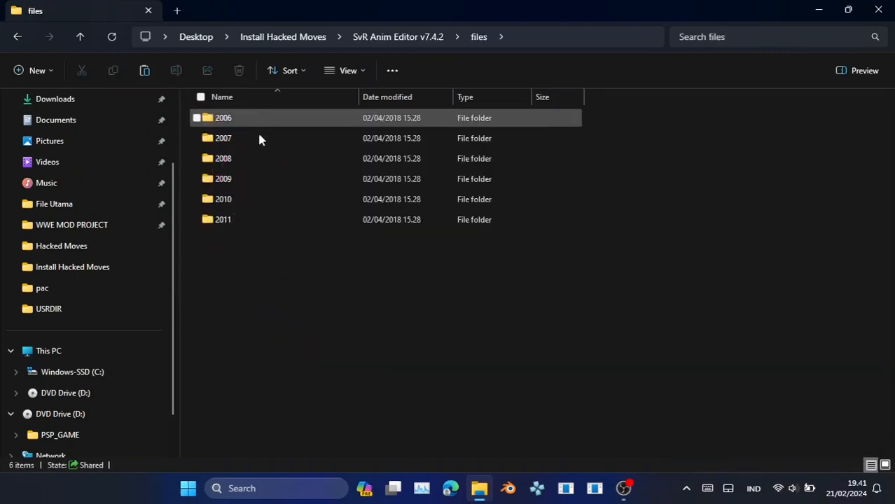
left_click(249, 219)
double_click(249, 219)
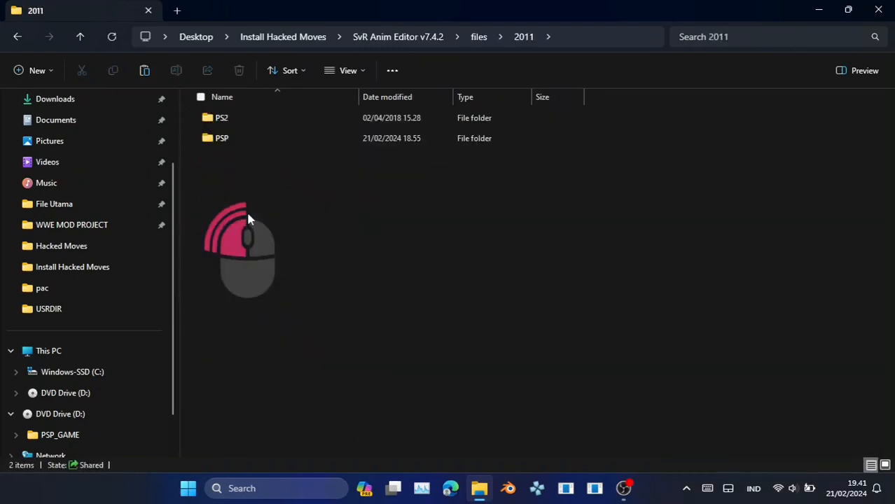
double_click(246, 140)
key("ctrl+v")
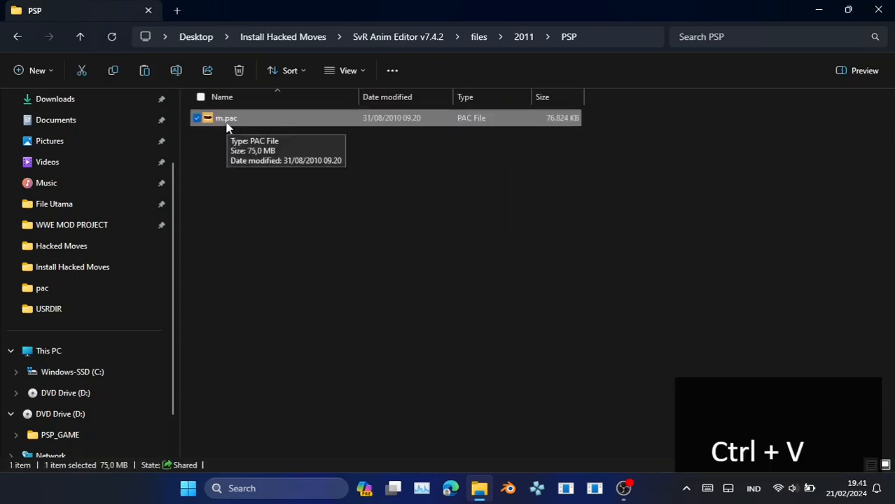
Open misc.pac from the WWE PSP\PSP_GAME\USRDIR\pac folder in PAC Editor
left_click(379, 36)
double_click(260, 322)
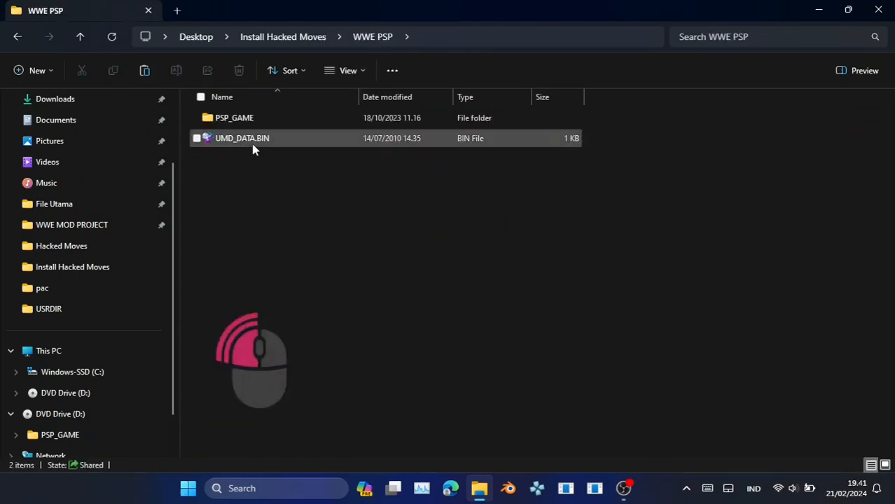
left_click(253, 123)
double_click(253, 126)
double_click(250, 139)
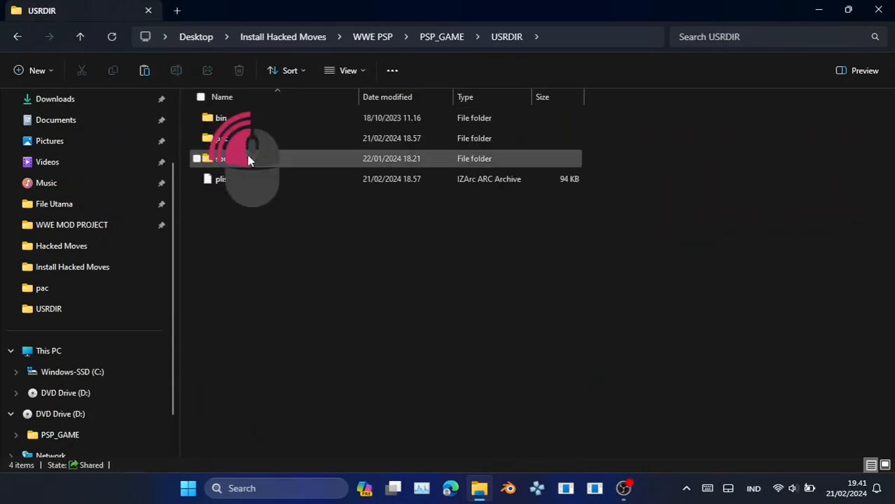
double_click(255, 143)
scroll(279, 260, "down", 3)
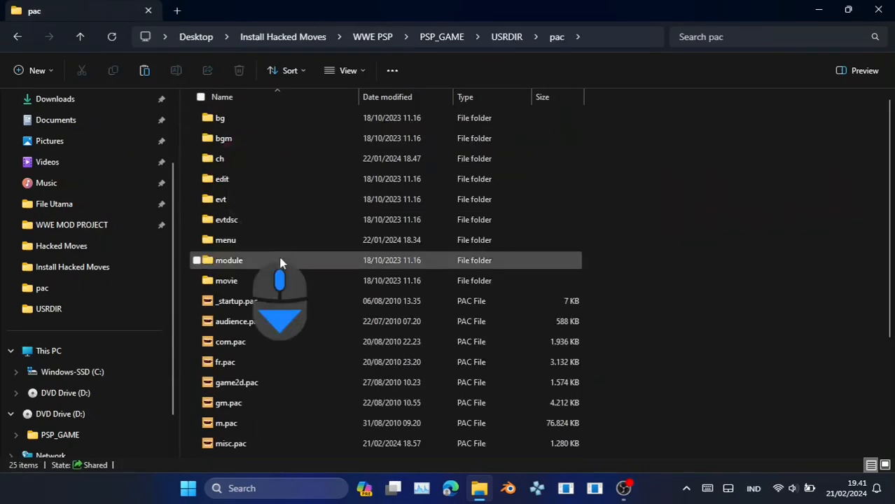
double_click(265, 287)
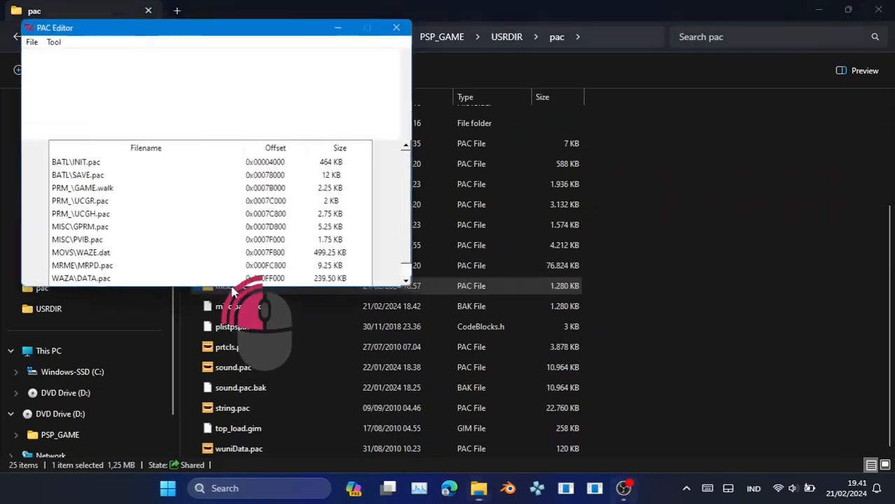
Extract MOVS\WAZE.dat as WAZE.dat into the USRDIR folder and close PAC Editor
left_click(97, 256)
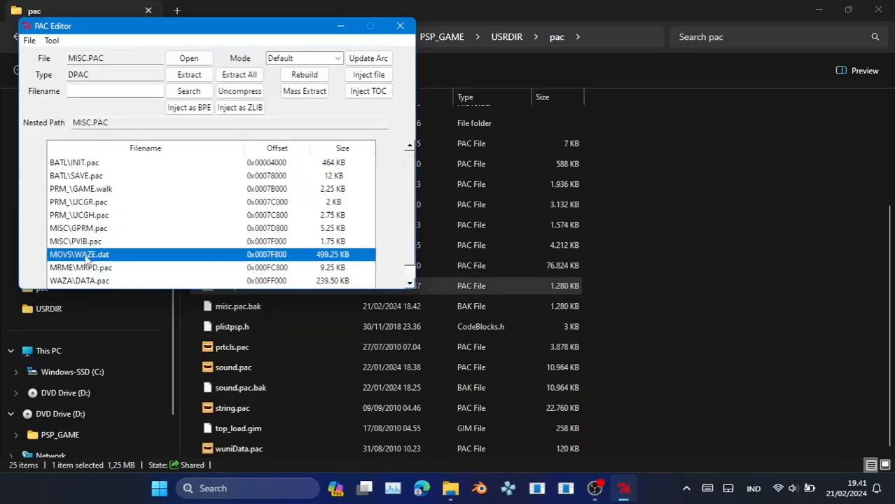
left_click(184, 75)
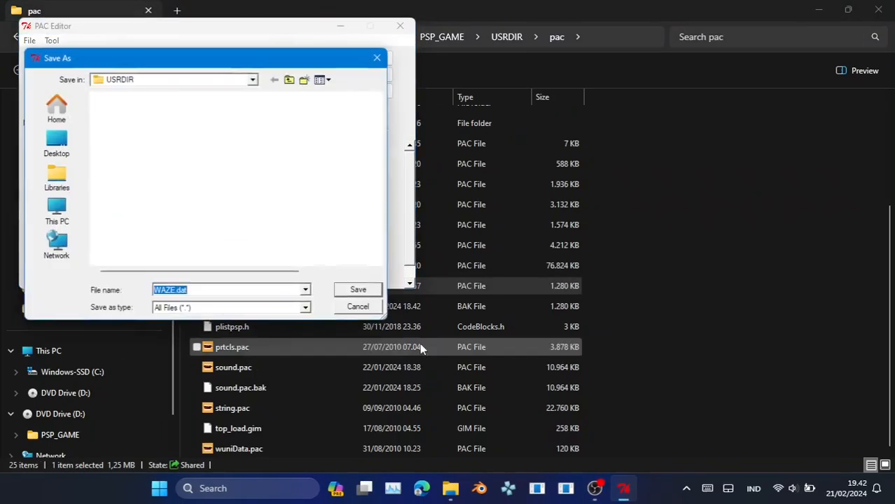
left_click(361, 289)
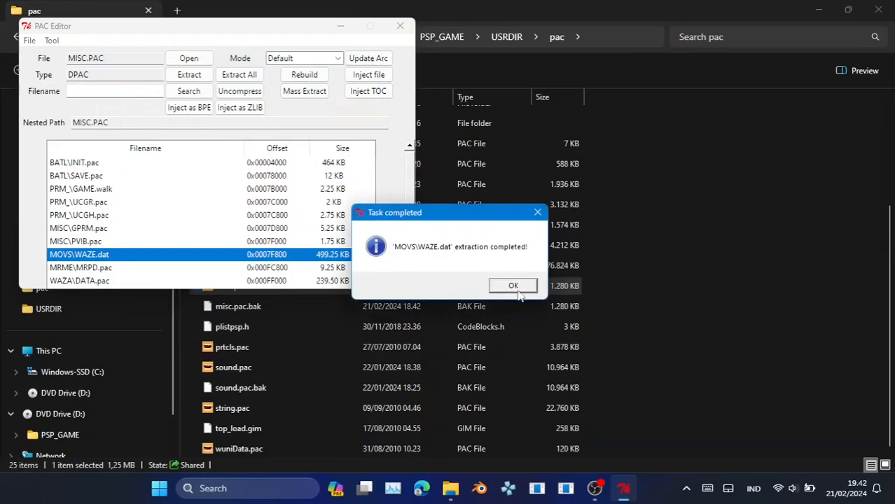
left_click(513, 287)
left_click(401, 28)
Move WAZE.dat from USRDIR into the Install Hacked Moves folder
left_click(503, 36)
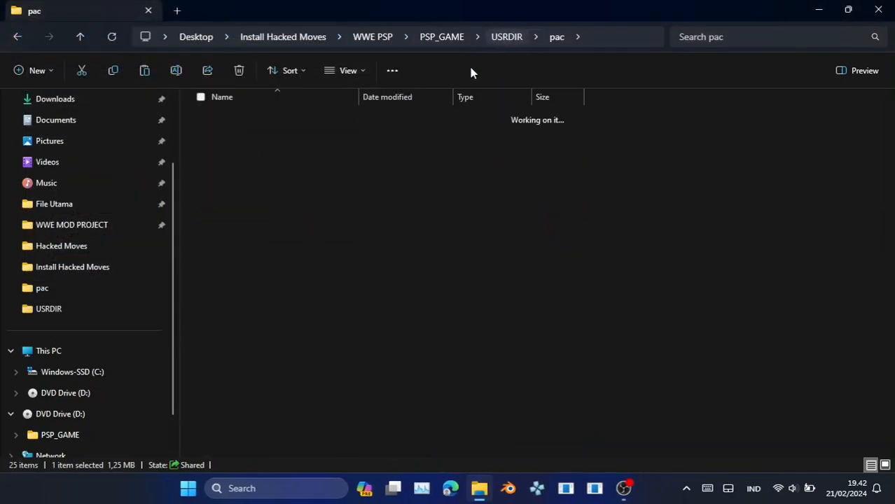
left_click(303, 201)
key("ctrl+x")
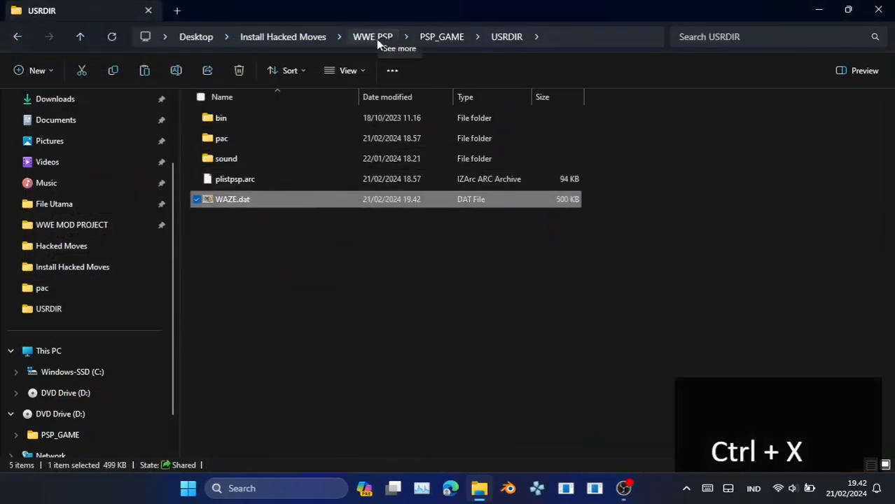
left_click(365, 38)
left_click(301, 41)
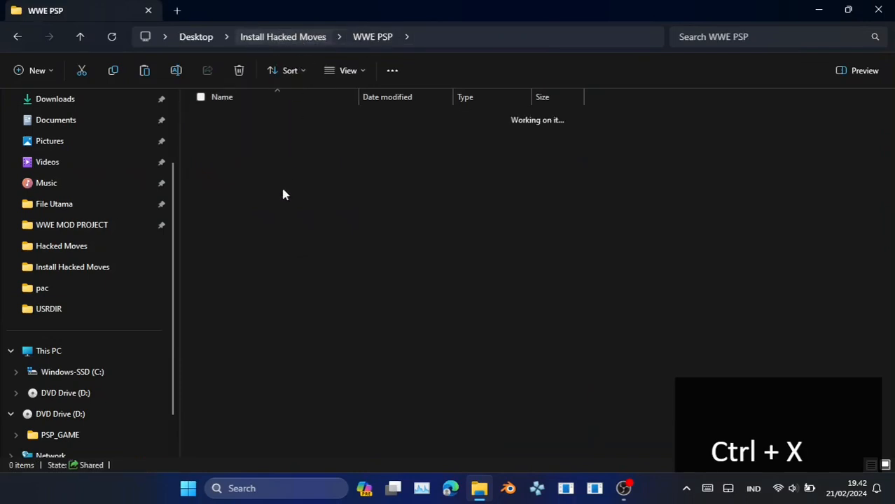
key("ctrl+v")
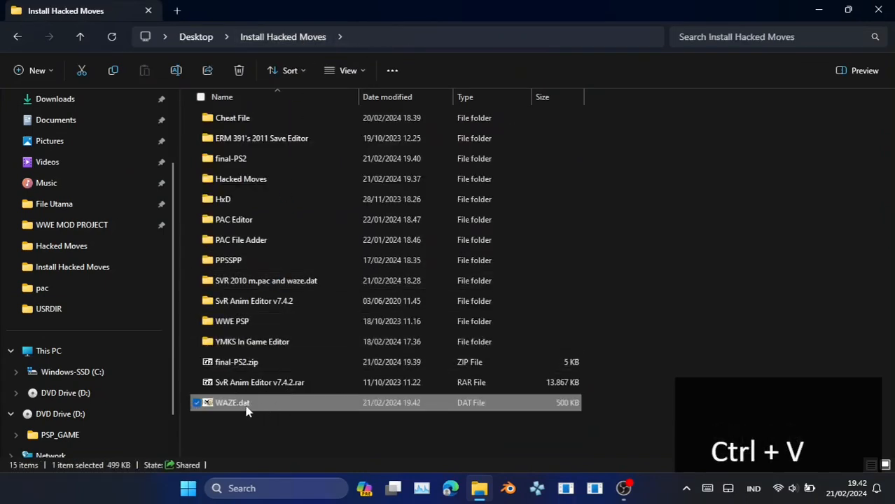
Launch WAZE_gui.exe from the SvR Anim Editor v7.4.2 folder
double_click(263, 310)
scroll(275, 320, "down", 4)
scroll(275, 320, "down", 3)
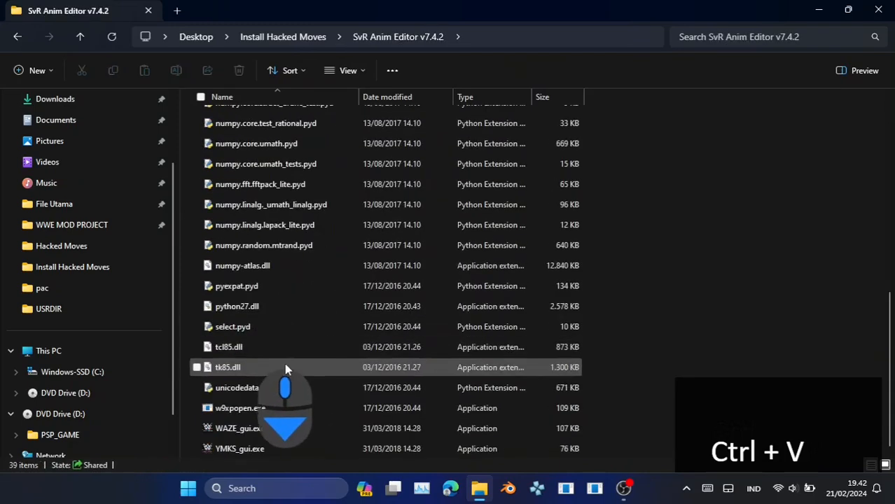
left_click(273, 430)
double_click(226, 430)
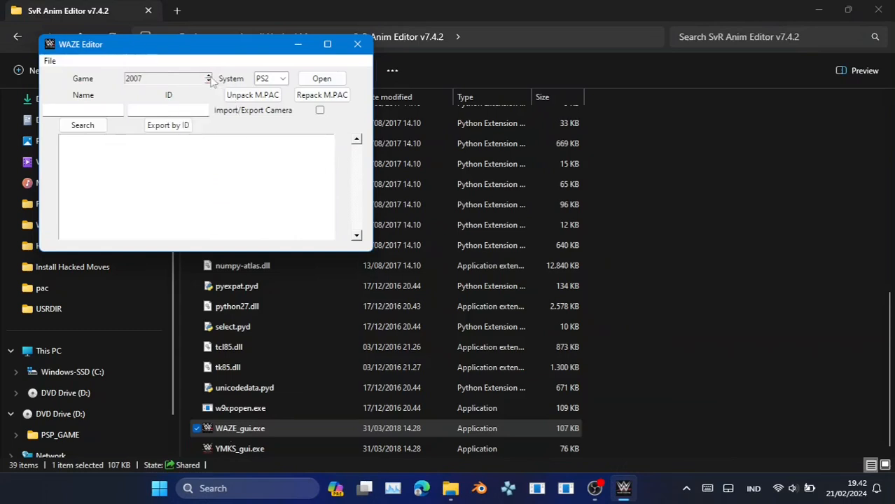
Set the WAZE Editor's game to 2011 and its system to PSP
left_click(209, 76)
left_click(208, 76)
left_click(209, 76)
left_click(208, 75)
left_click(282, 80)
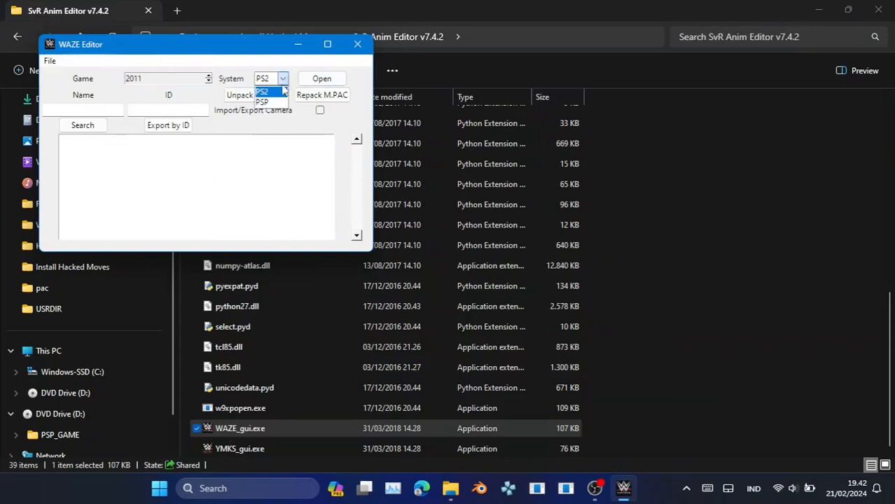
left_click(262, 102)
Open WAZE.dat from the Install Hacked Moves folder in the WAZE Editor
left_click(321, 79)
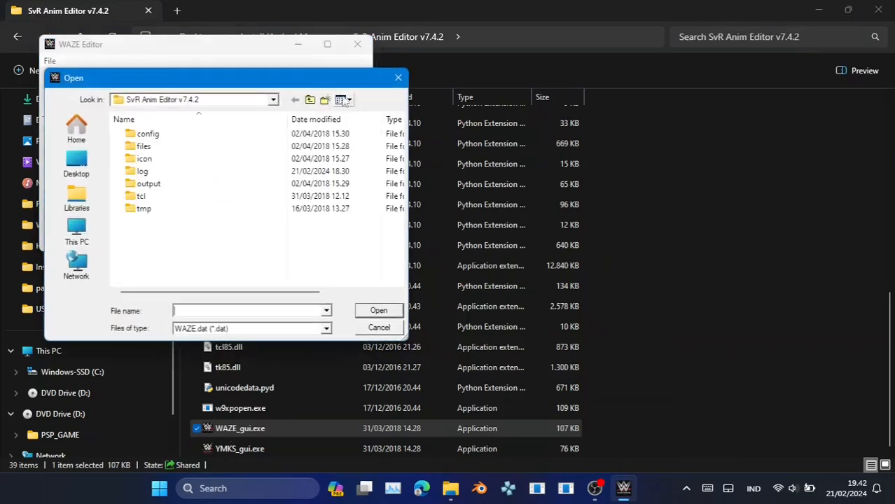
left_click(311, 99)
scroll(155, 277, "down", 1)
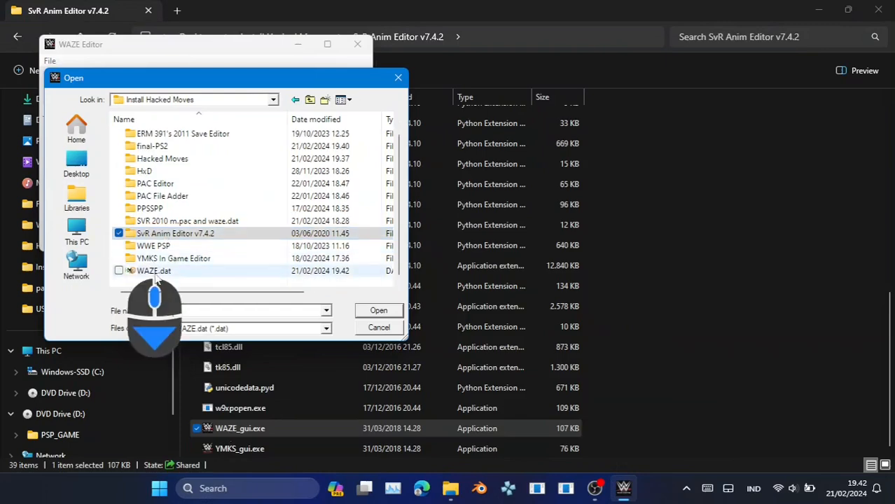
double_click(154, 272)
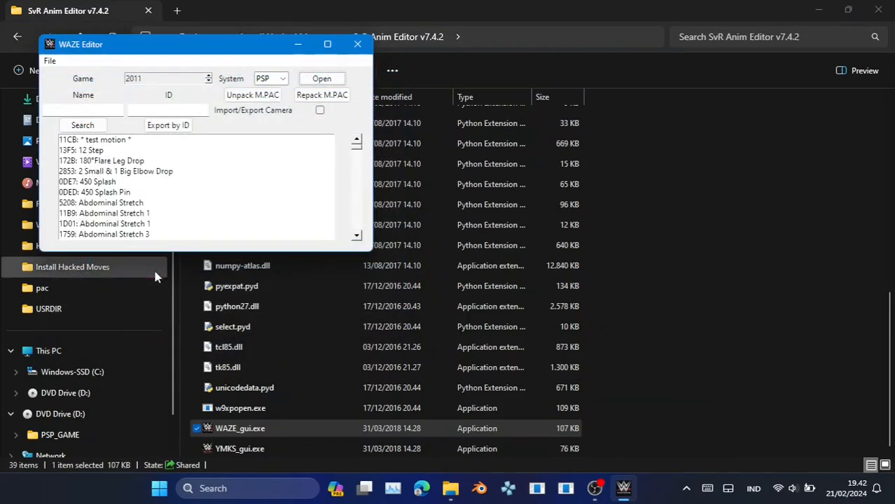
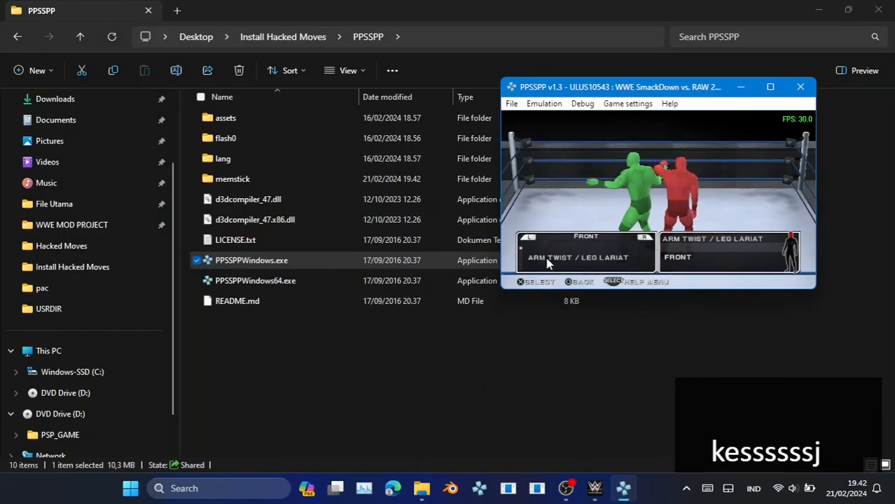
Switch to the WAZE Editor and search the move names for "arm twi"
left_click(594, 488)
left_click(94, 108)
type("ar")
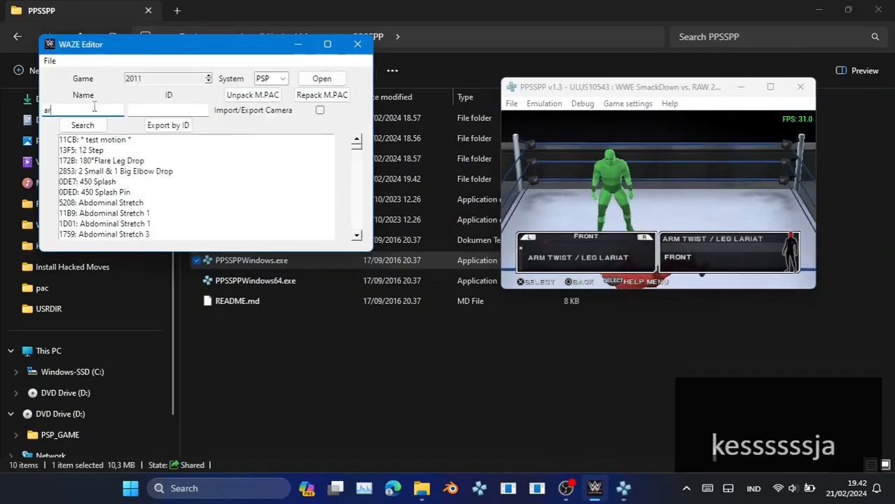
type("m")
key("Return")
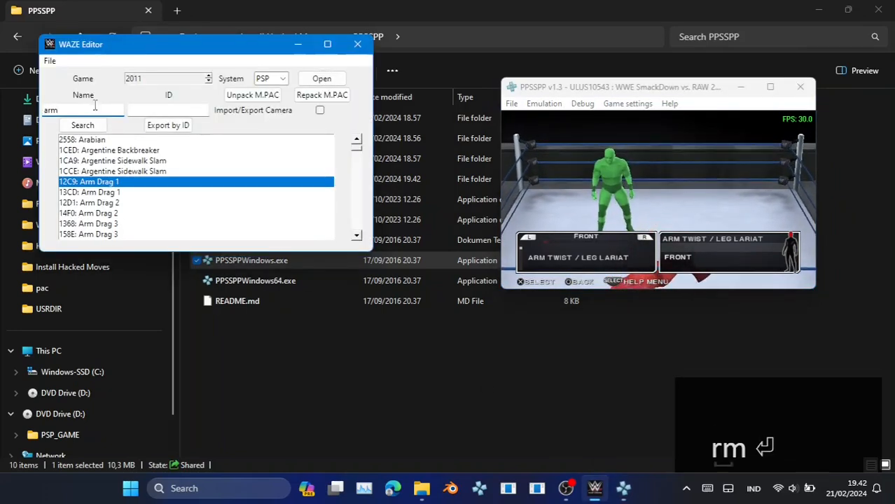
type("twi")
key("Return")
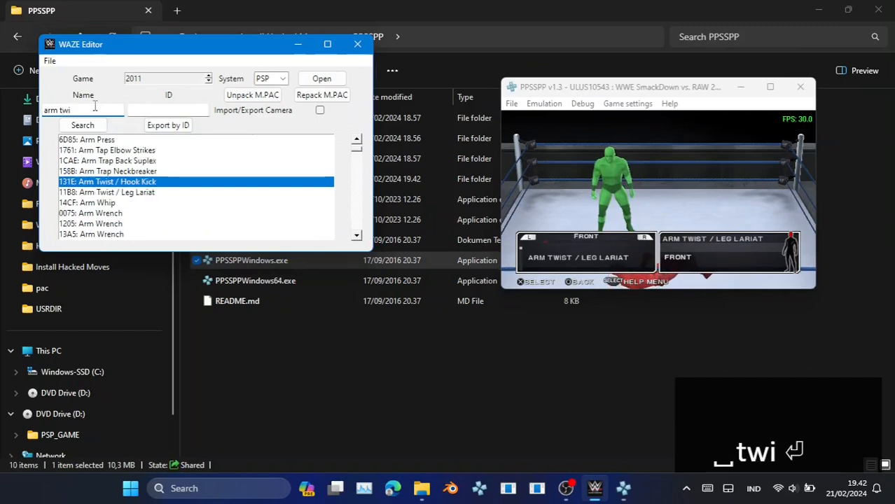
Select the move 11B8: Arm Twist / Leg Lariat and unpack M.PAC into files/2011/PSP/
left_click(134, 193)
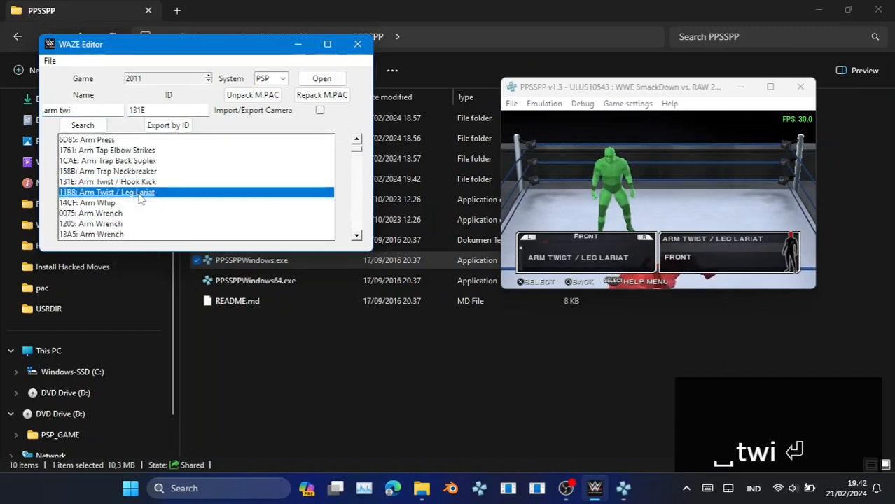
right_click(82, 199)
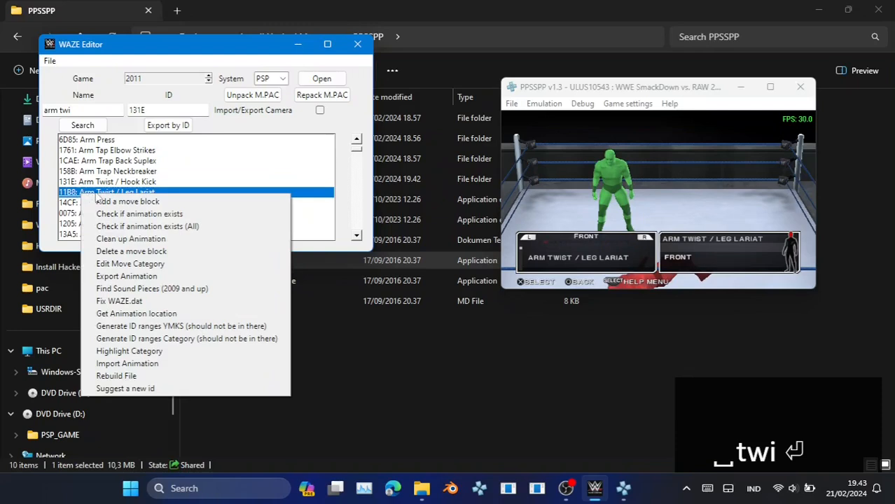
left_click(122, 201)
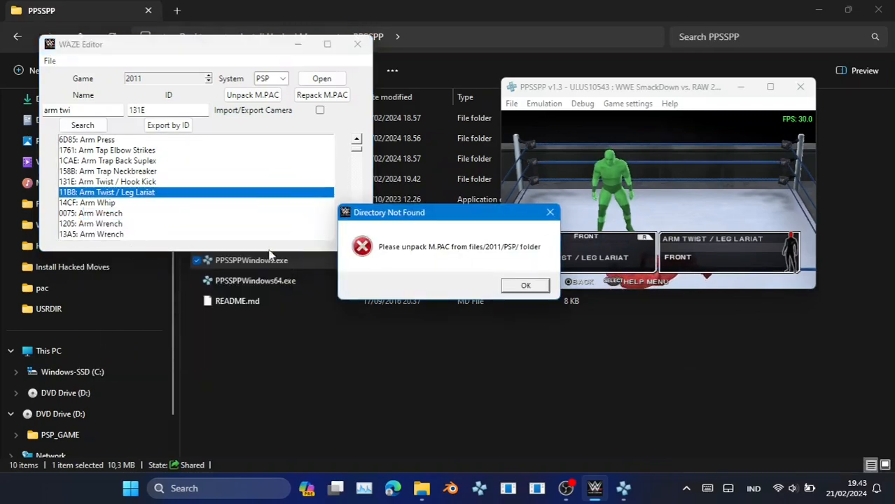
left_click(525, 287)
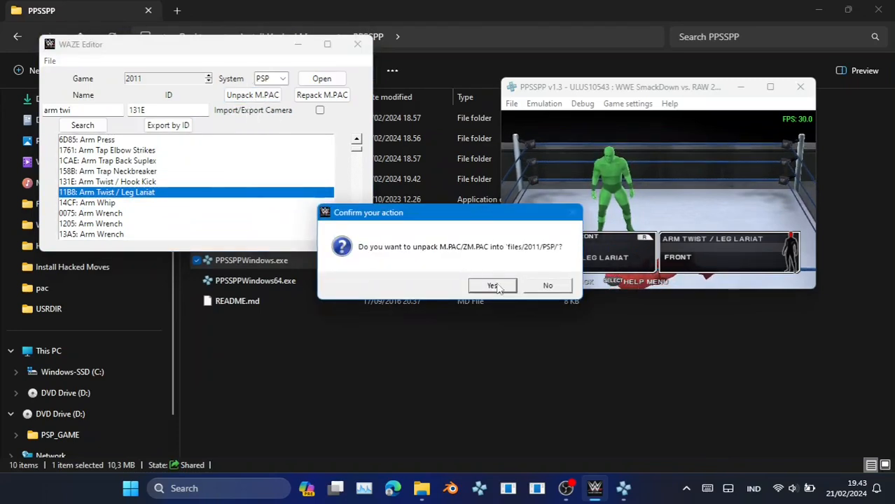
left_click(492, 286)
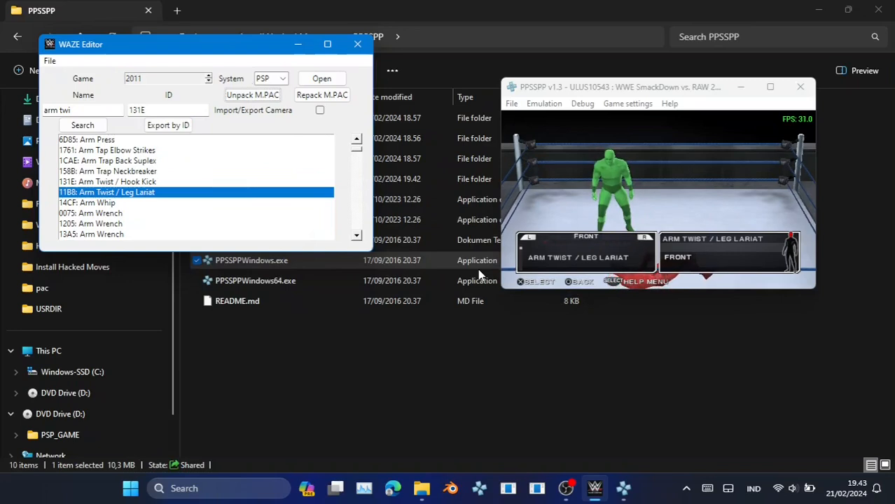
left_click(496, 284)
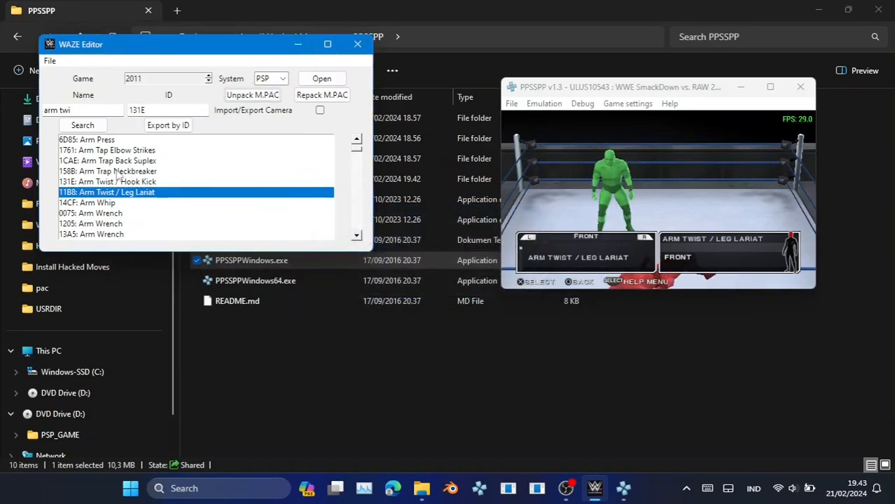
Check whether the animation for 11B8: Arm Twist / Leg Lariat exists and get its file locations
right_click(115, 197)
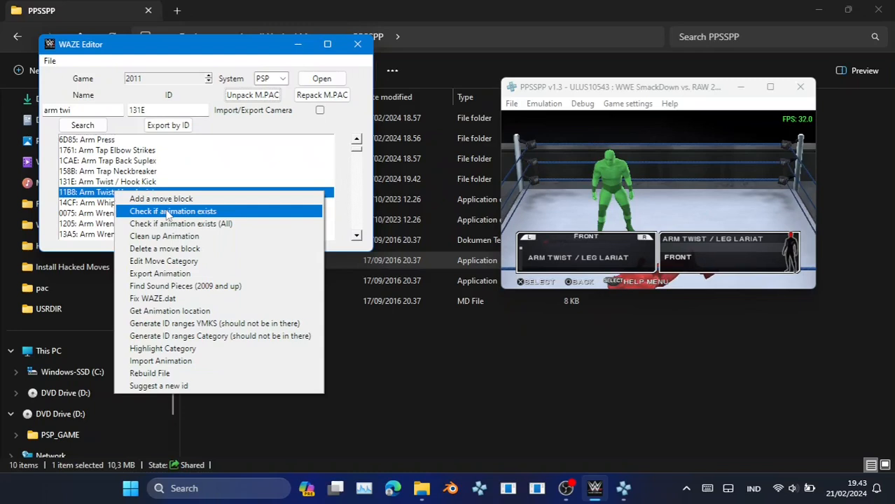
left_click(168, 212)
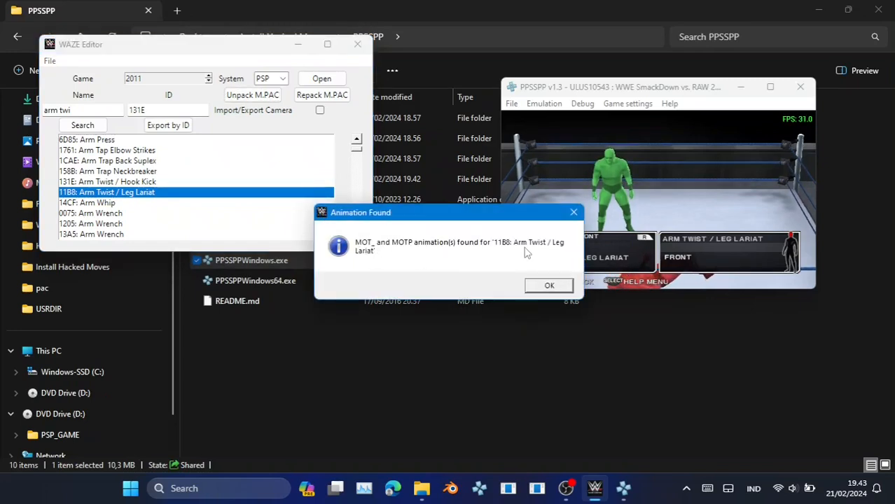
left_click(544, 283)
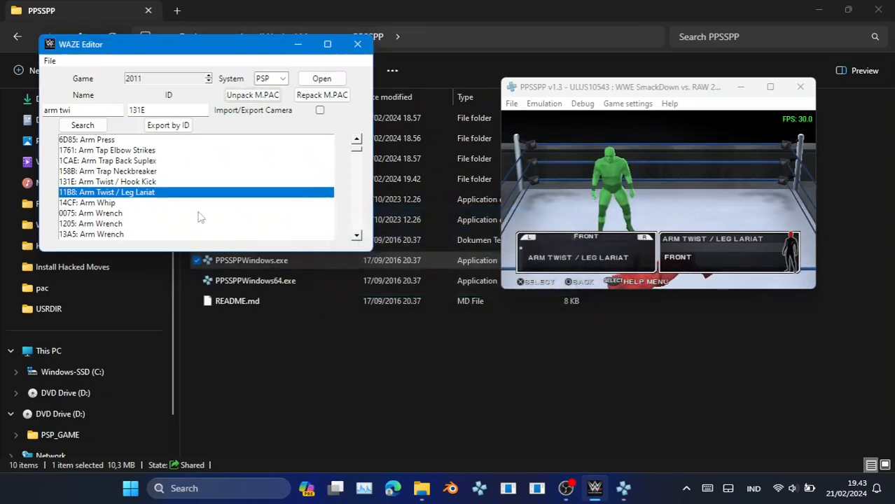
right_click(150, 197)
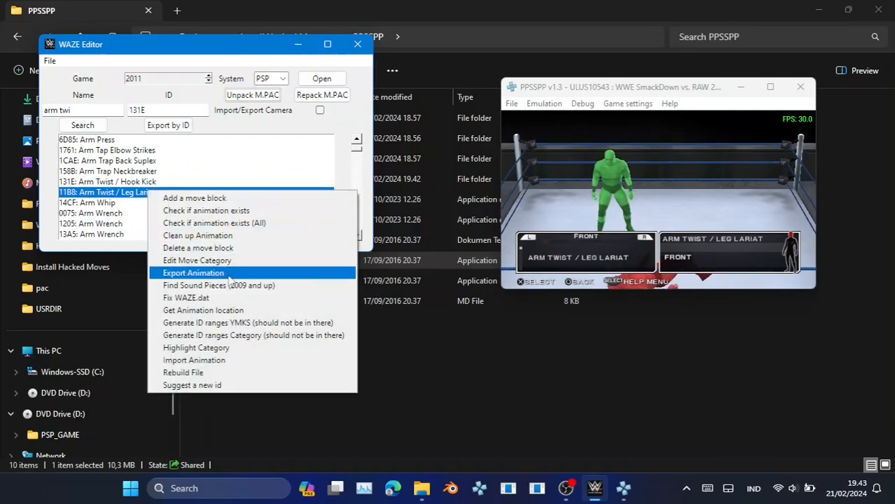
left_click(217, 310)
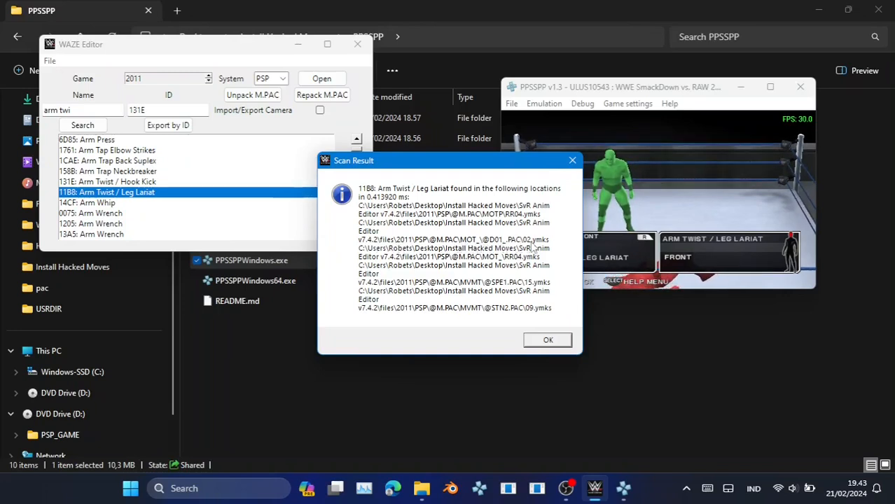
Open m.pac from the WWE PSP\PSP_GAME\USRDIR\pac folder in the PAC Editor
left_click(369, 403)
left_click(276, 35)
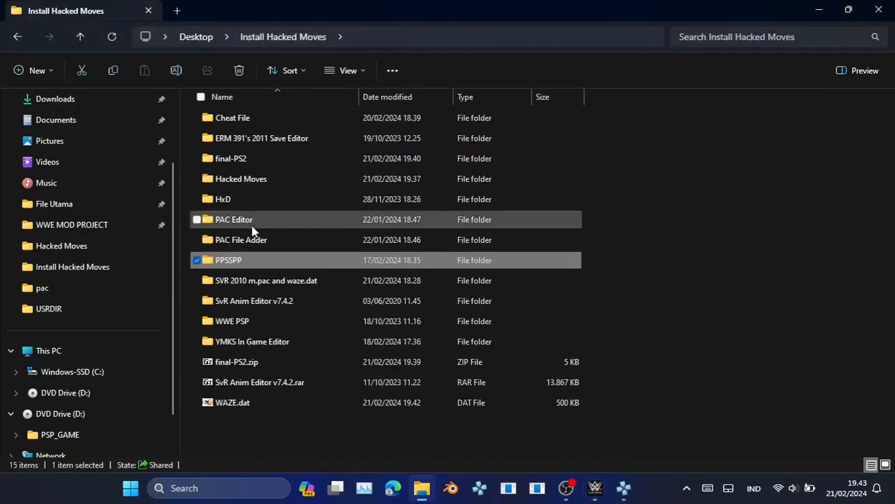
double_click(302, 321)
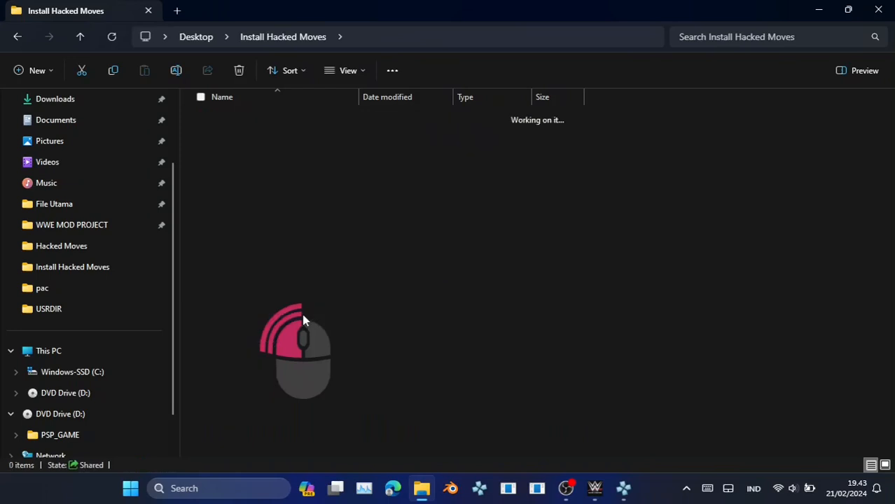
double_click(235, 117)
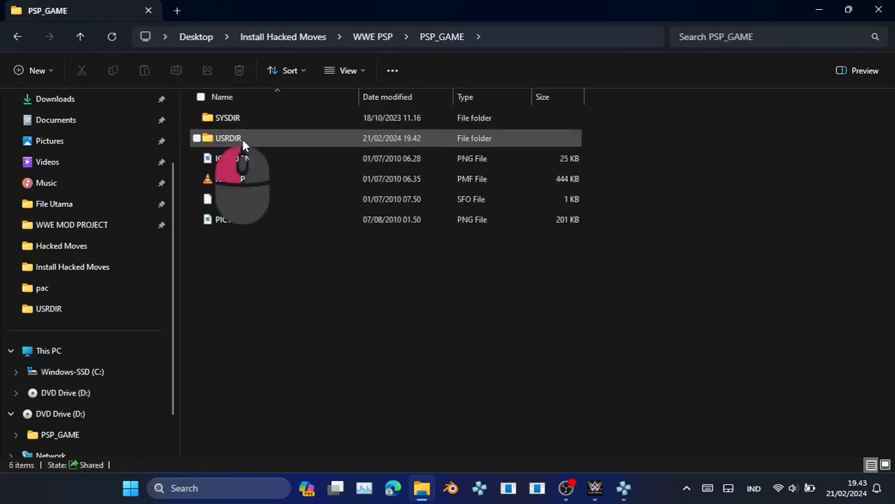
double_click(243, 139)
double_click(248, 143)
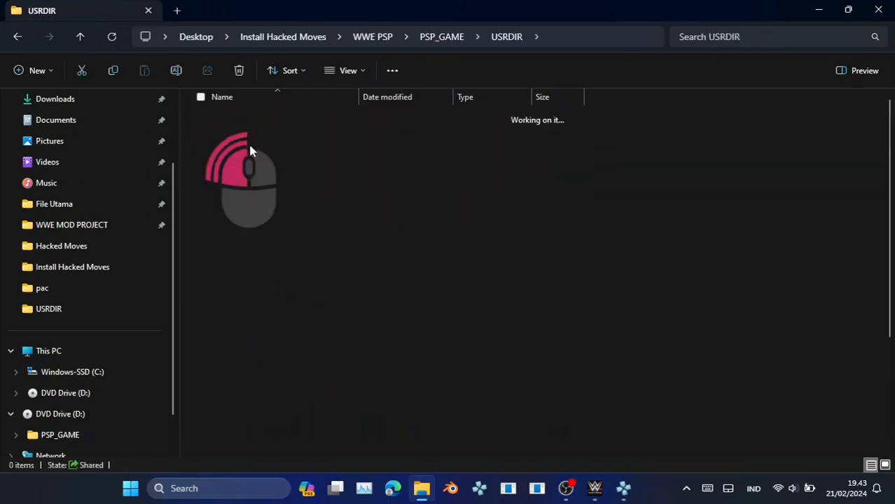
scroll(251, 384, "down", 3)
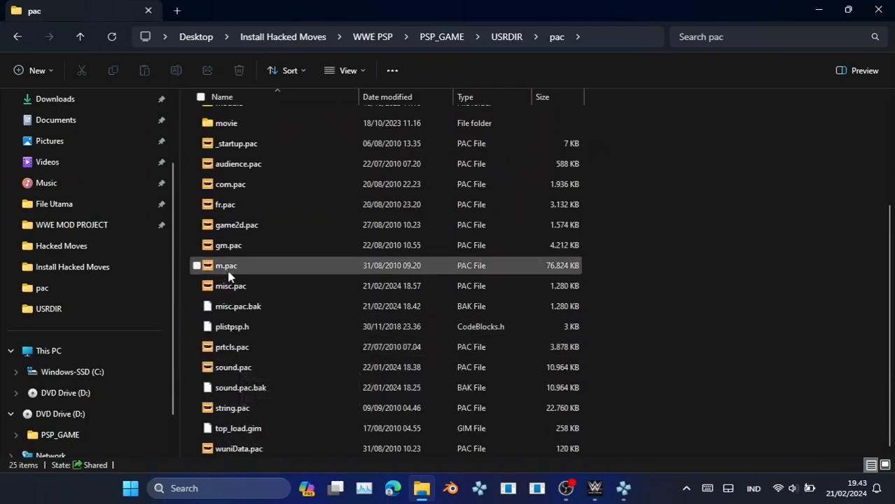
double_click(228, 272)
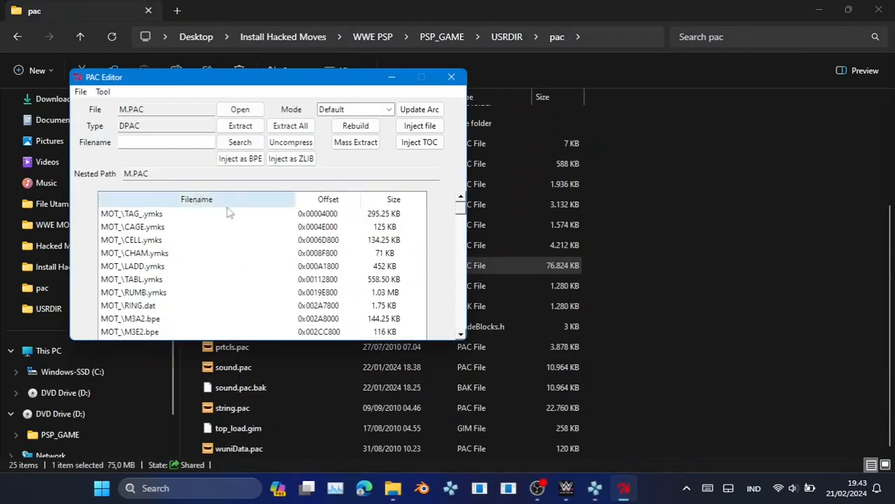
Search M.PAC for "d01" and open the nested archive MOT_\D01_.pac
scroll(459, 224, "down", 4)
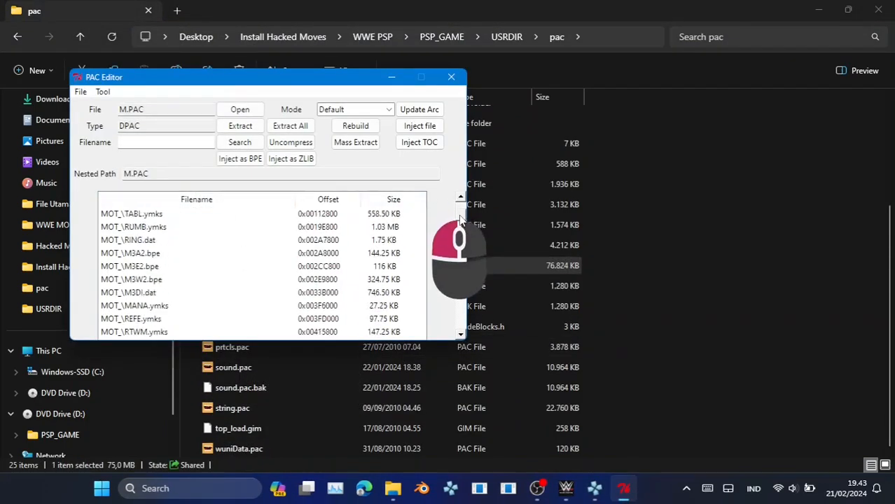
left_click(169, 142)
type("d0")
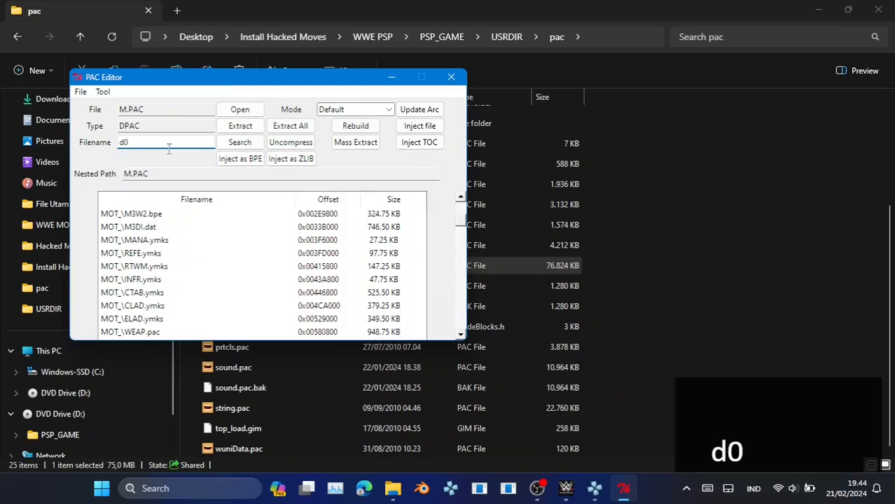
type("1")
key("Return")
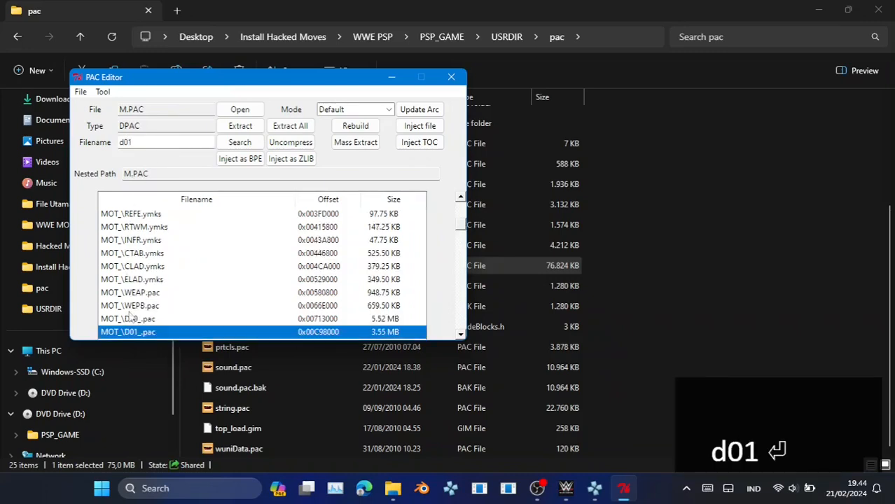
double_click(130, 332)
Extract 0002.ymks from D01_.pac into the Install Hacked Moves folder, checking it against the animation locations scan
left_click(127, 254)
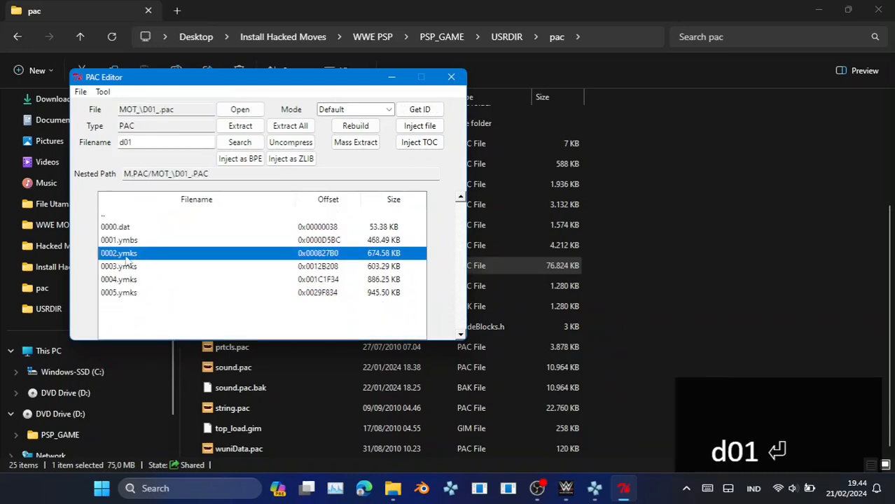
left_click(566, 488)
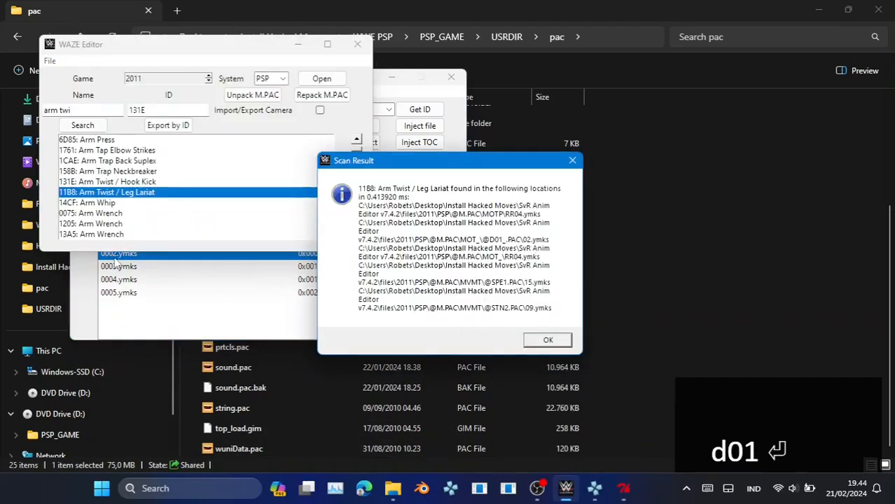
left_click(116, 258)
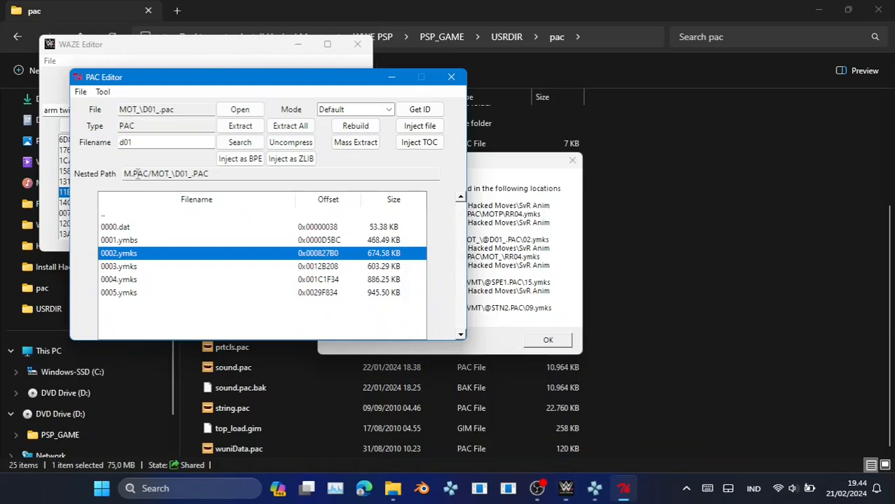
left_click(240, 126)
left_click(341, 131)
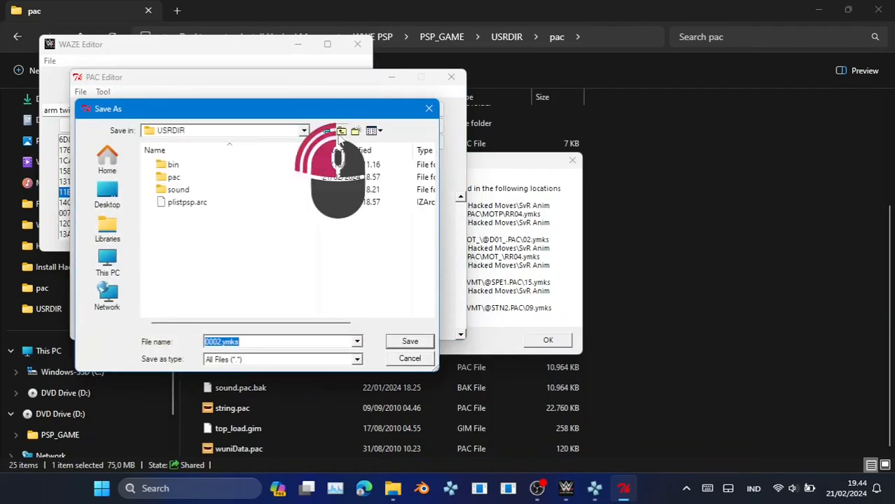
left_click(341, 130)
left_click(341, 131)
left_click(341, 131)
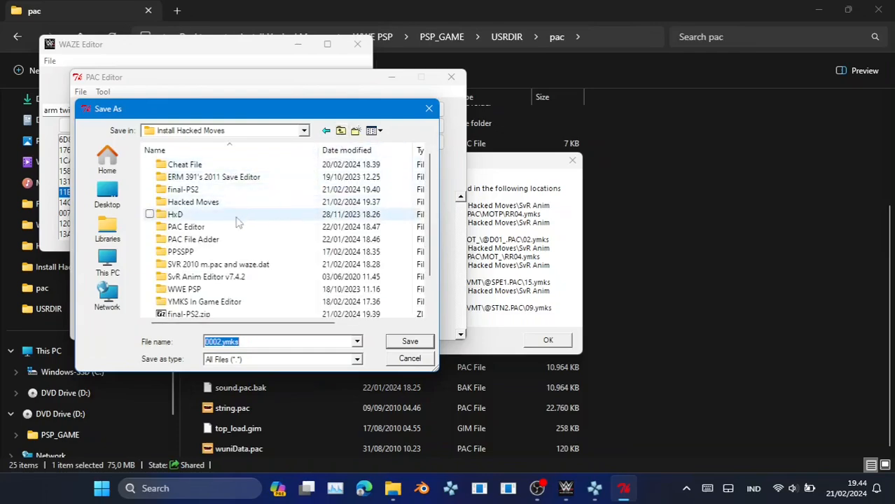
left_click(419, 343)
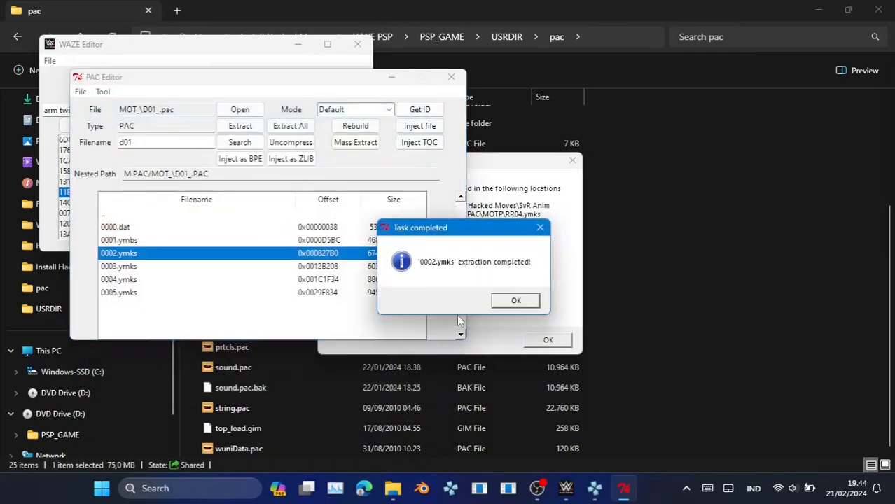
left_click(515, 301)
Return to the Install Hacked Moves folder and launch YMKS_gui.exe from the SvR Anim Editor v7.4.2 folder
left_click(390, 74)
left_click(385, 38)
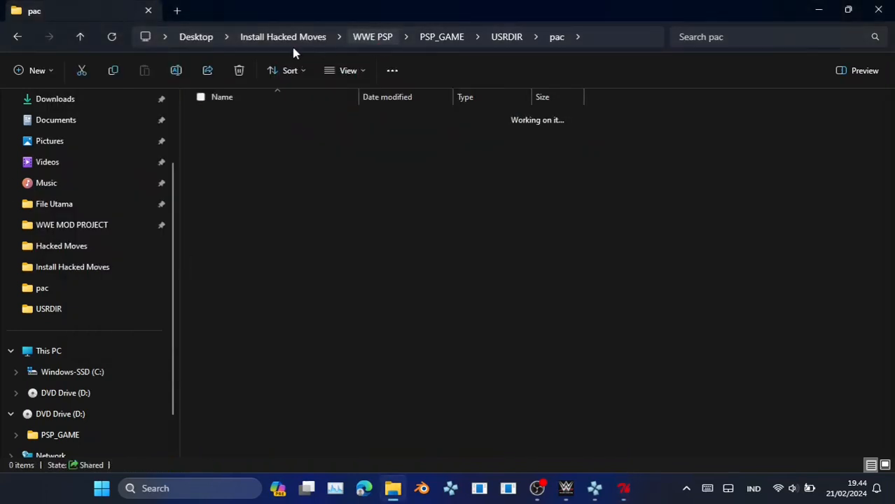
left_click(283, 37)
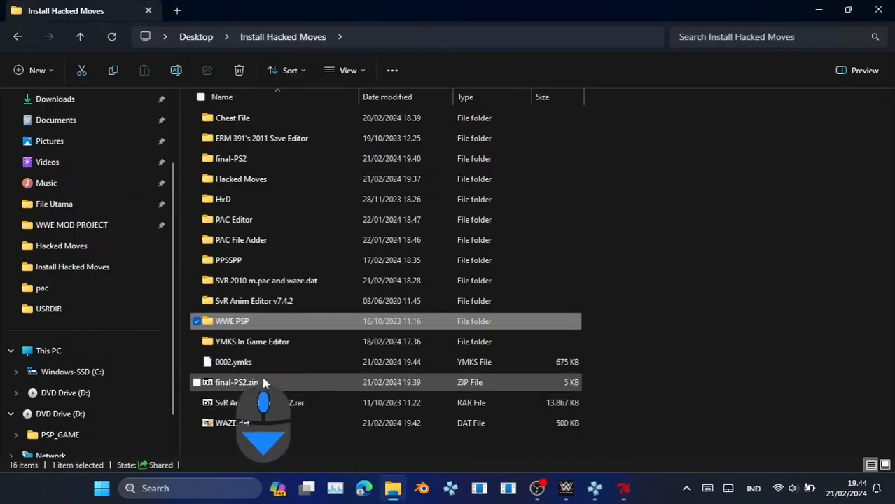
left_click(227, 368)
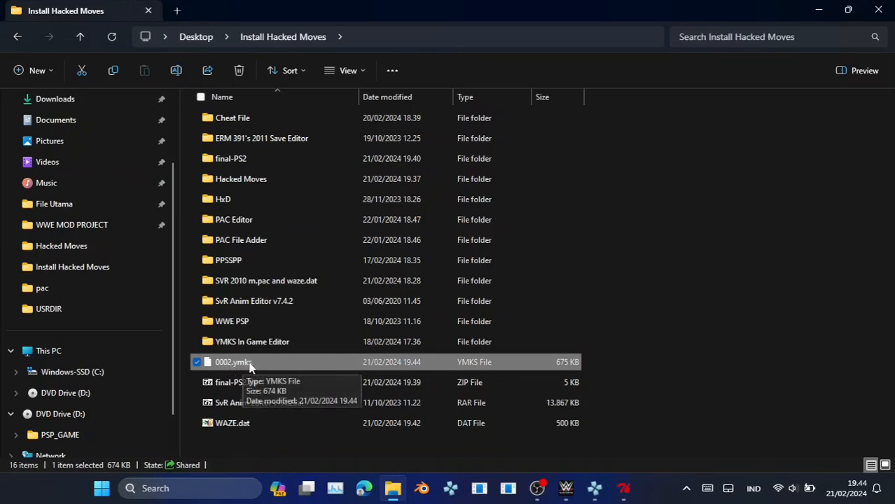
left_click(254, 342)
double_click(261, 301)
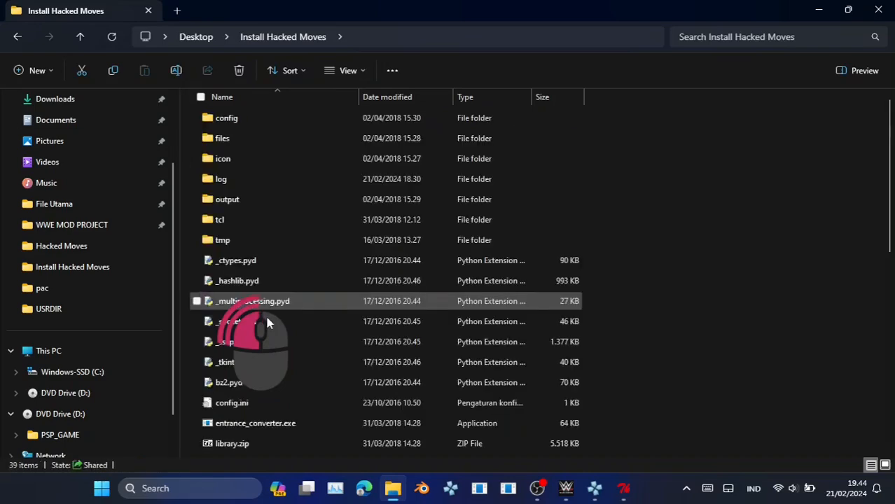
scroll(277, 357, "down", 10)
double_click(285, 447)
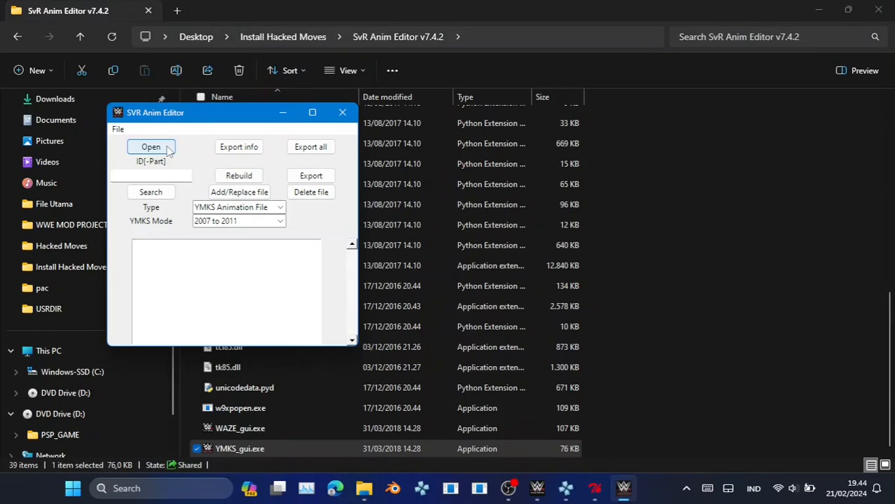
Open 0002.ymks from the Install Hacked Moves folder in the SVR Anim Editor
left_click(168, 151)
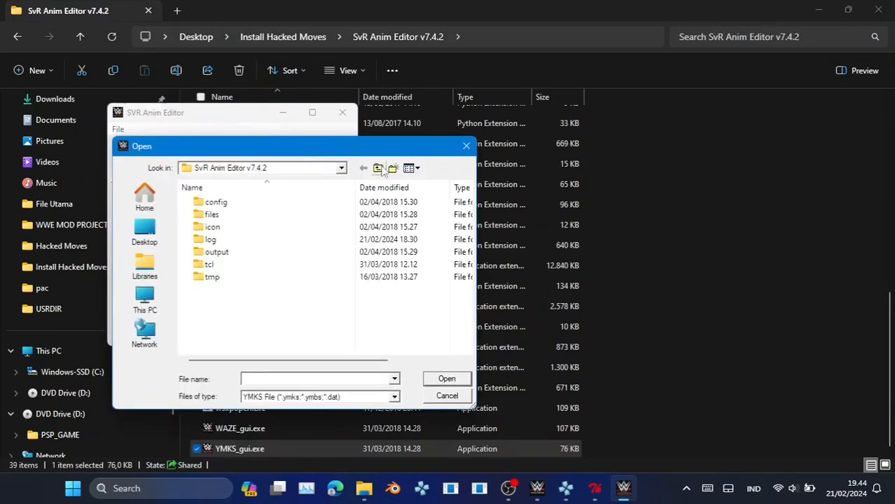
left_click(377, 168)
scroll(226, 322, "down", 1)
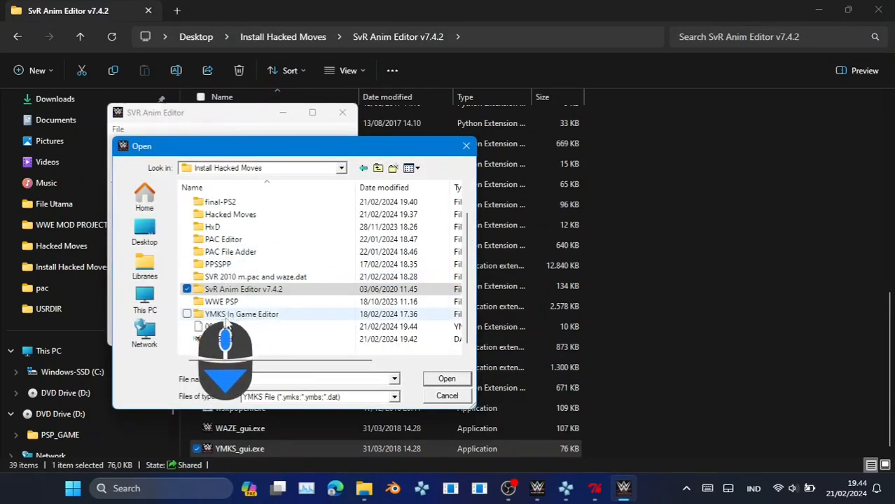
double_click(225, 326)
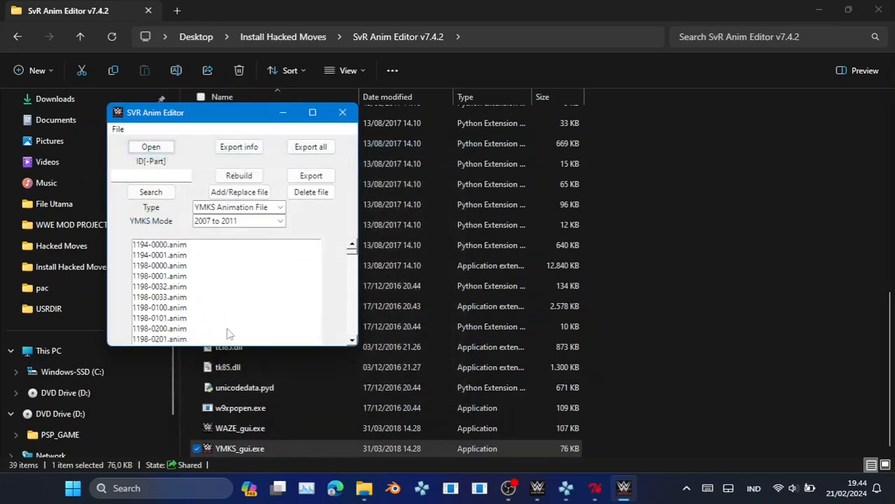
mouse_move(619, 494)
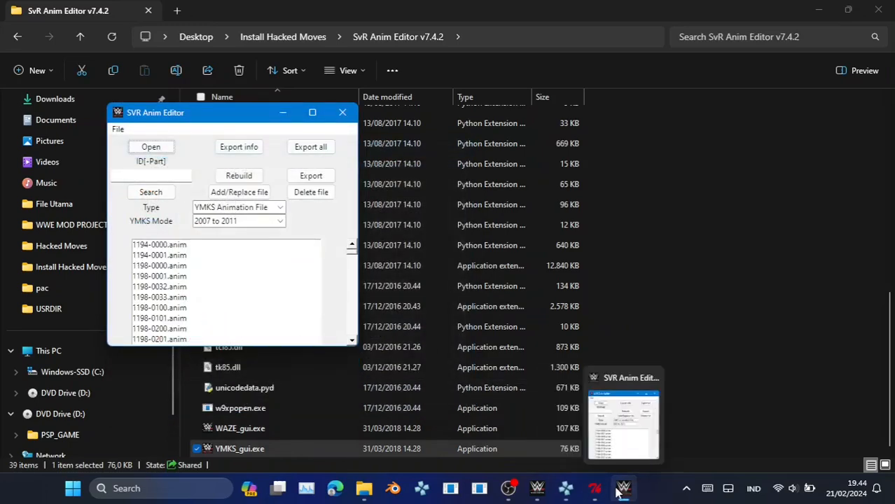
Search the opened YMKS file for move ID 11B8, checked against the scan result, and select 11B8-0000.anim and 11B8-0001.anim
left_click(537, 488)
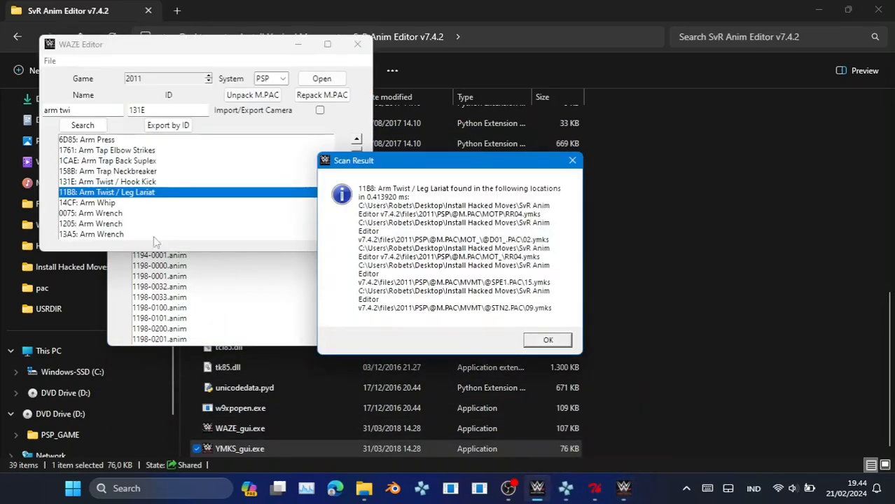
left_click(180, 279)
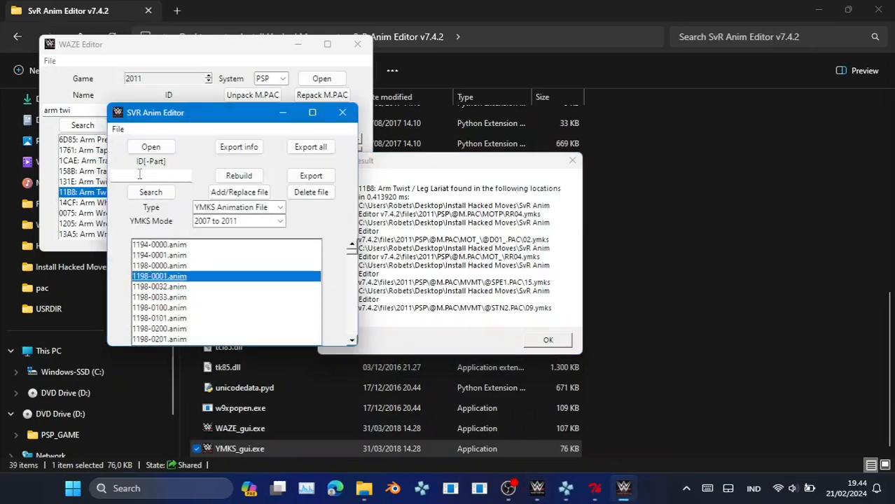
left_click(141, 175)
type("11")
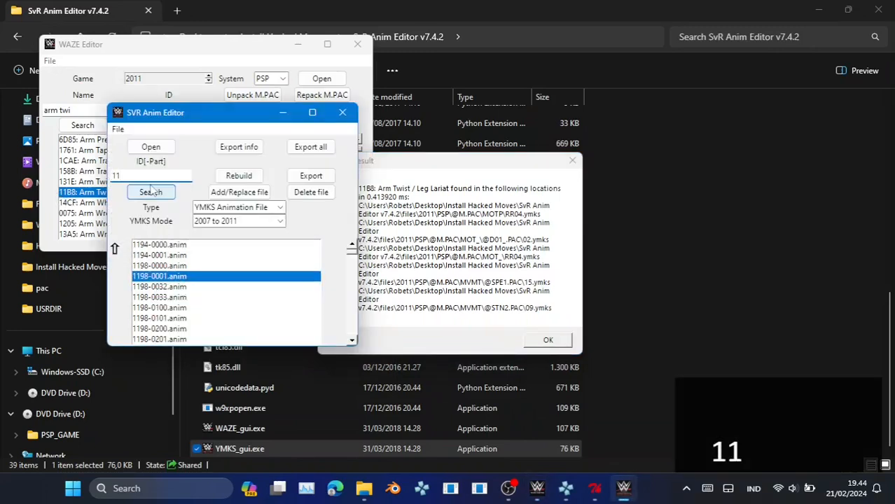
type("B8")
left_click(154, 193)
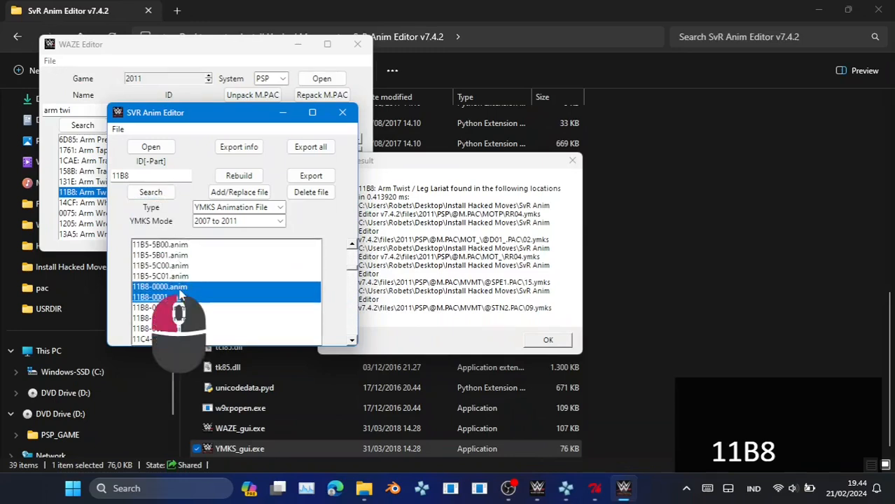
left_click(178, 288)
left_click_drag(178, 289, 180, 299)
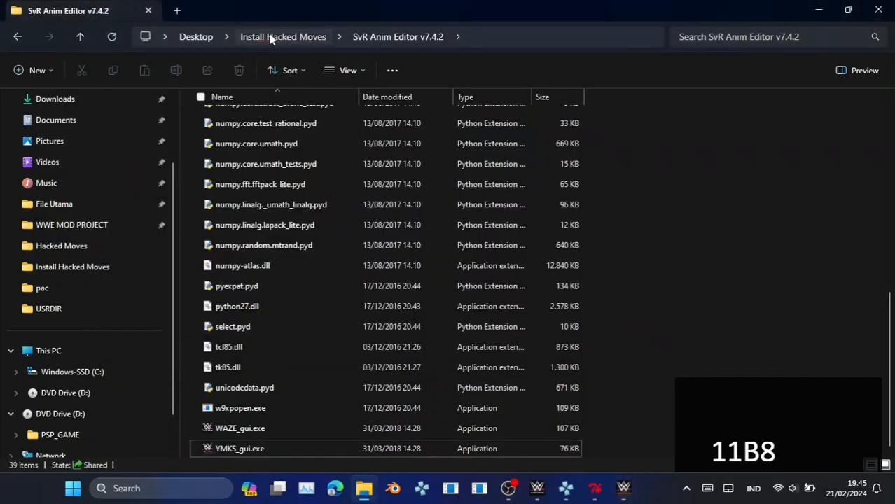
Open the MOTP folder inside final-PS2 and compare its animation files with the 11B8 entries in the SVR Anim Editor
left_click(279, 38)
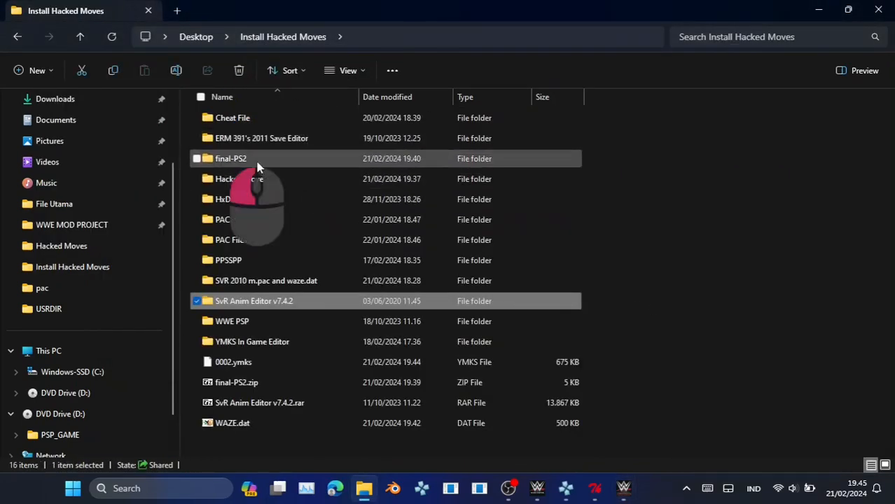
double_click(236, 149)
double_click(231, 119)
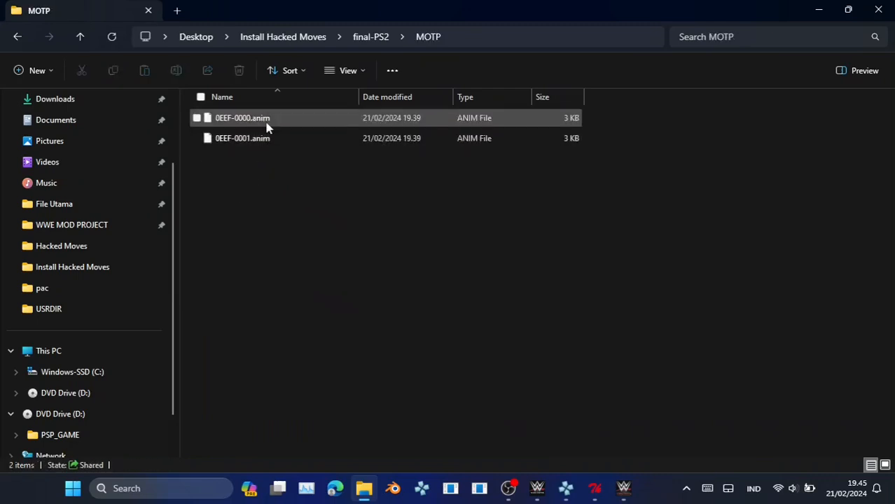
left_click(623, 488)
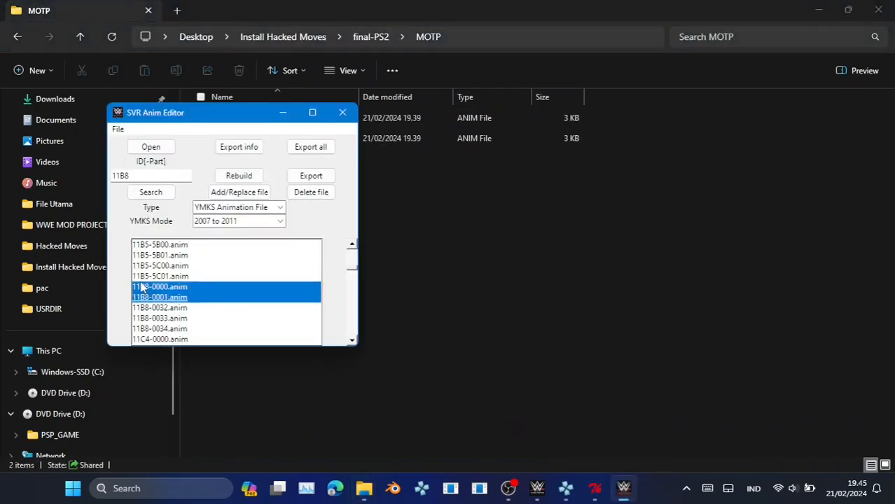
left_click(420, 287)
Rename the two MOTP animation files to 11B8-0000.anim and 11B8-0001.anim, then return to the SVR Anim Editor to check the matching entries
left_click(245, 117)
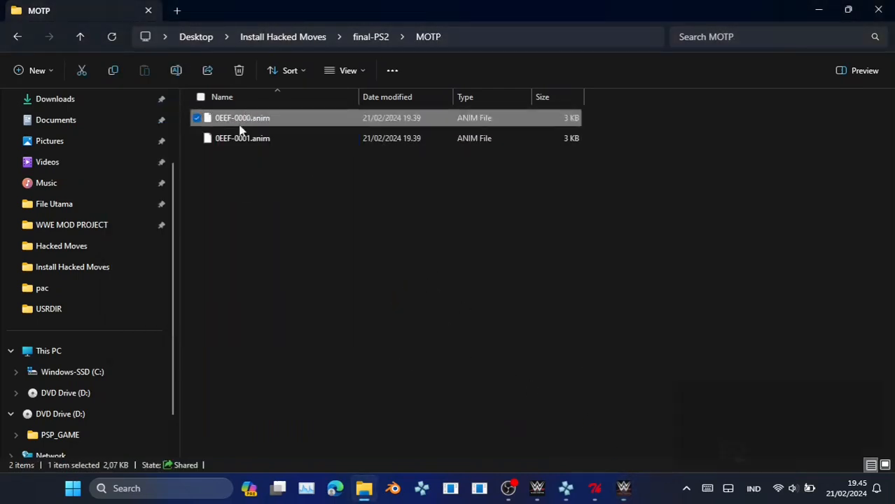
key("F2")
key("BackSpace")
type("11B")
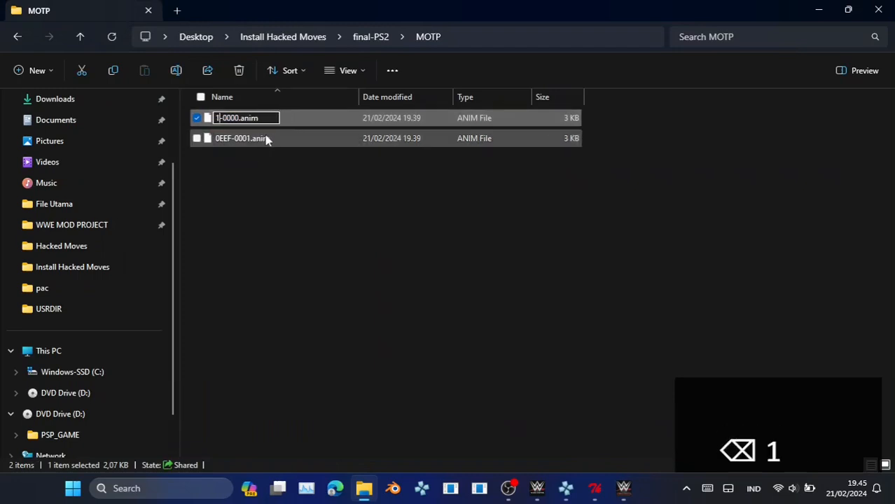
type("8")
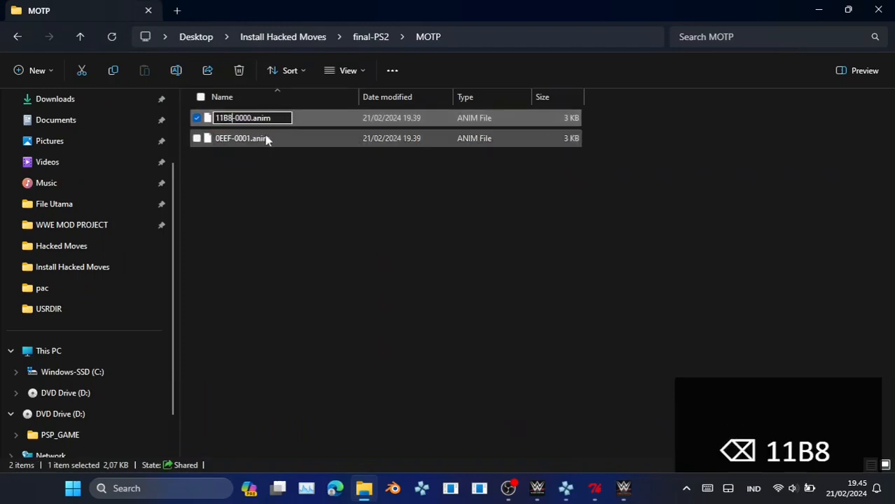
key("Return")
key("F2")
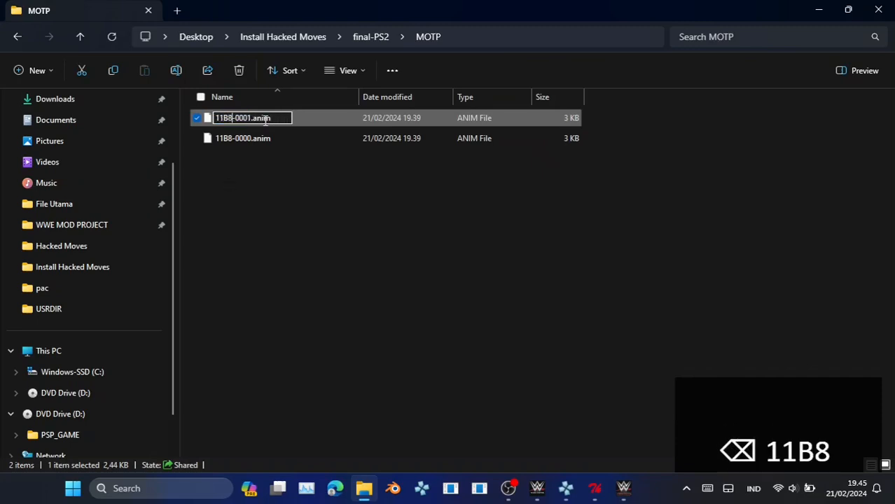
left_click(623, 488)
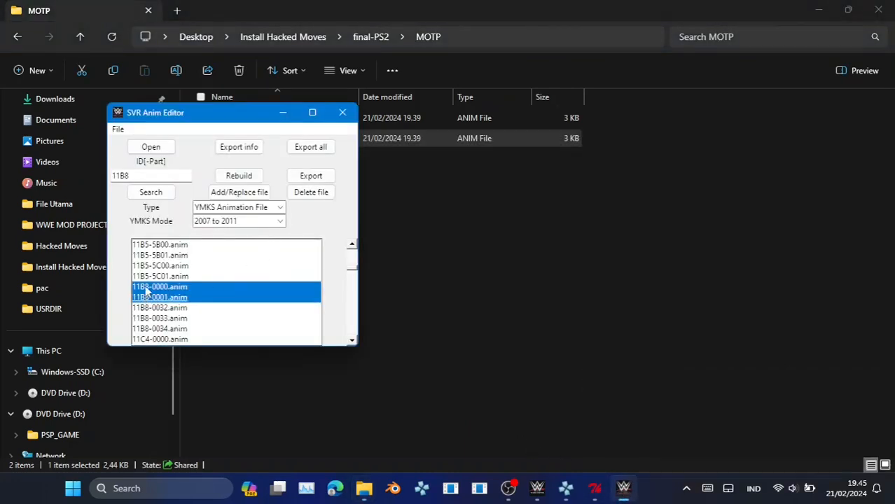
Replace the 11B8-0000 and 11B8-0001 animations in the open archive with the matching .anim files from the final-PS2\MOTP folder
left_click(226, 194)
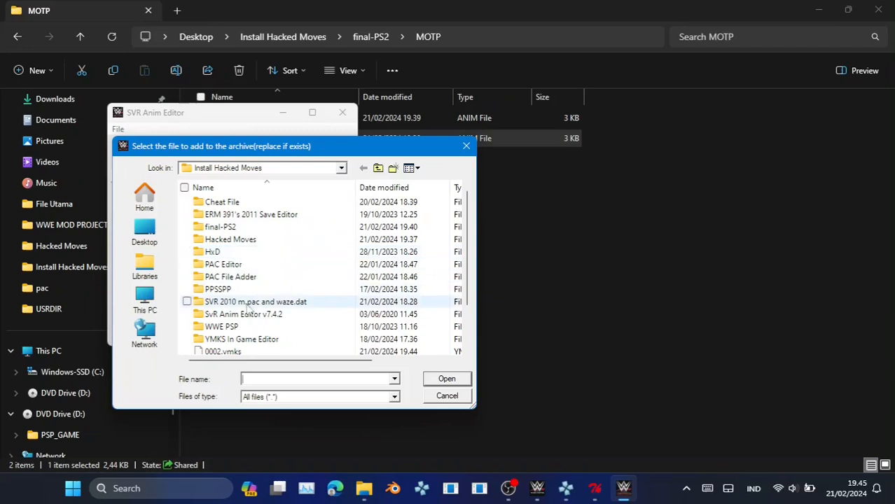
double_click(233, 240)
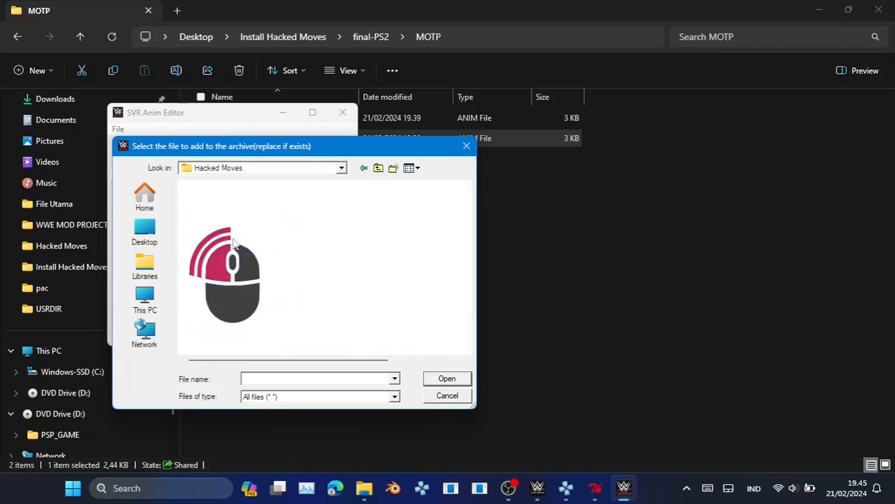
left_click(378, 168)
double_click(221, 227)
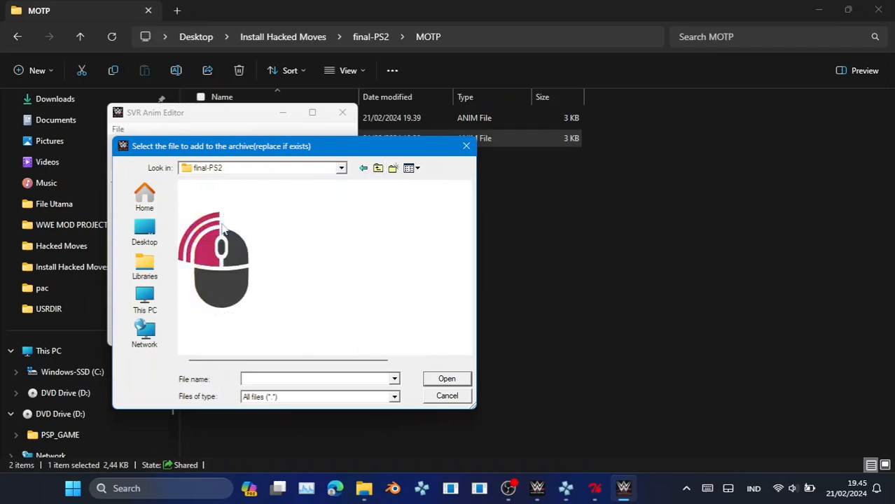
double_click(219, 205)
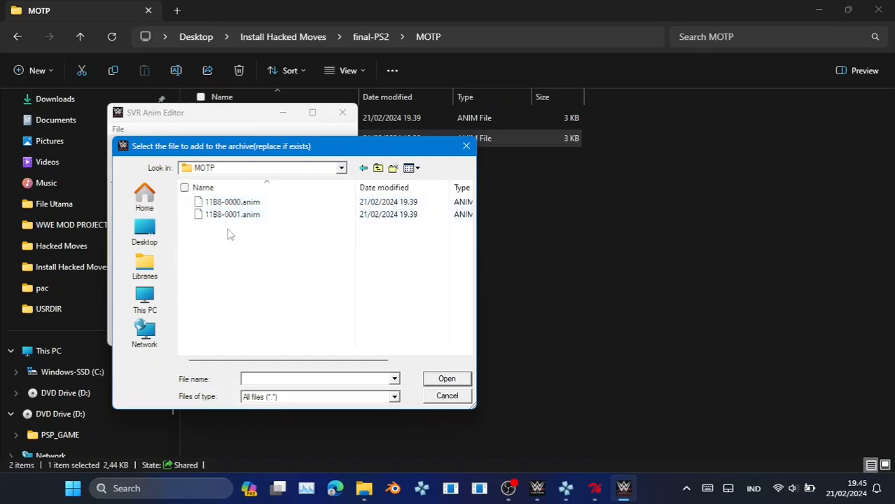
left_click_drag(226, 235, 240, 205)
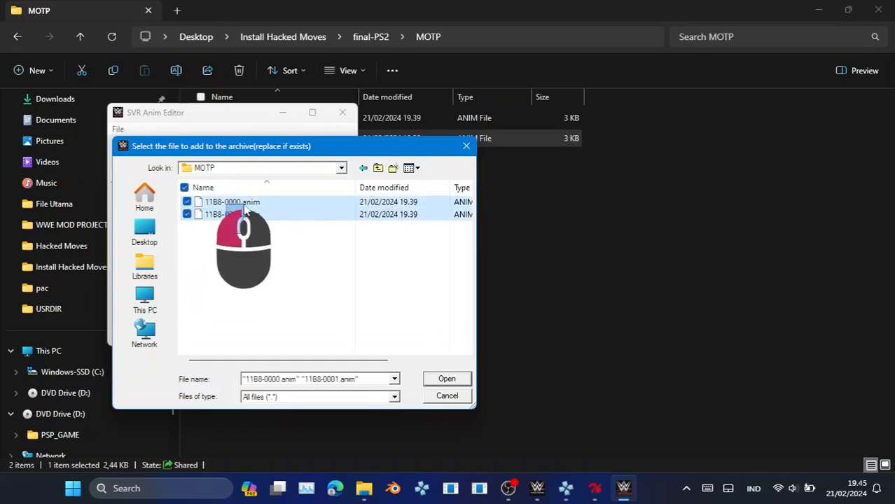
left_click(435, 377)
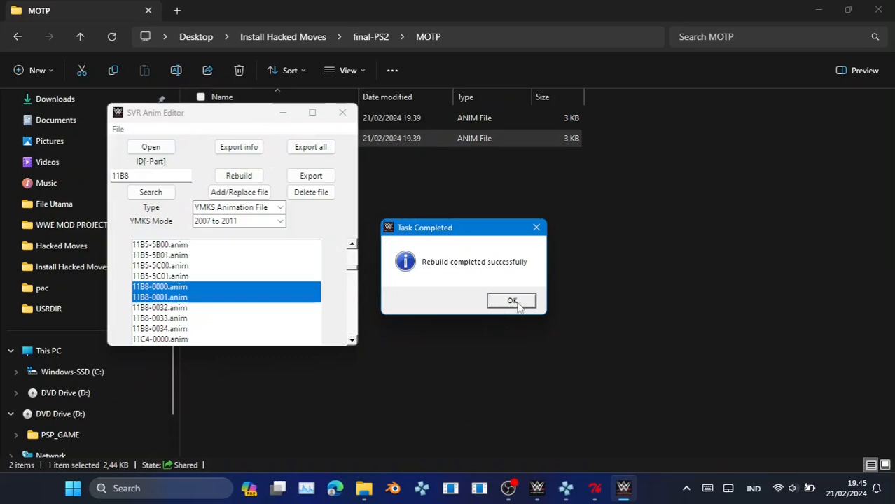
left_click(512, 301)
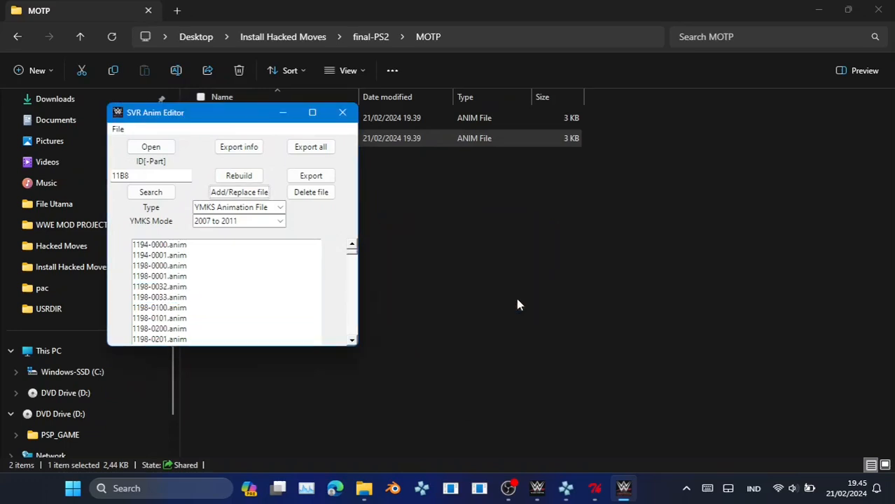
Switch to PAC Editor and inject the rebuilt 0002.ymks from the Install Hacked Moves folder into the selected 0002.ymks entry
left_click(594, 488)
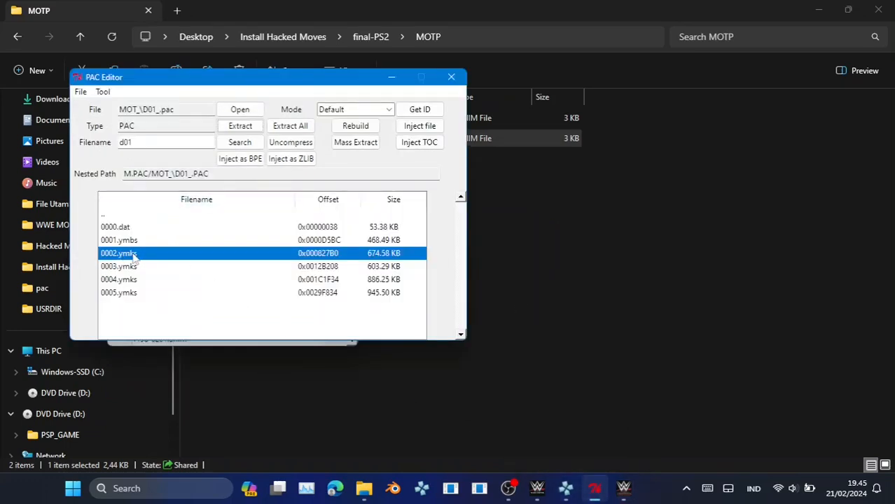
left_click(434, 126)
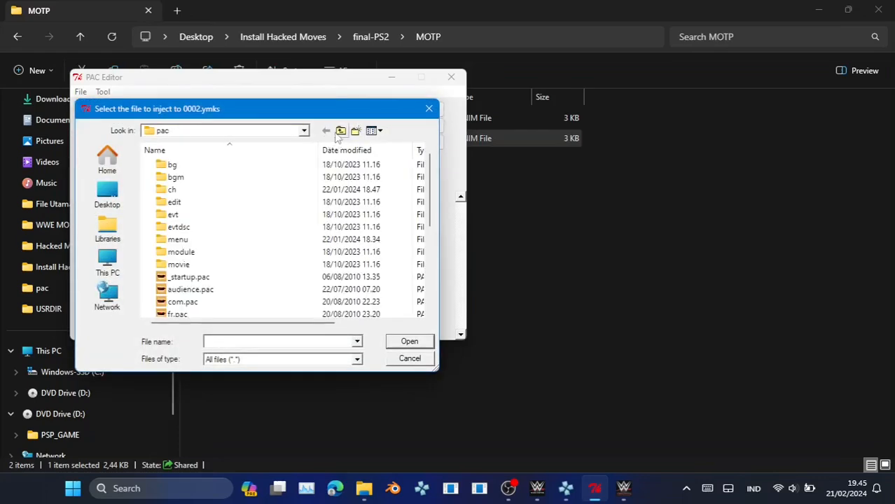
left_click(341, 131)
left_click(341, 131)
left_click(340, 131)
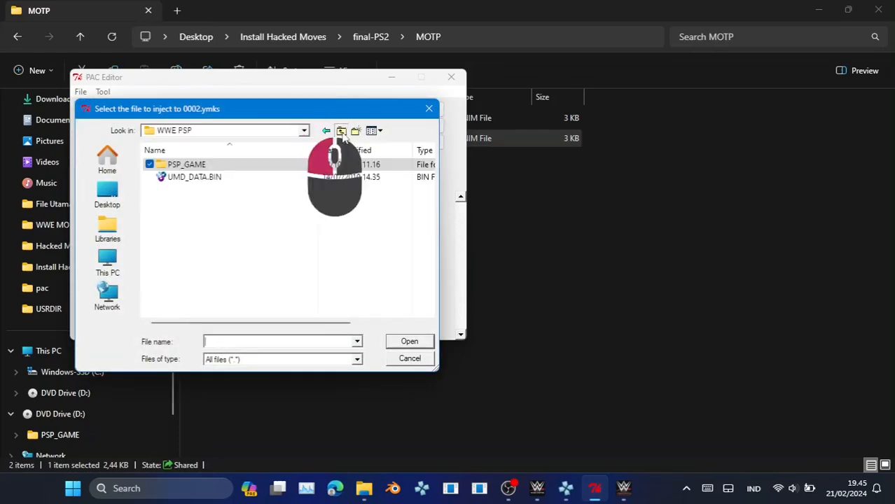
left_click(340, 131)
scroll(200, 307, "down", 2)
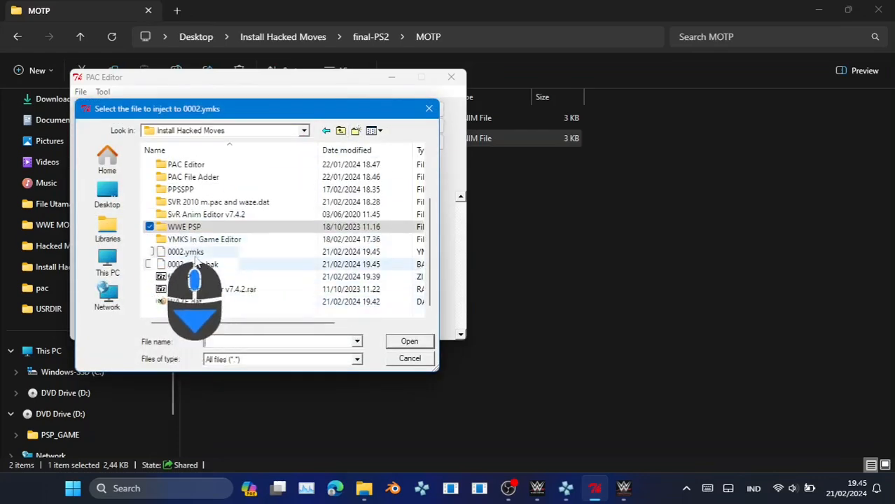
double_click(196, 258)
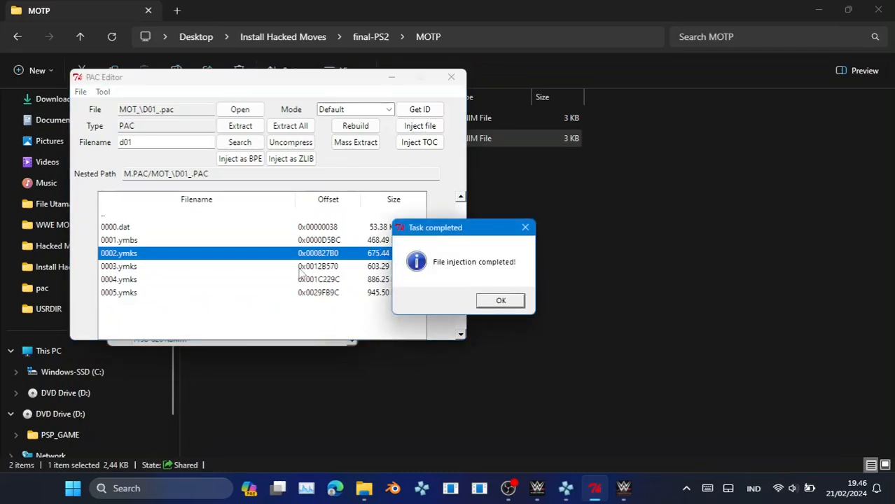
left_click(499, 300)
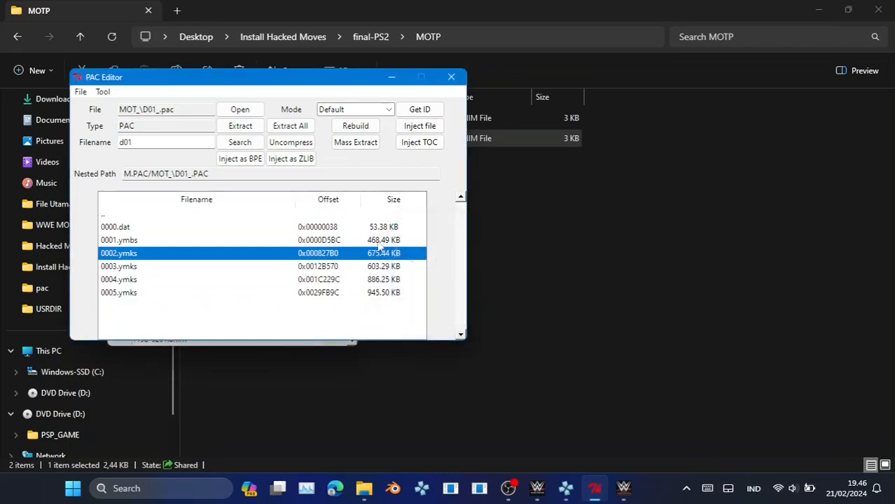
Reopen M.PAC from the pac folder and update the game's plistpsp.arc file in the USRDIR folder for it
left_click(256, 114)
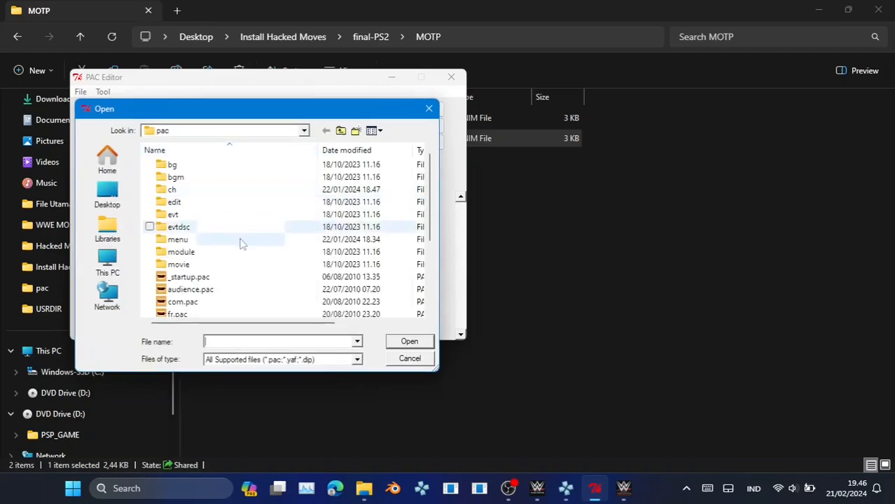
scroll(224, 266, "down", 3)
double_click(194, 280)
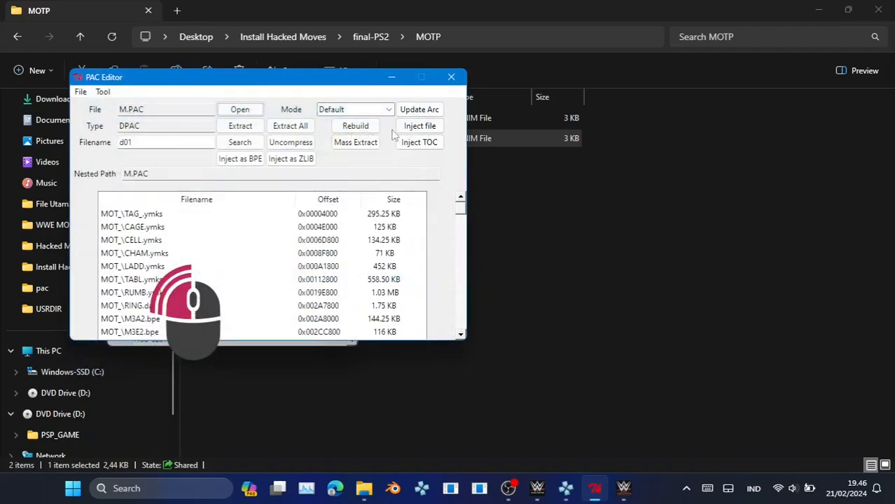
left_click(414, 106)
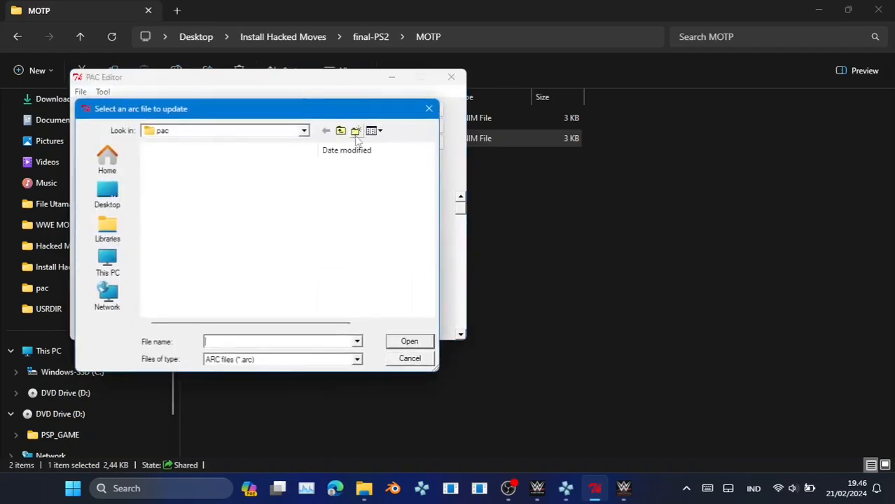
left_click(340, 130)
left_click(193, 204)
double_click(194, 204)
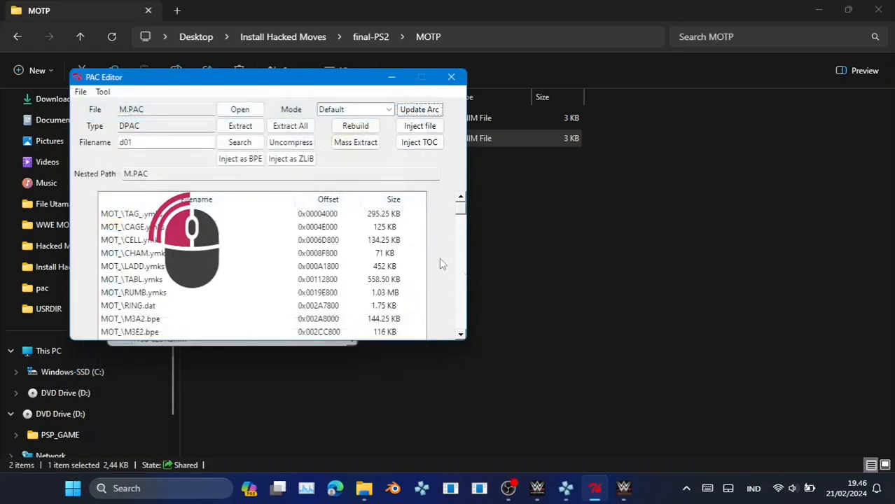
left_click(506, 299)
left_click(521, 303)
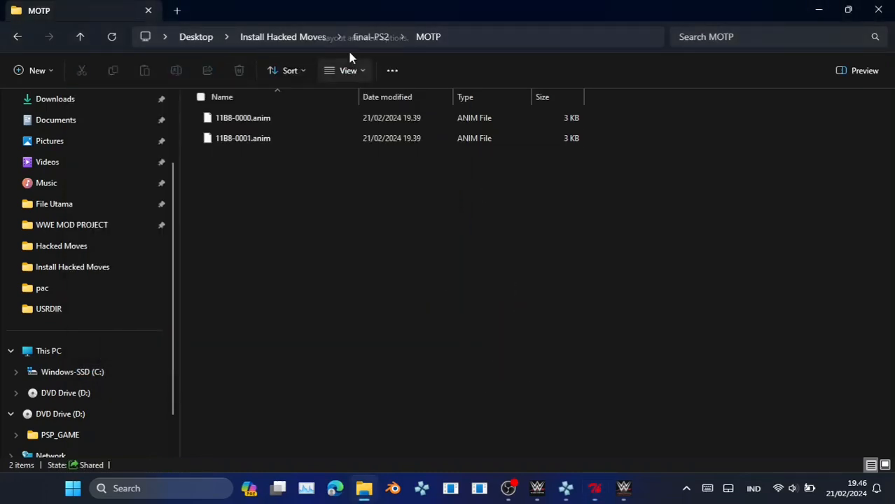
In File Explorer, go to WWE PSP\PSP_GAME\USRDIR and delete the old plistpsp.arc file
left_click(283, 36)
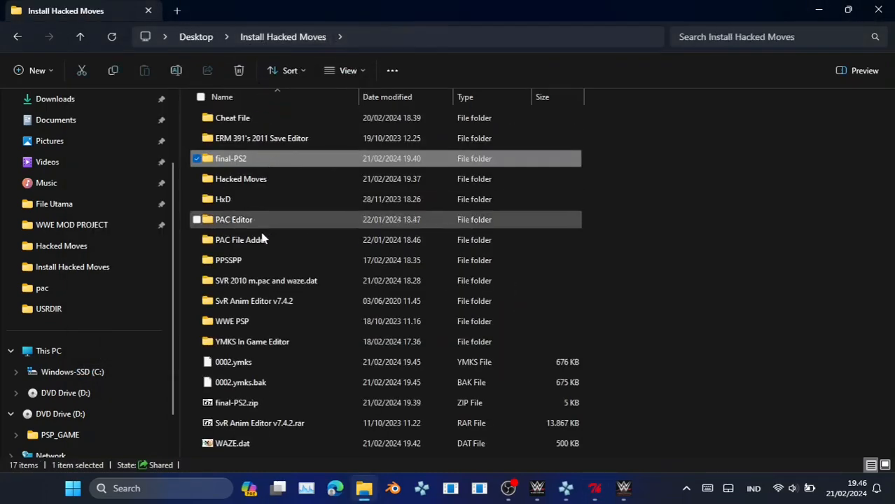
double_click(262, 321)
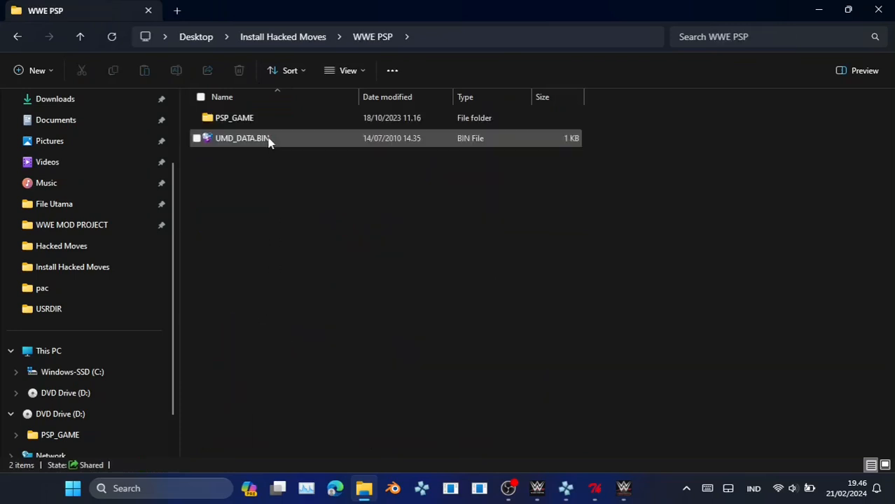
double_click(265, 118)
left_click(266, 140)
double_click(266, 145)
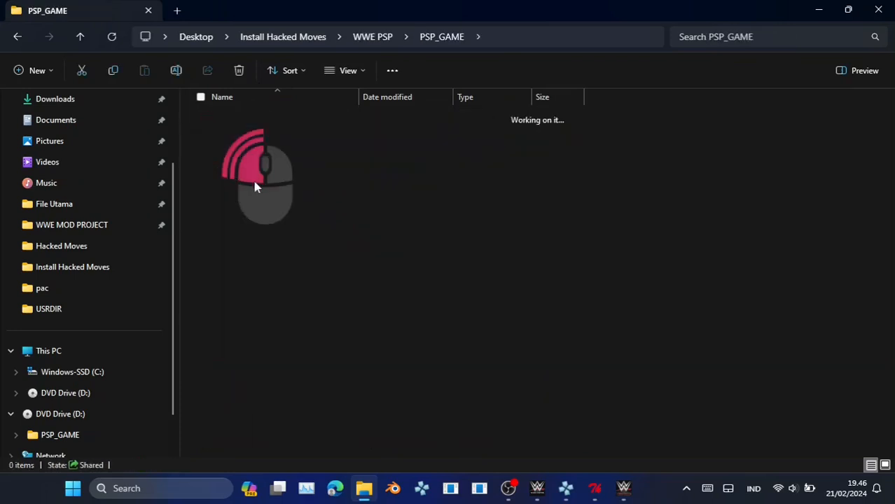
left_click(250, 180)
key("Delete")
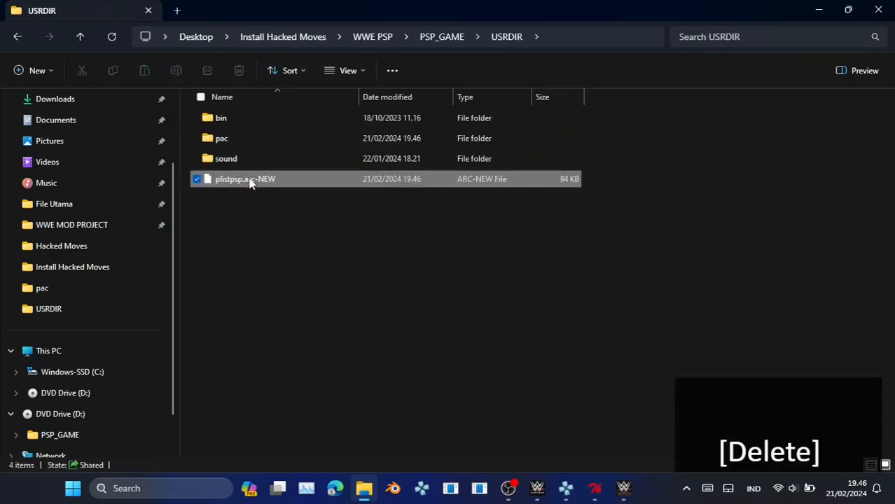
Rename plistpsp.arc-NEW as plistpsp.arc
key("F2")
key("Right")
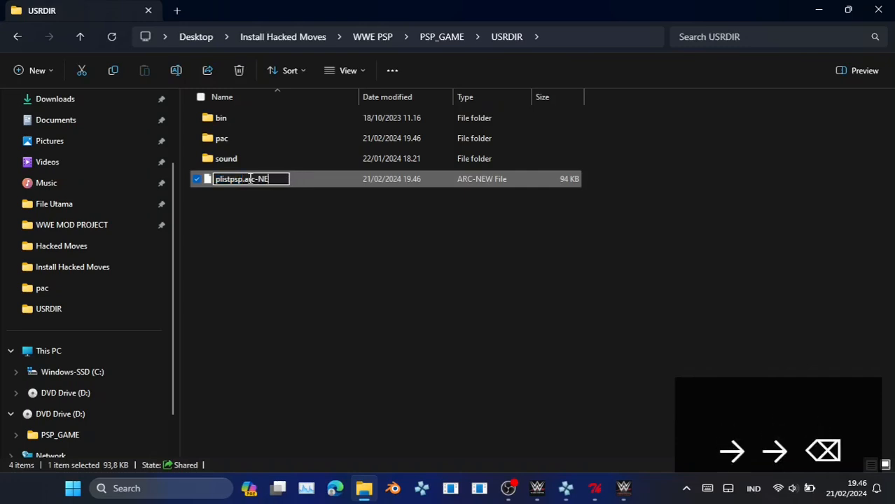
key("Return")
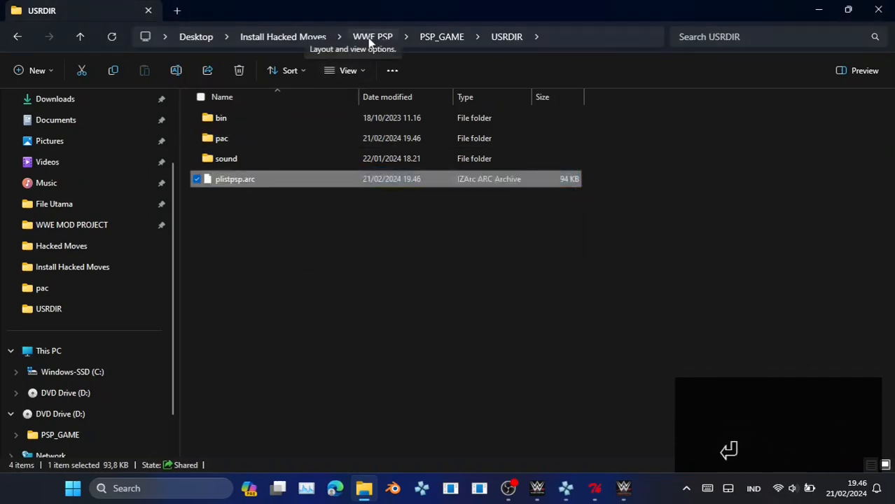
Launch PPSSPPWindows.exe from the PPSSPP folder inside Install Hacked Moves
left_click(266, 37)
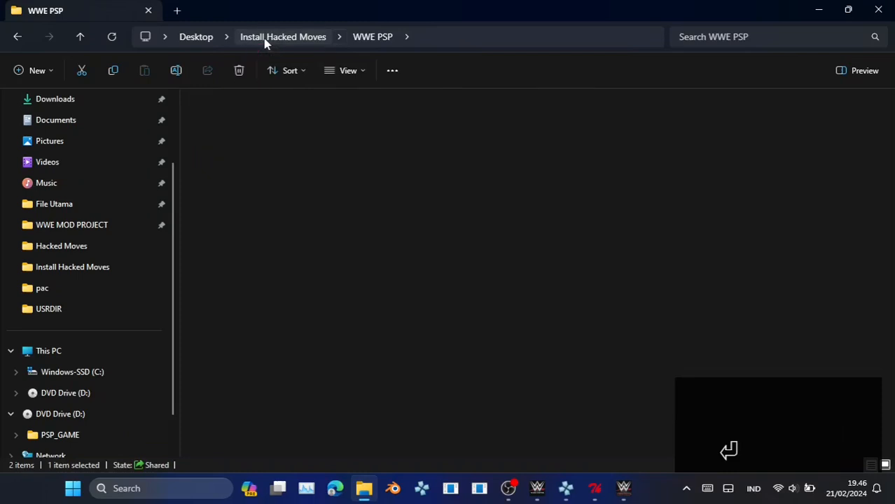
left_click(244, 266)
double_click(245, 266)
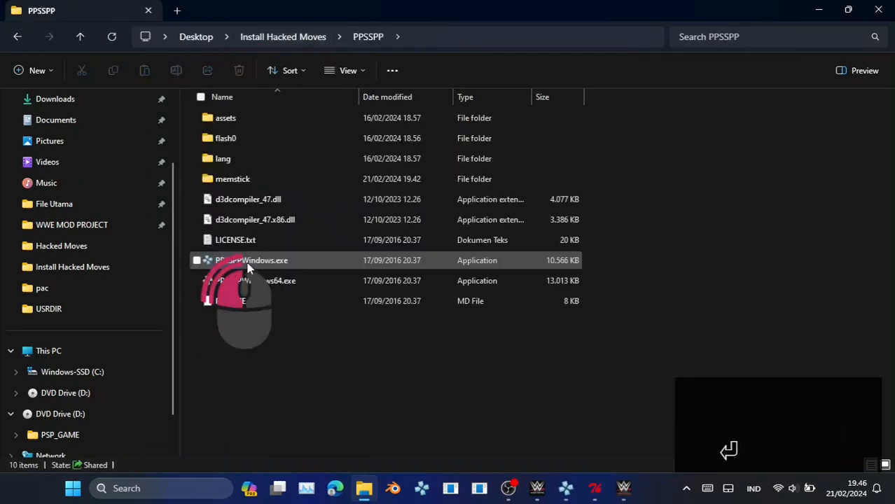
double_click(241, 266)
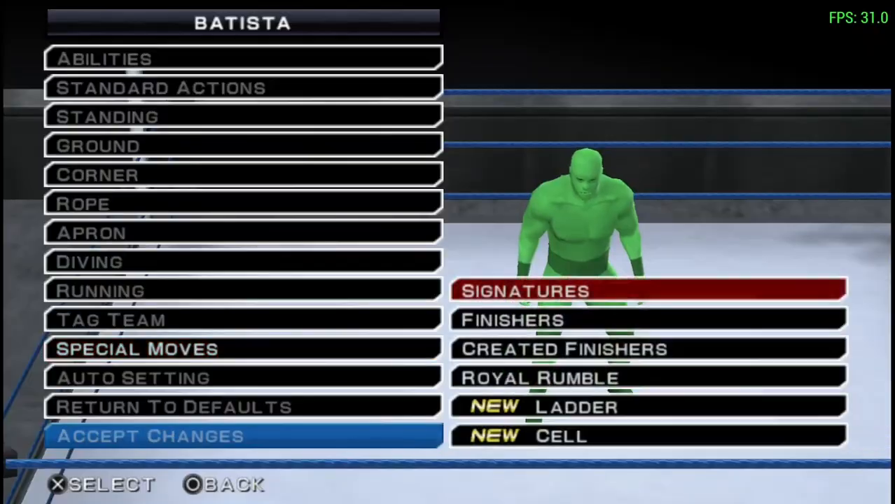
Open Batista's signature moves, filter the list to the Front category and choose Arm Twist / Leg Lariat
key("z")
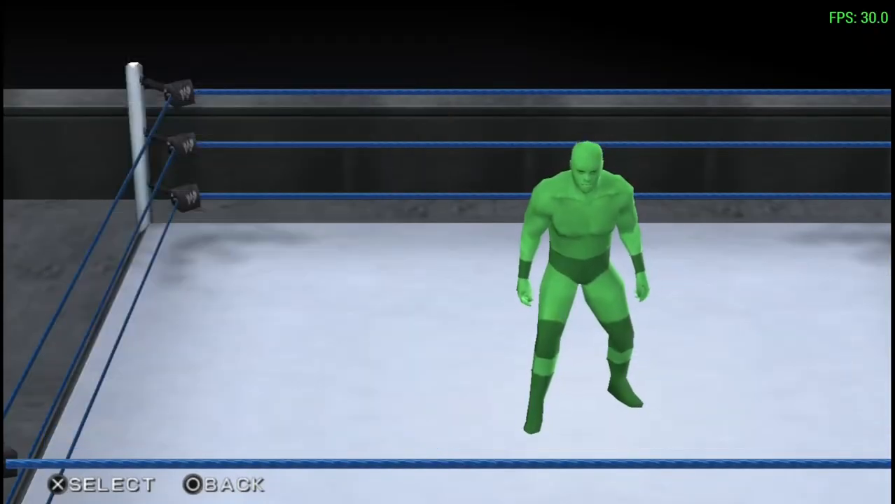
key("z")
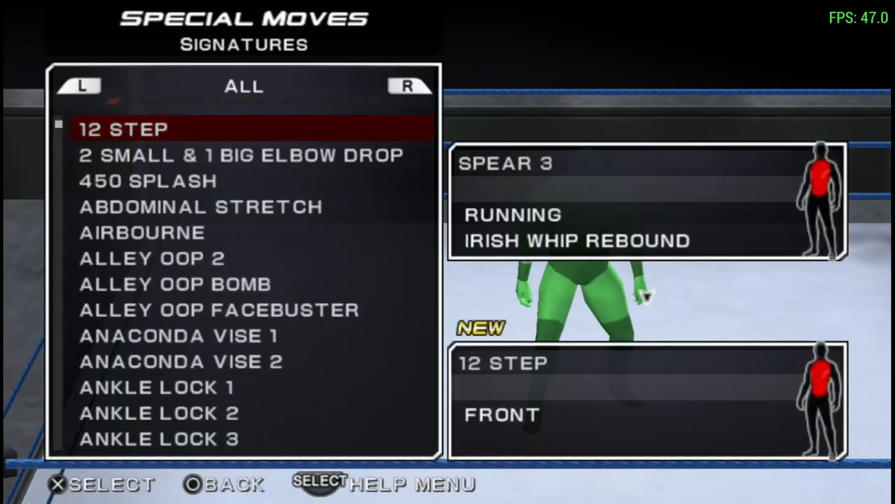
key("Down")
key("w")
key("Down")
key("Down")
key("Down")
key("Down")
key("Down")
key("Down")
key("Down")
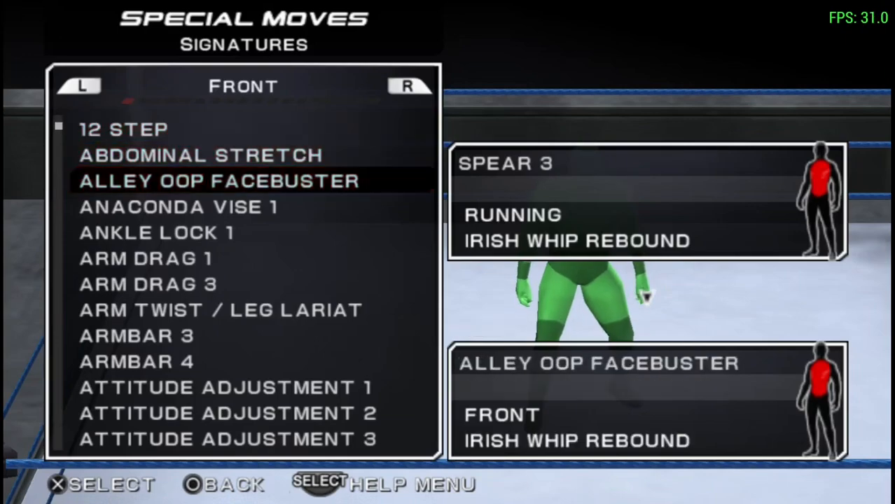
key("z")
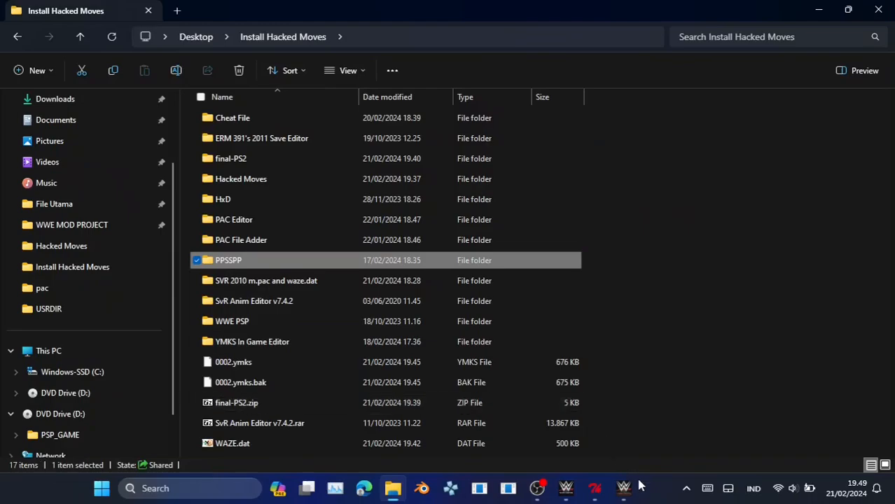
Switch to WAZE Editor and dismiss the scan result for move 11B8
mouse_move(639, 489)
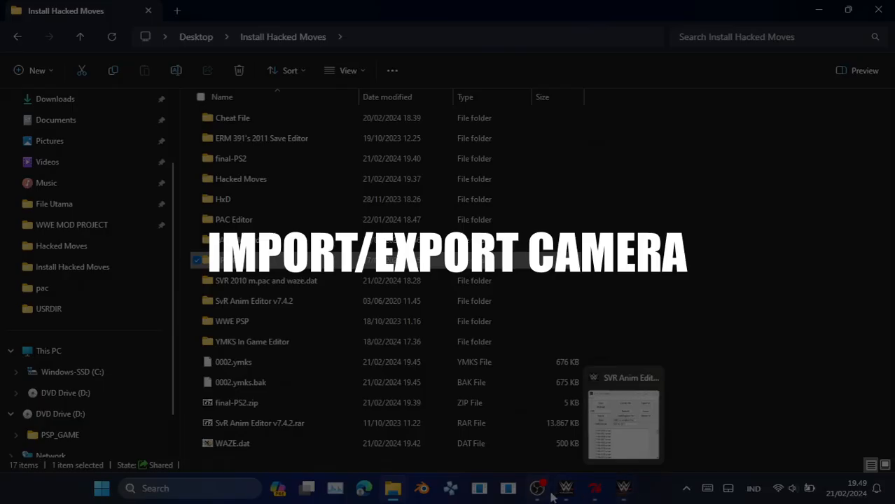
mouse_move(551, 494)
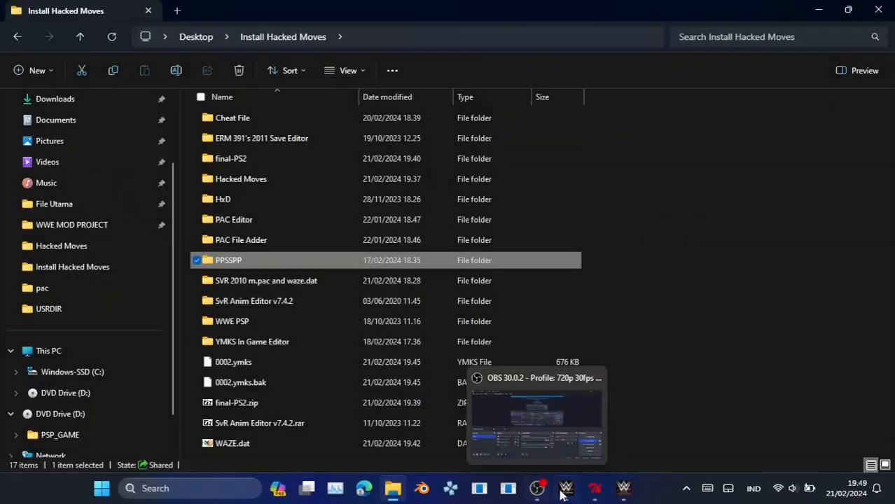
left_click(566, 489)
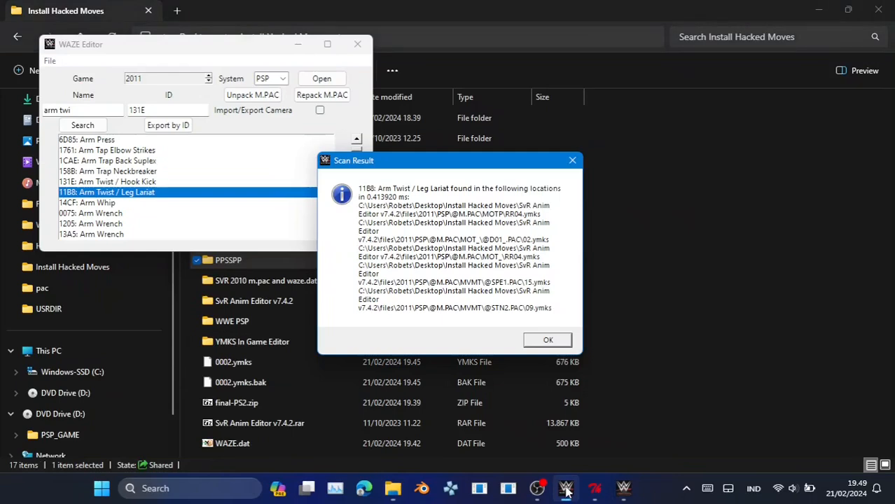
left_click(545, 341)
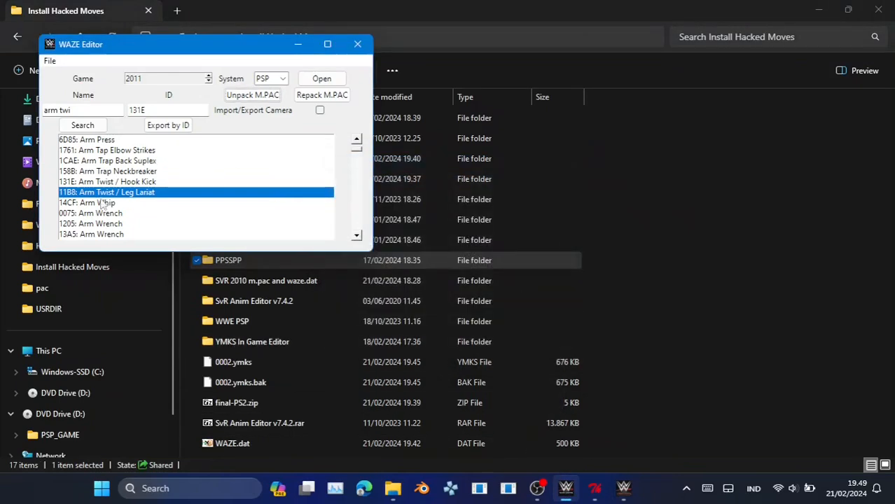
Search the move list for "cyclon" and select 1461: Cyclone 1
left_click_drag(89, 112, 21, 112)
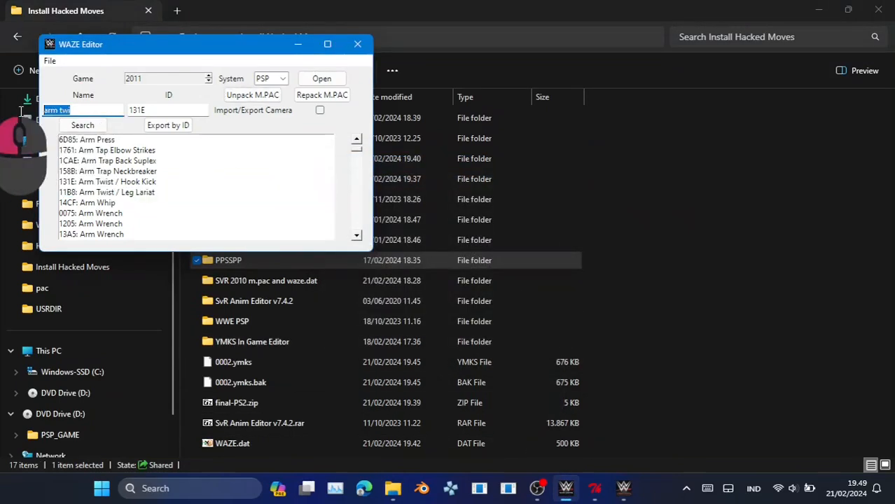
type("cycl")
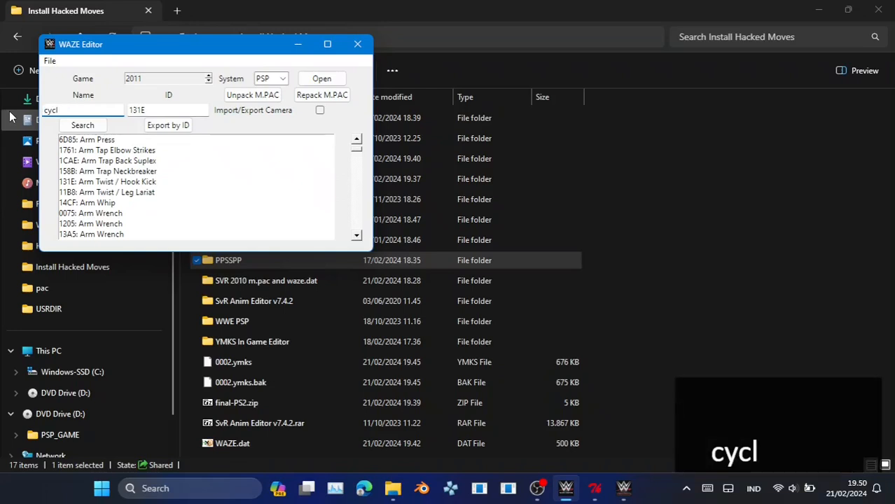
key("Return")
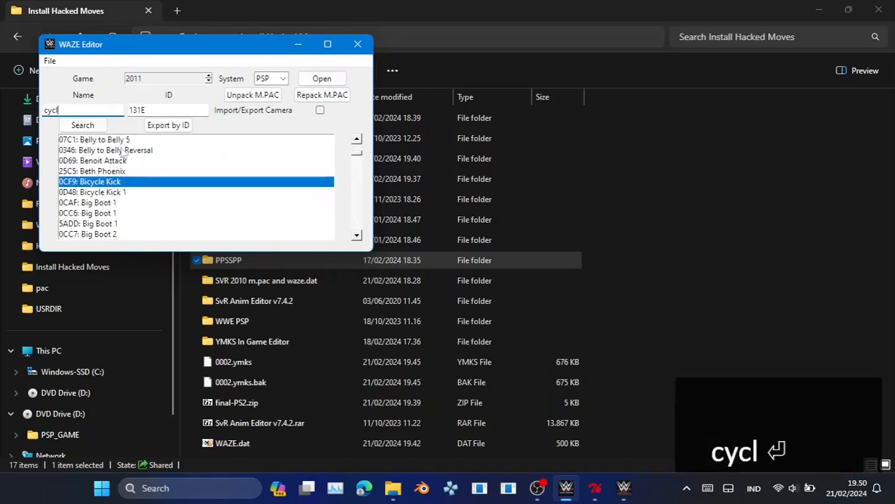
type("on")
key("Return")
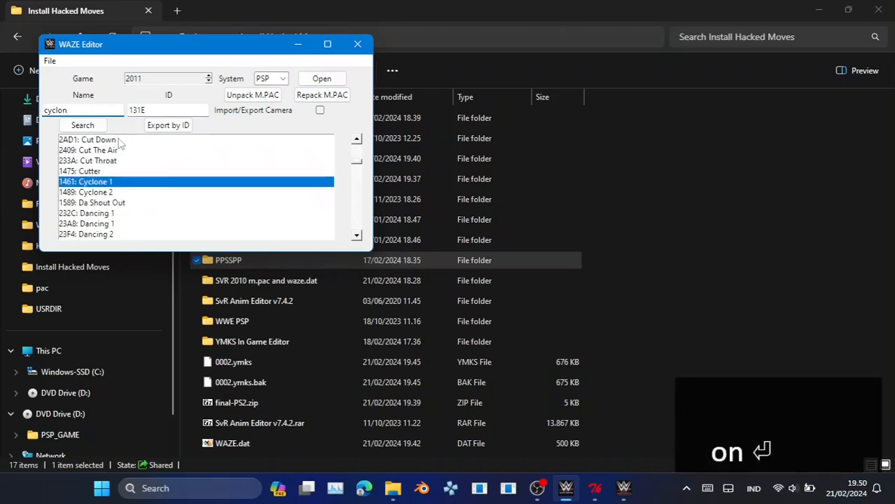
left_click(81, 184)
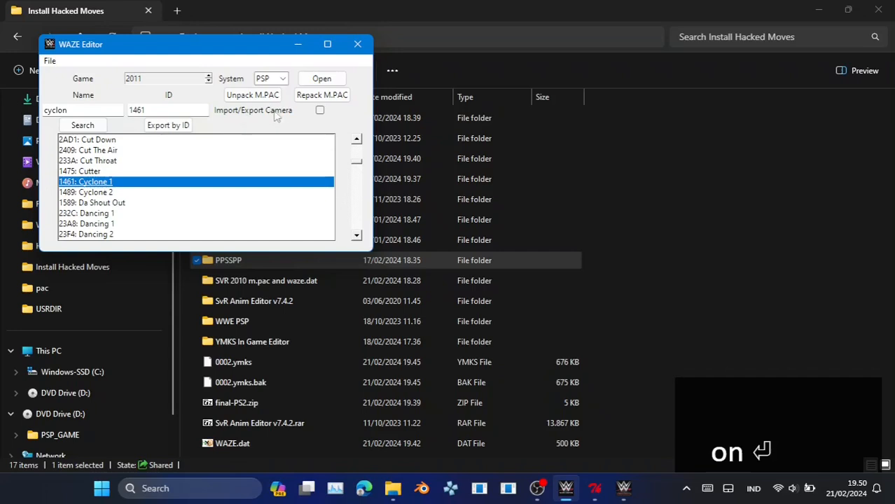
Export the Cyclone 1 animation with camera import/export enabled, saving it as 1461-Cyclone 1-PSP.zip in Install Hacked Moves
right_click(147, 182)
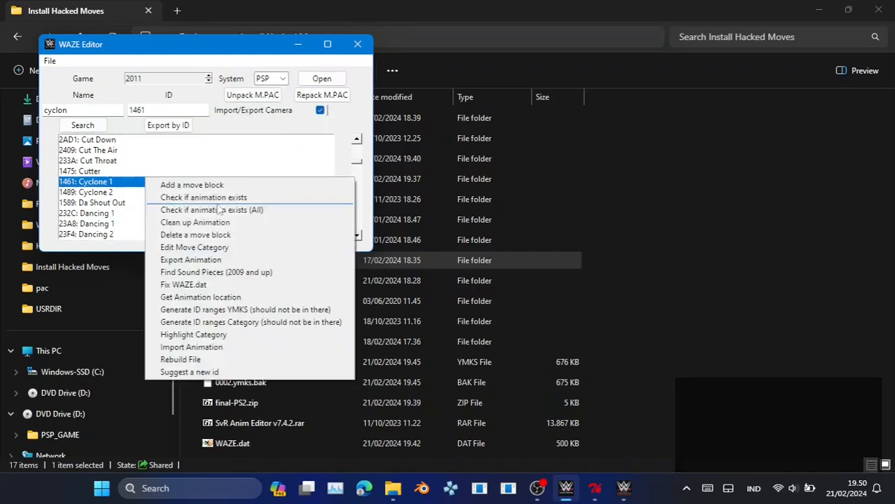
left_click(223, 260)
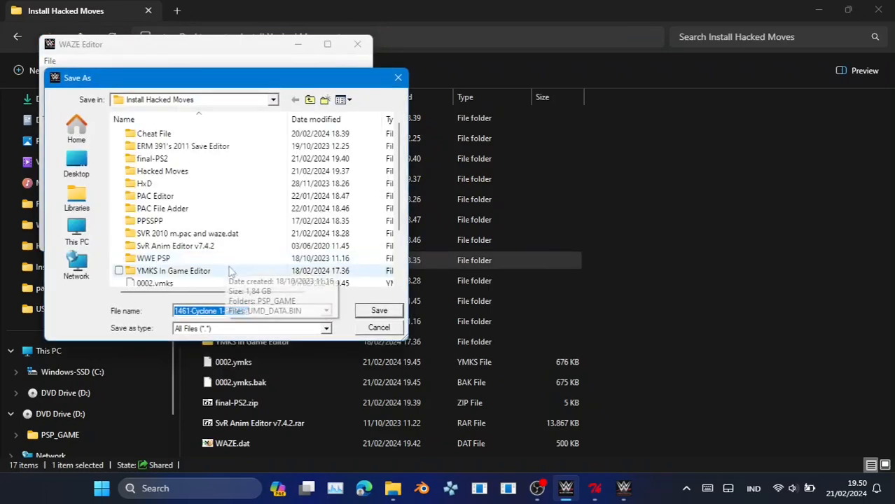
scroll(315, 265, "down", 2)
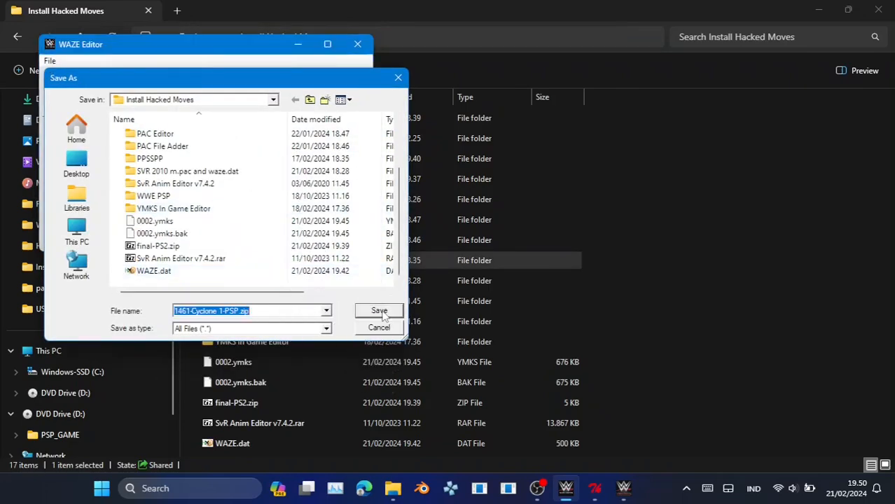
left_click(379, 312)
left_click(546, 287)
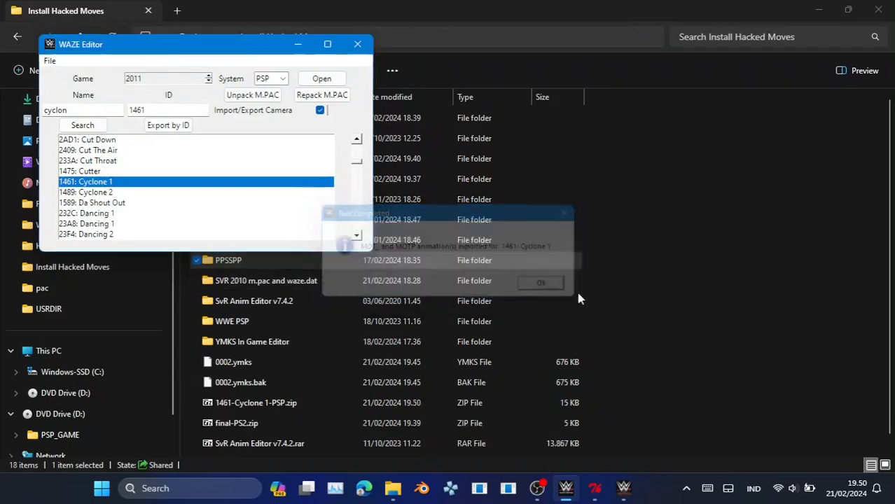
Open the MOT_ folder inside the exported 1461-Cyclone 1-PSP.zip archive
left_click(493, 342)
scroll(396, 398, "down", 1)
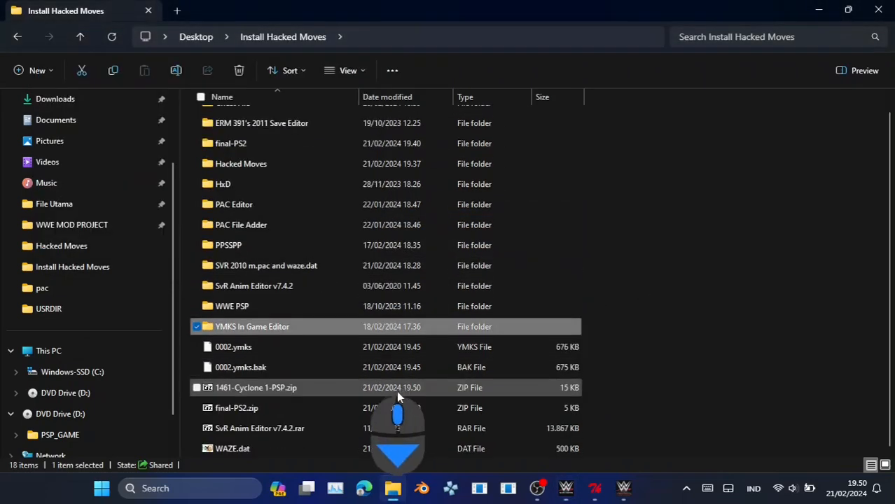
double_click(327, 393)
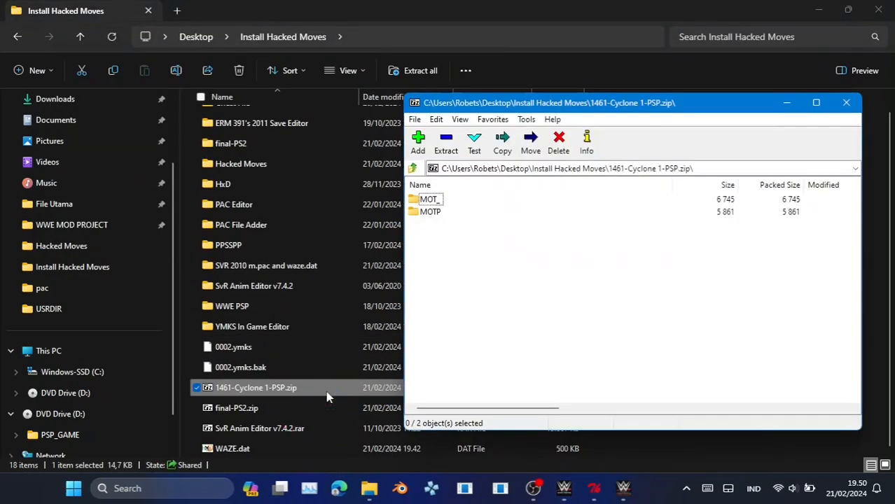
double_click(430, 201)
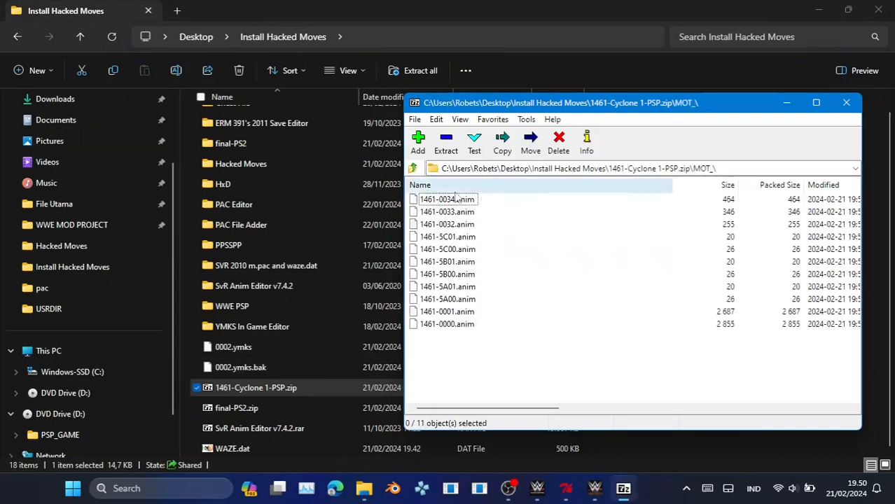
Copy all the archive's MOT_ animations except 1461-0000.anim and 1461-0001.anim into the final-PS2\MOTP folder
key("ctrl+a")
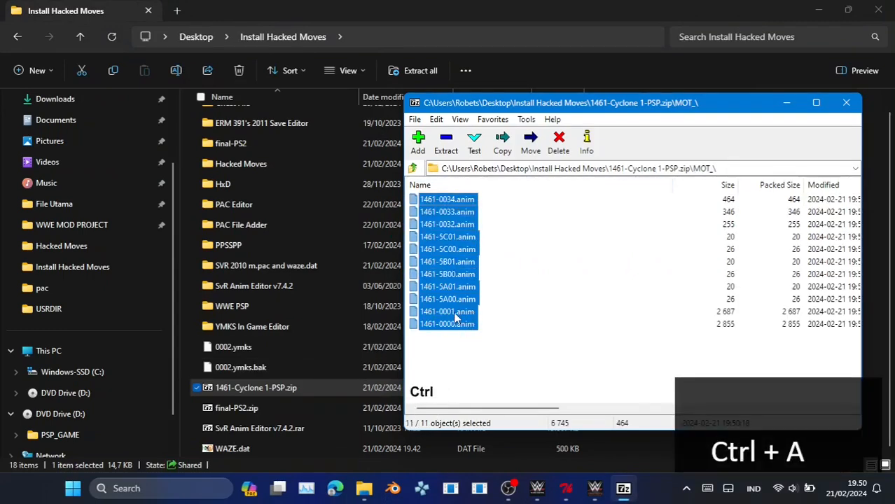
left_click(453, 311, "ctrl")
left_click(448, 324, "ctrl")
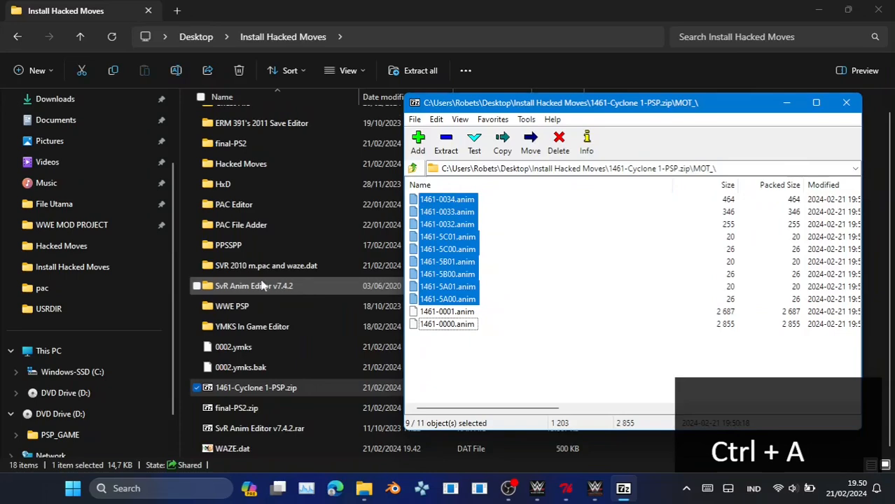
scroll(262, 239, "up", 1)
double_click(279, 161)
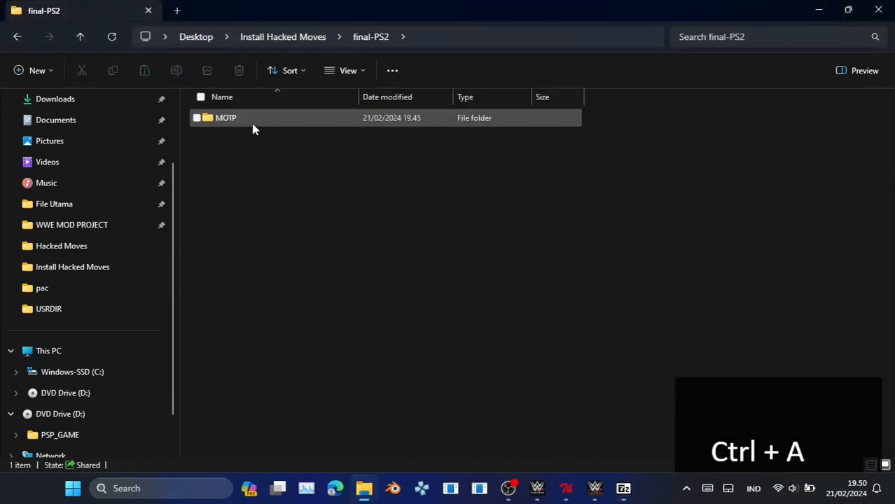
double_click(252, 122)
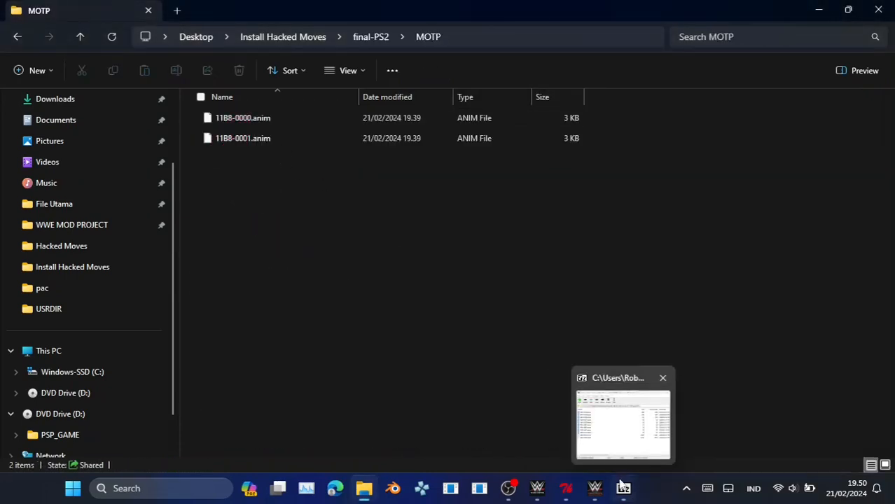
left_click(577, 398)
left_click_drag(446, 228, 288, 208)
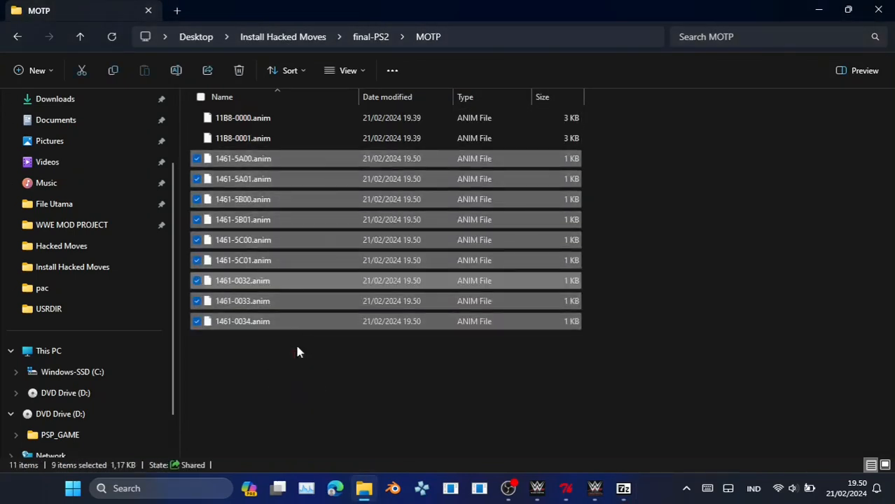
Rename 1461-5A00.anim as 11B8-5A00.anim, reusing the ID copied from 11B8-0001.anim
left_click(273, 138)
key("F2")
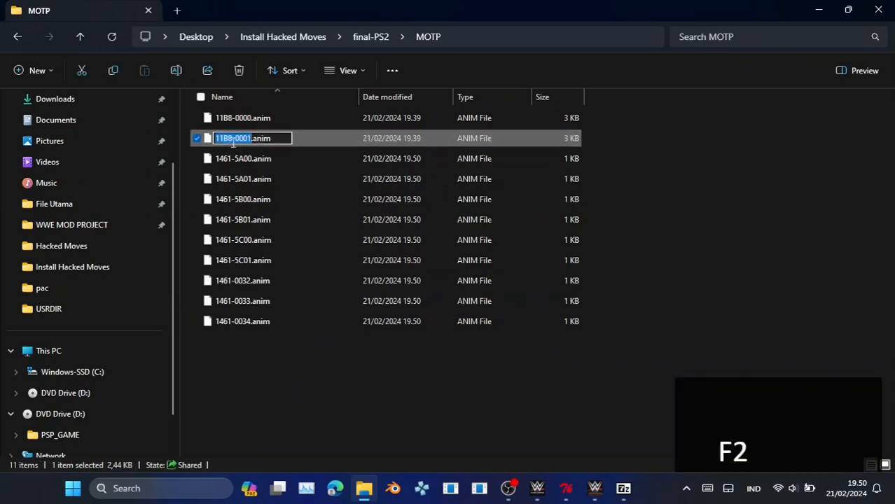
key("ctrl+c")
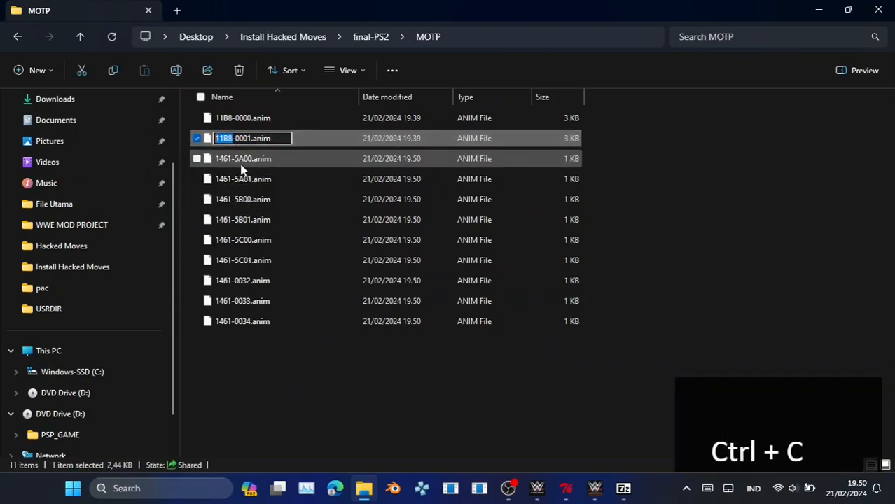
left_click(242, 161)
key("F2")
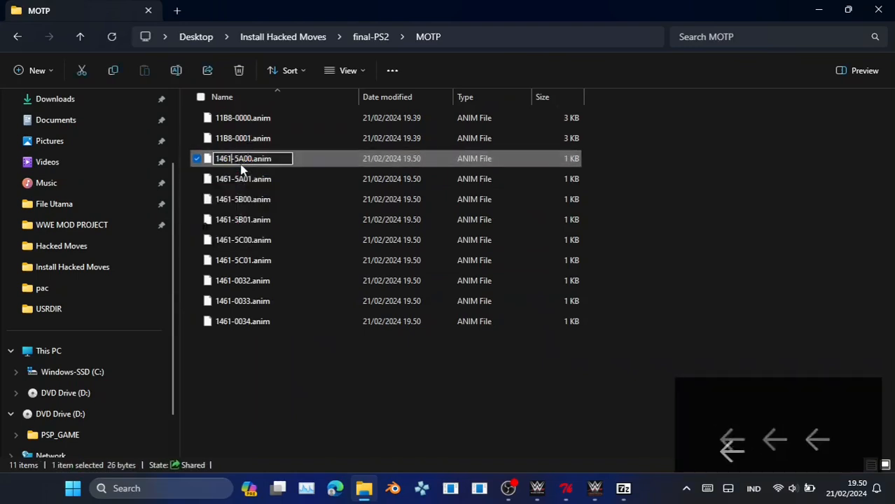
key("Return")
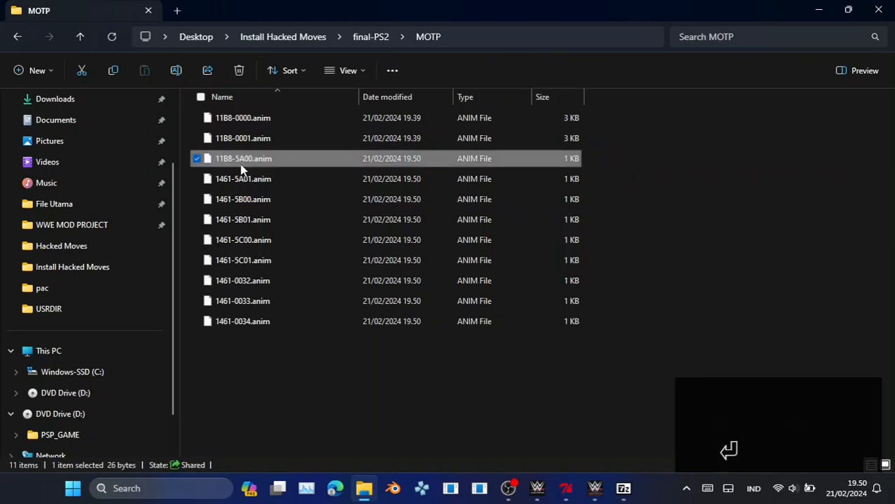
Load all files of the MOTP folder into Bulk Rename Utility and set it to replace 1461 with 11B8
key("ctrl+a")
right_click(278, 199)
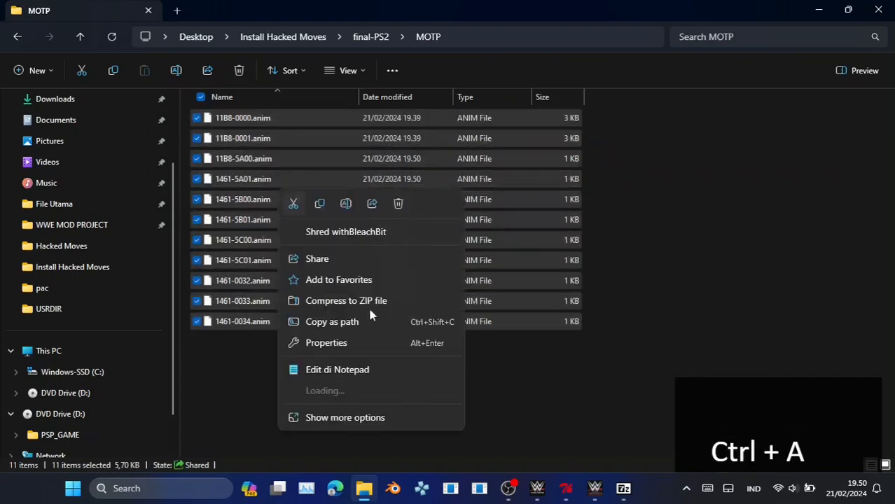
left_click(374, 420)
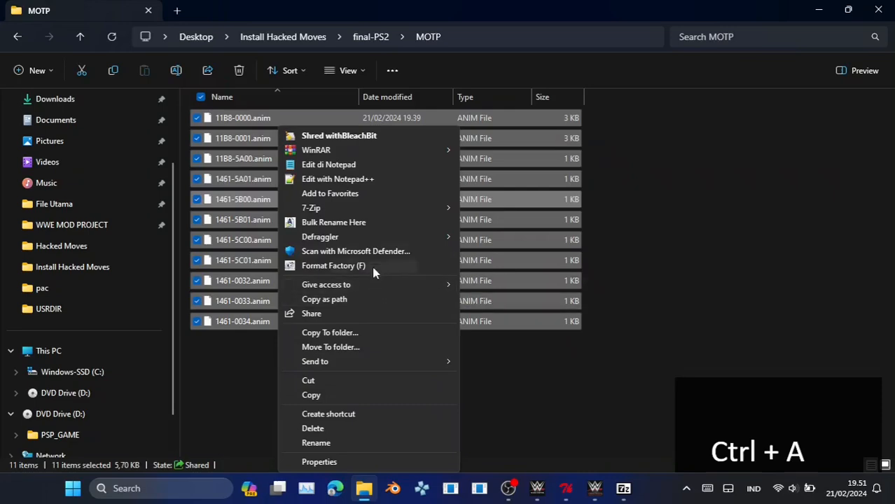
left_click(367, 221)
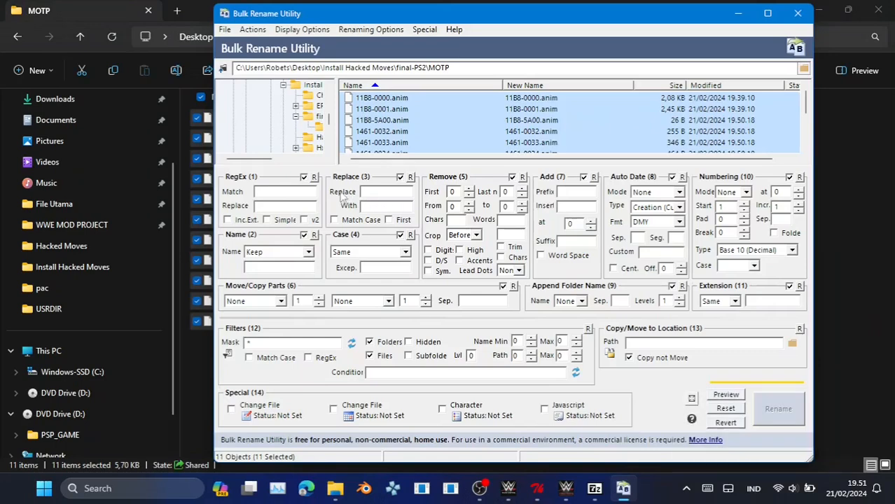
left_click(374, 191)
type("1461")
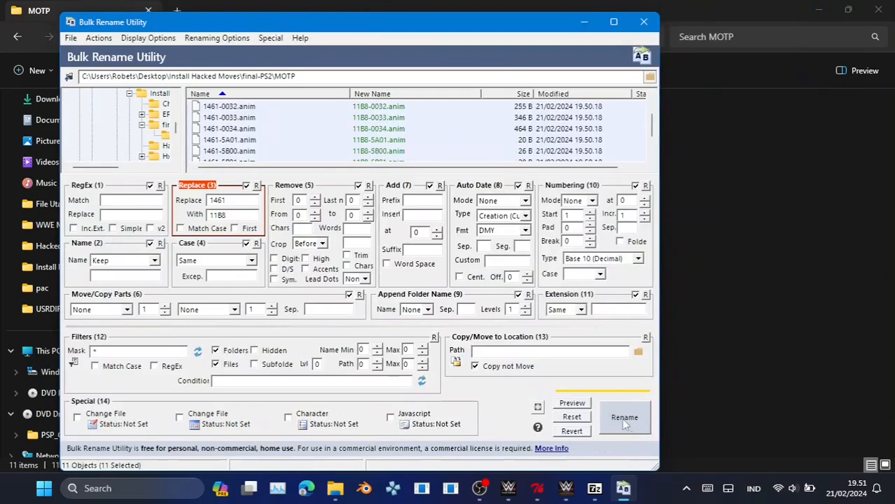
Preview the new file names, apply the bulk rename and close Bulk Rename Utility
left_click(572, 404)
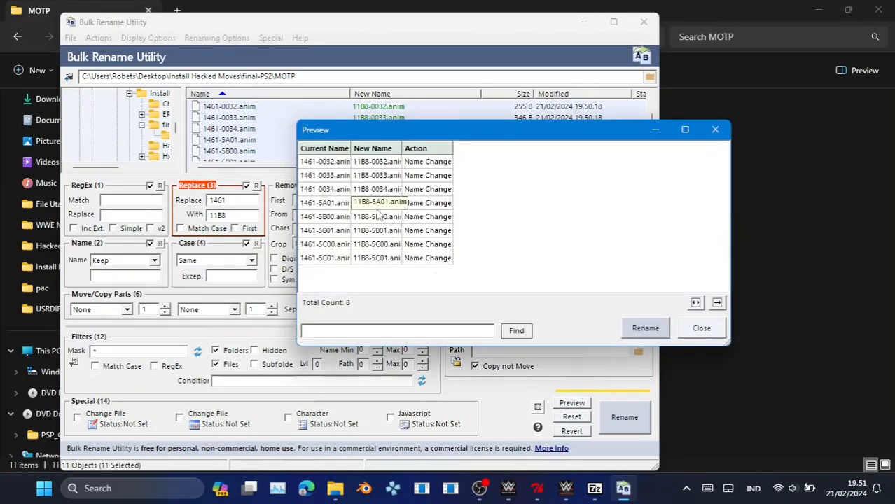
left_click(645, 327)
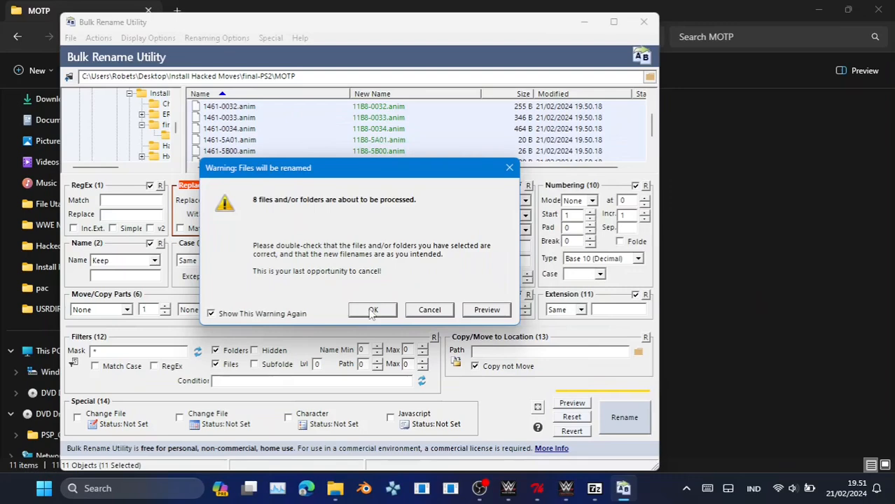
left_click(372, 312)
left_click(427, 313)
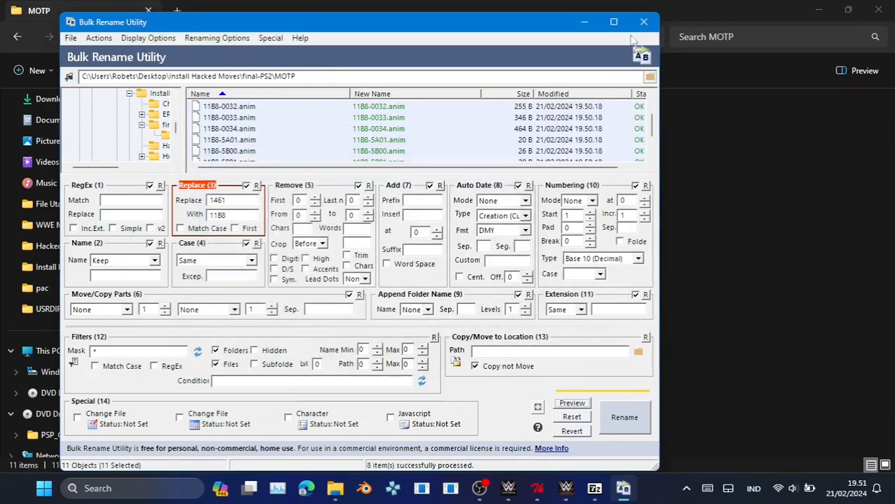
left_click(643, 22)
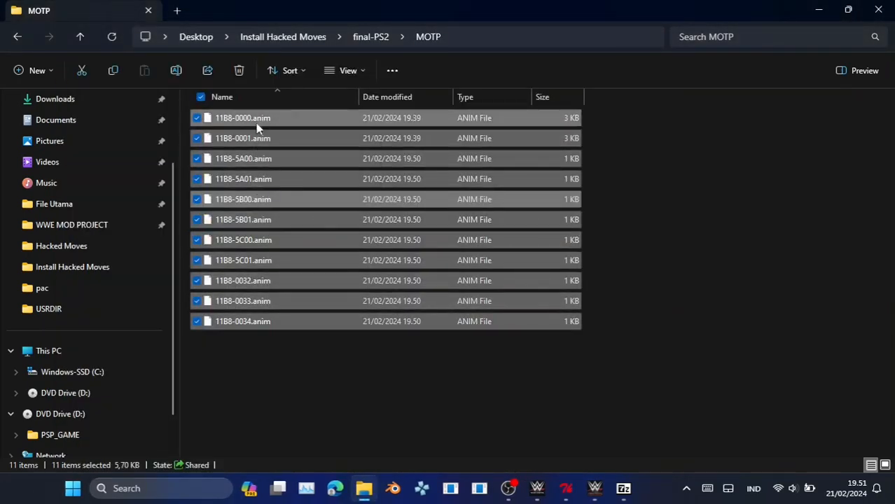
left_click(476, 404)
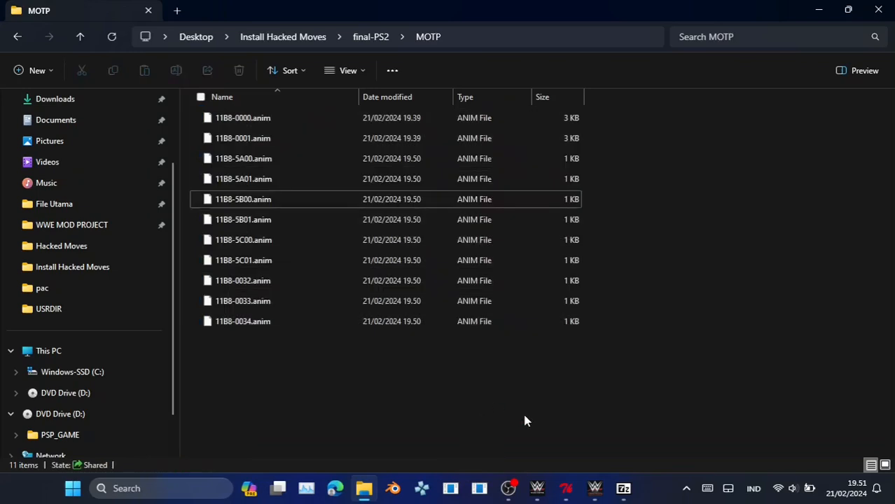
Switch to SVR Anim Editor, find ID 11B8 and delete 11B8-0032.anim, 11B8-0033.anim and 11B8-0034.anim from the archive
left_click(595, 488)
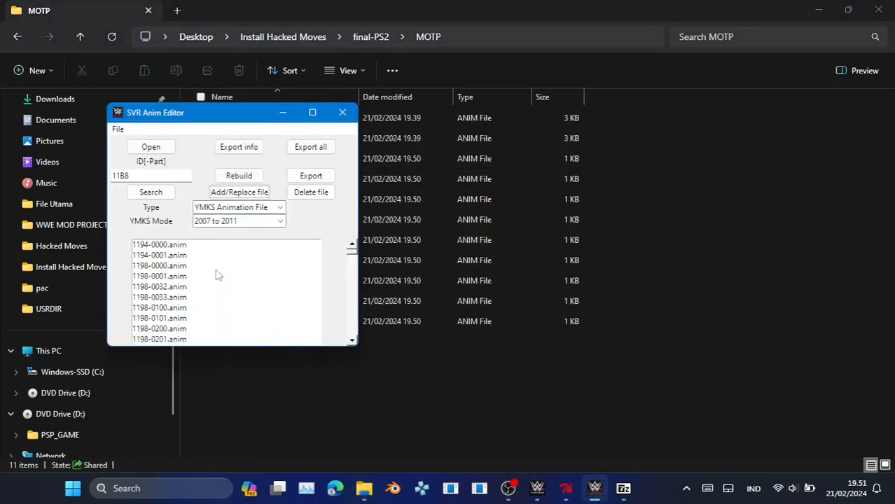
left_click(155, 192)
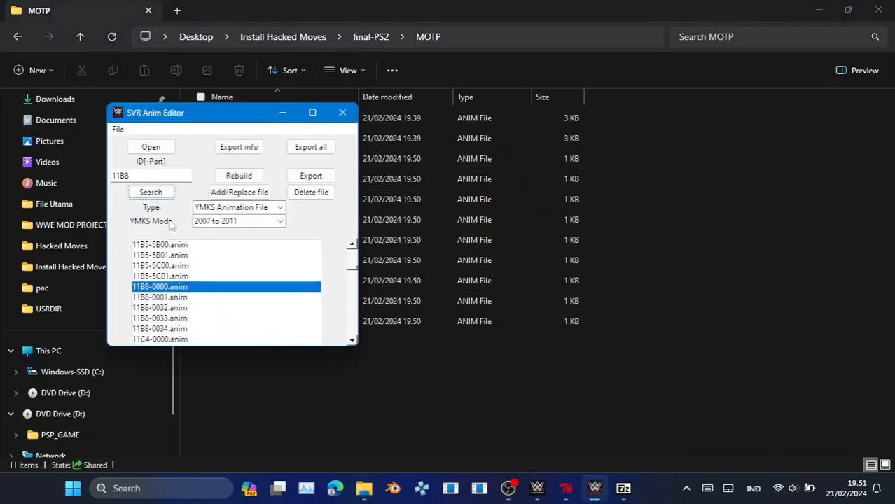
left_click(174, 308, "ctrl")
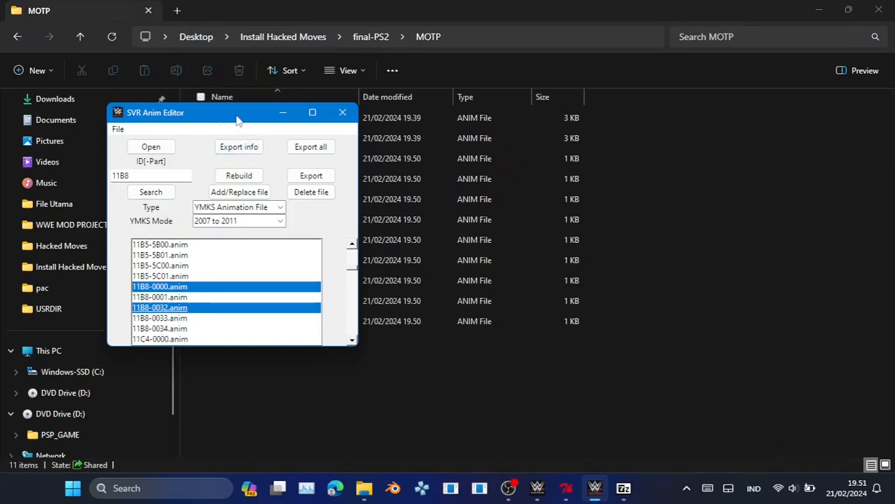
left_click_drag(236, 120, 264, 83)
left_click(208, 249, "ctrl")
scroll(209, 252, "down", 1)
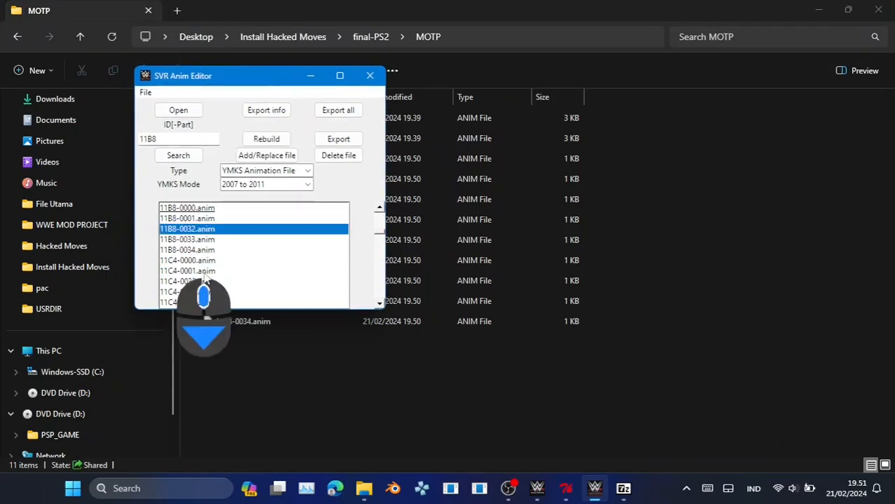
left_click(210, 240, "ctrl")
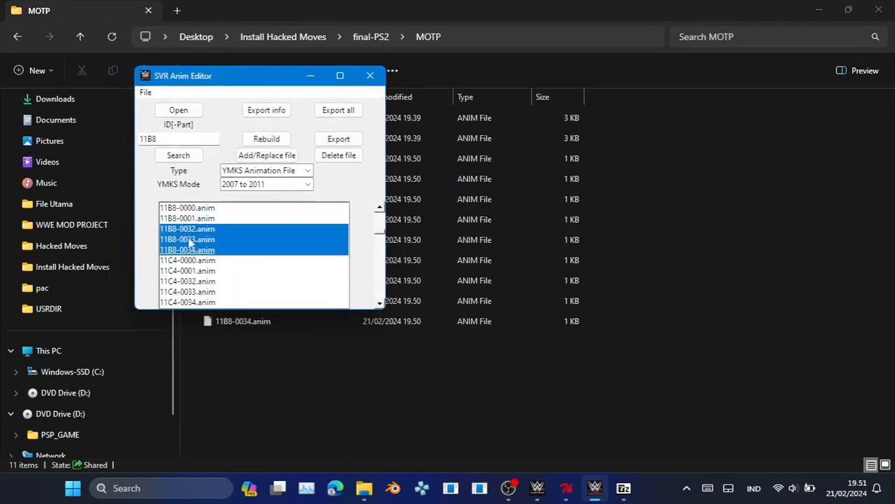
left_click(325, 156)
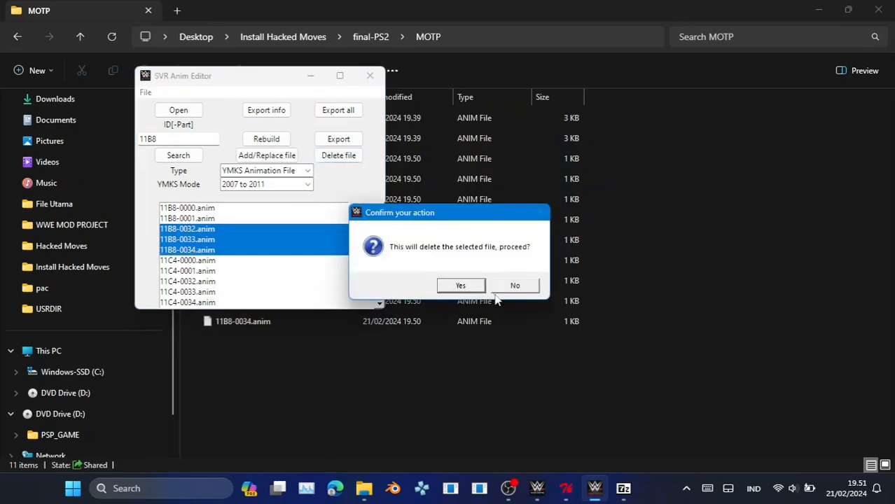
left_click(462, 284)
left_click(494, 286)
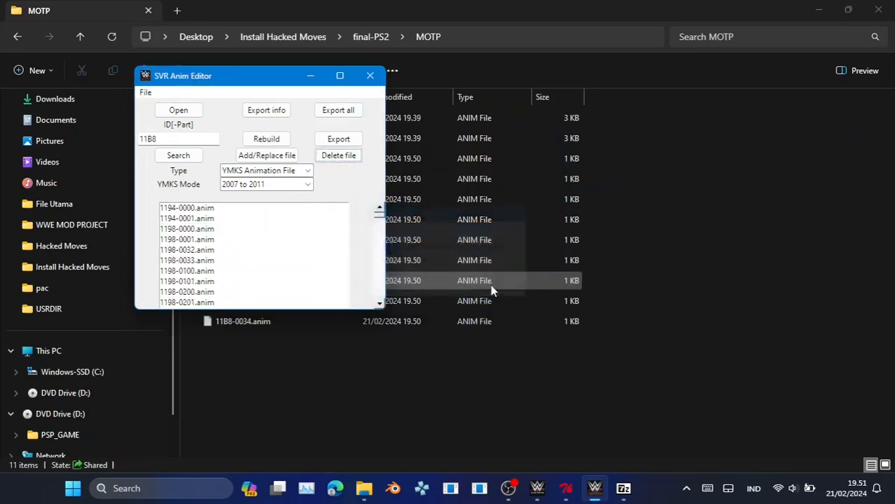
Add all 11B8 files from final-PS2\MOTP except 11B8-0000.anim and 11B8-0001.anim to the archive, then check the 11B8 entries
left_click(273, 157)
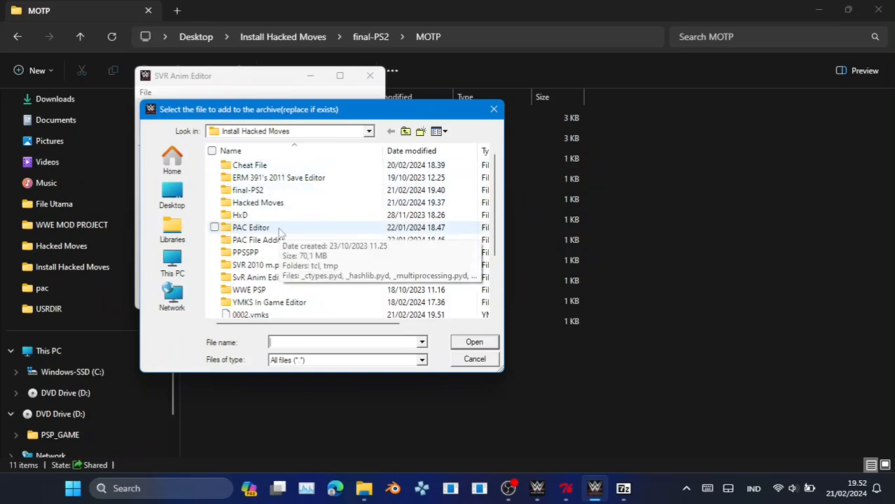
left_click(267, 193)
double_click(267, 193)
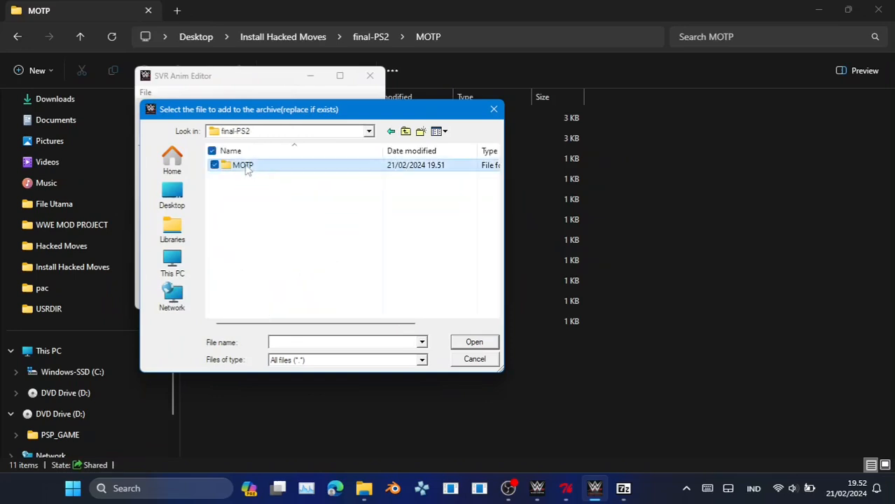
double_click(249, 166)
key("ctrl+a")
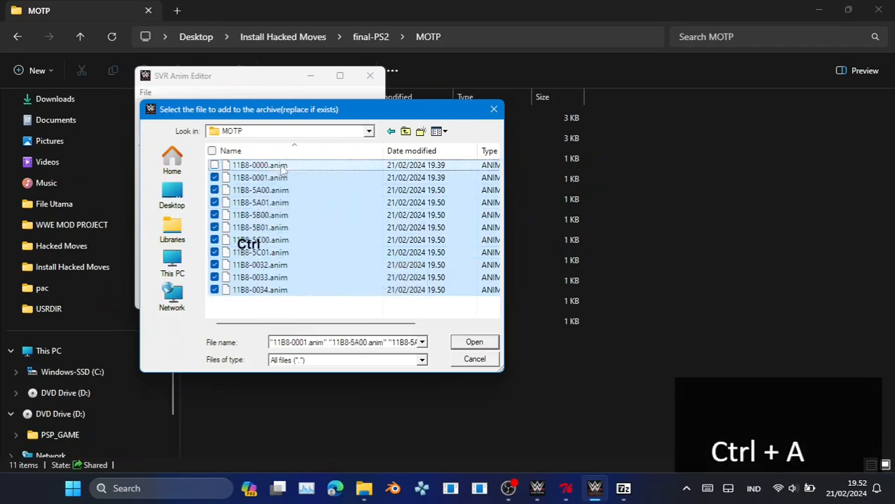
left_click(279, 177, "ctrl")
left_click(472, 342)
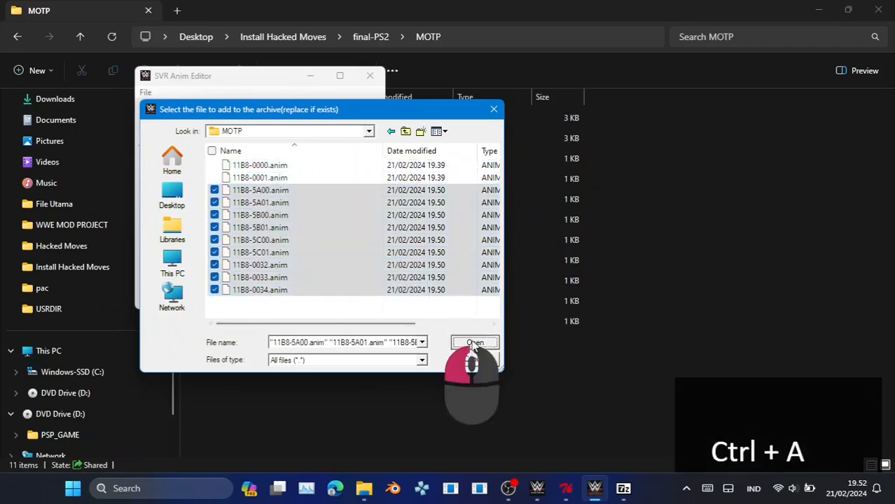
left_click(482, 283)
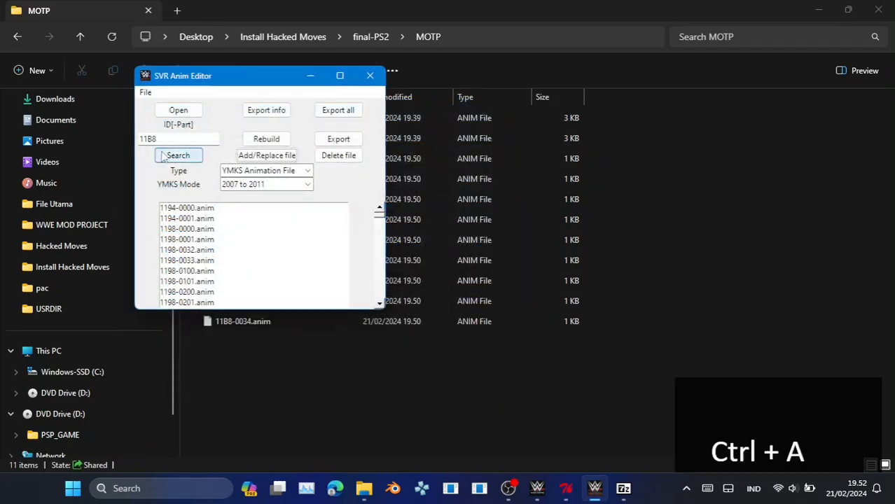
scroll(214, 277, "down", 3)
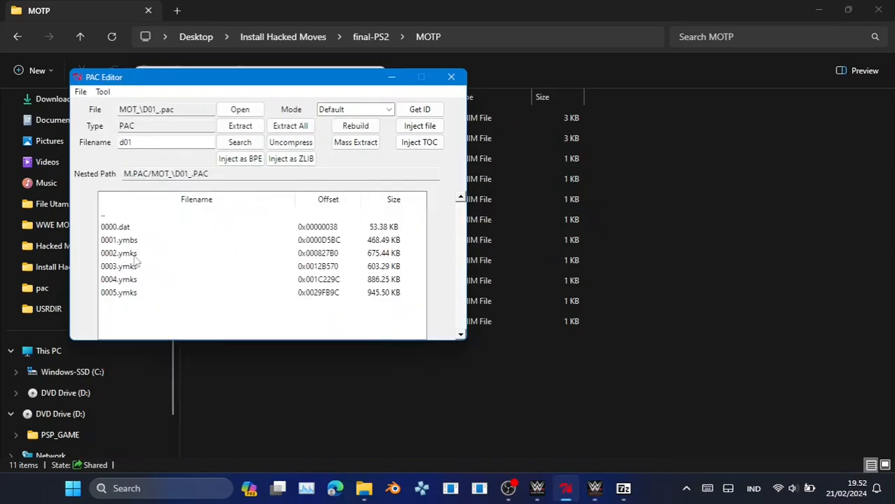
In PAC Editor, inject the 0002.ymks file from the Install Hacked Moves folder into the 0002.ymks entry of MOT_\D01_.pac
left_click(138, 256)
left_click(420, 126)
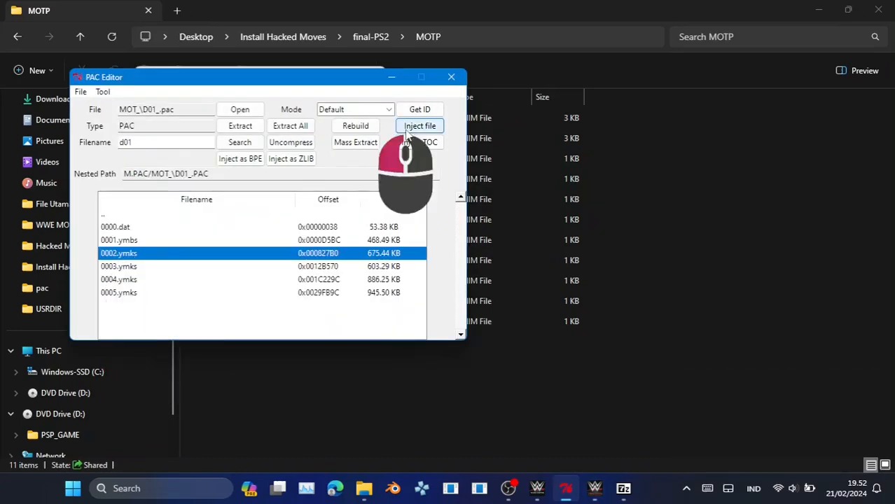
left_click(341, 132)
left_click(341, 132)
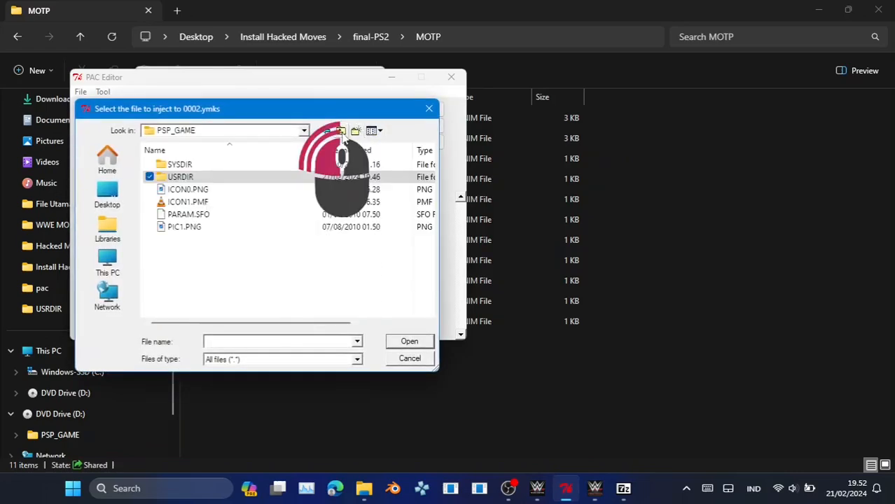
left_click(341, 132)
left_click(341, 132)
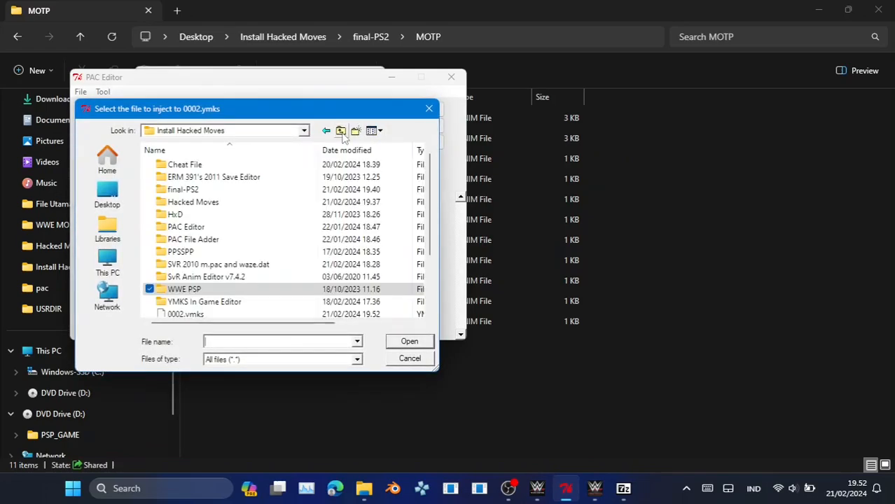
double_click(189, 313)
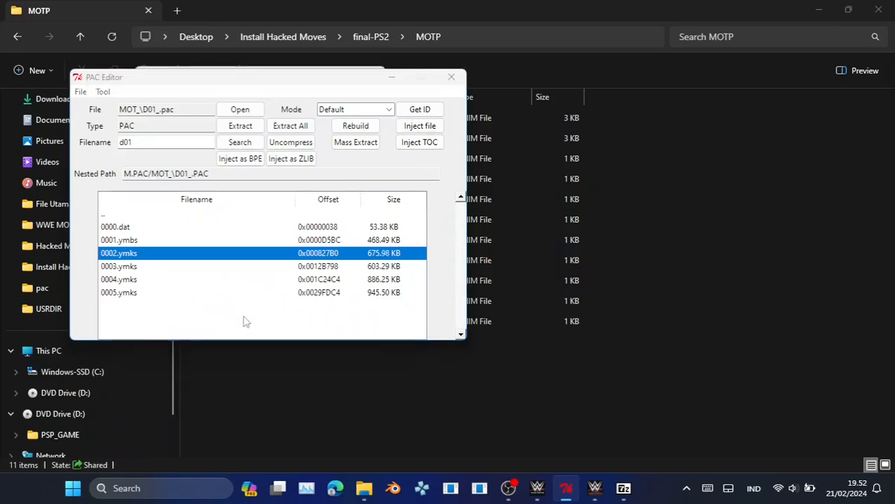
left_click(486, 287)
Open m.pac in PAC Editor and update plistpsp.arc in the USRDIR folder from it
left_click(239, 109)
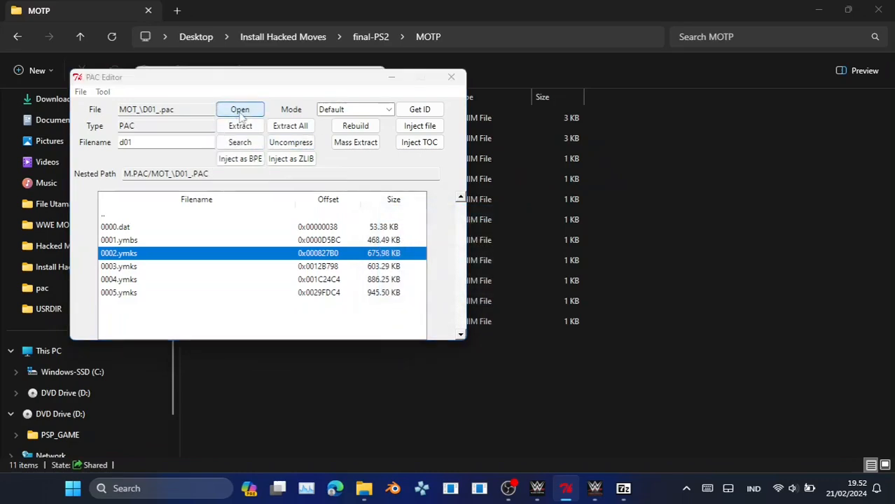
scroll(219, 271, "down", 3)
double_click(200, 240)
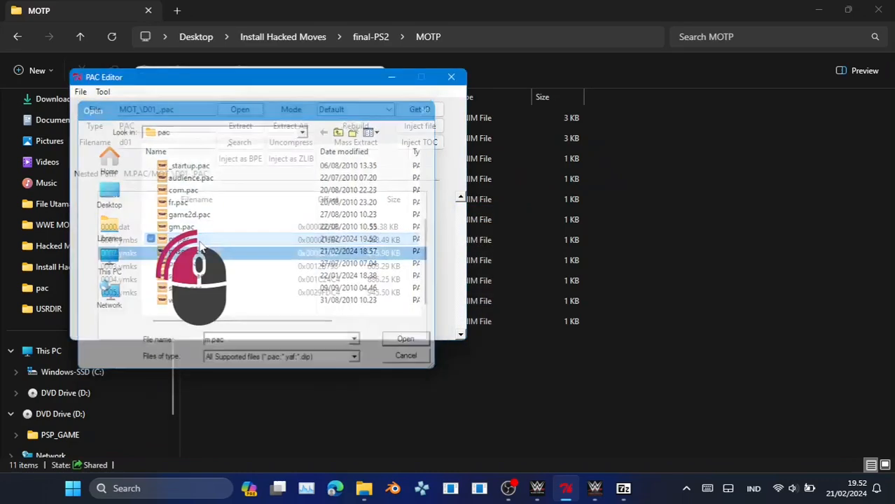
left_click(424, 116)
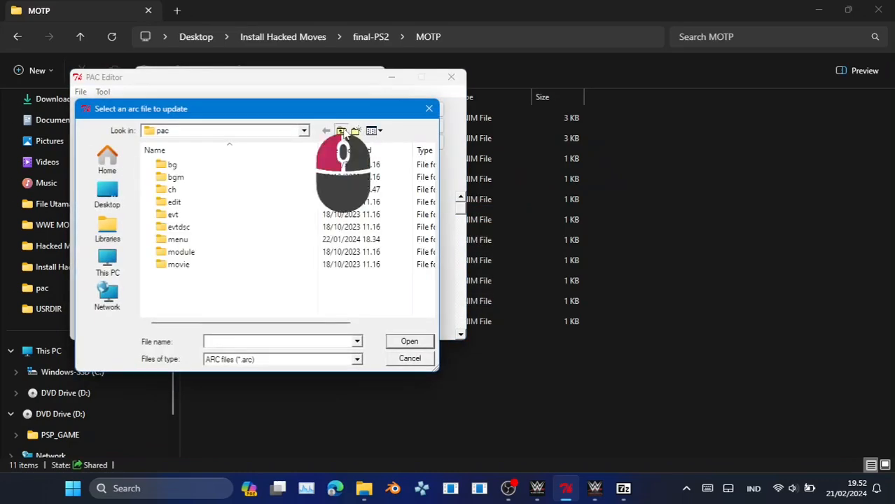
left_click(341, 130)
double_click(210, 202)
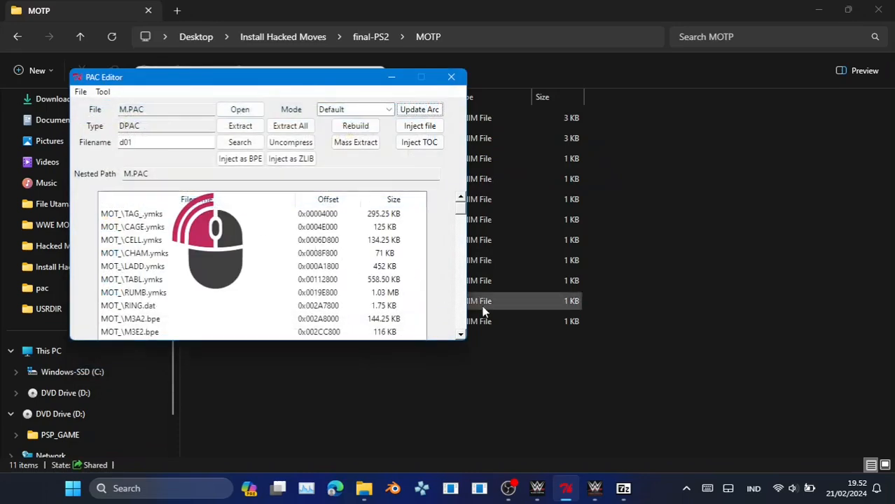
left_click(483, 285)
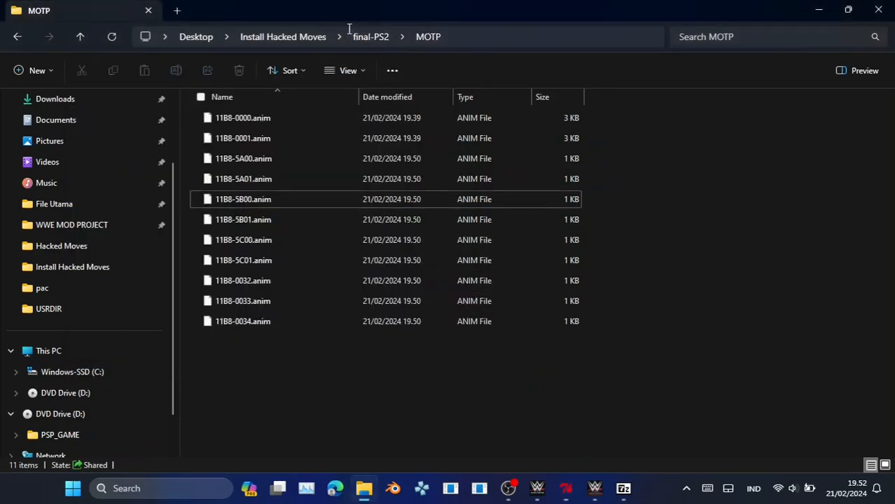
In WWE PSP\PSP_GAME\USRDIR, delete the old plistpsp.arc and rename plistpsp.arc-NEW as plistpsp.arc
left_click(283, 37)
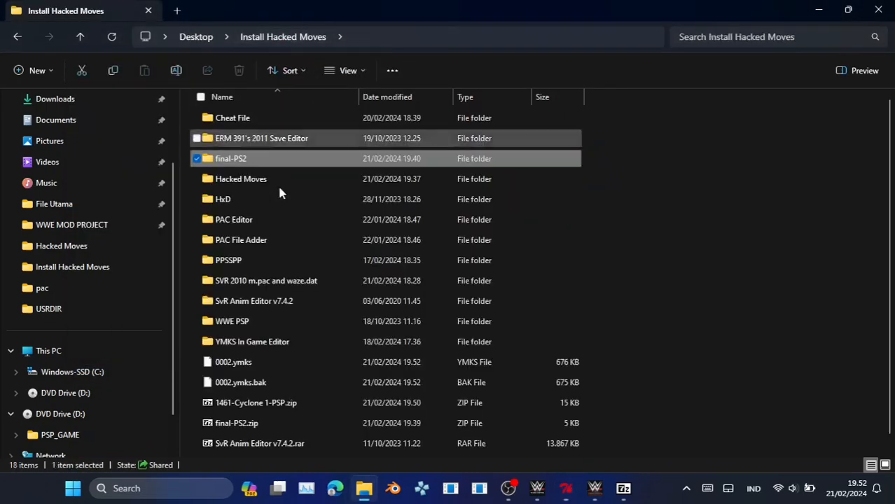
double_click(260, 321)
double_click(267, 118)
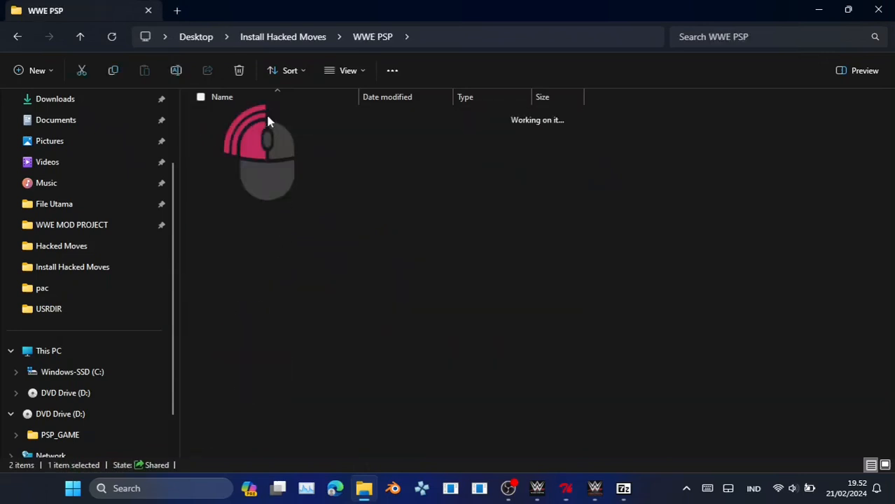
double_click(253, 140)
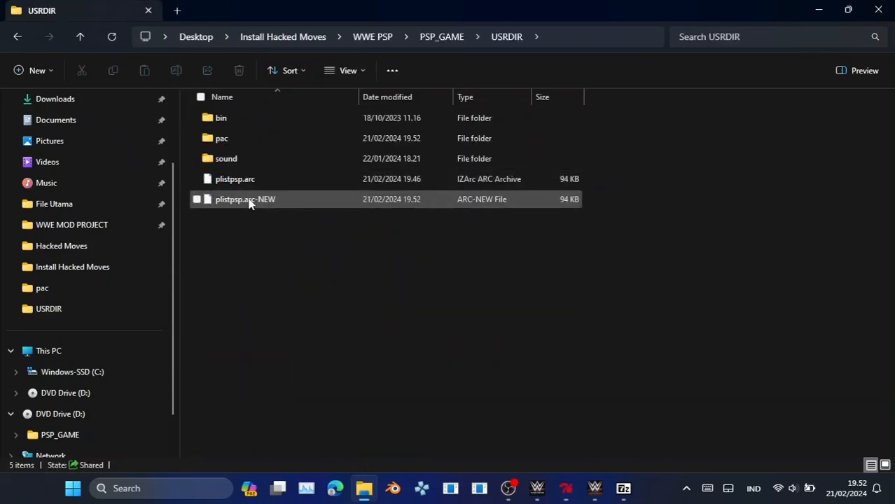
left_click(253, 180)
key("Delete")
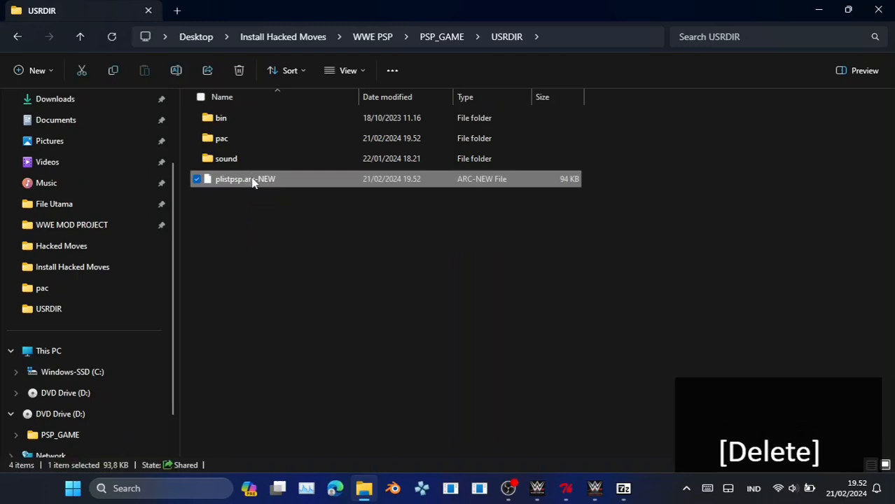
key("F2")
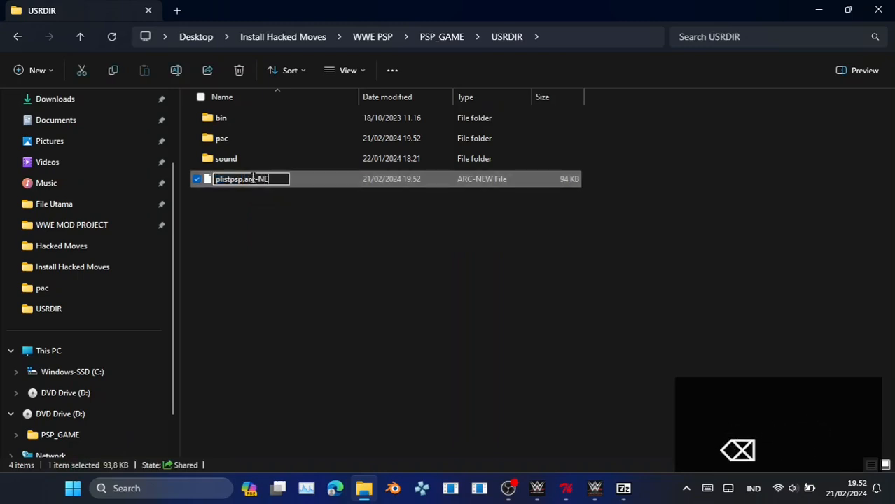
key("Return")
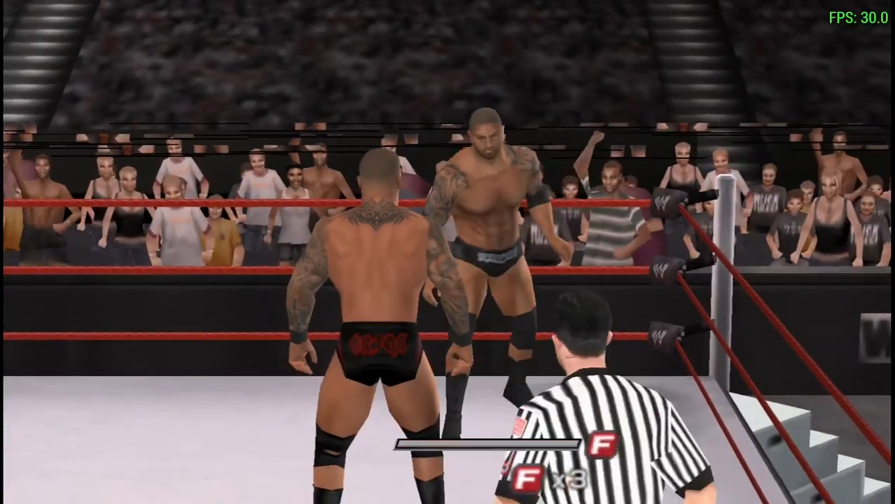
Test the installed move in a PPSSPP match
key("s")
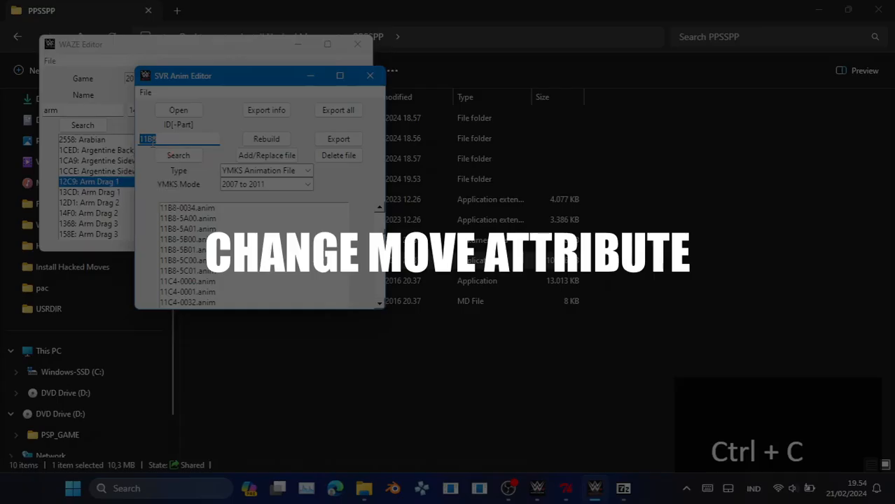
Search for 11B8 in WAZE Editor and open the category editor of the Arm Twist / Leg Lariat move
left_click_drag(84, 110, 28, 107)
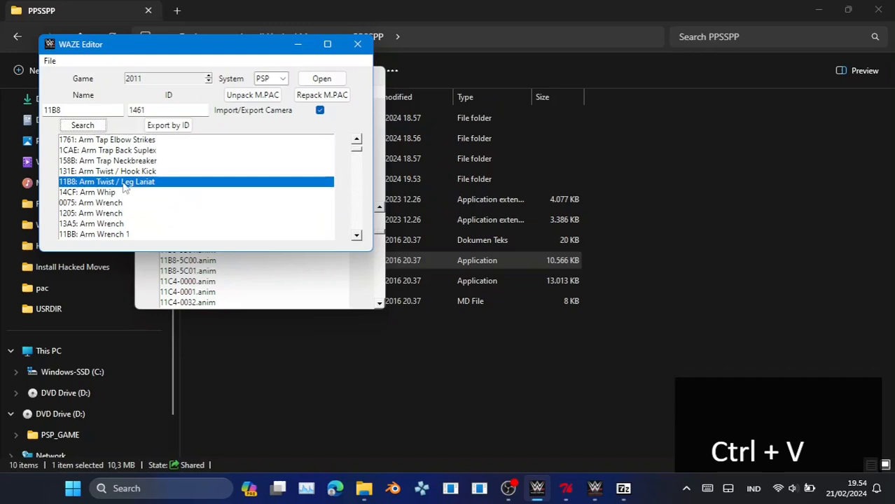
right_click(125, 184)
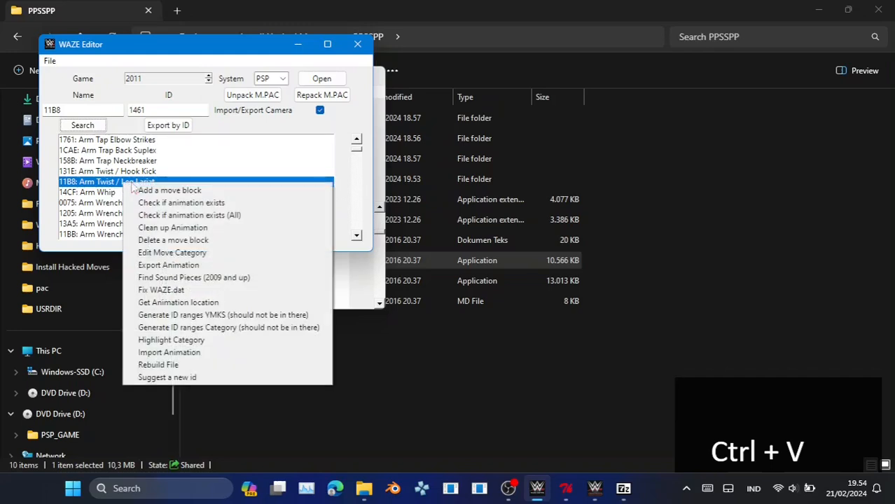
left_click(172, 253)
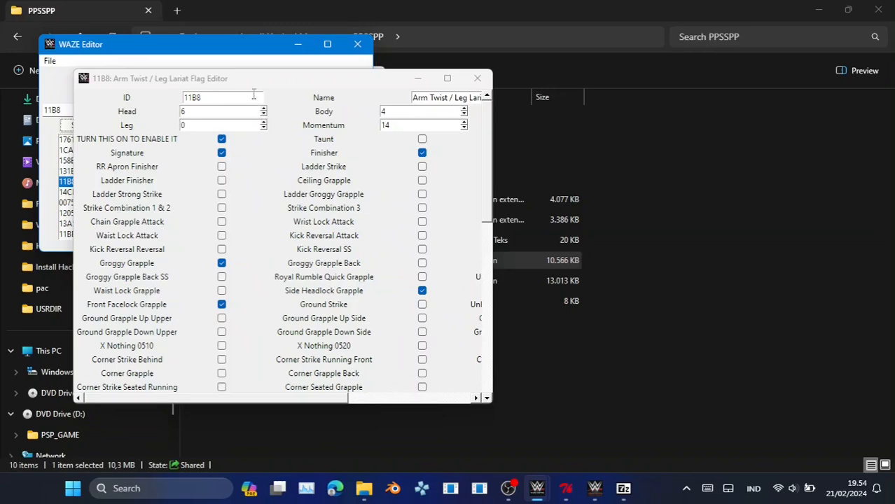
Widen the flag editor for move 11B8 and rename the move as A-Town Down
left_click_drag(253, 86, 263, 81)
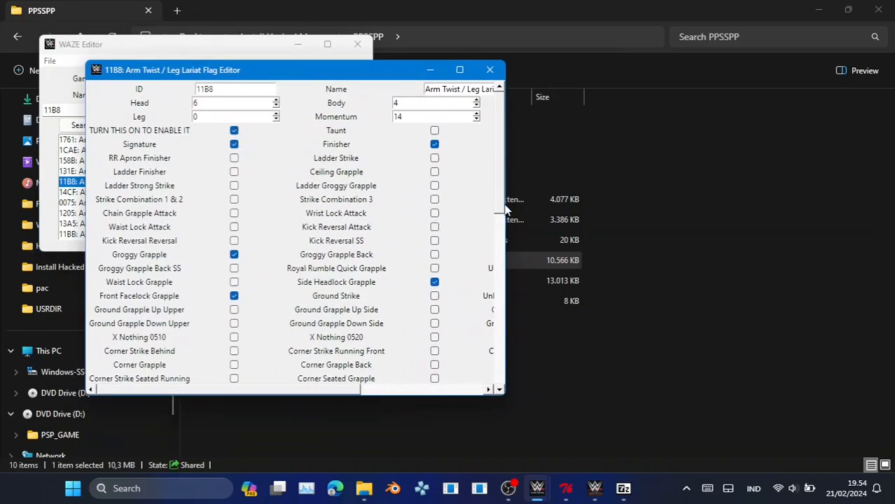
left_click_drag(504, 203, 597, 204)
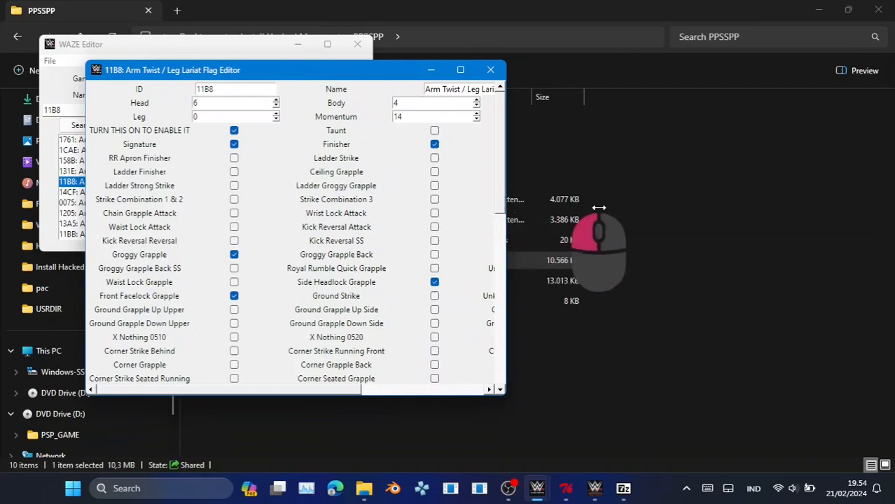
left_click_drag(315, 394, 394, 394)
left_click_drag(422, 89, 328, 90)
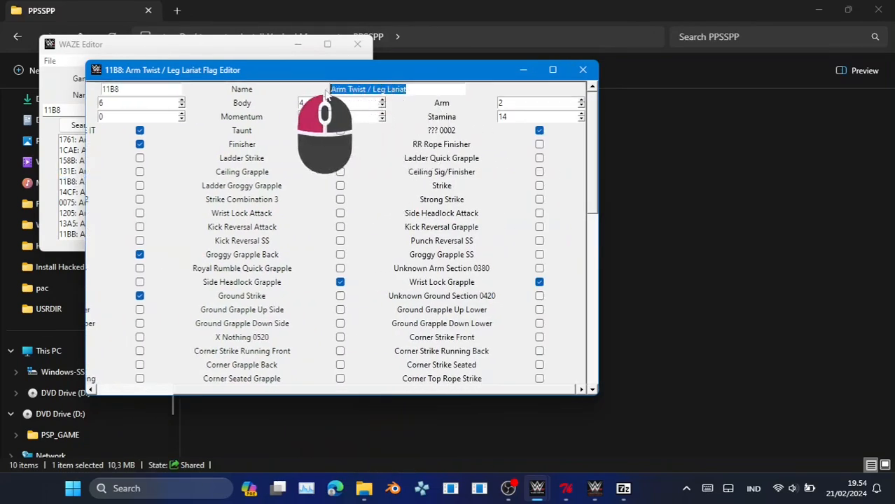
type("A-Town Down")
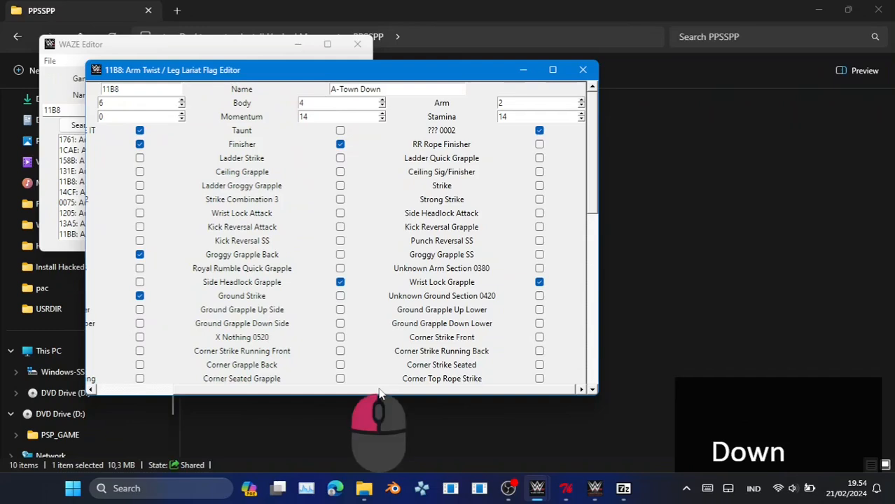
Set the A-Town Down move's damage values to Head 14, Body 0 and Arm 0
left_click_drag(403, 394, 320, 394)
double_click(196, 103)
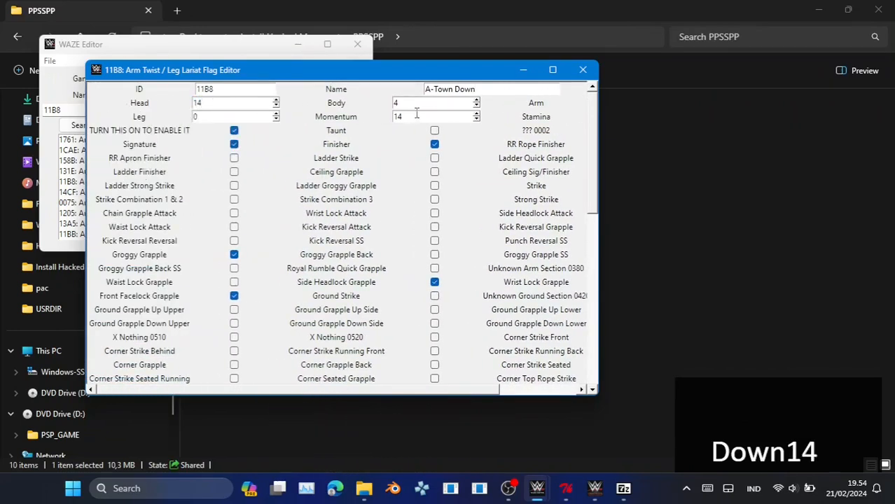
double_click(395, 103)
left_click_drag(268, 392, 301, 393)
type("0")
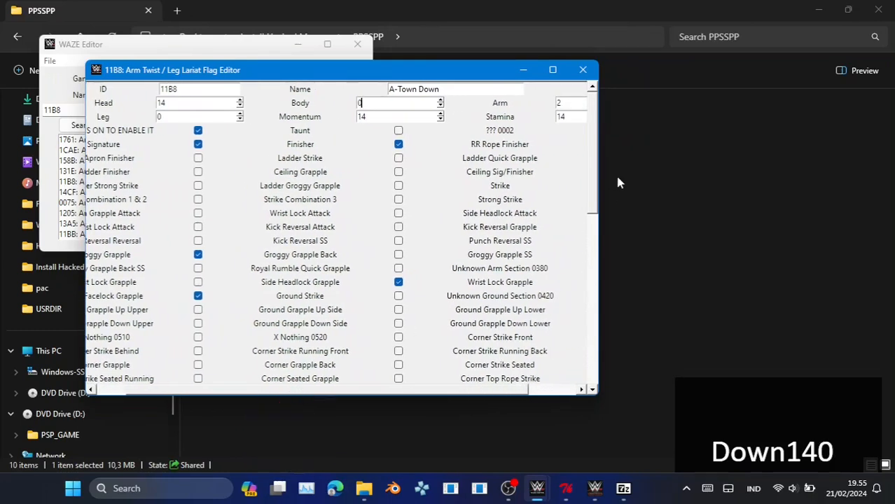
double_click(566, 103)
type("0")
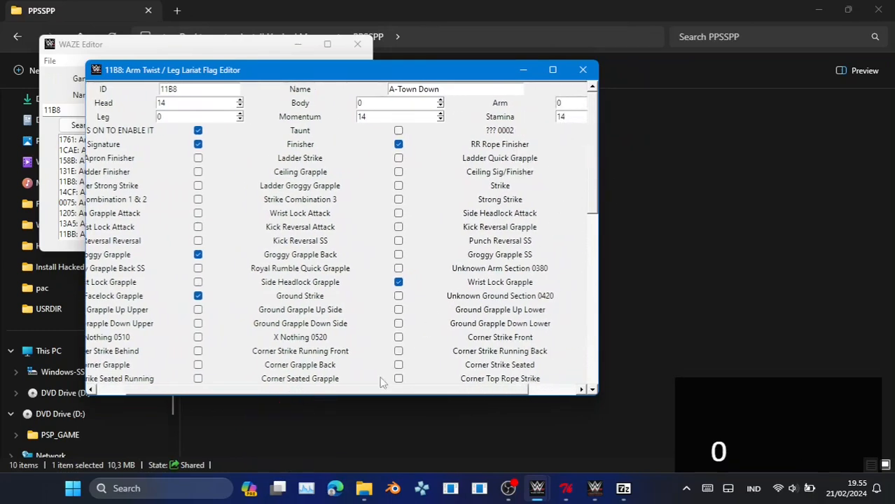
left_click(352, 330)
Enable the * NEW flag for the move, then set the flags and save the file
left_click_drag(592, 193, 588, 303)
left_click(234, 359)
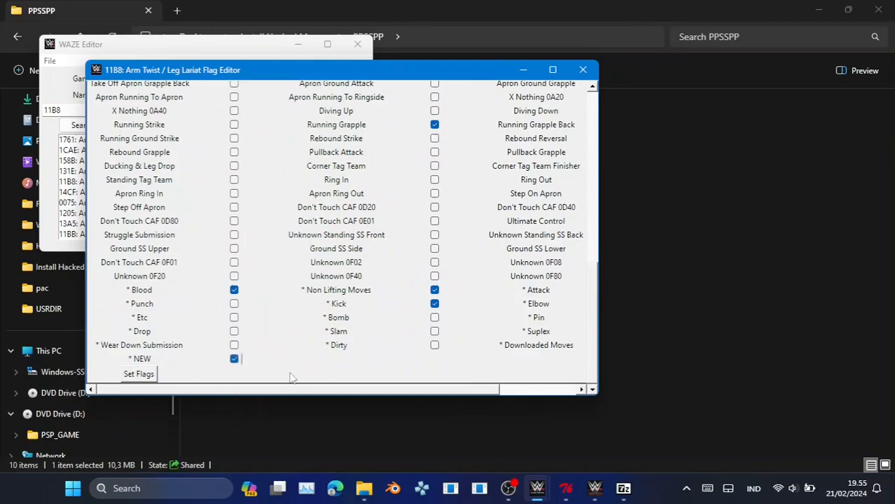
left_click_drag(595, 303, 588, 322)
left_click(139, 375)
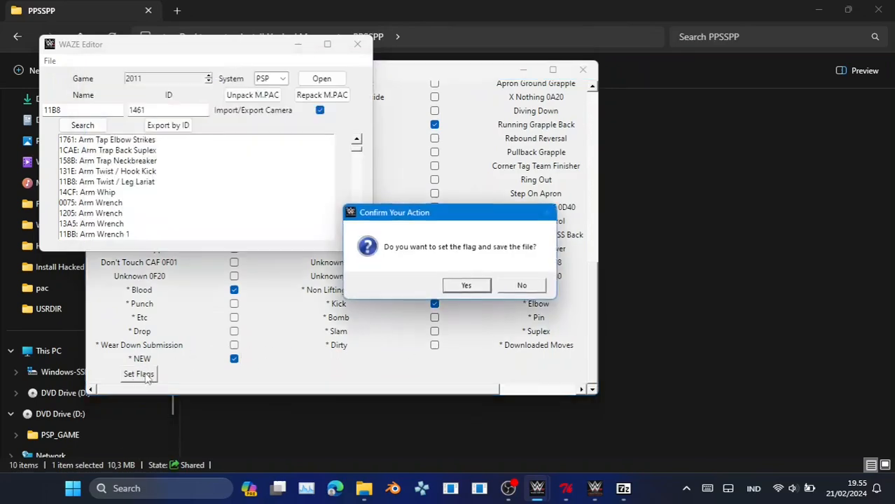
left_click(467, 286)
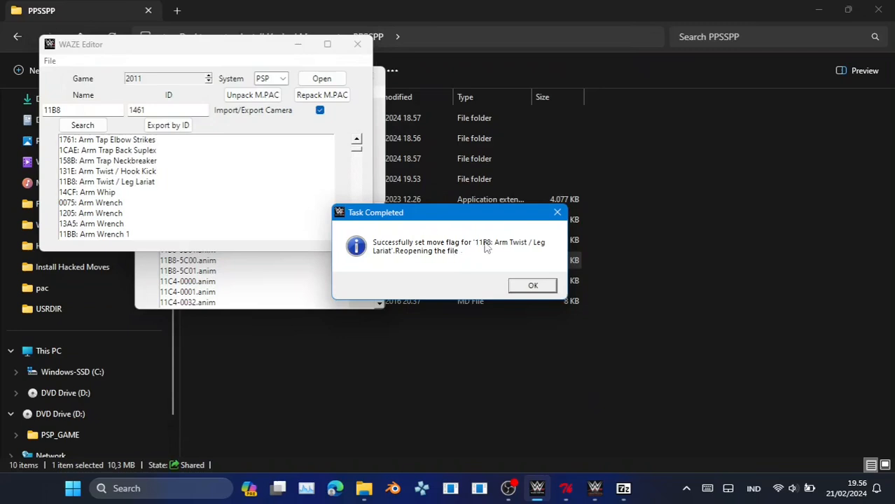
left_click(537, 285)
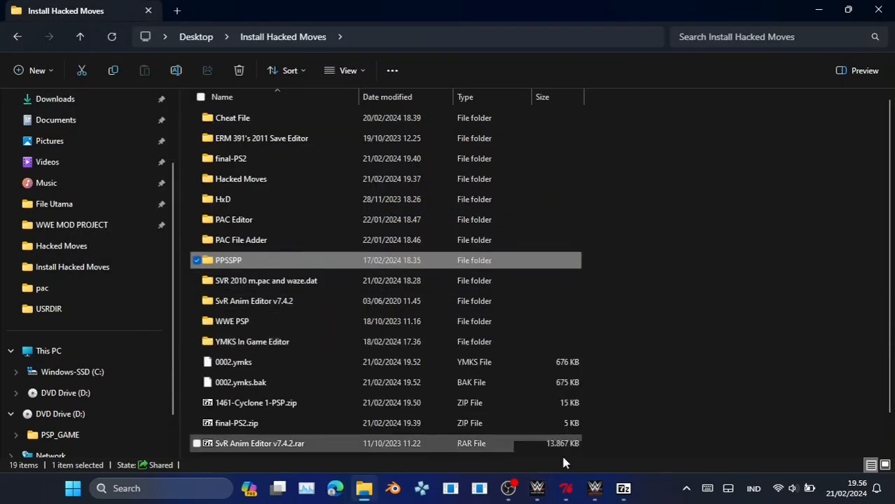
Switch to PAC Editor and open misc.pac from the pac folder
left_click(565, 488)
left_click(249, 106)
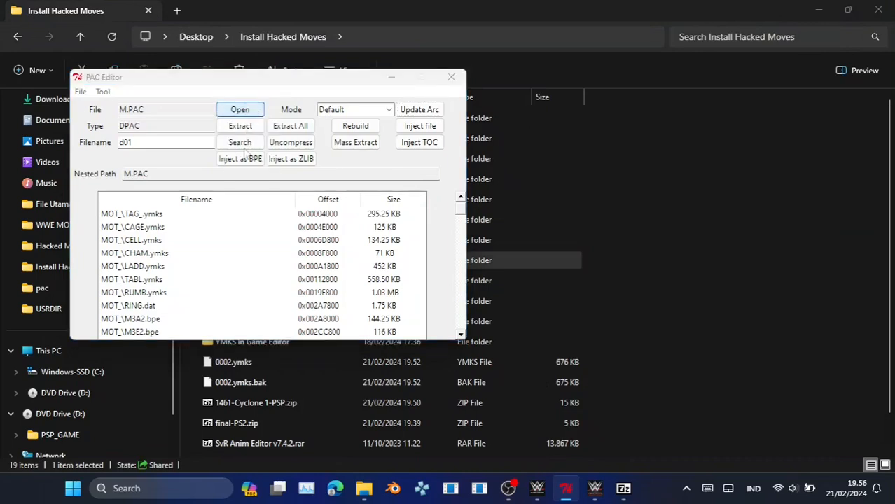
scroll(217, 249, "down", 2)
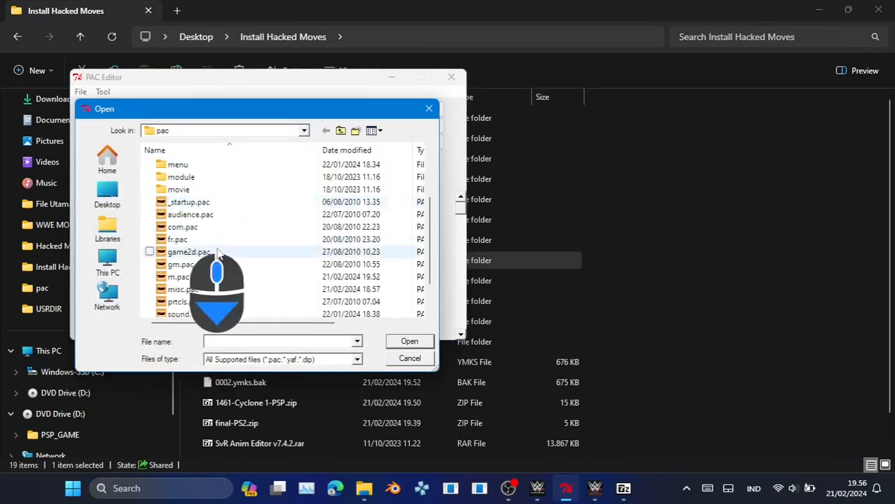
double_click(208, 290)
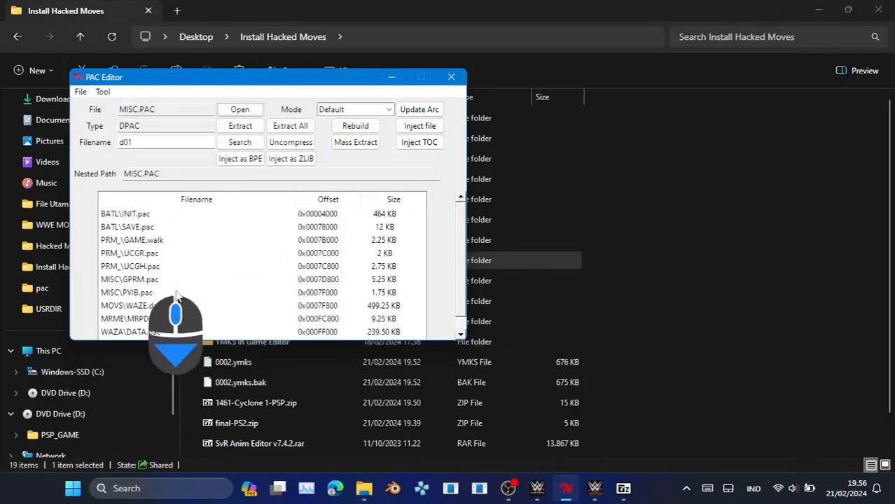
Inject WAZE.dat from the Install Hacked Moves folder into the MOVS\WAZE.dat entry of MISC.PAC
left_click(178, 305)
left_click(414, 132)
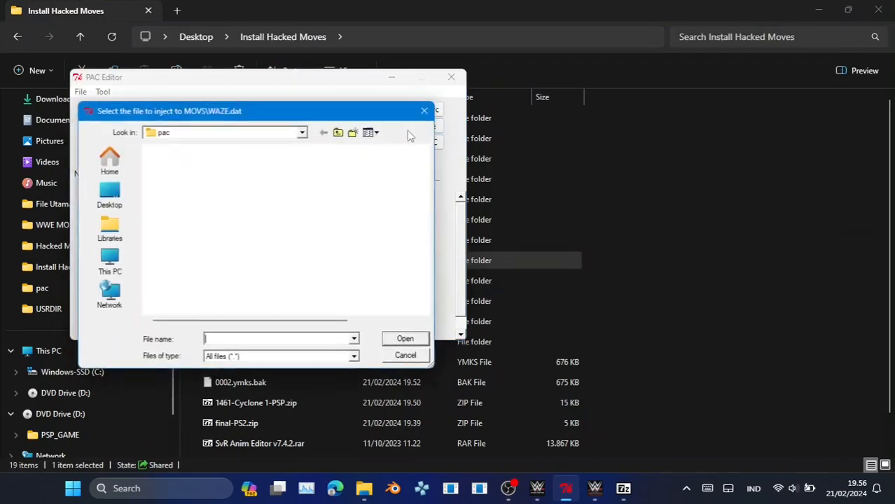
left_click(341, 131)
left_click(340, 131)
left_click(340, 131)
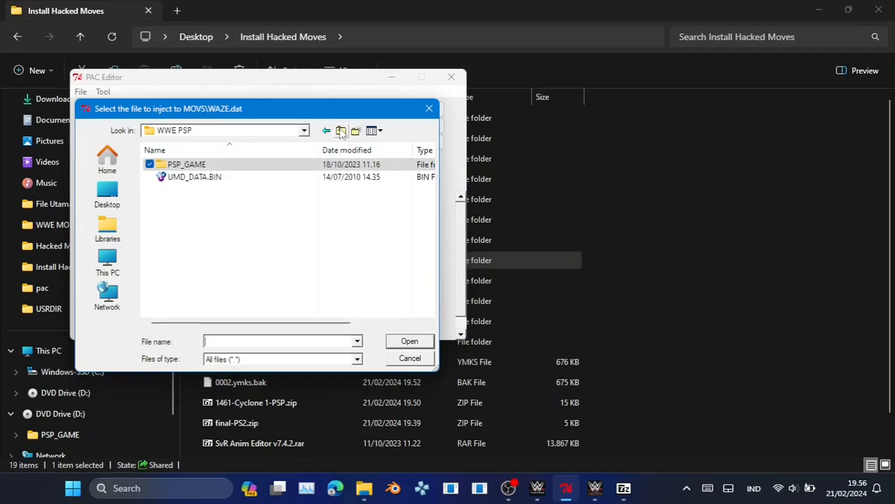
left_click(341, 131)
scroll(241, 270, "down", 3)
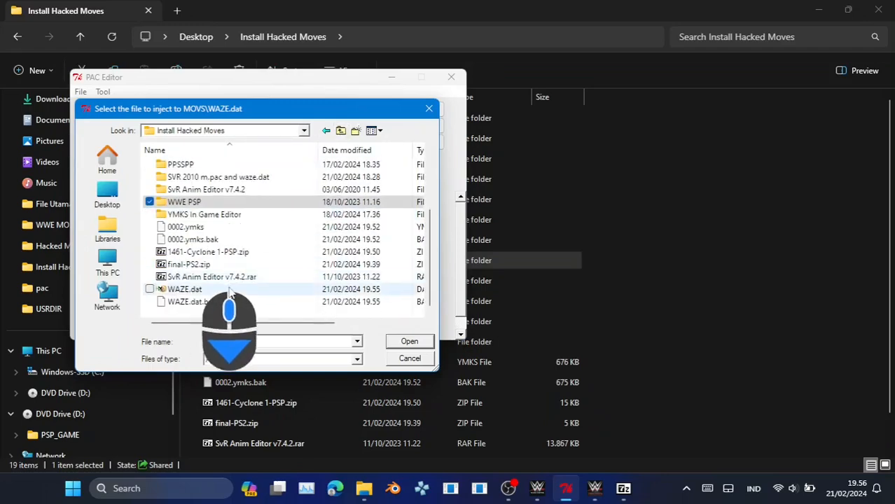
double_click(198, 297)
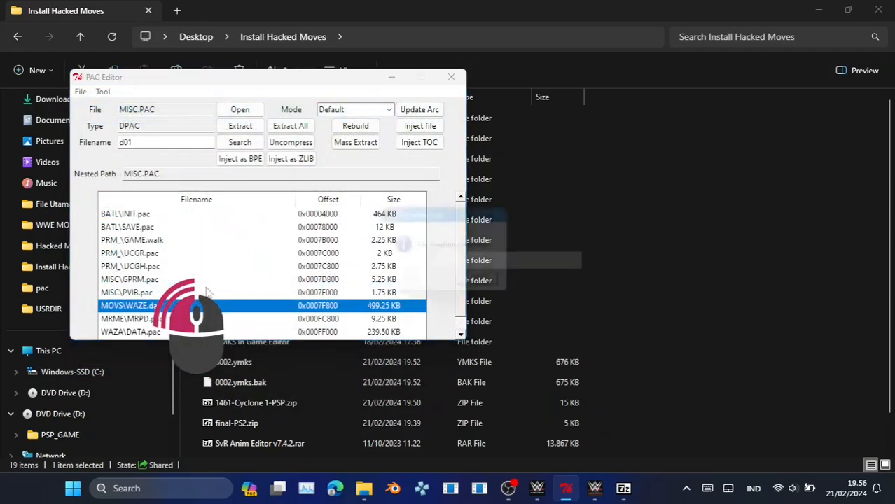
left_click(483, 288)
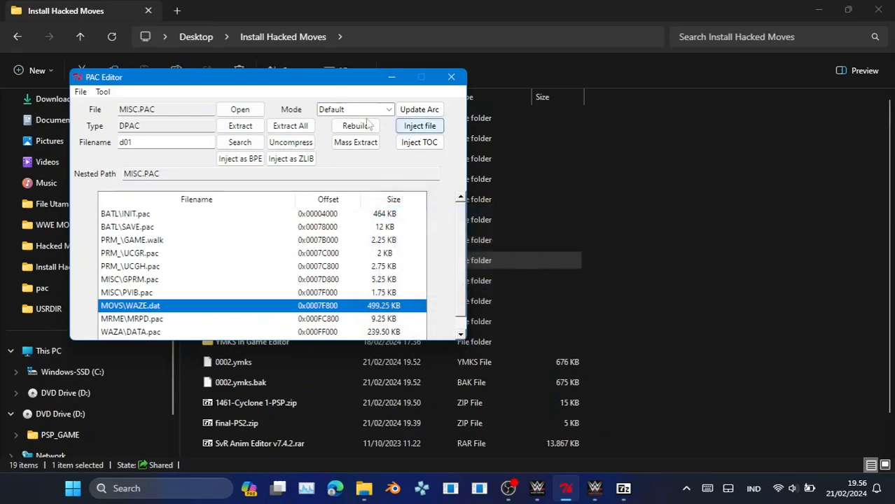
Update plistpsp.arc in the USRDIR folder from the modified MISC.PAC
left_click(404, 111)
left_click(341, 130)
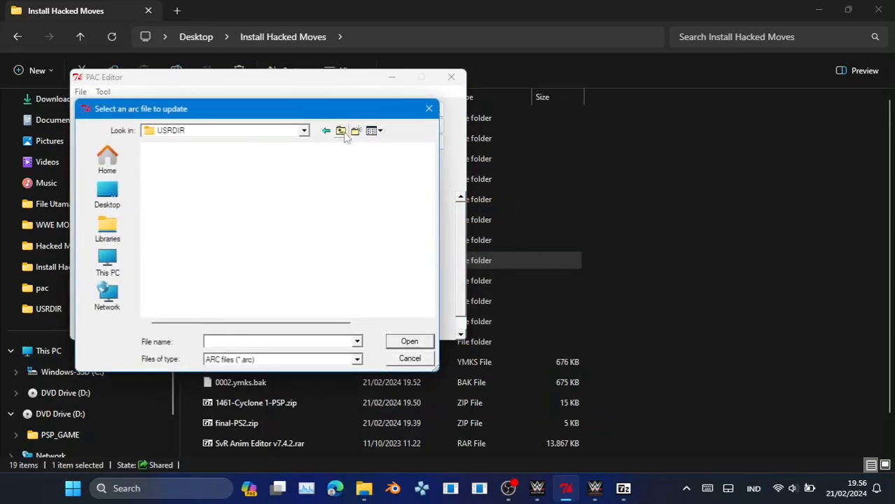
double_click(231, 203)
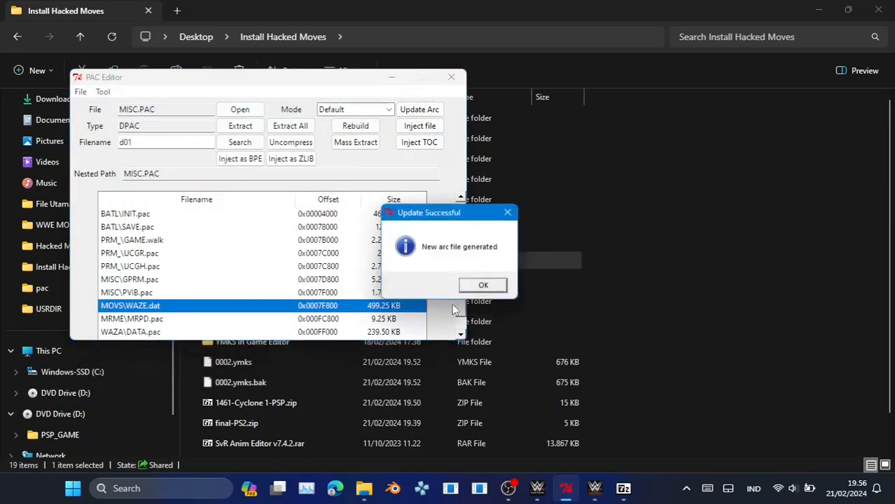
left_click(484, 286)
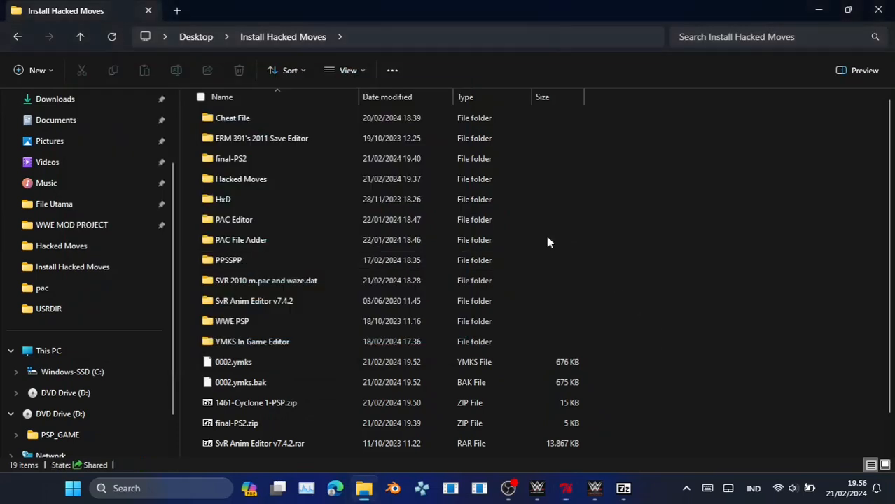
Replace the old plistpsp.arc in WWE PSP\PSP_GAME\USRDIR by deleting it and renaming plistpsp.arc-NEW as plistpsp.arc
double_click(284, 320)
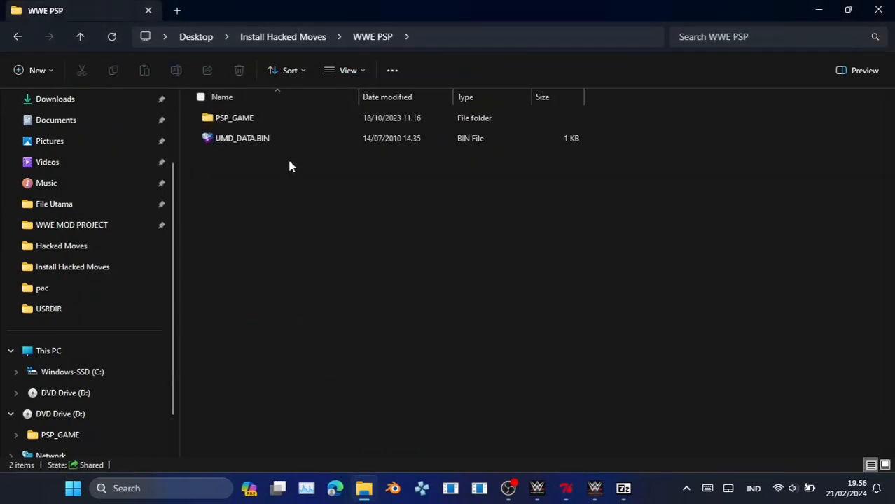
double_click(287, 128)
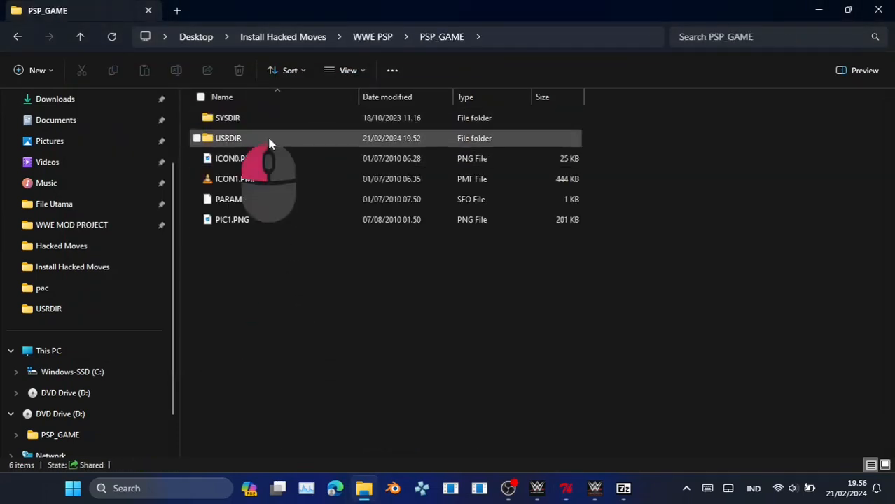
double_click(266, 138)
left_click(266, 200)
left_click(265, 181)
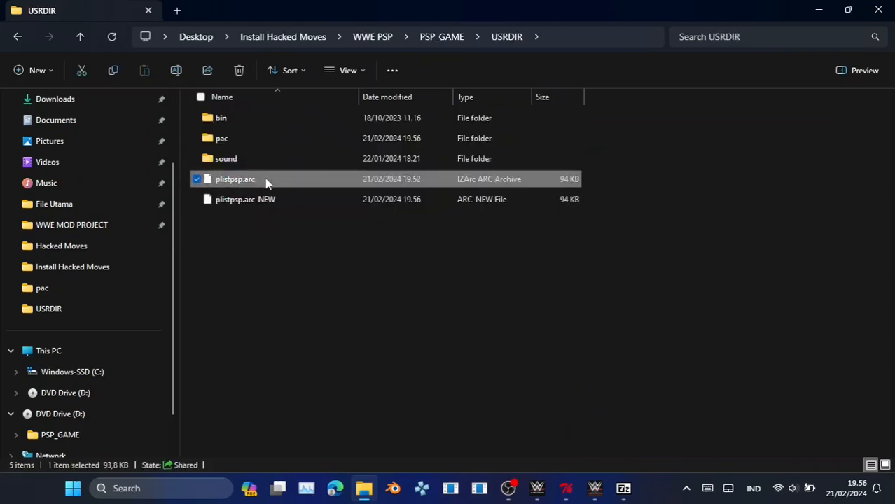
key("Delete")
left_click(266, 180)
key("F2")
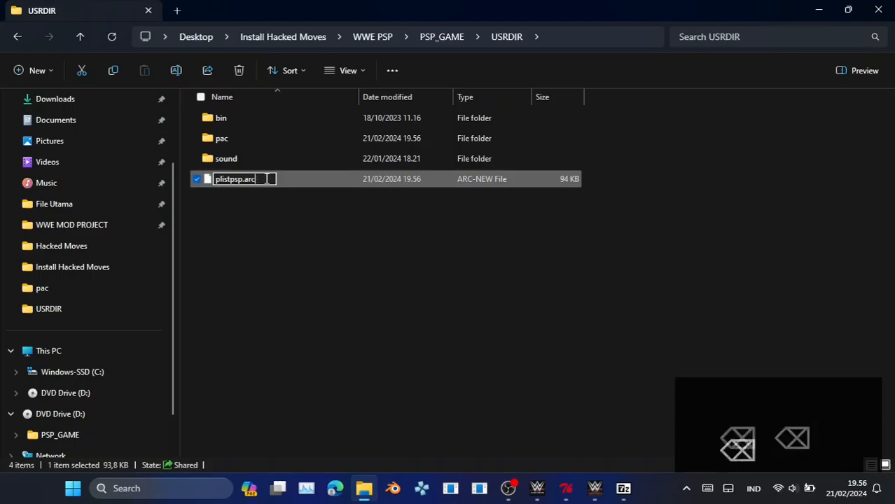
key("Return")
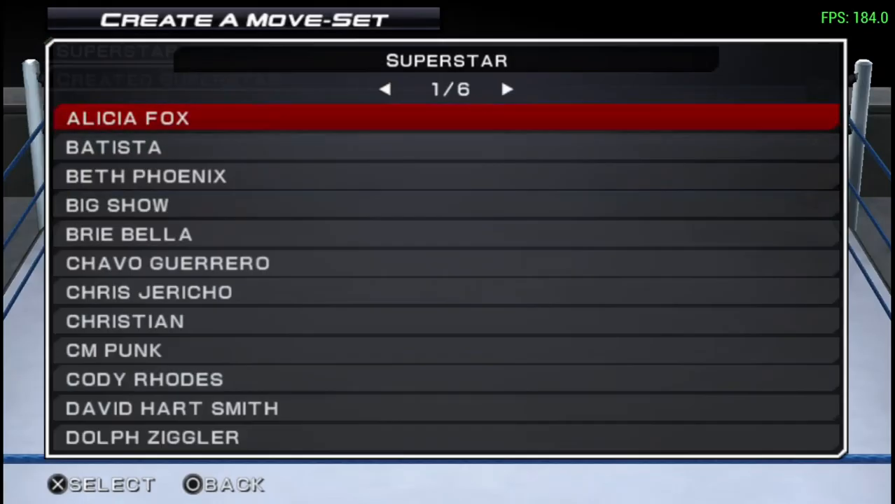
In the game's Create a Move-Set, open the signature move list under Batista's special moves
key("Down")
key("z")
key("Up")
key("Up")
key("Up")
key("Up")
key("z")
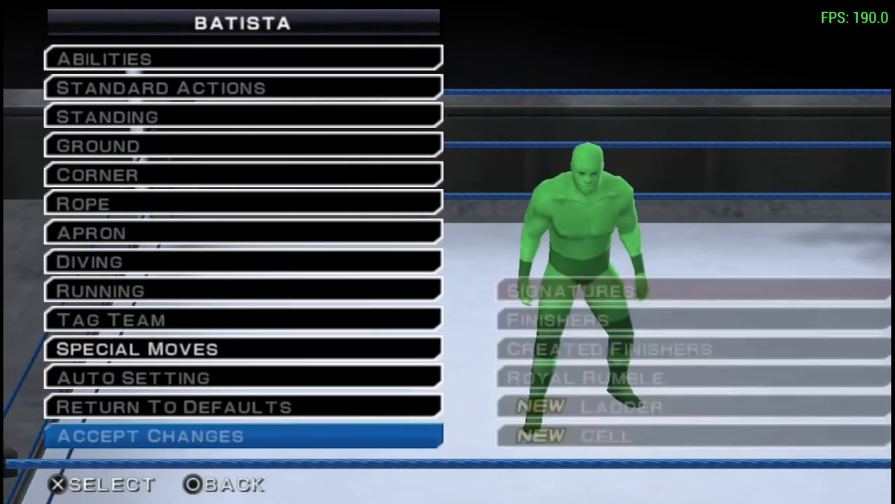
key("z")
key("z")
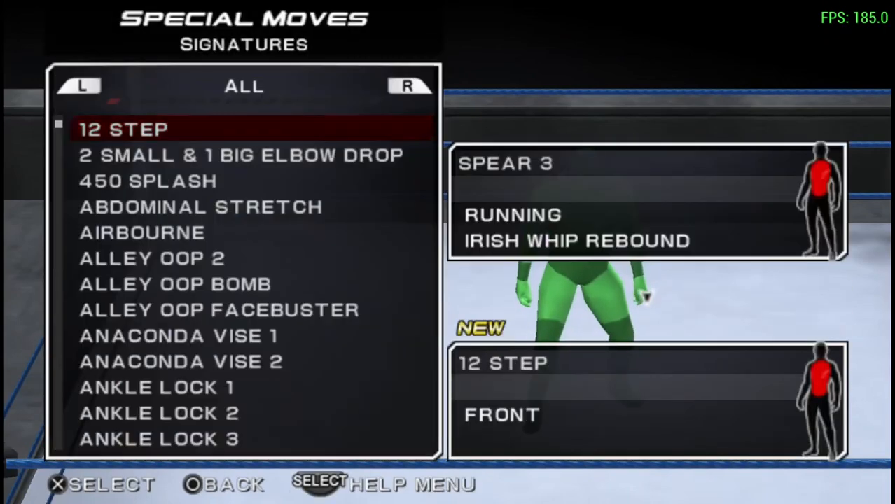
Browse the Front and All signature lists for A-Town Down and preview its animation
key("w")
key("Down")
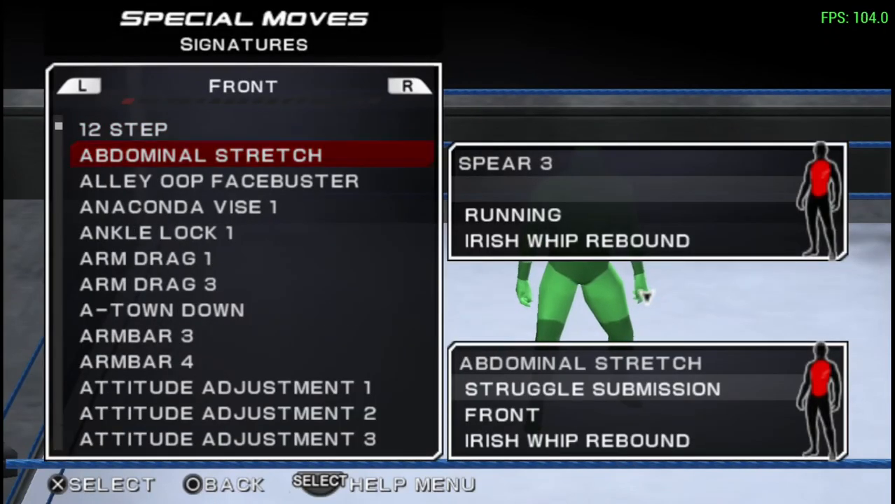
key("q")
key("Down")
key("Down")
key("Down")
key("Down")
key("Down")
key("Down")
key("Down")
key("Down")
key("Down")
key("Down")
key("Down")
key("Down")
key("Down")
key("Down")
key("Down")
key("Down")
key("Down")
key("Down")
key("Down")
key("Down")
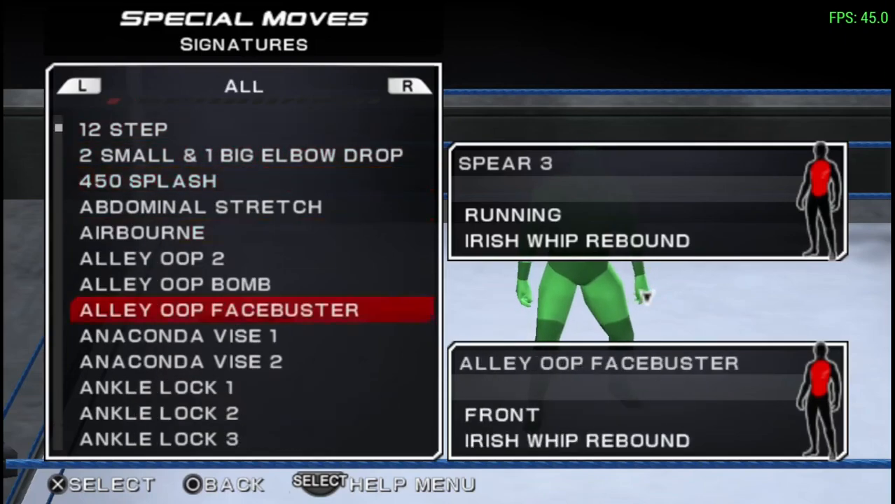
key("Up")
key("Up")
key("Up")
key("Up")
key("Up")
key("Up")
key("Up")
key("Up")
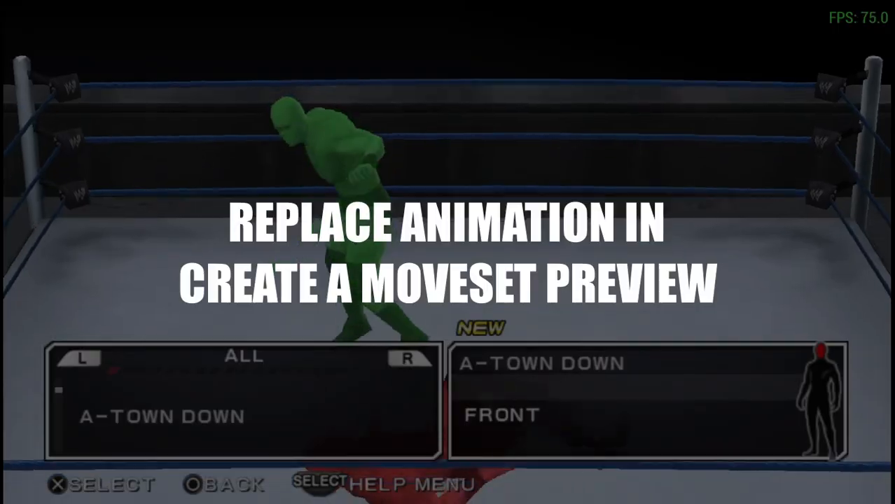
key("z")
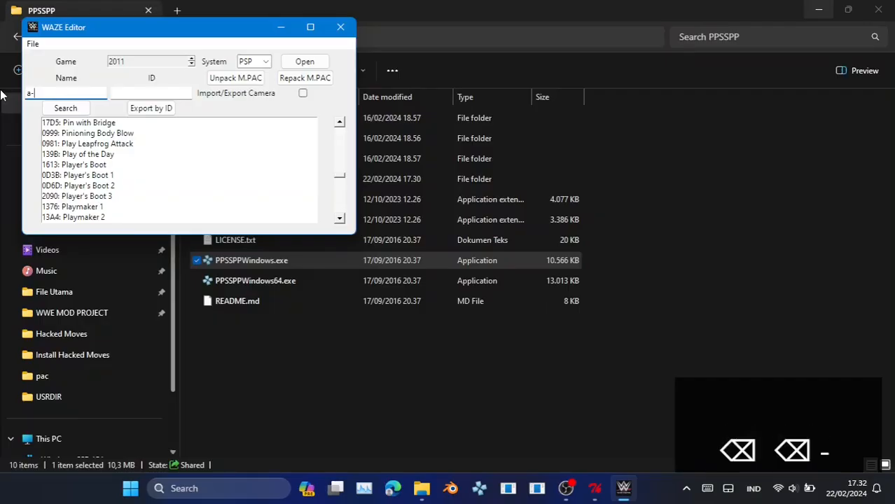
Search for a-to in WAZE Editor and get the animation locations of the 11B8 A-Town Down move
type("o")
key("Return")
right_click(149, 166)
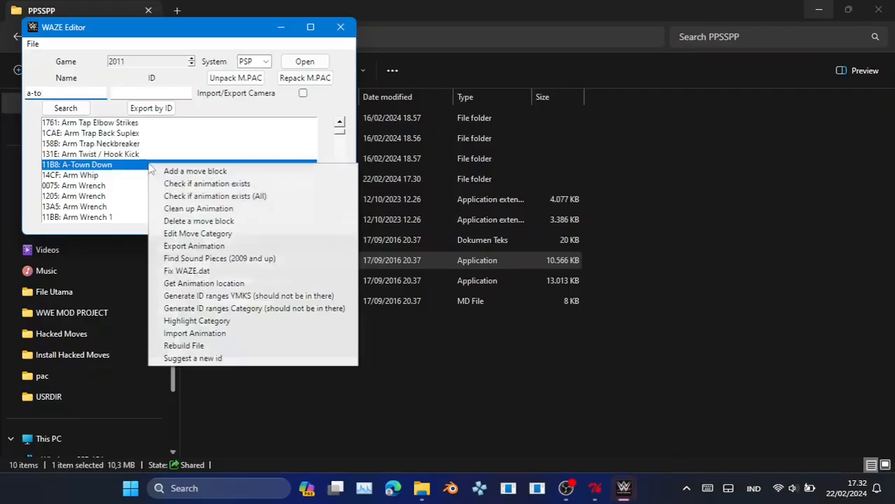
left_click(223, 284)
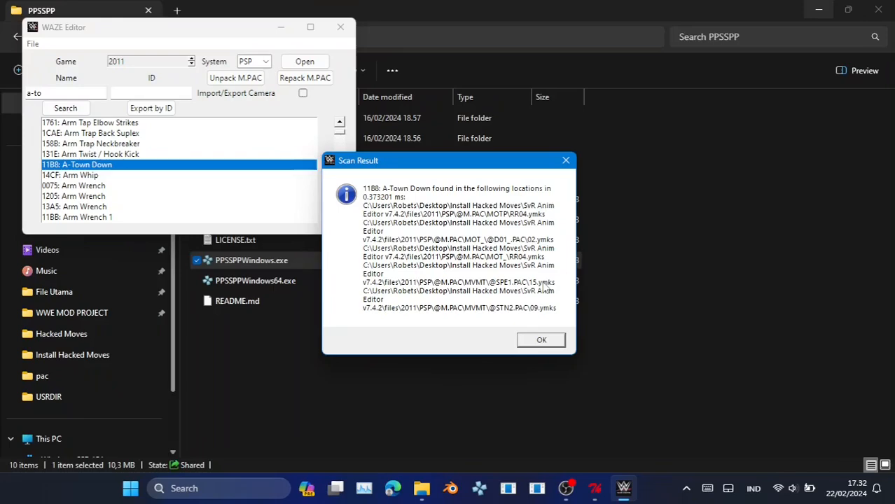
Switch to PAC Editor, search M.PAC for spe and open MVMT\SPE1.pac
left_click(623, 372)
left_click(595, 488)
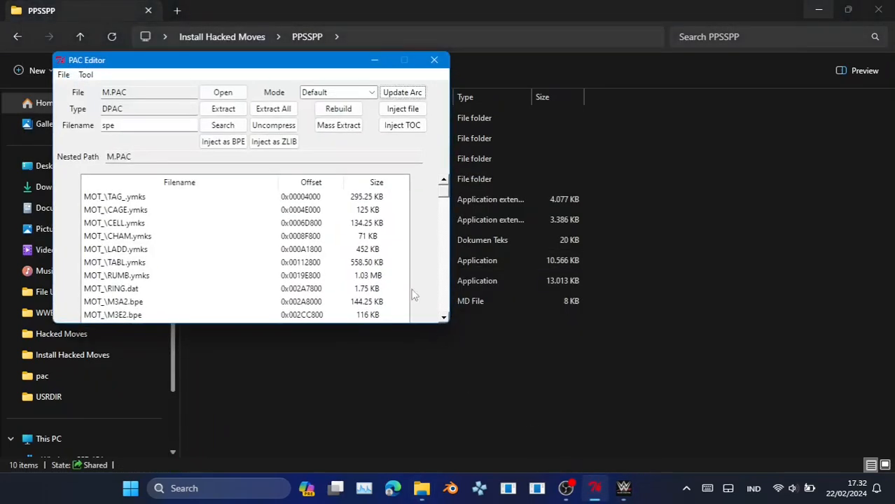
left_click(232, 128)
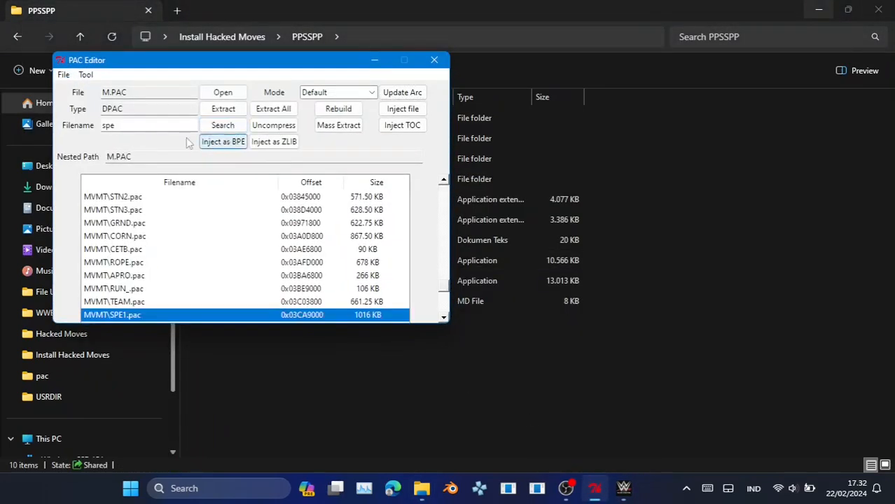
double_click(118, 126)
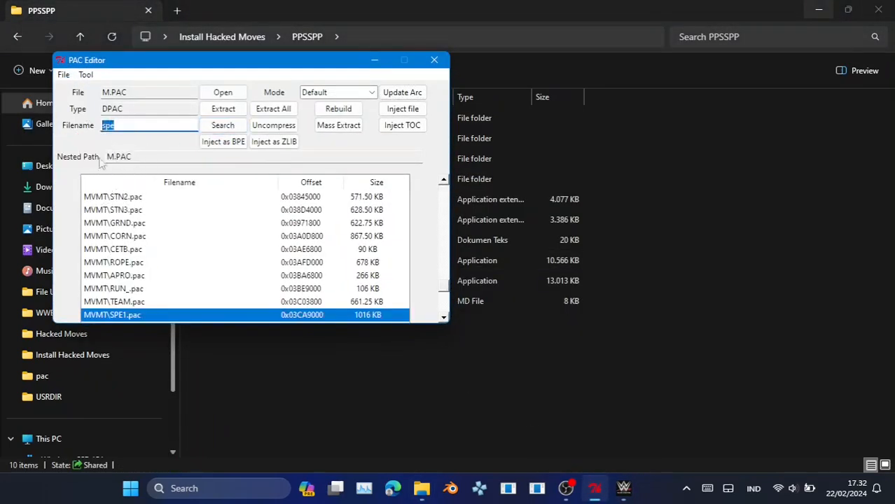
double_click(119, 315)
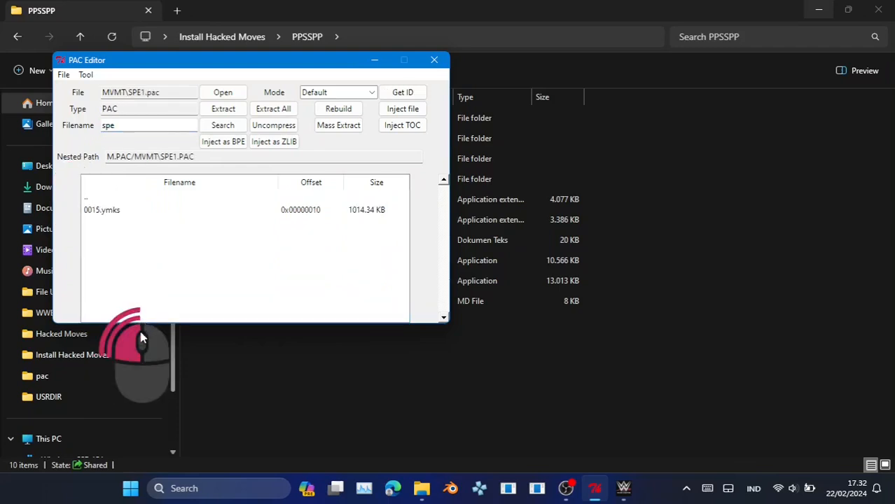
Extract 0015.ymks from SPE1.pac into the Install Hacked Moves folder, overwriting the existing copy
left_click(95, 212)
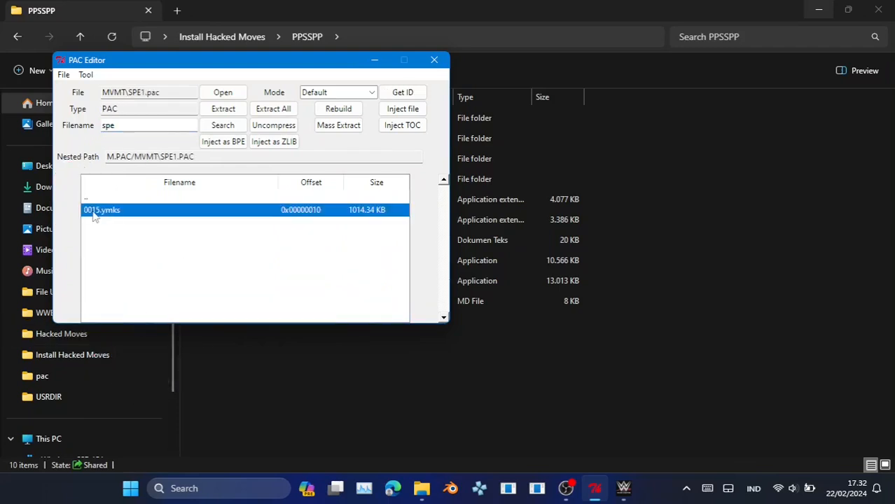
left_click(238, 113)
left_click(323, 114)
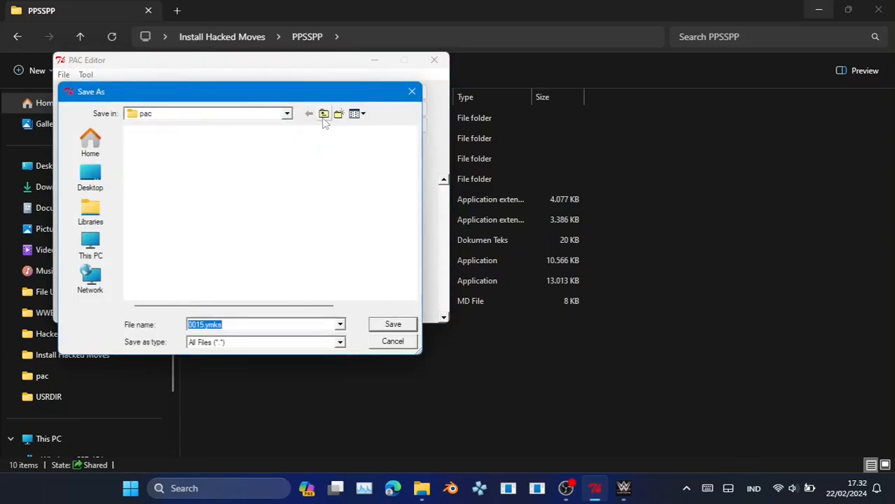
left_click(324, 114)
left_click(323, 114)
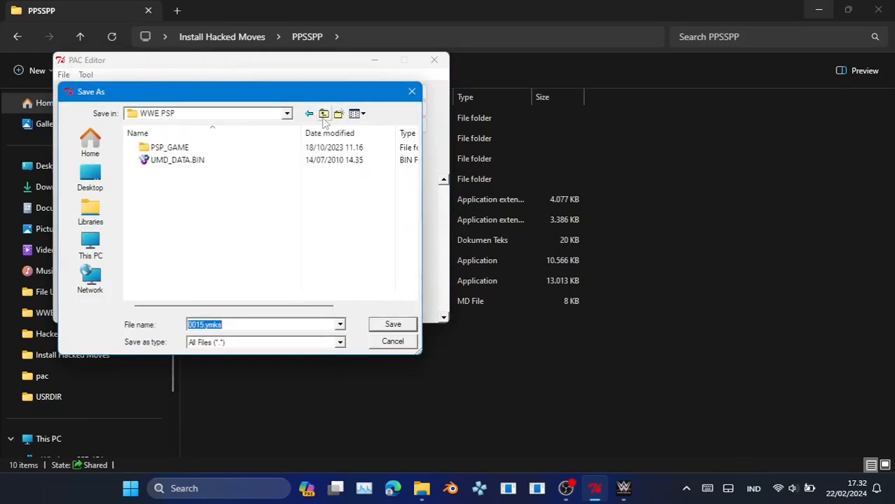
left_click(323, 114)
left_click(394, 324)
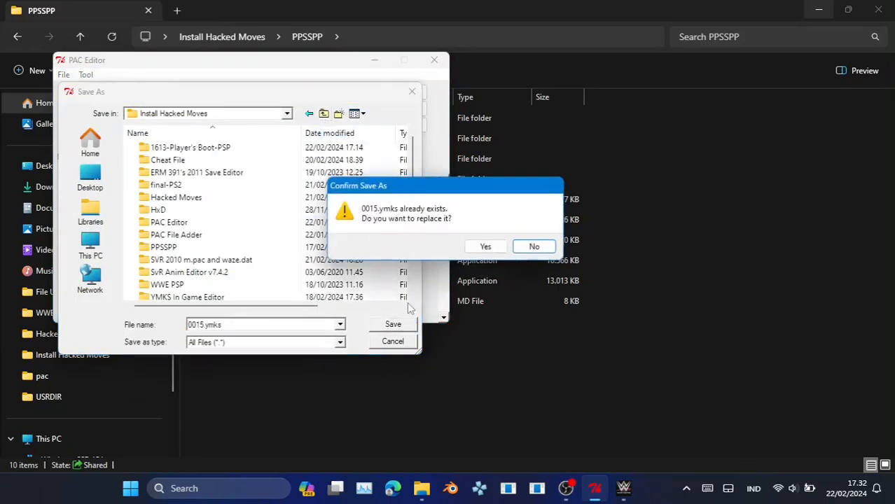
left_click(486, 246)
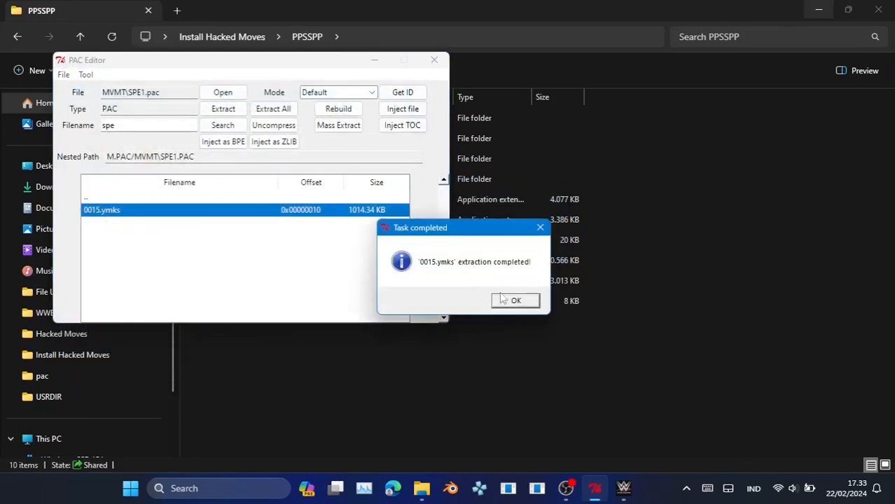
left_click(517, 302)
Recheck the 11B8 scan locations and the extracted 0015.ymks, and launch YMKS_gui.exe from the SvR Anim Editor v7.4.2 folder
left_click(629, 499)
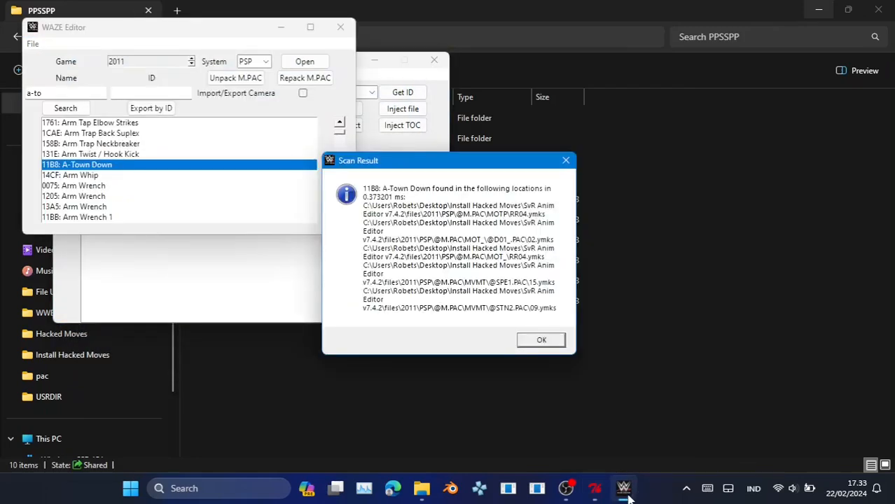
mouse_move(594, 490)
left_click(649, 322)
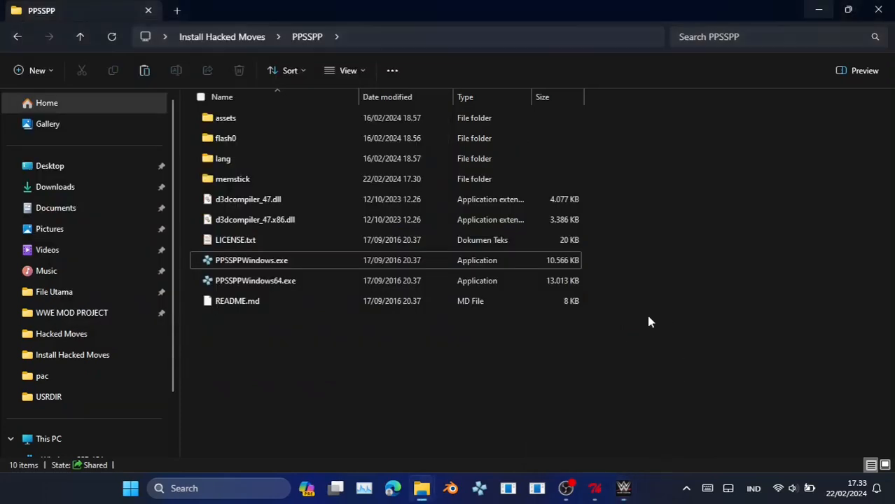
left_click(219, 41)
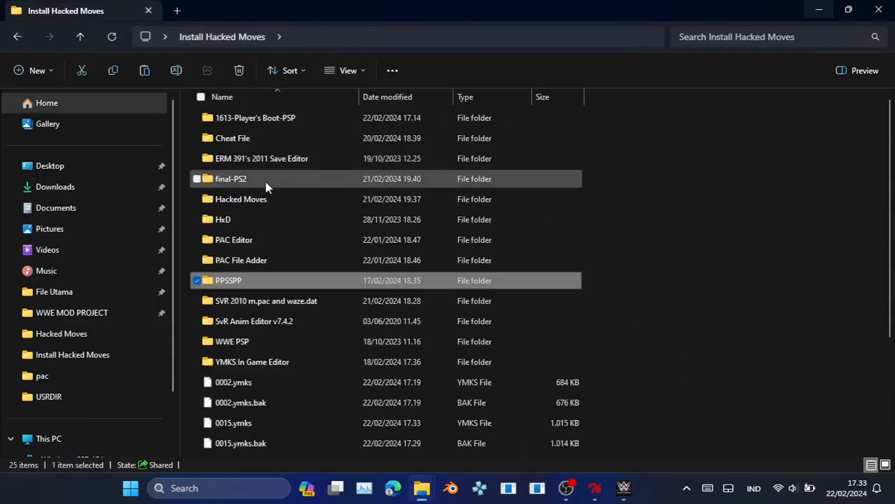
scroll(263, 316, "down", 3)
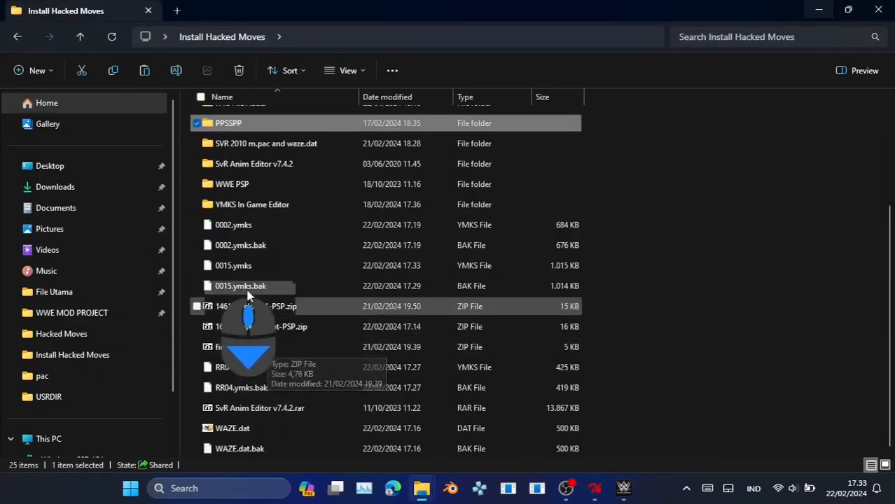
left_click(238, 269)
scroll(231, 280, "up", 3)
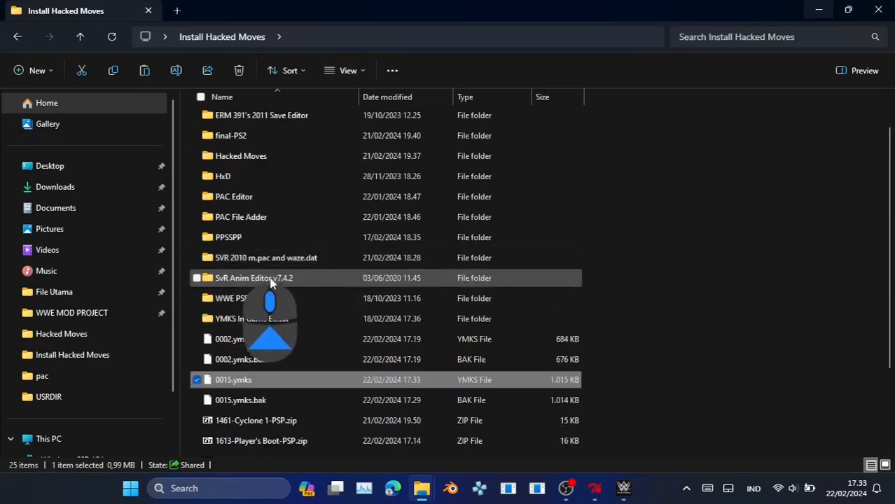
double_click(266, 277)
scroll(320, 257, "down", 5)
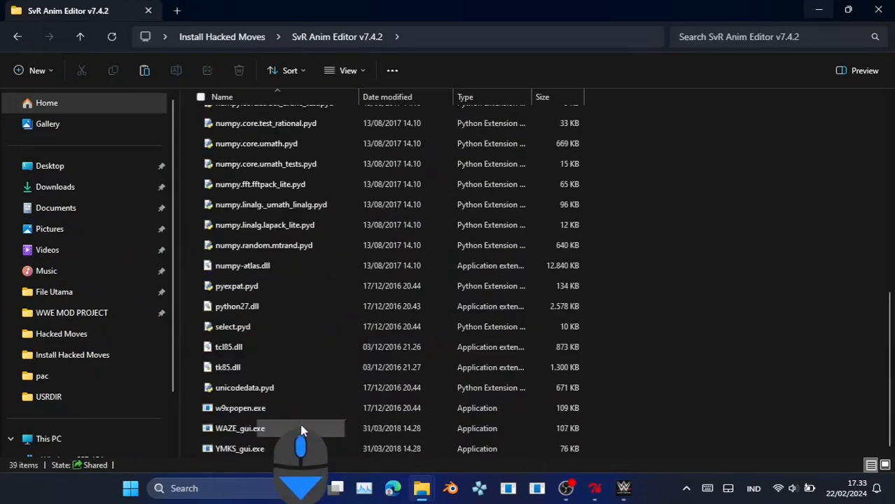
double_click(263, 449)
Open 0015.ymks from the Install Hacked Moves folder in SVR Anim Editor
left_click(117, 113)
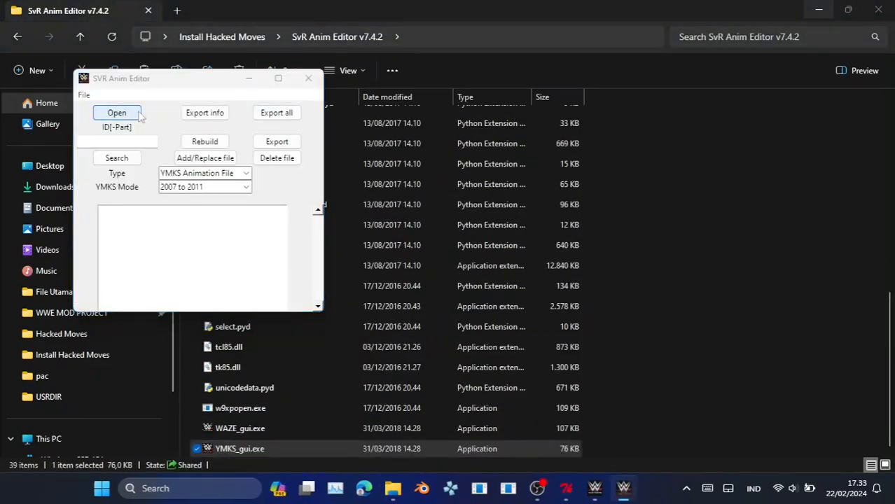
left_click(344, 136)
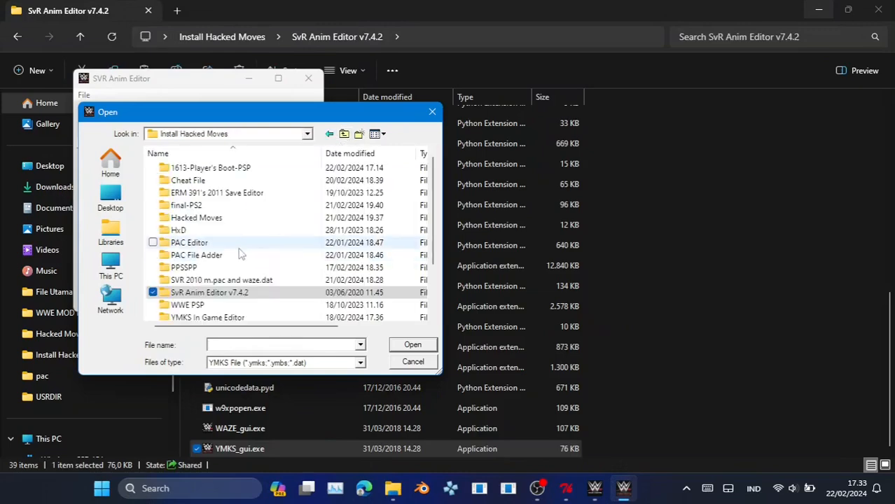
scroll(204, 280, "down", 3)
left_click(187, 280)
double_click(188, 280)
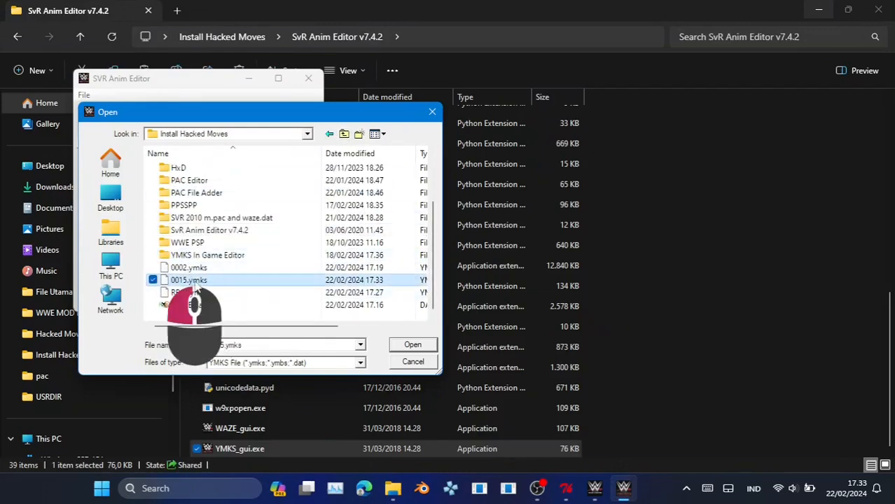
Confirm the move ID in WAZE Editor and search 0015.ymks in SVR Anim Editor for 11B8
left_click(595, 488)
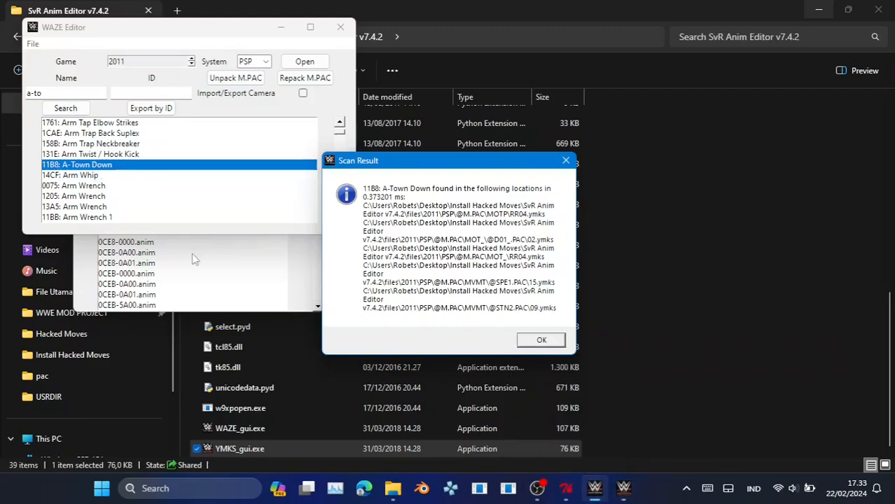
left_click(102, 265)
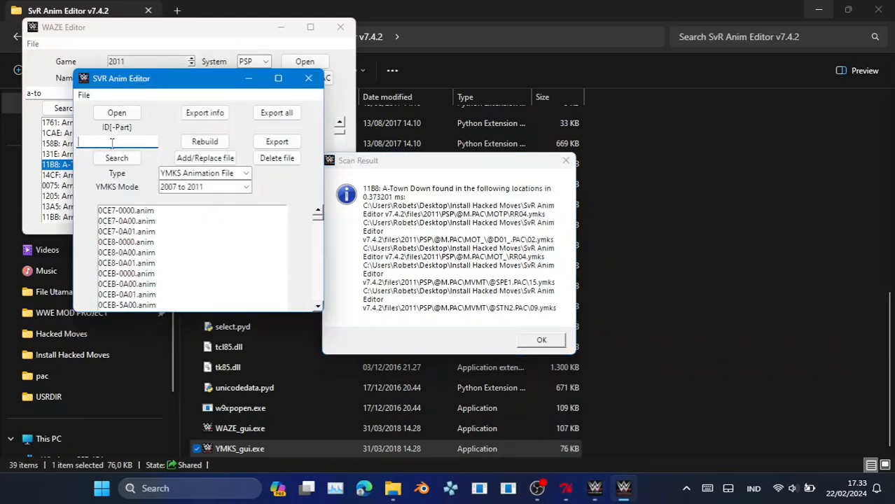
type("11B8")
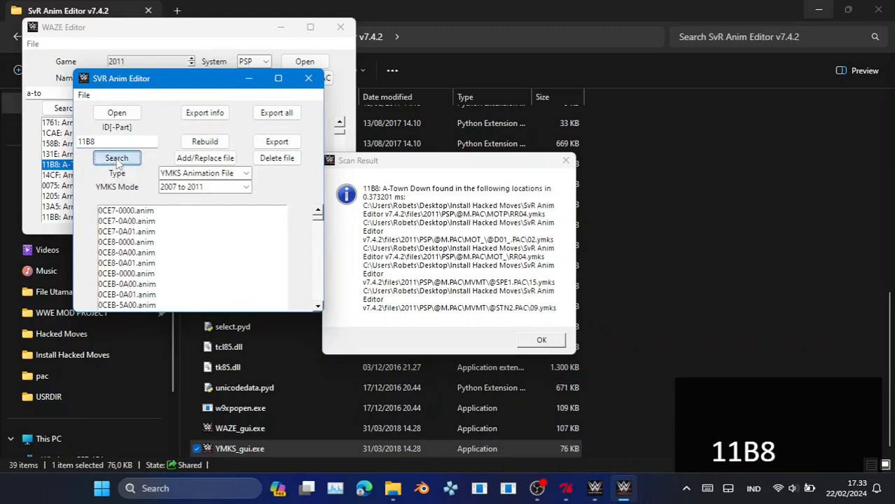
left_click(117, 159)
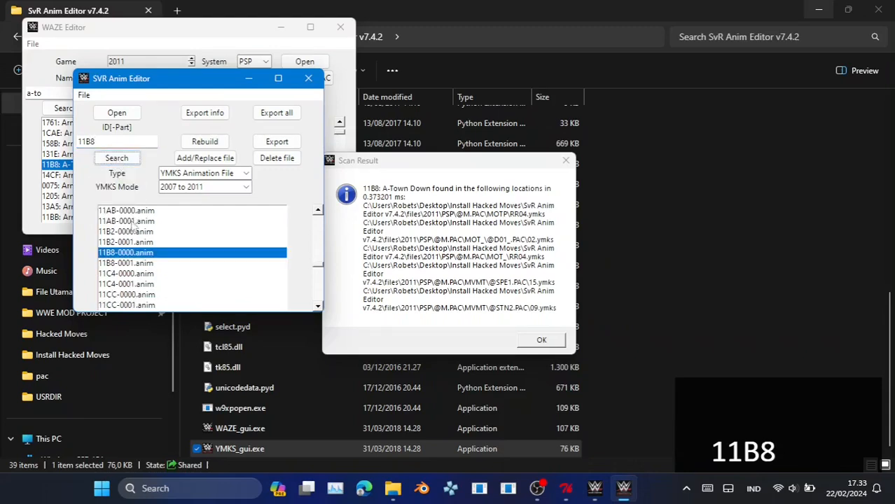
Replace 11B8-0000.anim and 11B8-0001.anim in 0015.ymks with the same-named files from the MOTP folder of final-PS2
left_click(132, 261)
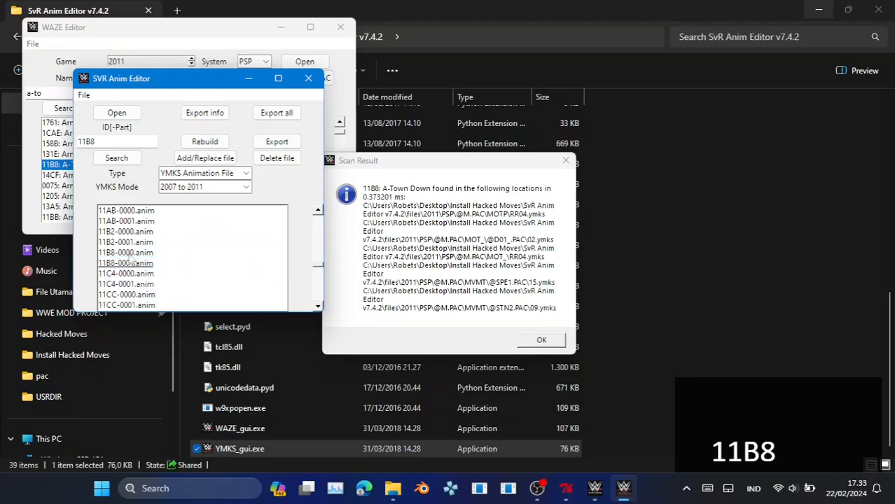
left_click(130, 262, "shift")
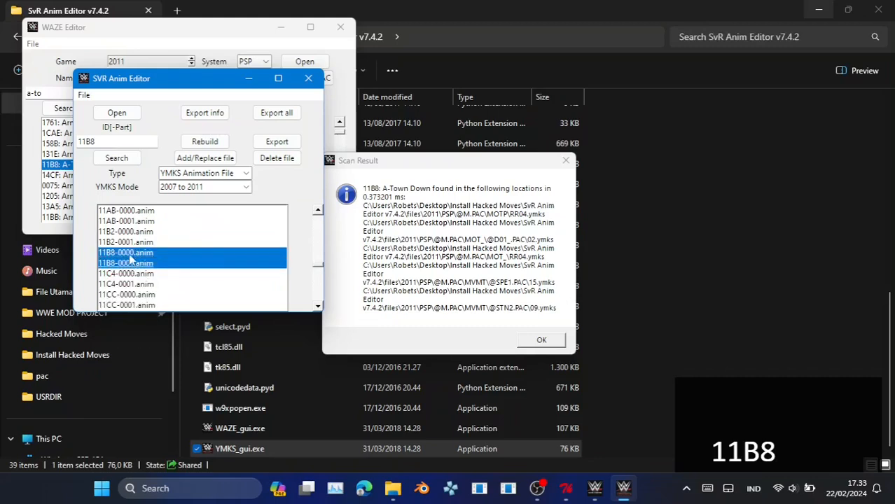
left_click(204, 158)
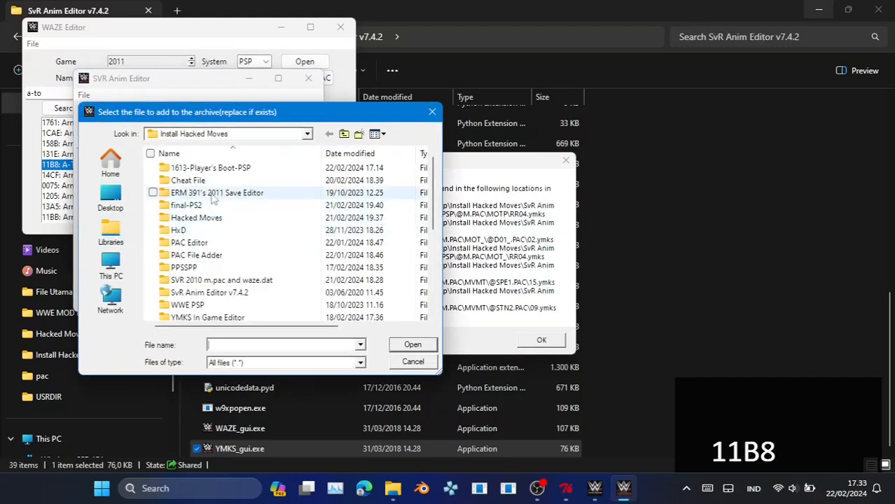
double_click(188, 205)
left_click(189, 169)
double_click(190, 171)
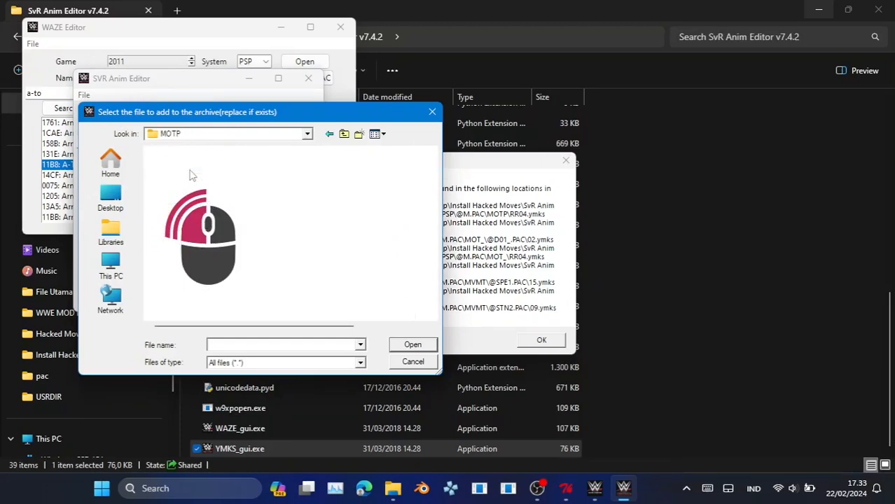
left_click(203, 170)
left_click(209, 180, "shift")
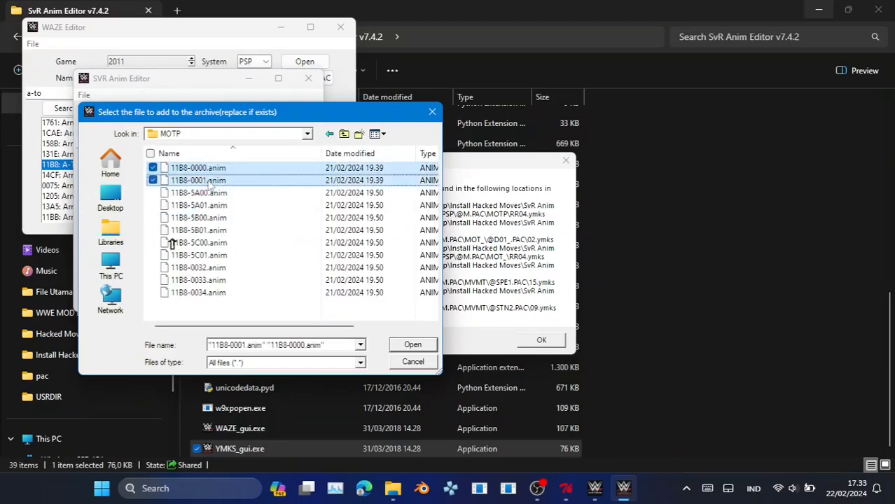
left_click(412, 345)
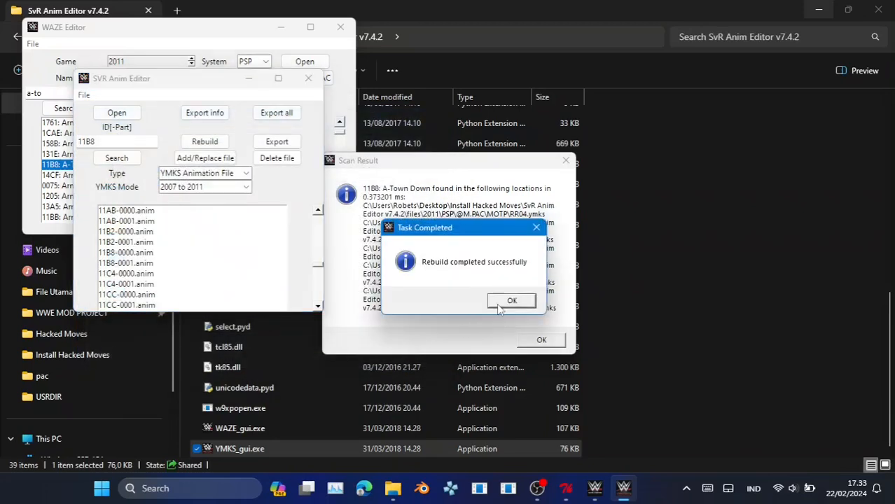
left_click(500, 301)
In PAC Editor, inject the rebuilt 0015.ymks from the Install Hacked Moves folder into SPE1.pac's 0015.ymks entry
left_click(576, 485)
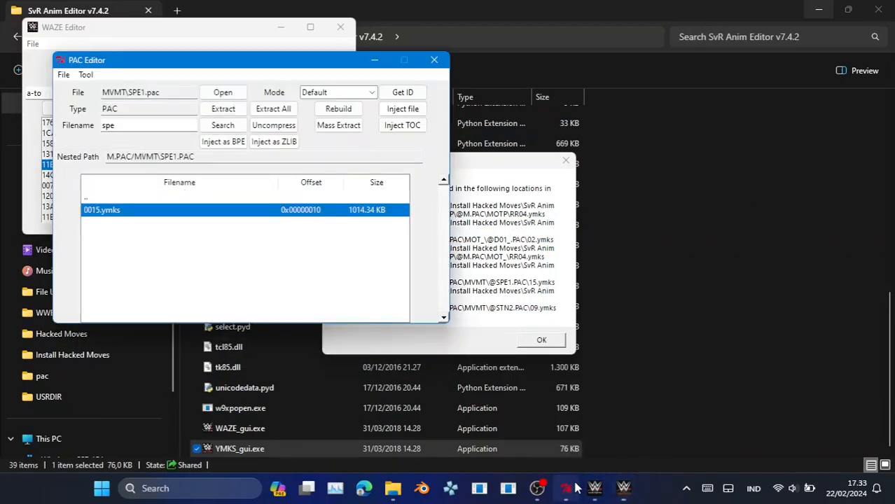
left_click(404, 109)
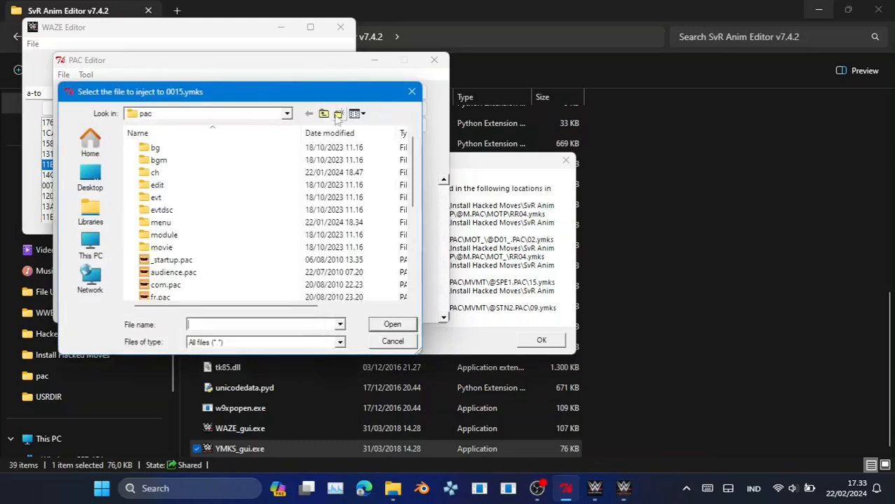
left_click(323, 115)
left_click(323, 114)
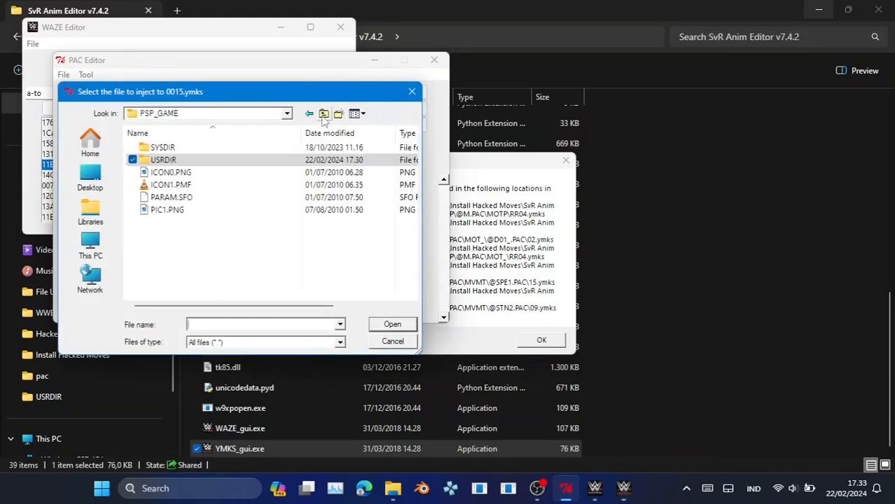
left_click(323, 115)
left_click(323, 114)
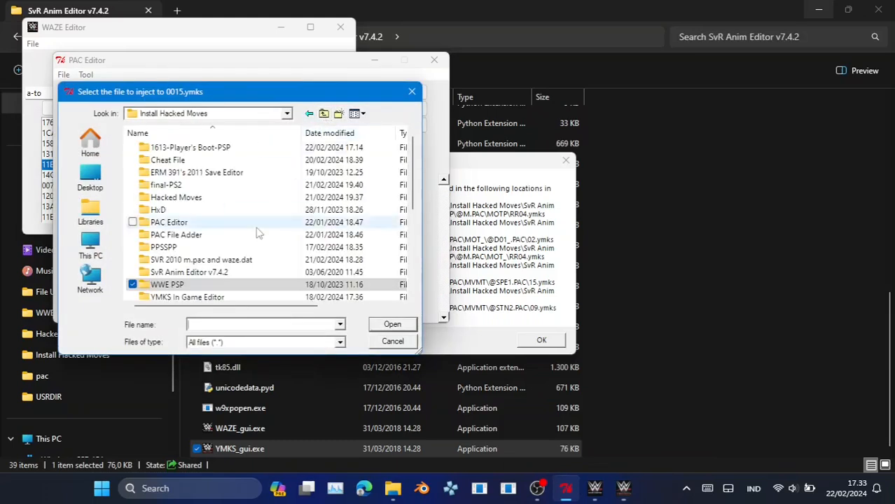
scroll(254, 252, "down", 5)
scroll(224, 270, "up", 5)
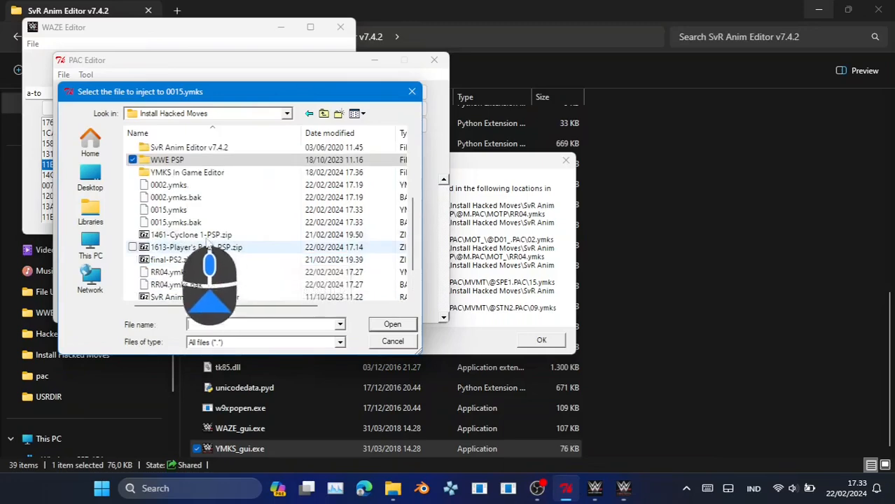
double_click(180, 212)
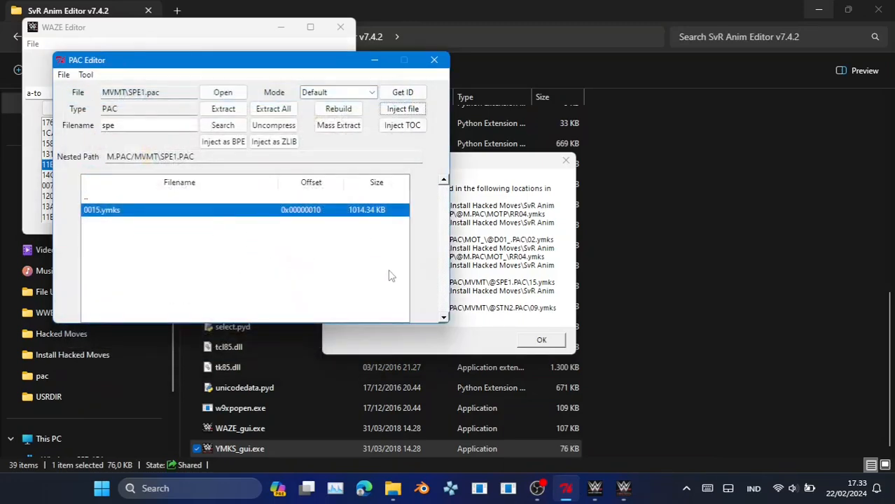
left_click(498, 299)
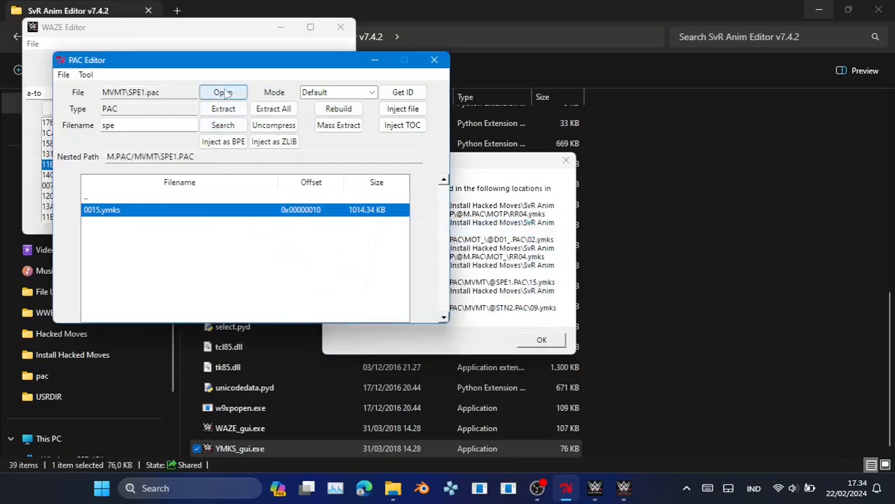
Reopen m.pac from the pac folder in PAC Editor and update the arc file in USRDIR from it
left_click(223, 92)
scroll(244, 246, "down", 5)
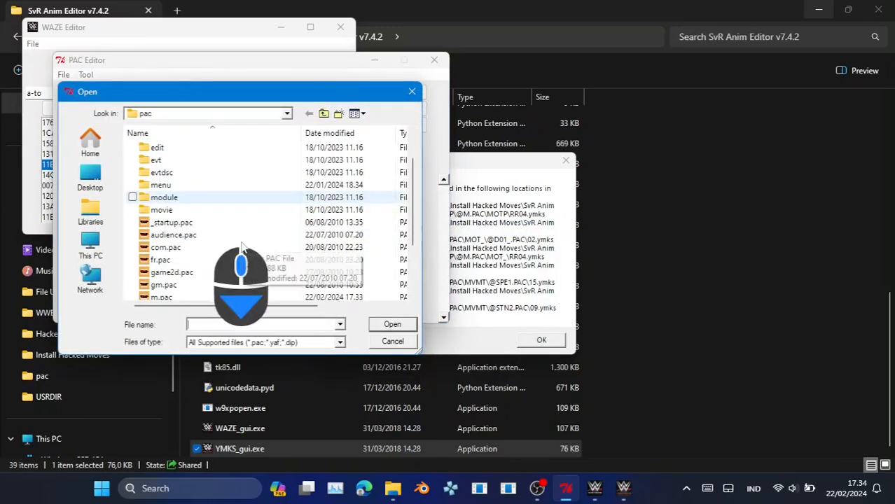
double_click(210, 223)
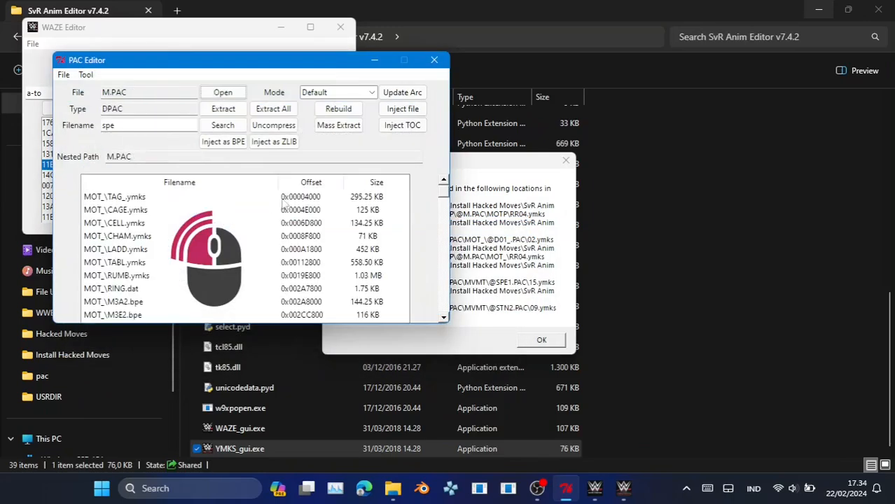
left_click(402, 93)
left_click(324, 113)
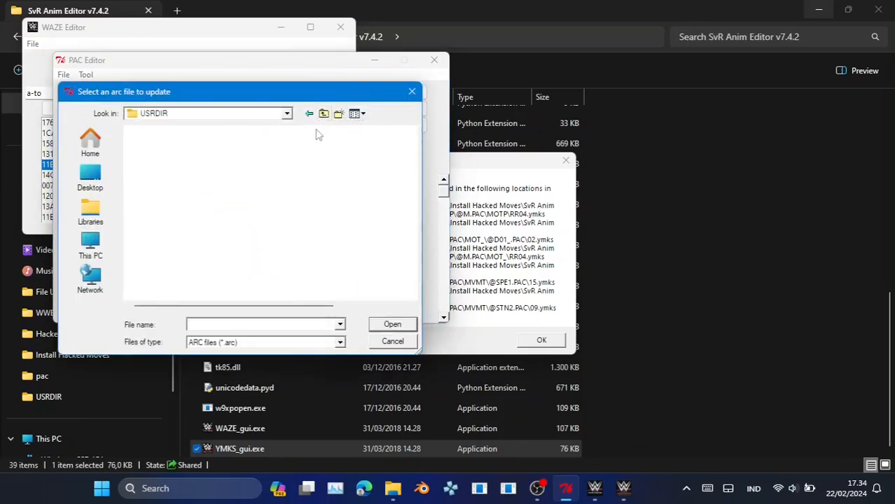
double_click(190, 187)
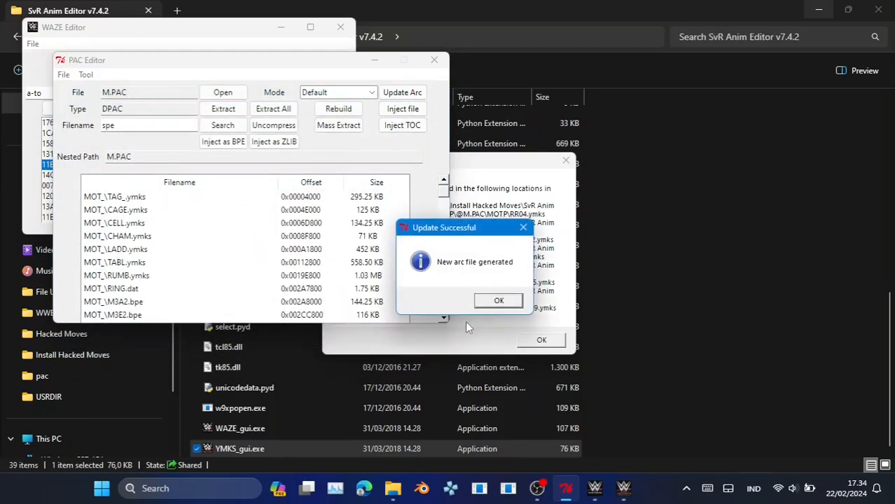
left_click(495, 300)
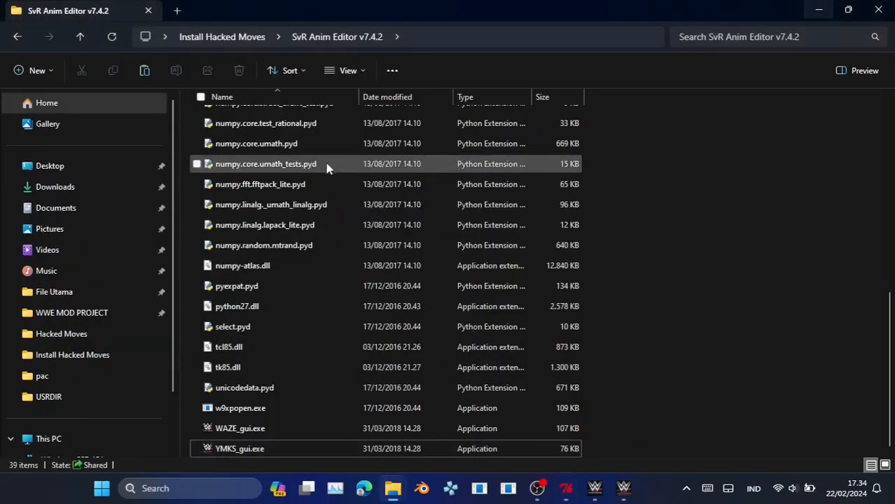
In the WWE PSP game's USRDIR folder, delete the old plistpsp.arc and rename plistpsp.arc-NEW to plistpsp.arc
left_click(232, 37)
double_click(238, 342)
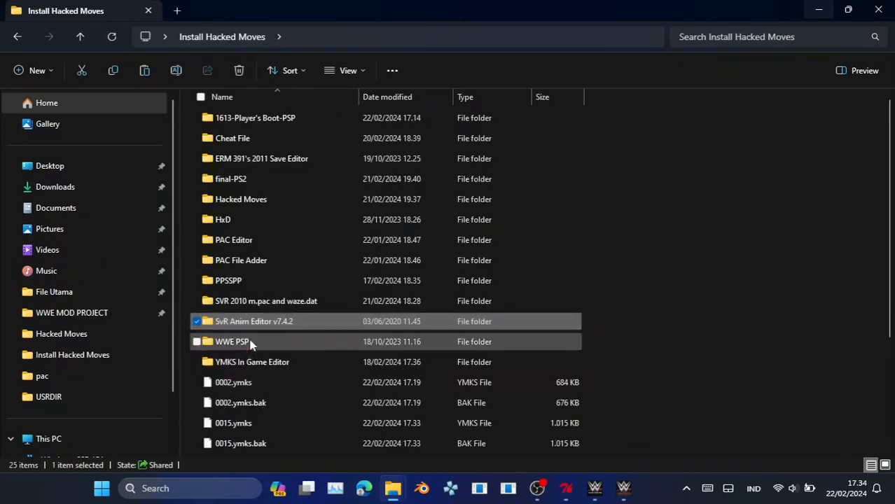
double_click(238, 118)
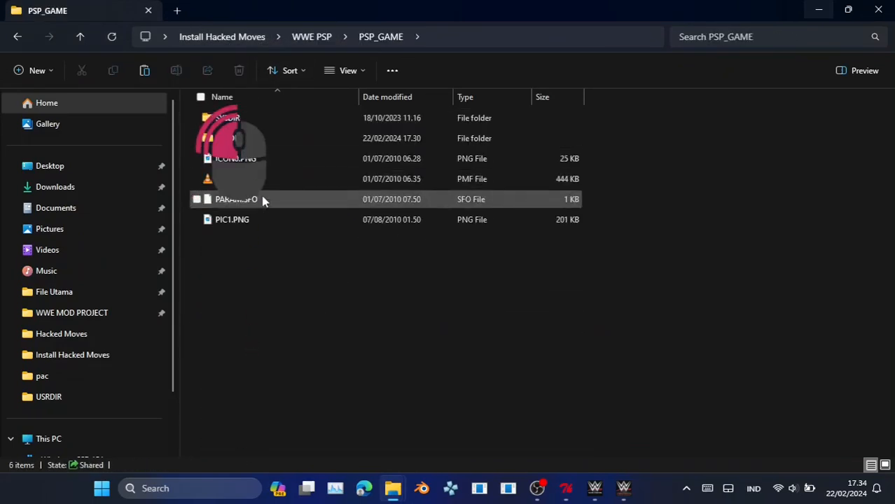
double_click(251, 140)
left_click(264, 180)
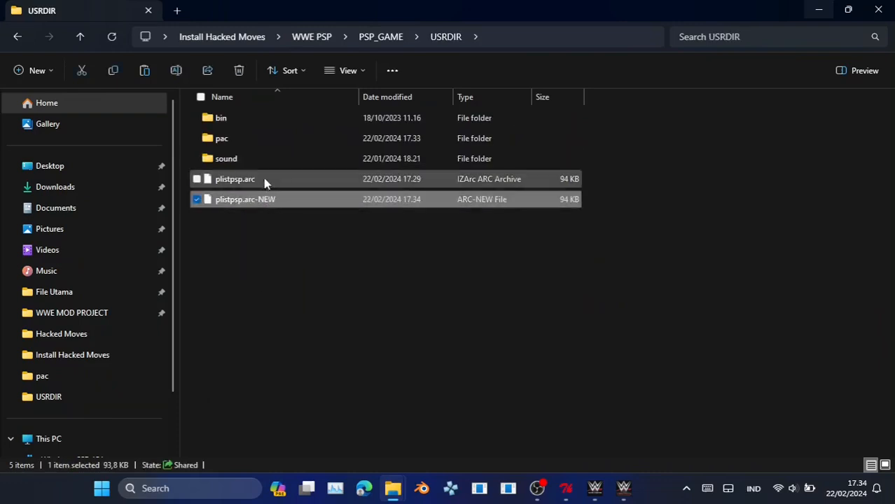
key("Delete")
key("F2")
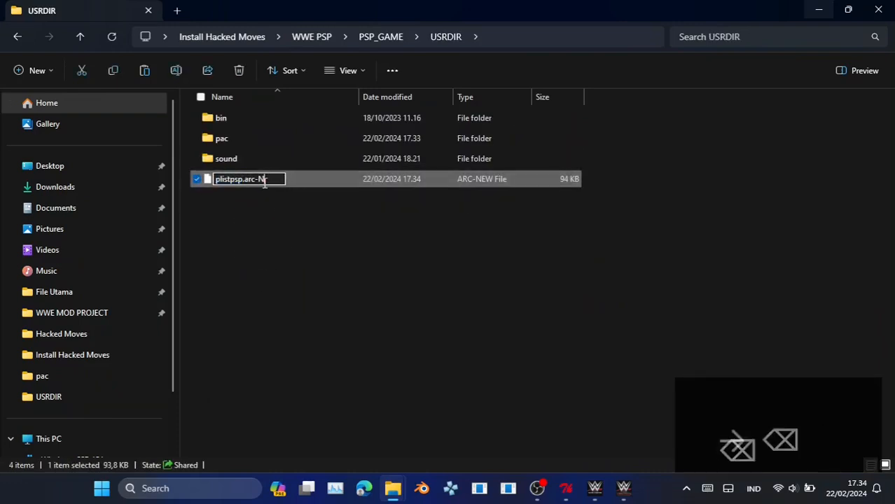
key("Return")
key("Return")
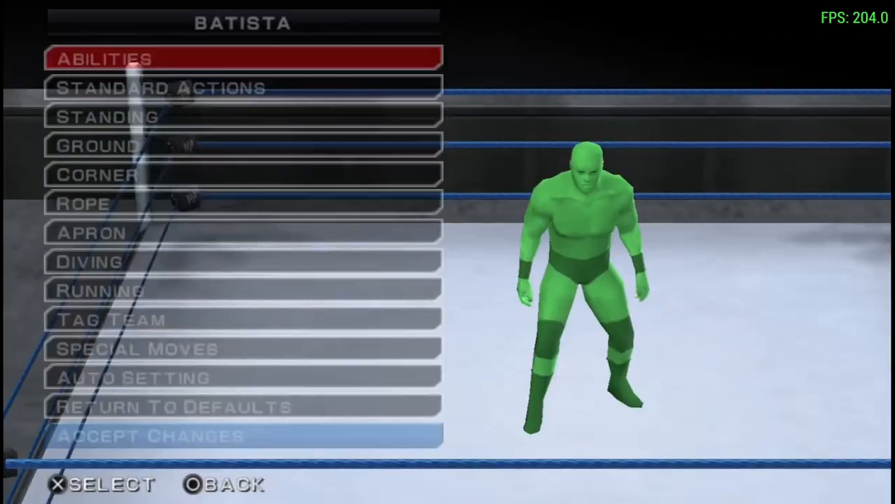
In the running PSP game, preview the A-Town Down signature in Batista's special moves
key("Up")
key("Up")
key("z")
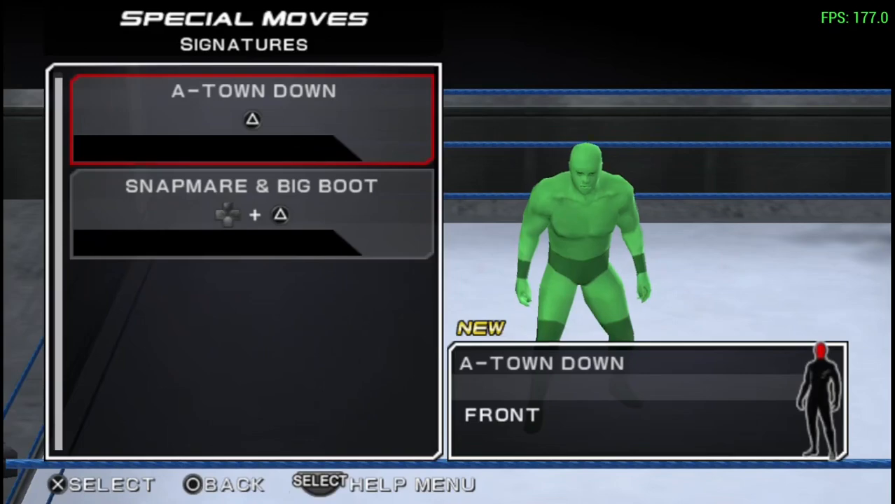
key("z")
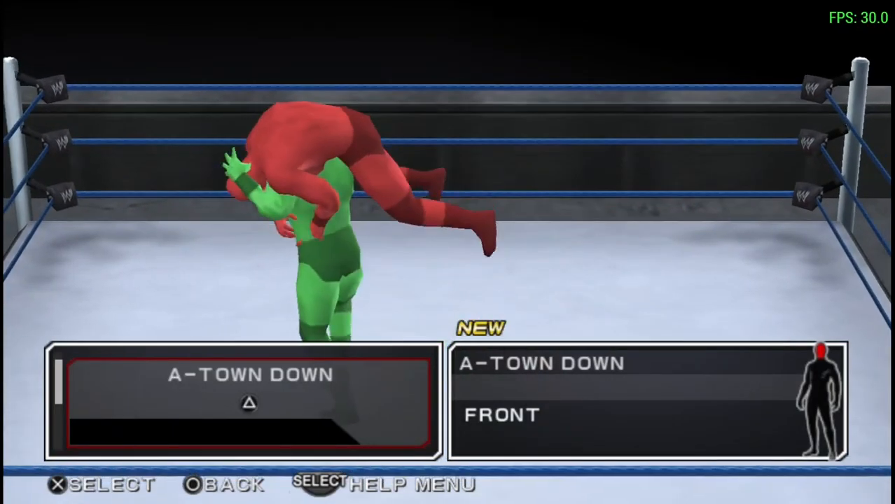
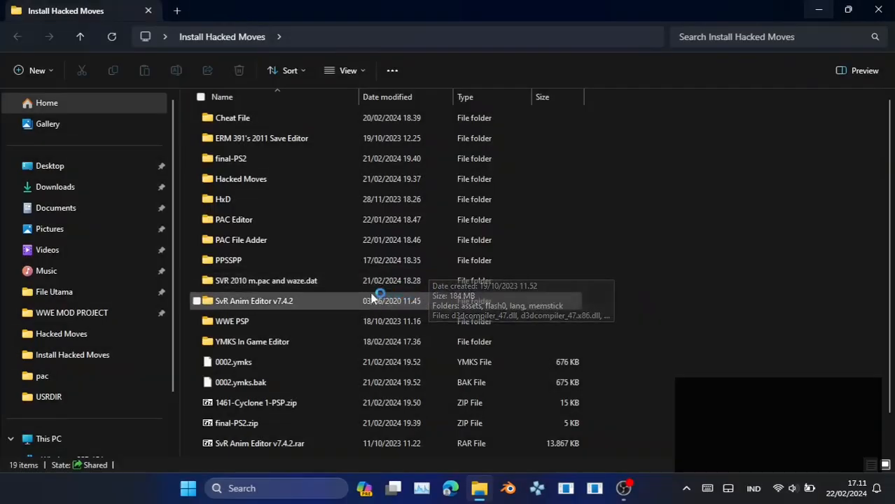
Copy m.pac from the SVR 2010 m.pac and waze.dat folder into SvR Anim Editor v7.4.2's files\2010\PSP folder
double_click(325, 281)
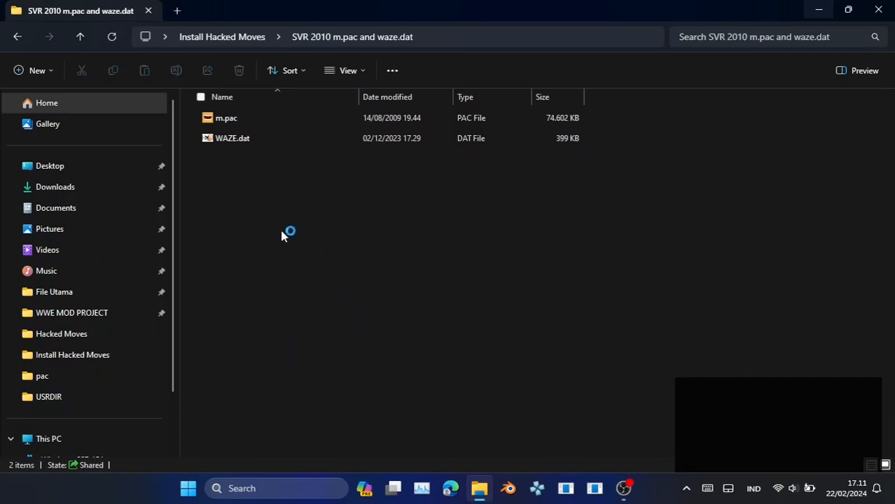
left_click(258, 119)
key("ctrl+c")
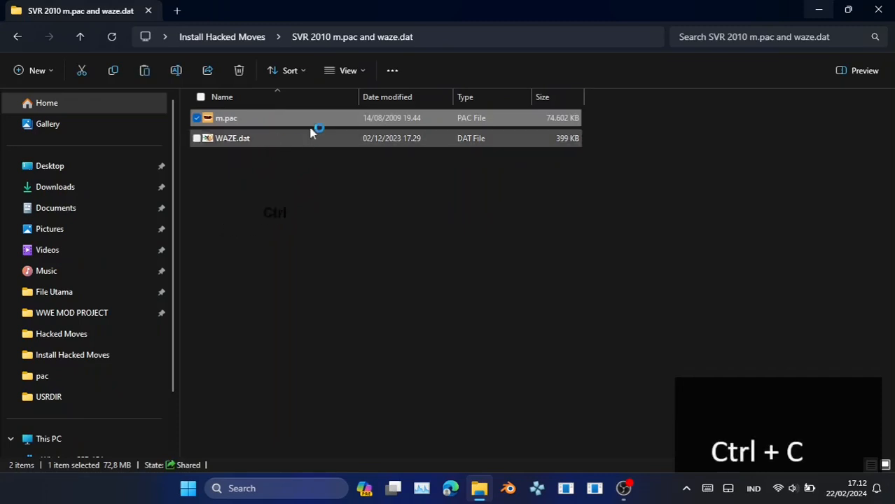
left_click(236, 36)
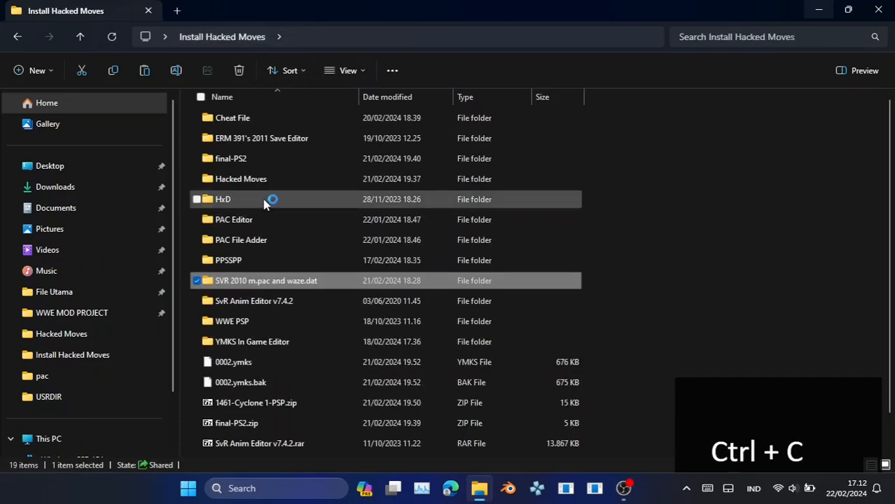
double_click(264, 301)
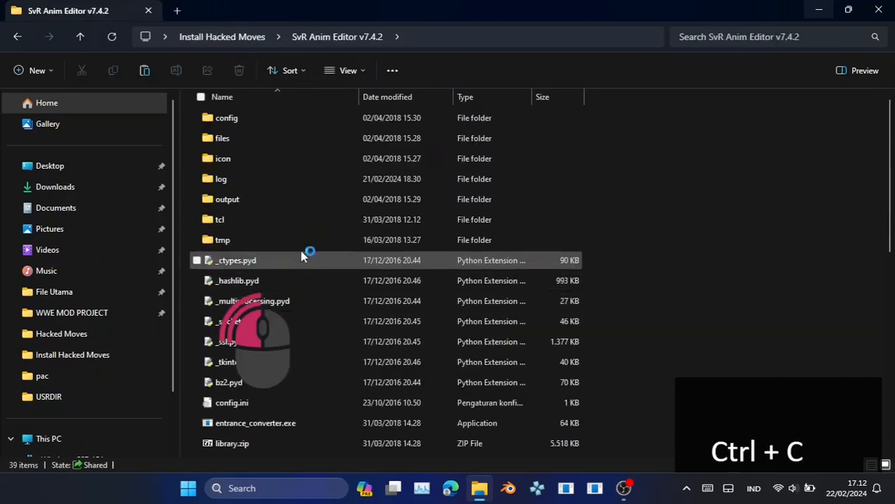
double_click(291, 140)
left_click(281, 201)
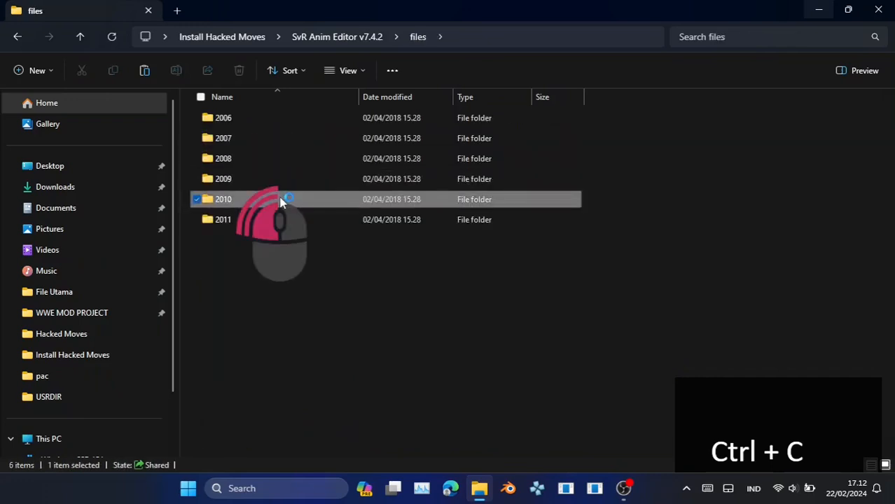
double_click(280, 201)
double_click(260, 140)
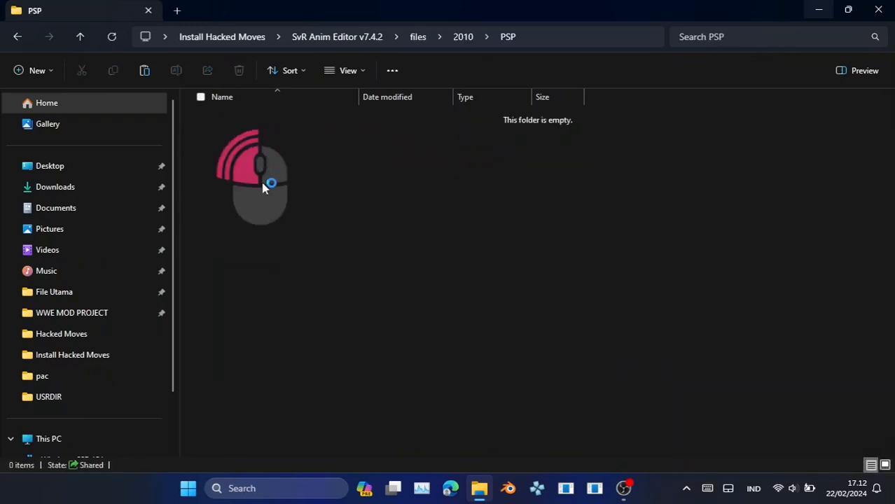
key("ctrl+v")
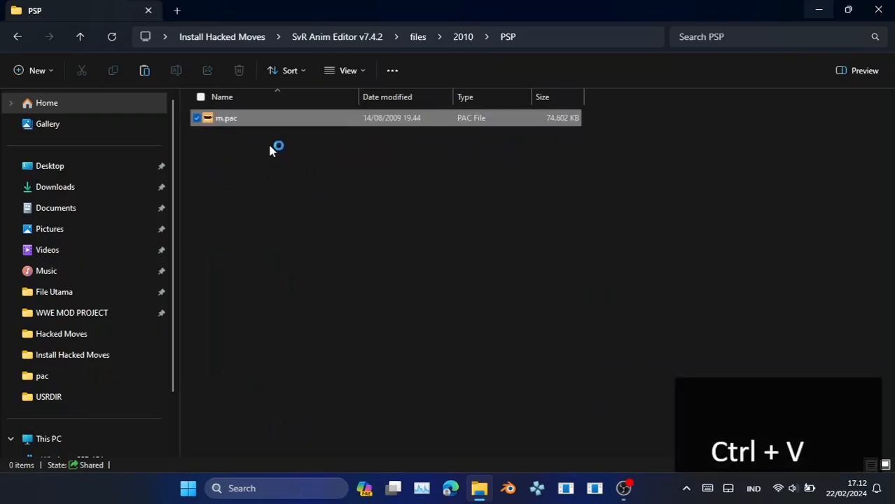
Launch WAZE_gui.exe from the SvR Anim Editor v7.4.2 folder and set the game to 2010
left_click(371, 39)
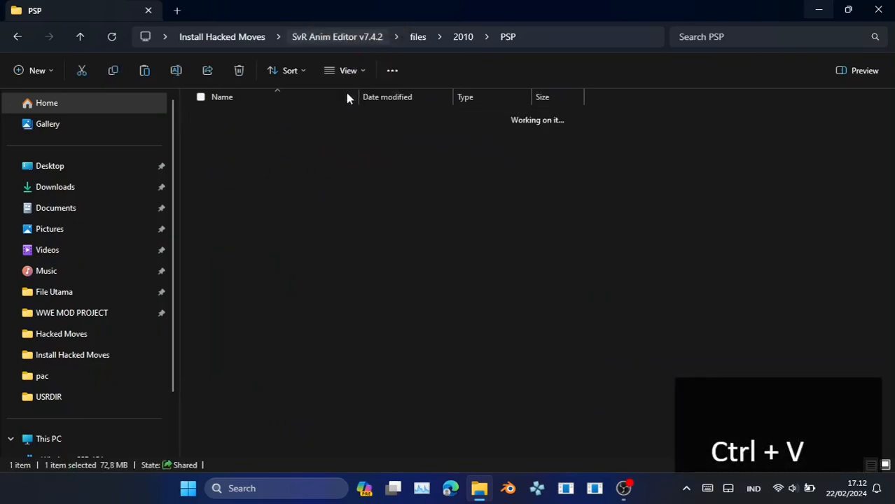
scroll(348, 263, "down", 10)
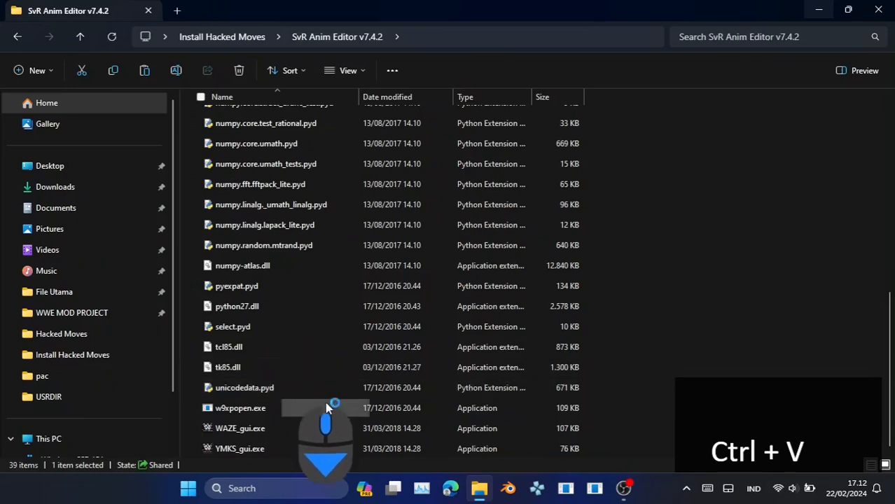
left_click(313, 434)
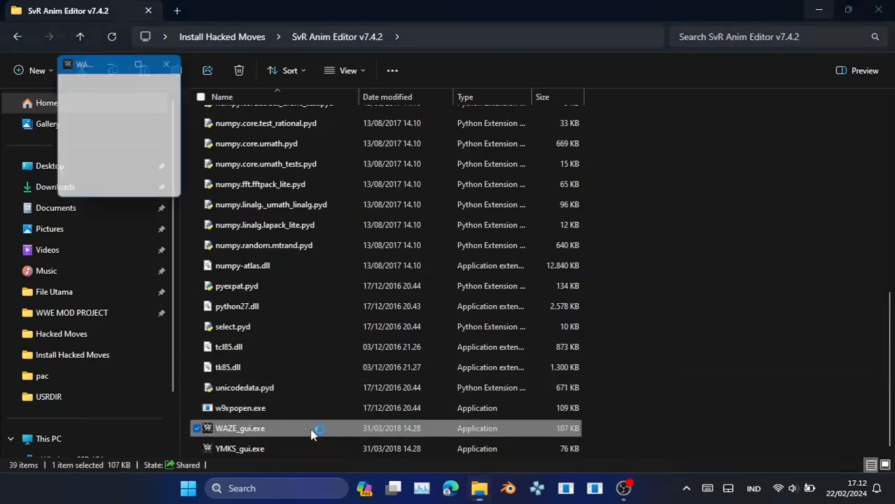
left_click(226, 93)
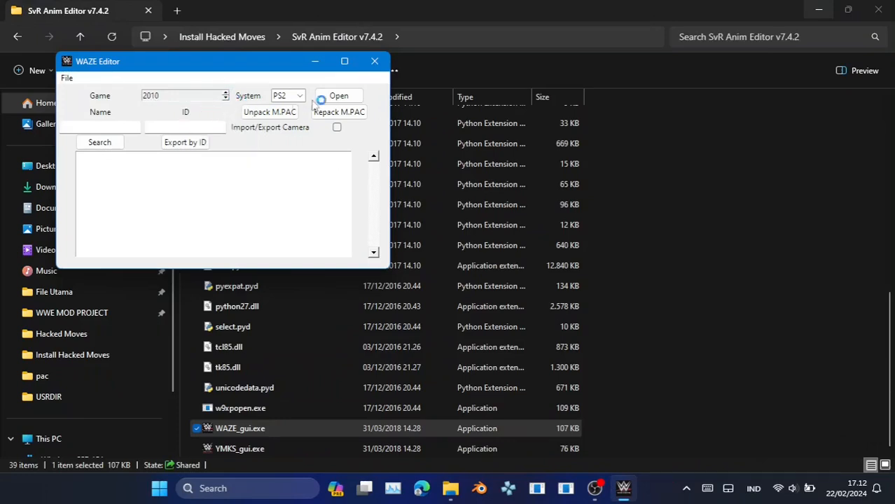
Open WAZE.dat from the SVR 2010 m.pac and waze.dat folder for the PSP system
left_click(339, 96)
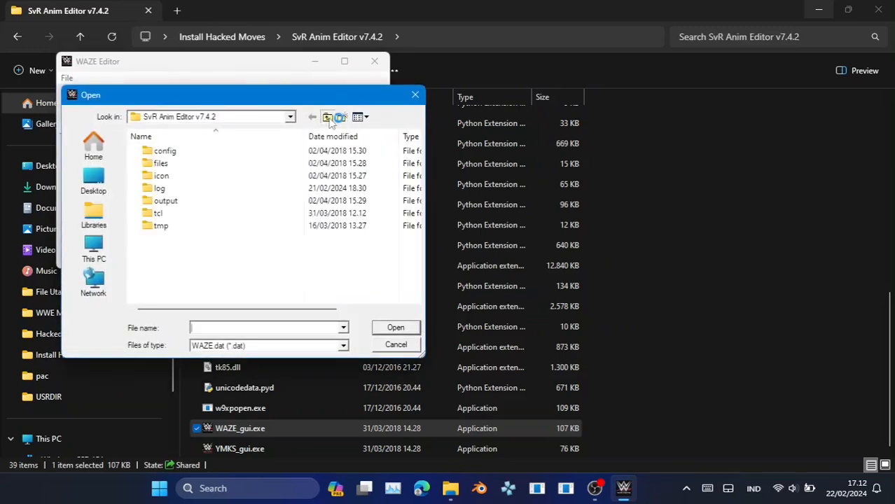
left_click(328, 118)
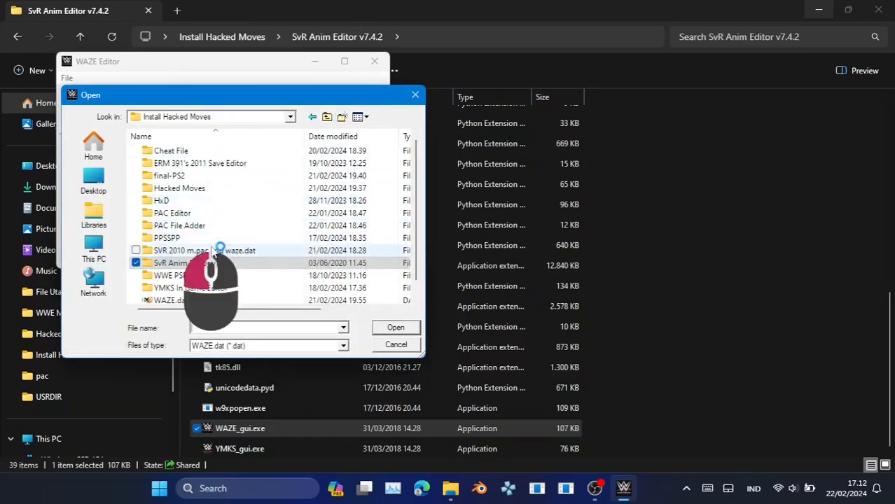
double_click(203, 250)
left_click(178, 151)
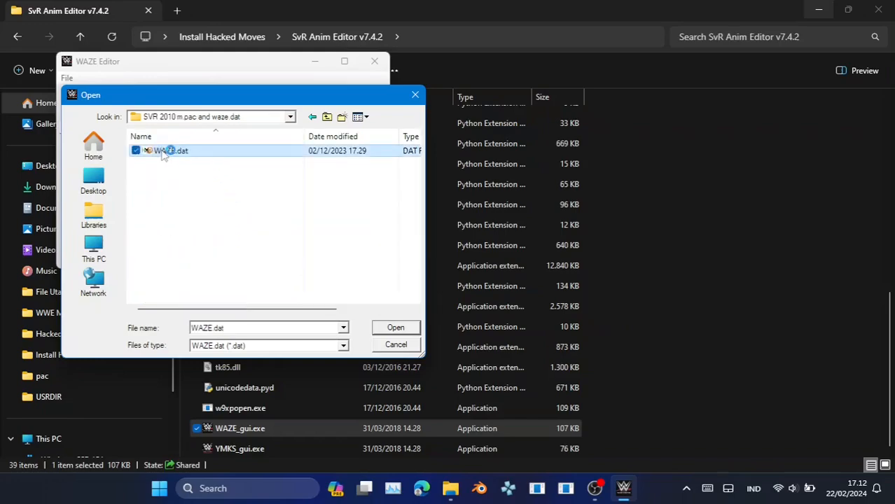
double_click(175, 152)
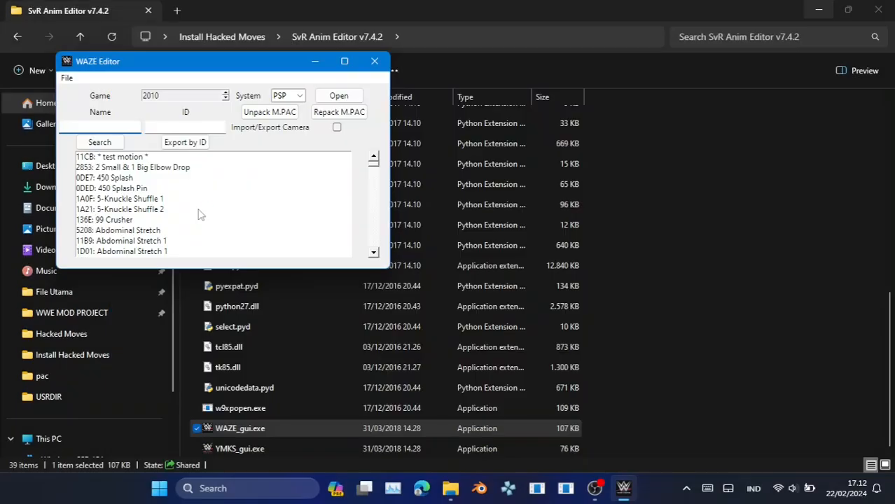
Search the move list for "play" and select move 1613, Player's Boot
type("play")
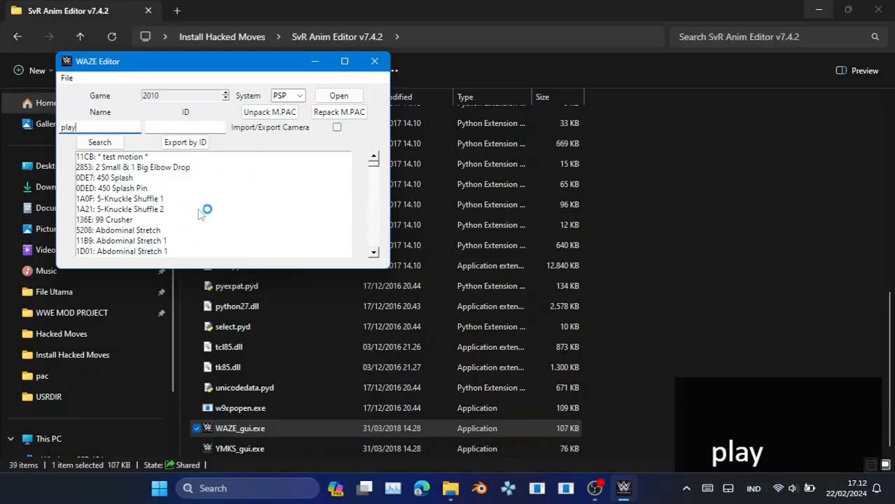
key("Return")
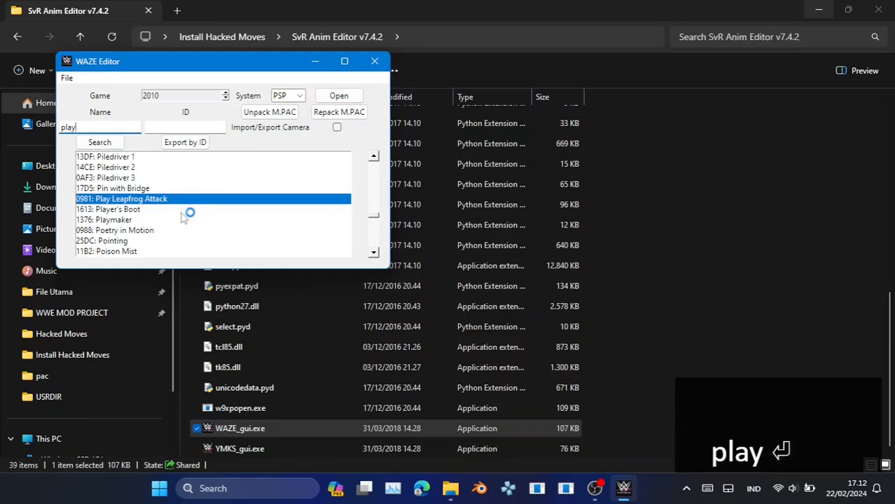
left_click(159, 213)
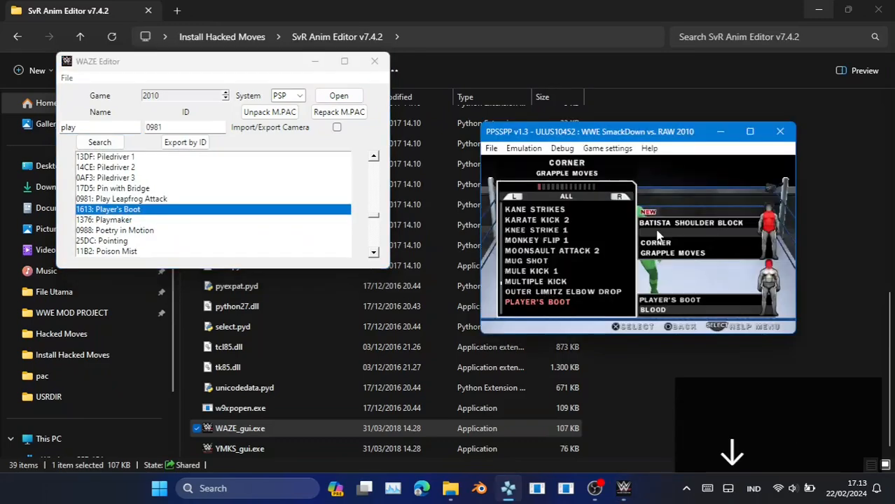
In PPSSPP running SmackDown vs. RAW 2010, preview Player's Boot in the corner grapple moves list
key("j")
left_click_drag(638, 128, 538, 156)
key("Down")
key("j")
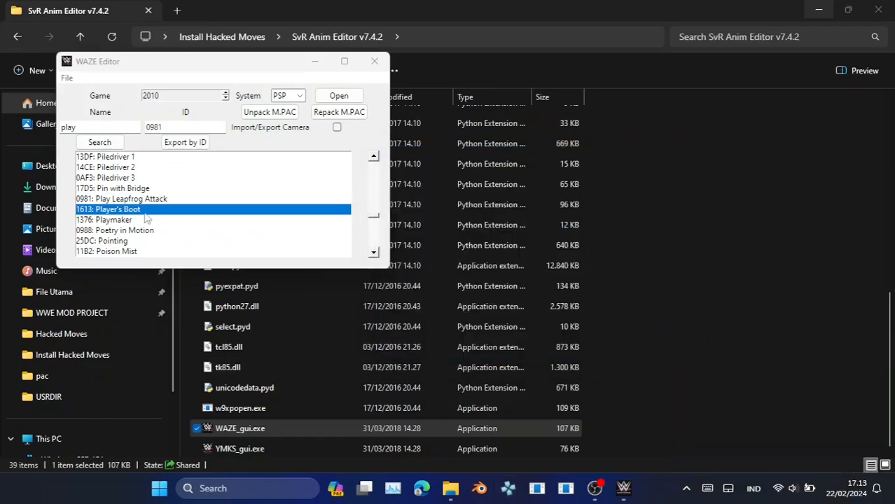
Enable camera import/export in WAZE Editor and unpack M.PAC into files/2010/PSP/
left_click(338, 128)
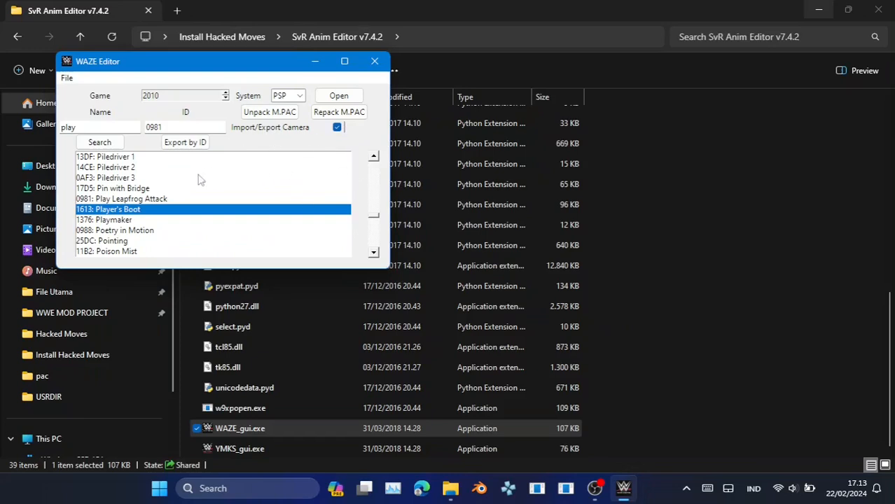
left_click(270, 112)
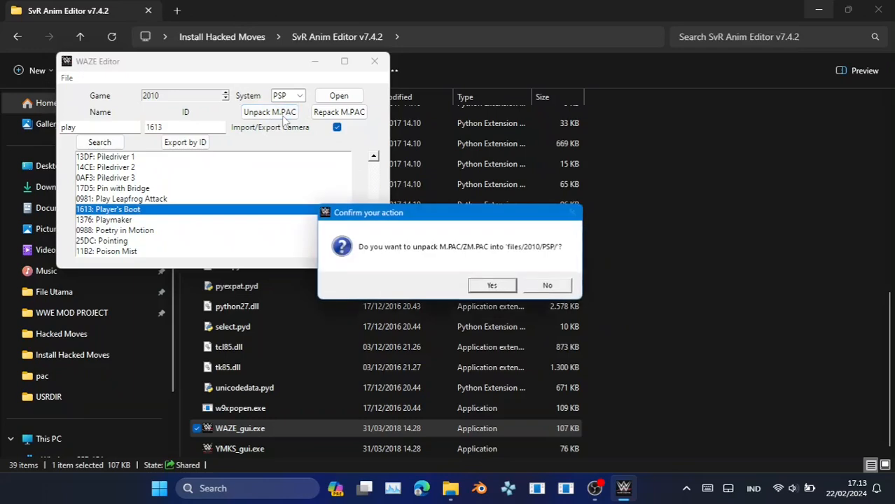
left_click(492, 287)
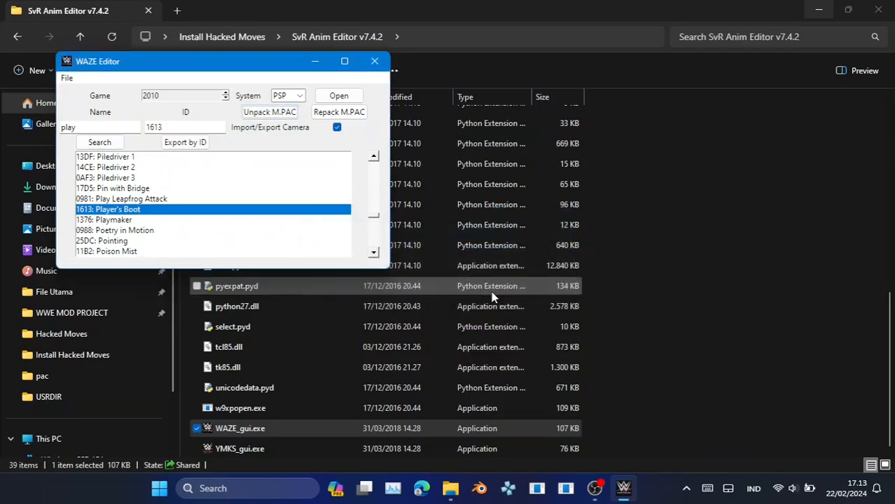
Export the Player's Boot animation with its camera as 1613-Player's Boot-PSP.zip into the Install Hacked Moves folder
left_click(508, 286)
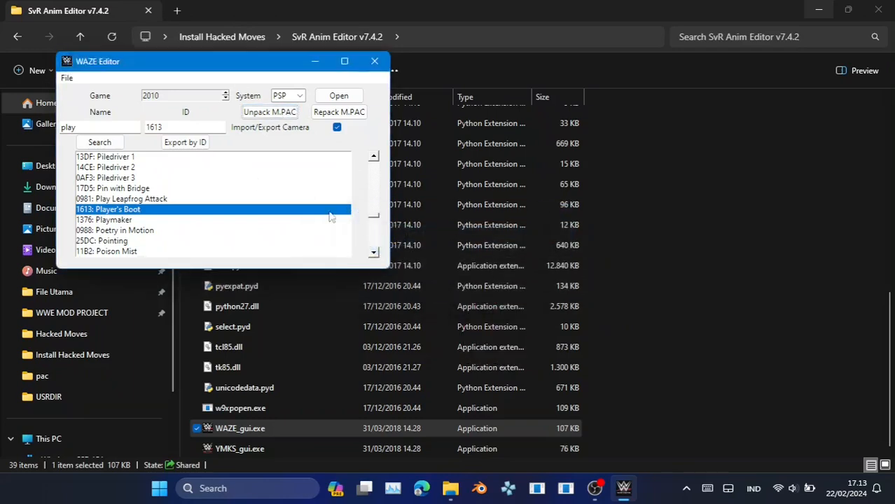
right_click(138, 209)
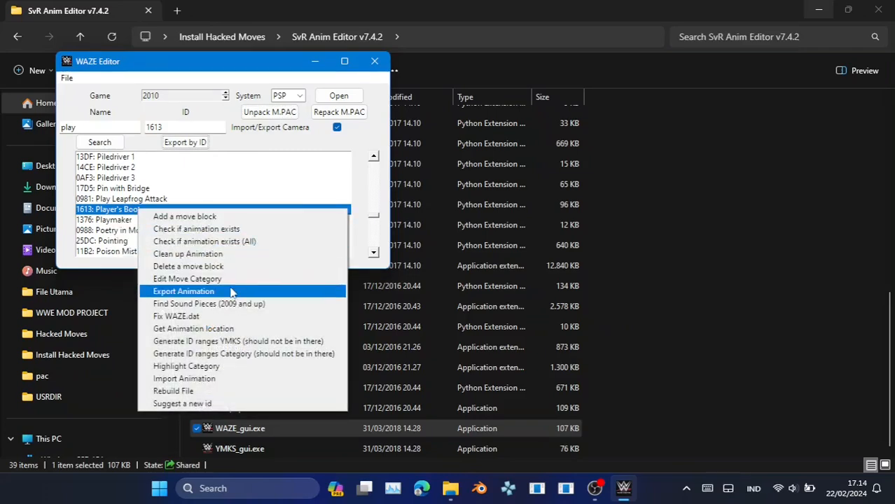
left_click(232, 291)
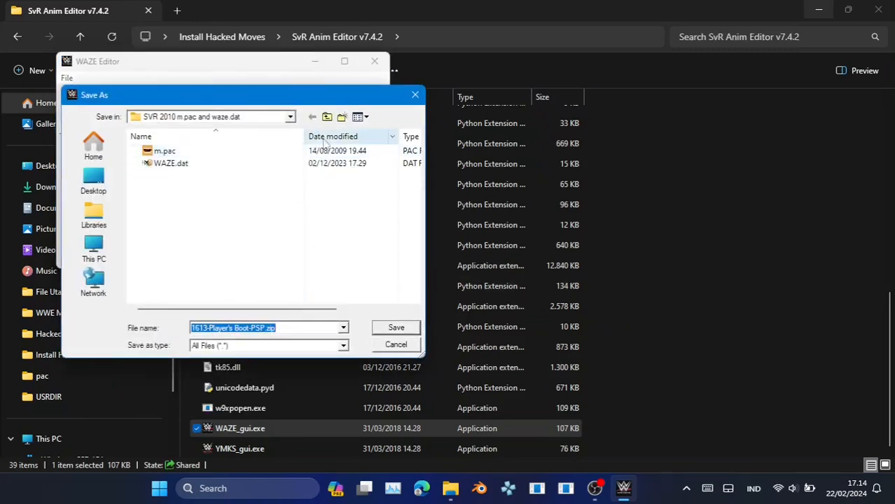
left_click(327, 117)
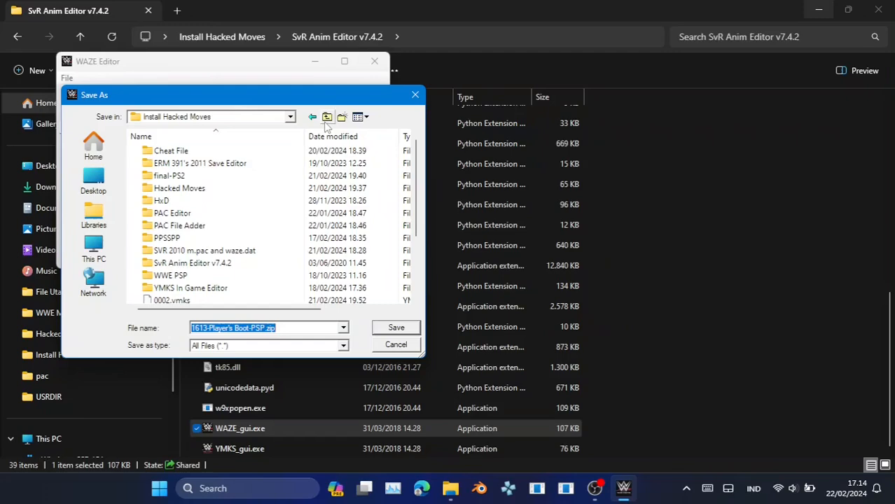
scroll(254, 283, "down", 2)
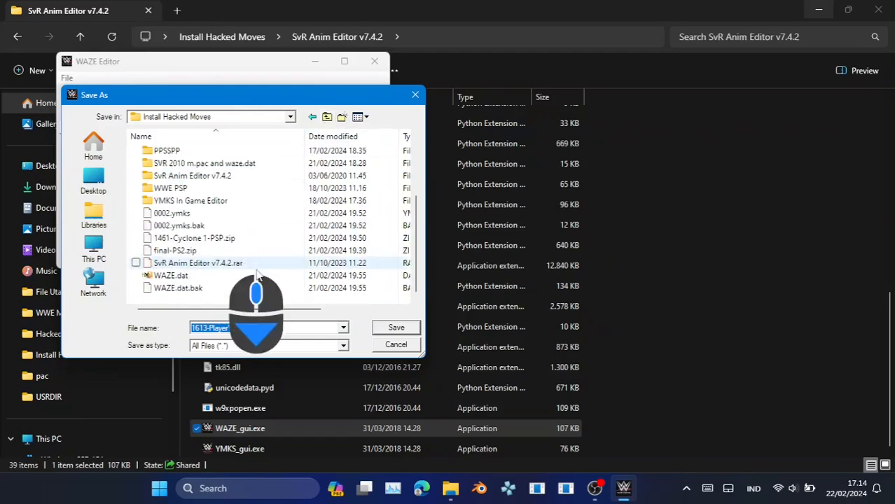
scroll(251, 286, "up", 1)
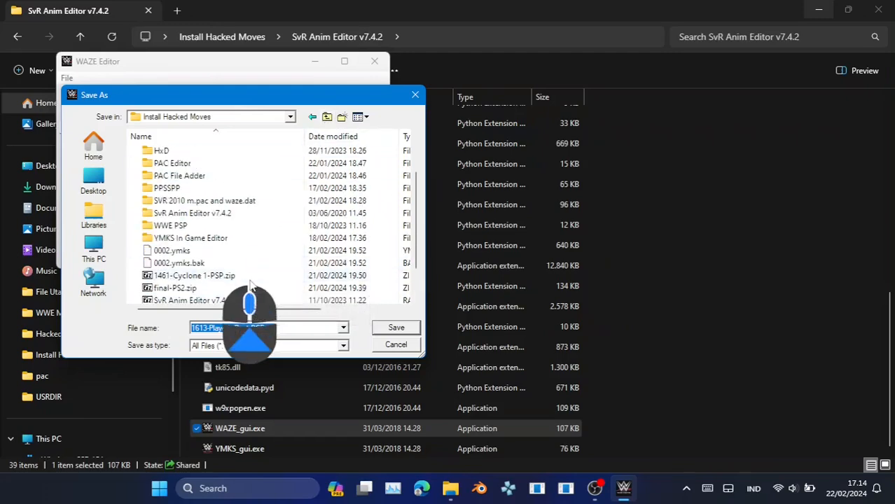
left_click(397, 328)
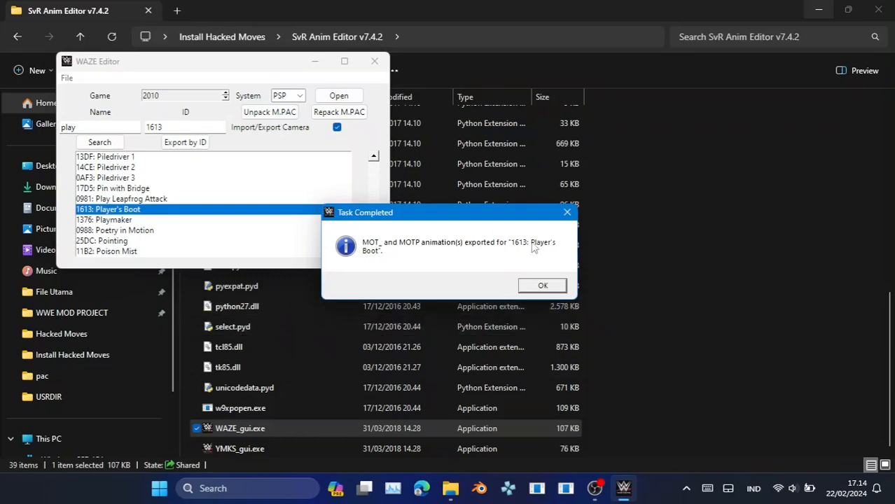
left_click(543, 285)
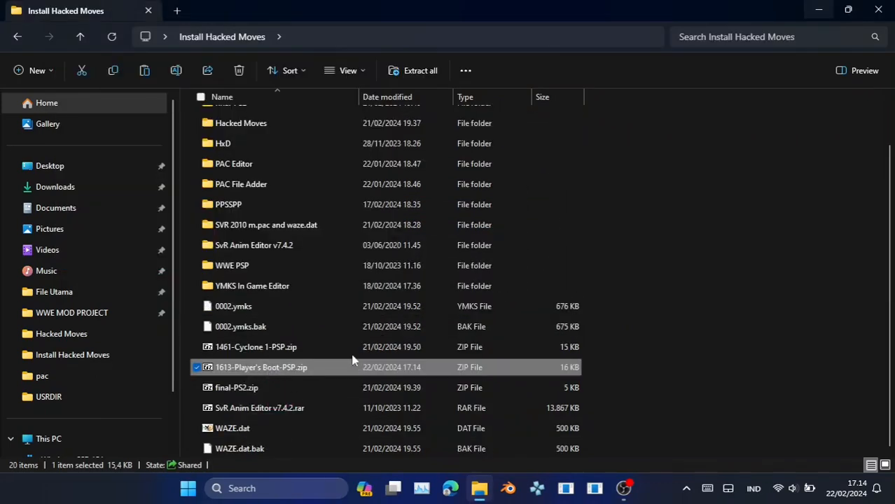
Extract 1613-Player's Boot-PSP.zip with 7-Zip into its own 1613-Player's Boot-PSP folder
right_click(349, 360)
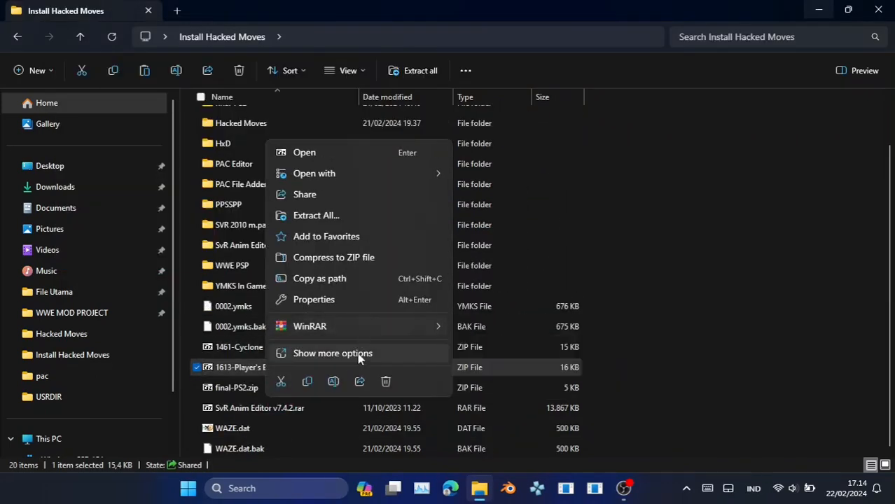
left_click(357, 354)
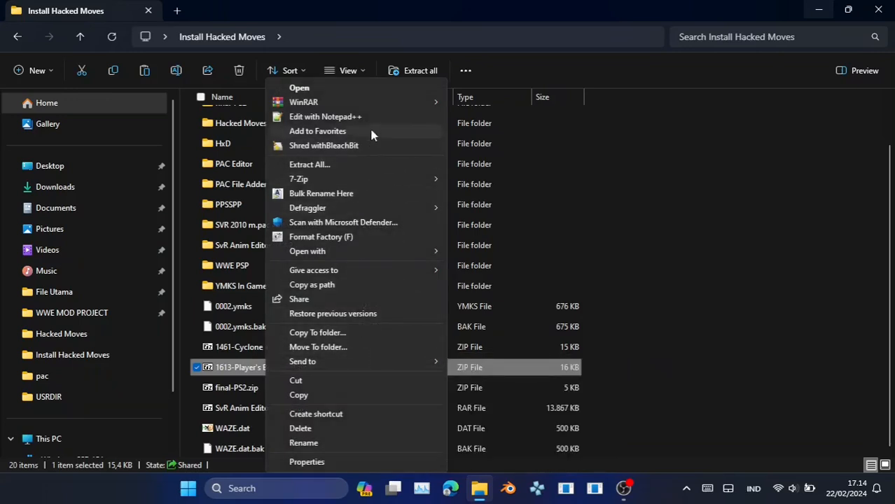
mouse_move(371, 180)
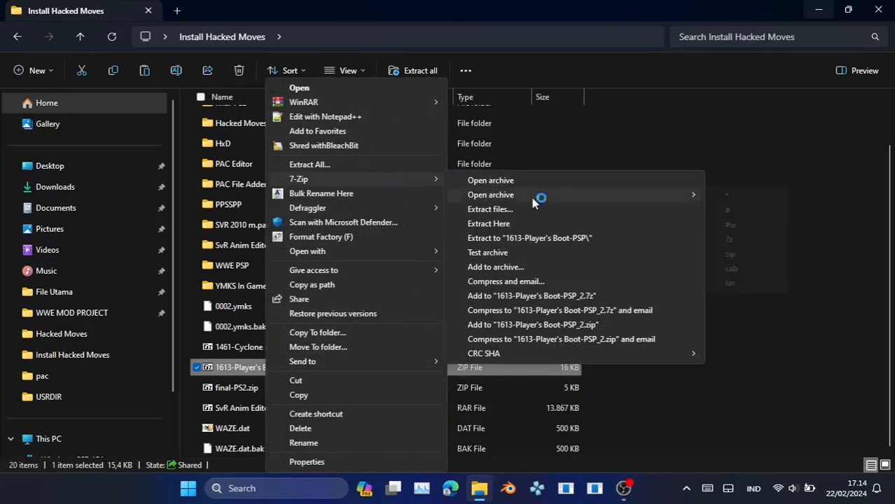
left_click(551, 238)
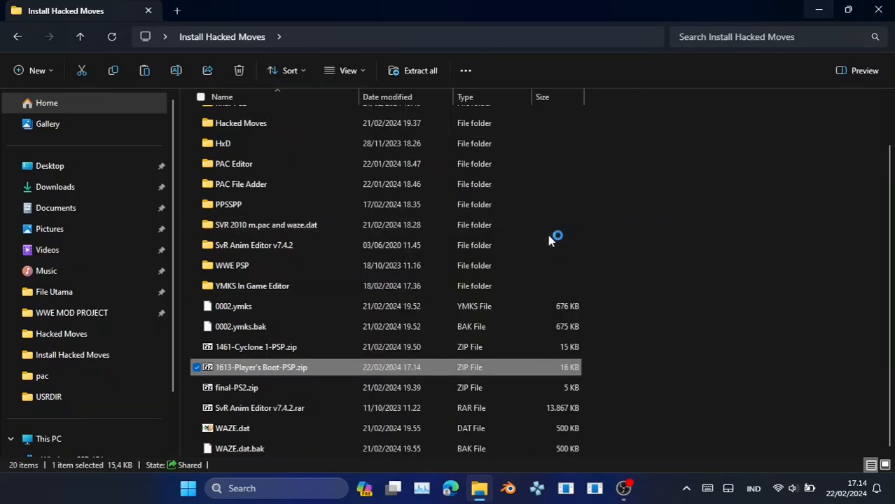
Look through the extracted animation files in the MOT_ folder of 1613-Player's Boot-PSP and return to Install Hacked Moves
scroll(472, 249, "up", 2)
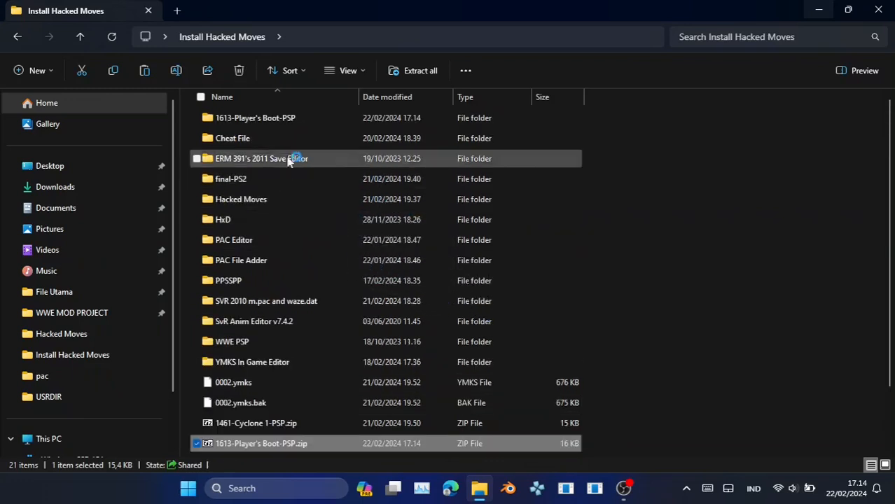
left_click(277, 120)
double_click(224, 122)
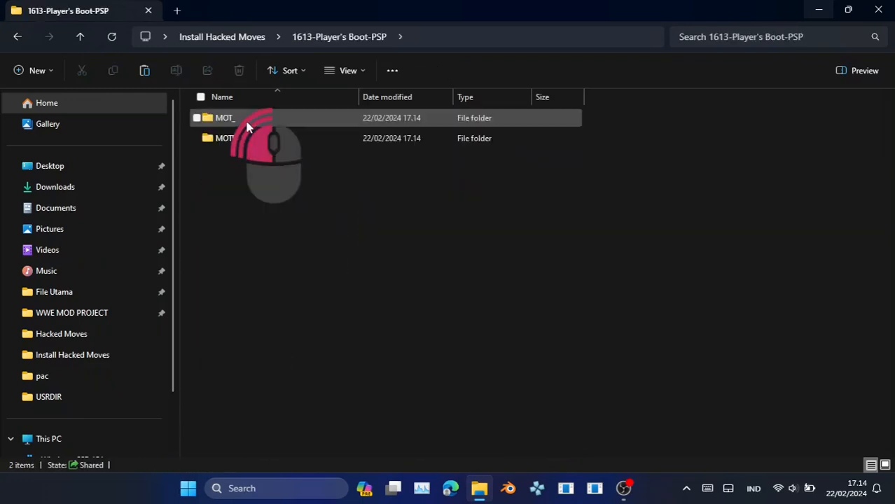
double_click(238, 127)
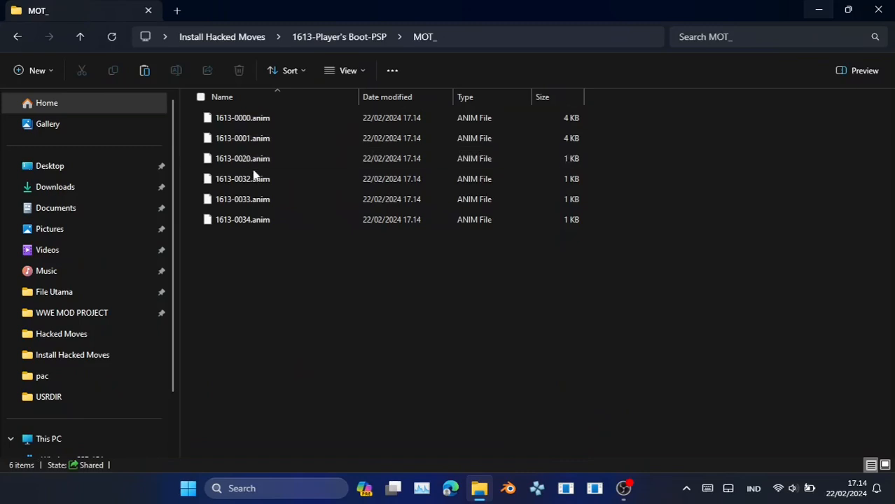
left_click(242, 37)
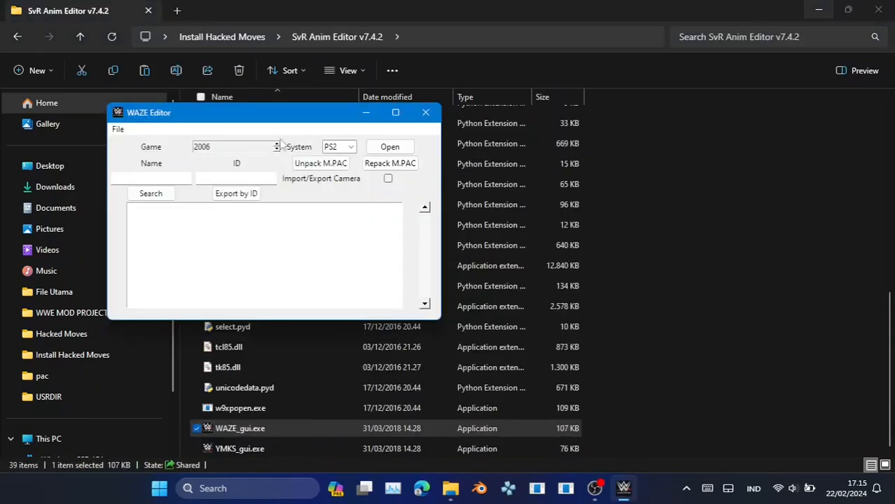
Set WAZE Editor to game 2011 and system PSP and open WAZE.dat from the Install Hacked Moves folder
left_click(276, 147)
left_click(330, 170)
left_click(390, 147)
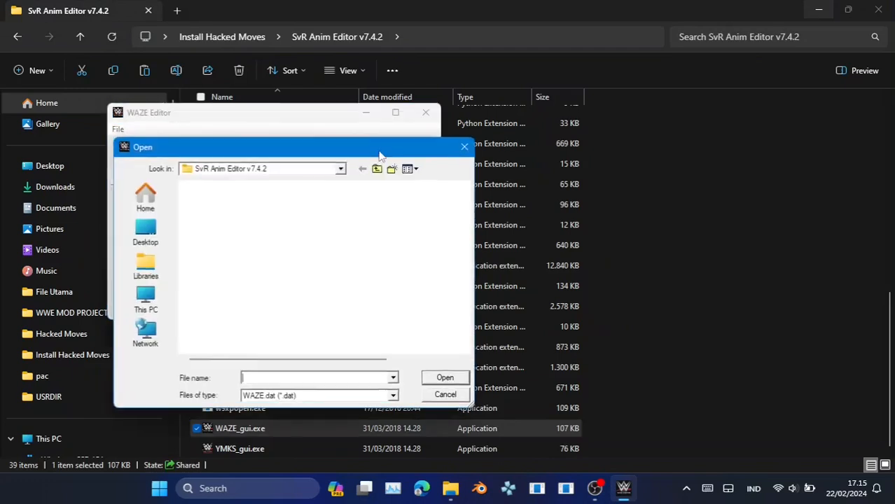
left_click(377, 168)
scroll(257, 317, "down", 1)
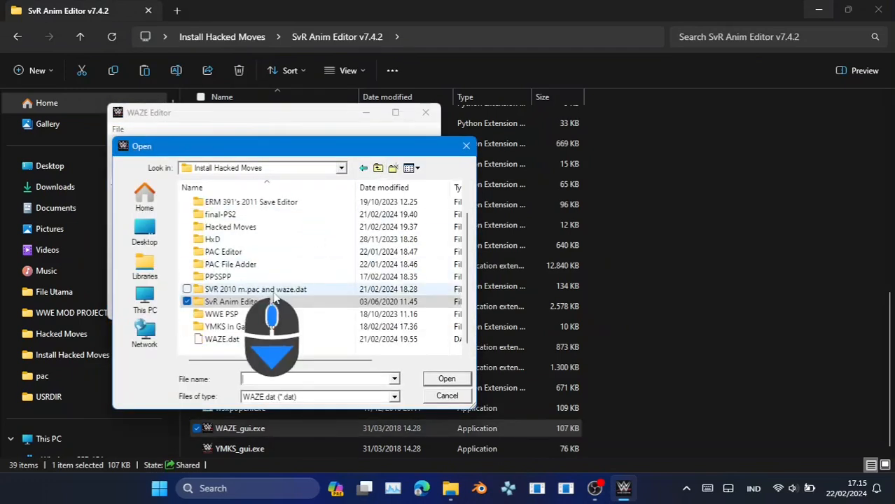
double_click(235, 338)
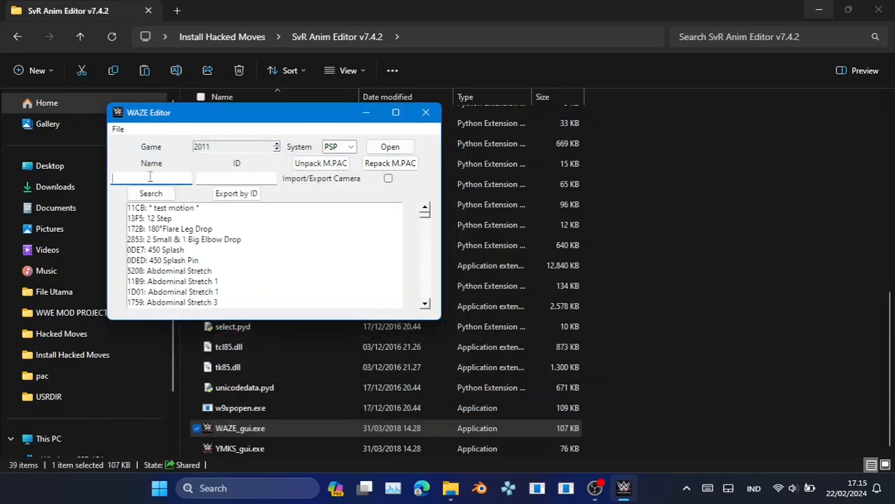
Search the move list for "player" and check whether an animation exists for 1613: Player's Boot
type("pl")
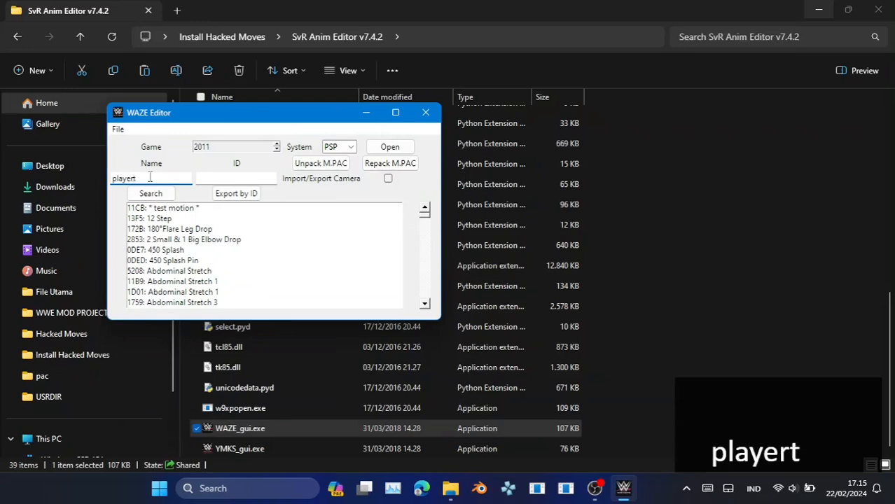
type("ayer")
key("Return")
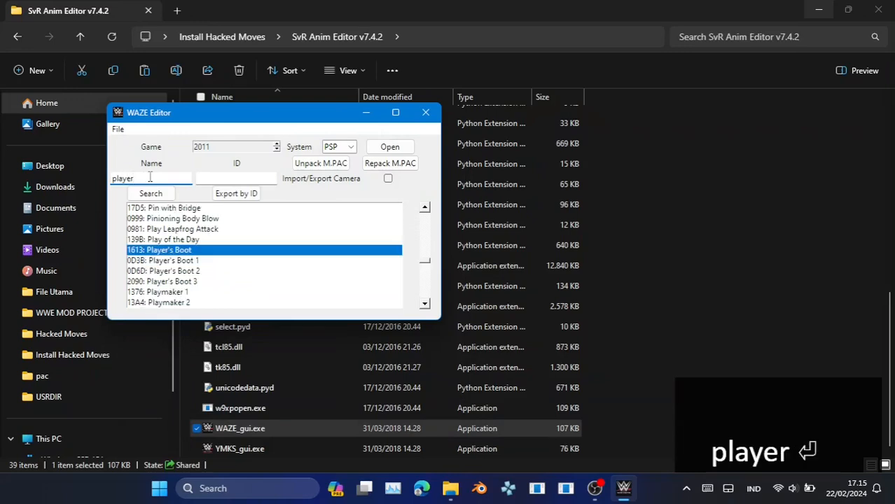
right_click(185, 253)
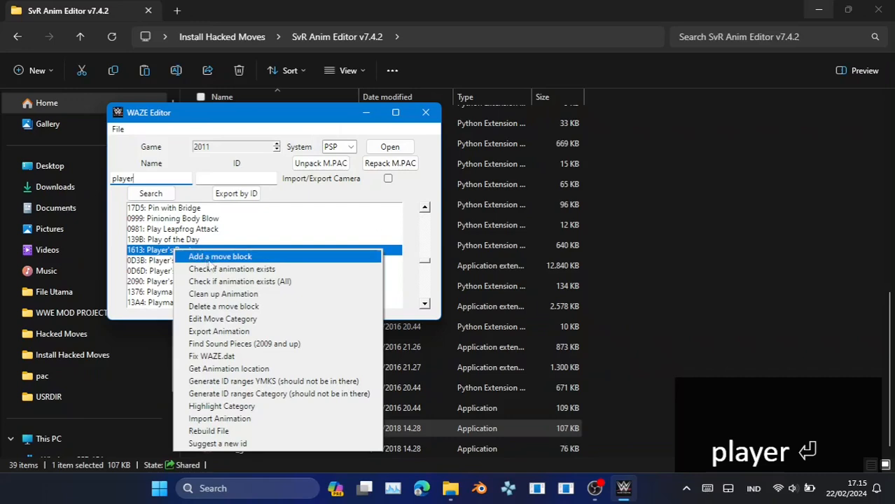
left_click(184, 268)
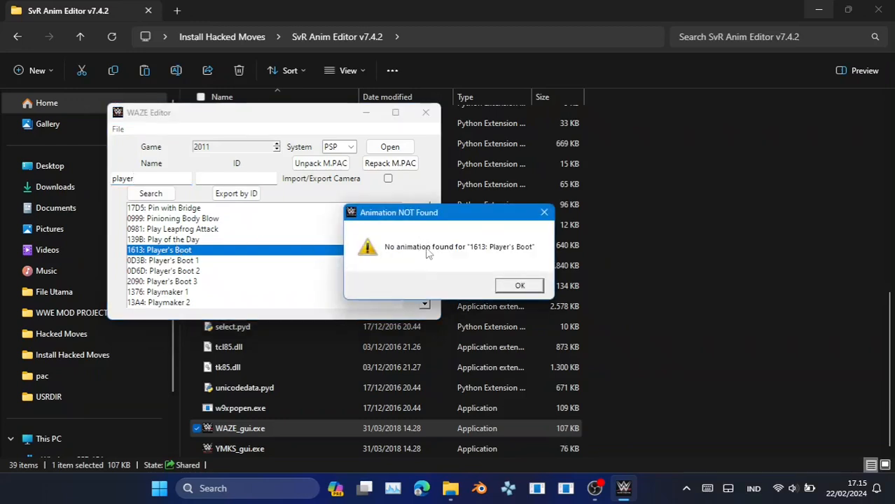
left_click(520, 290)
left_click(536, 287)
Edit the move category of 1613: Player's Boot to enable Signature, Finisher and Corner Grapple, and set the flags
right_click(187, 253)
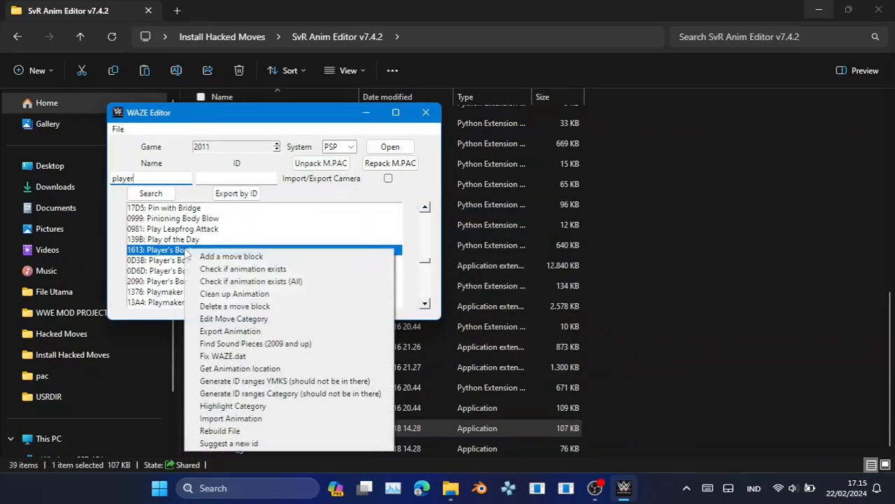
left_click(269, 320)
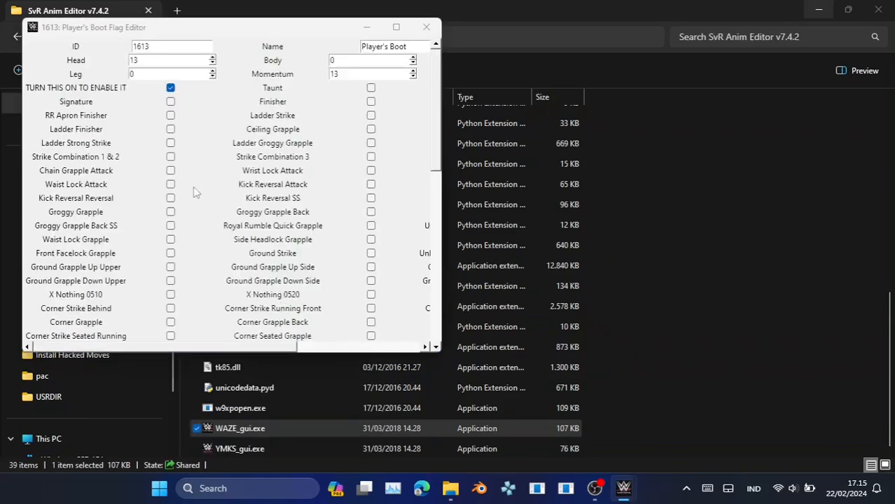
left_click(170, 103)
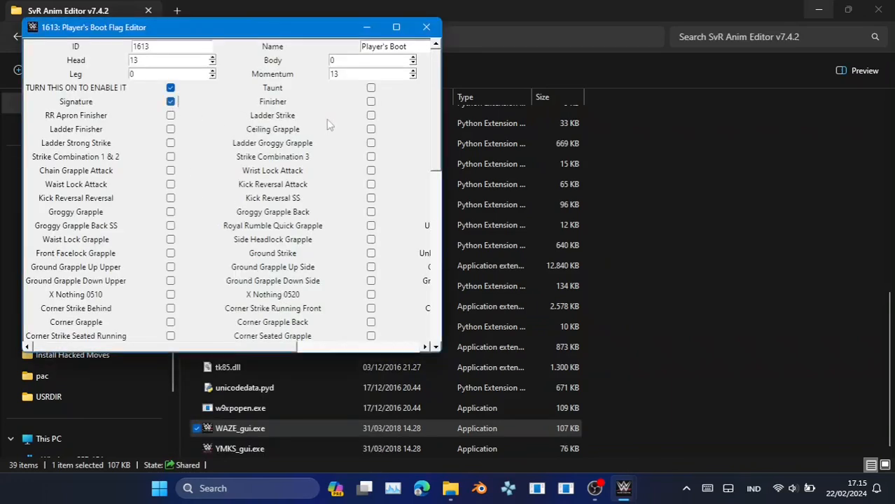
left_click(372, 103)
left_click_drag(263, 348, 186, 317)
scroll(166, 105, "down", 5)
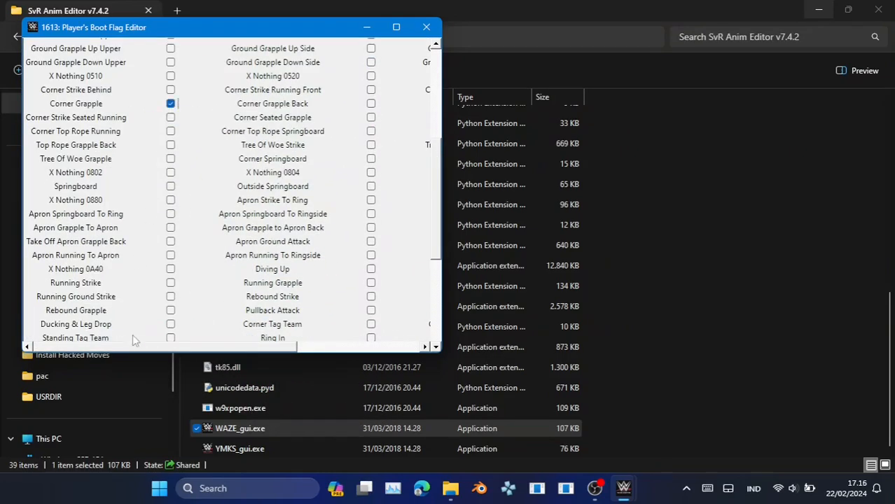
left_click_drag(132, 347, 214, 347)
scroll(426, 322, "down", 5)
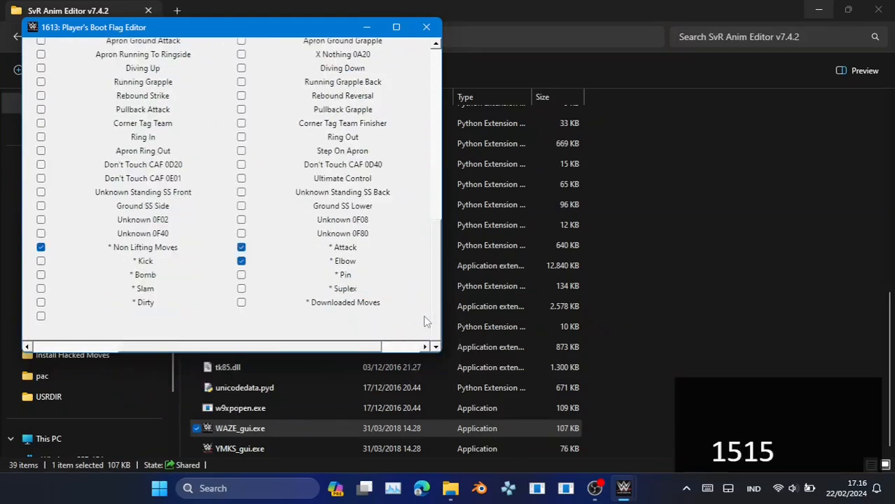
left_click_drag(303, 350, 135, 352)
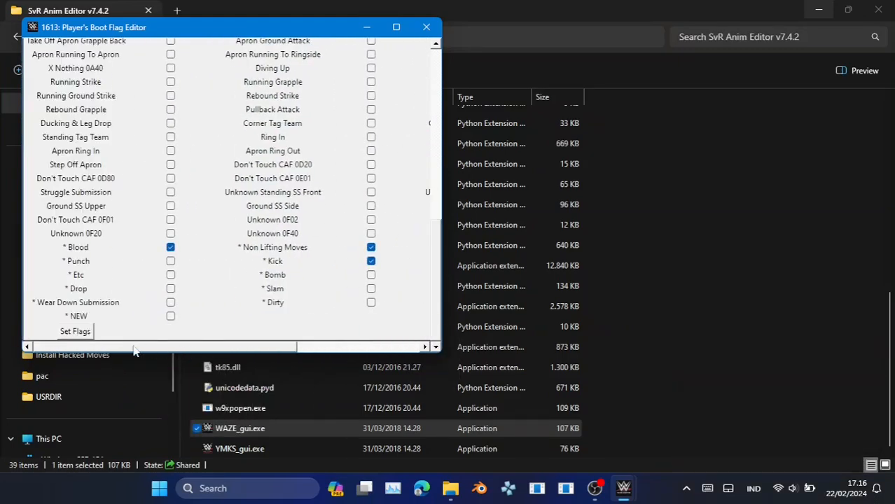
left_click(77, 332)
left_click(462, 286)
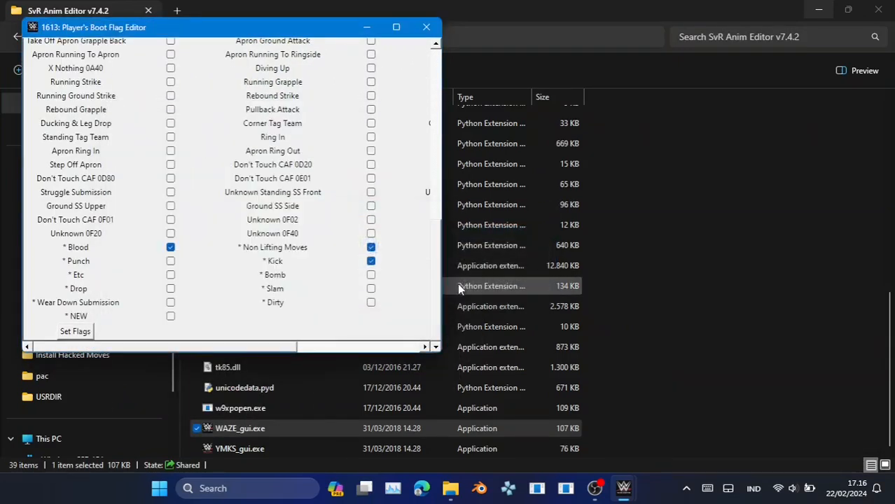
left_click(533, 287)
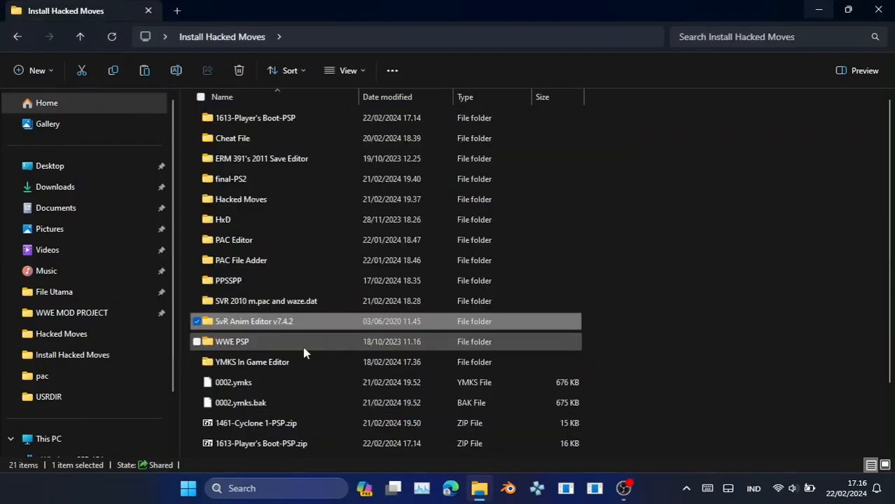
Open misc.pac from the WWE PSP\PSP_GAME\USRDIR\pac folder in PAC Editor
double_click(303, 350)
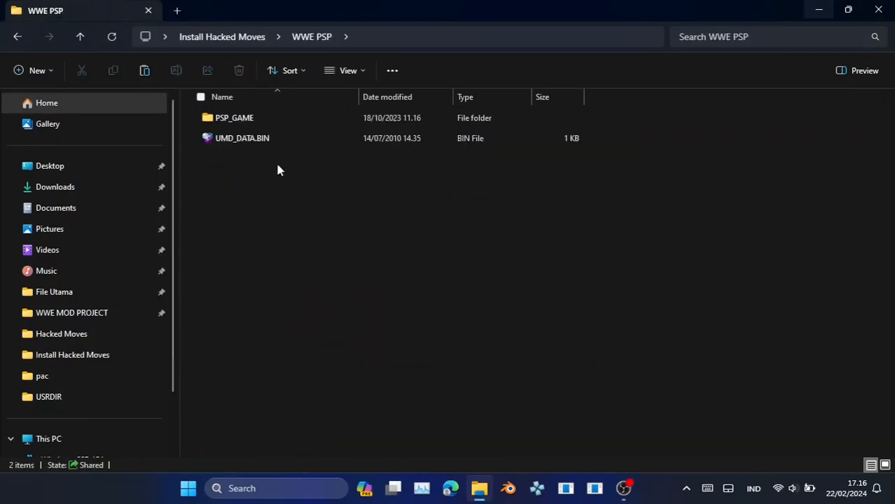
double_click(277, 120)
double_click(253, 144)
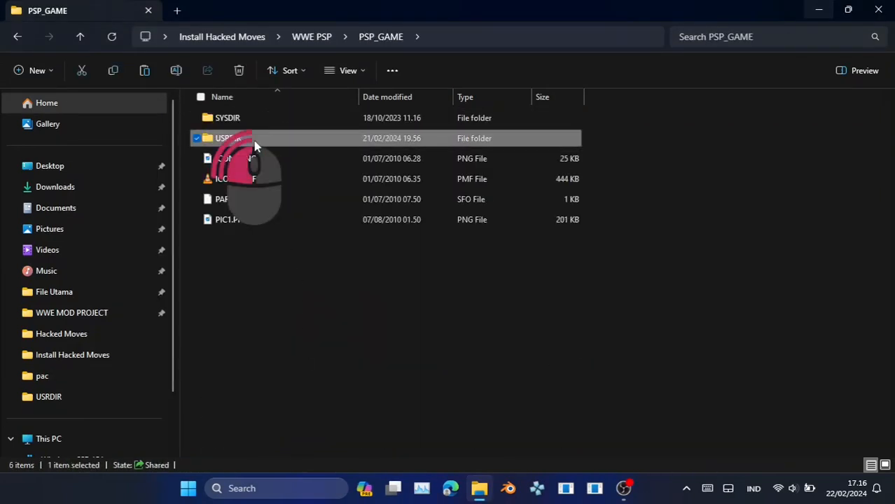
left_click(255, 146)
double_click(256, 148)
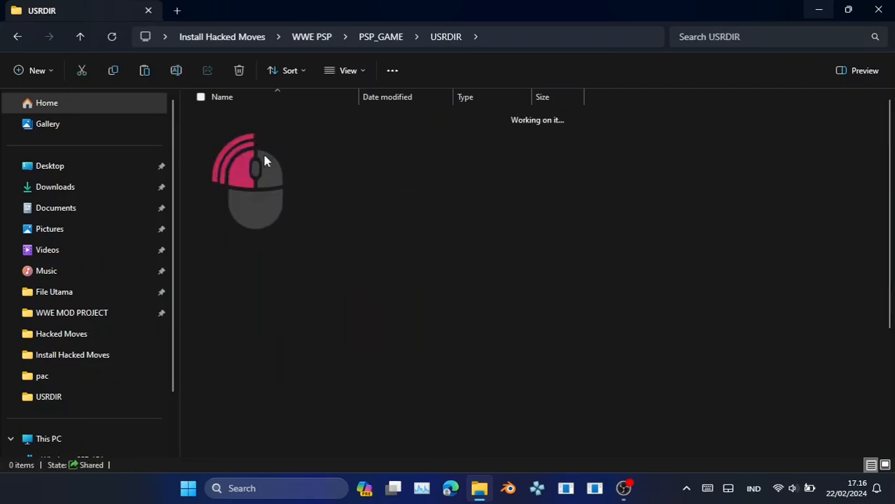
scroll(312, 344, "down", 2)
left_click(302, 346)
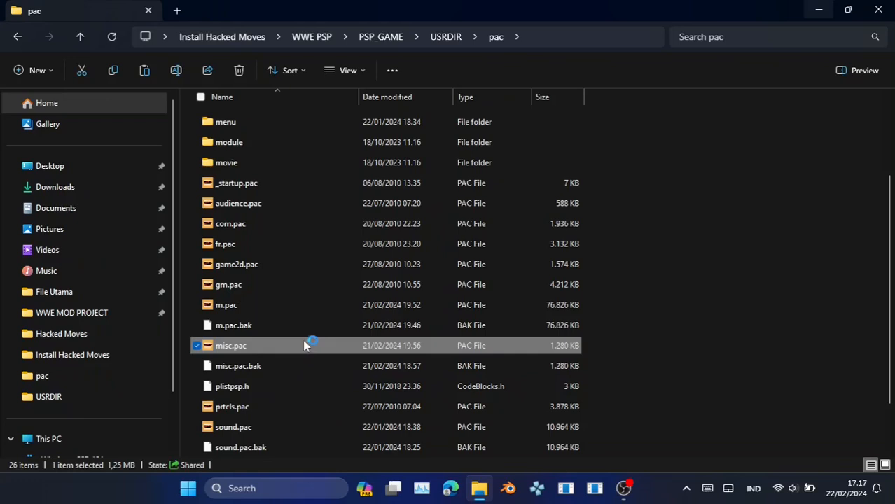
Inject the edited WAZE.dat from the Install Hacked Moves folder into the MOVS\WAZE.dat entry of MISC.PAC
scroll(129, 308, "down", 1)
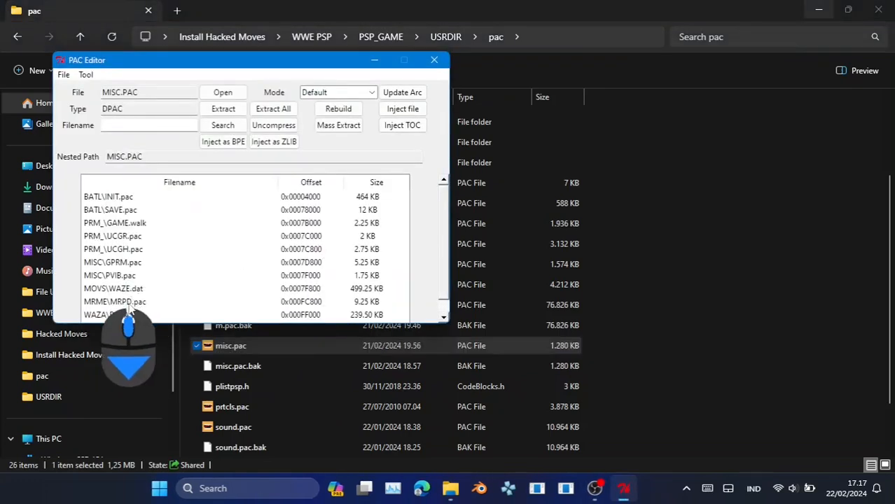
left_click(129, 306)
left_click(151, 288)
left_click(396, 112)
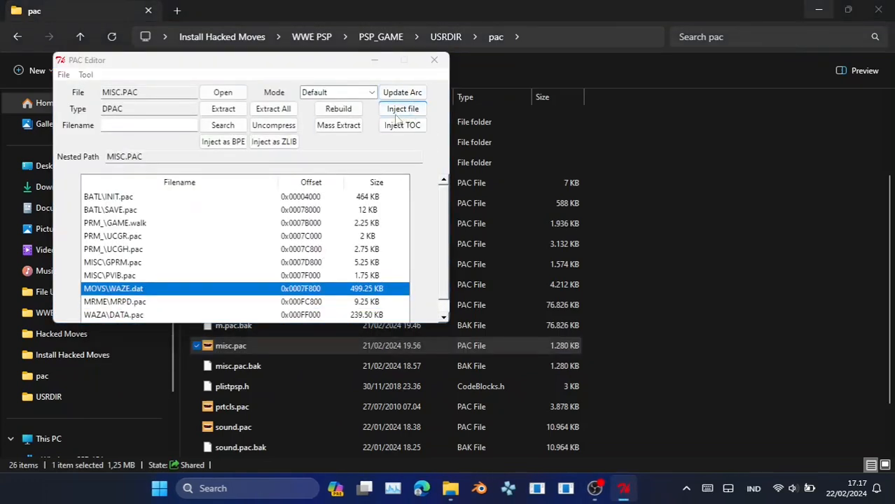
left_click(324, 114)
left_click(325, 115)
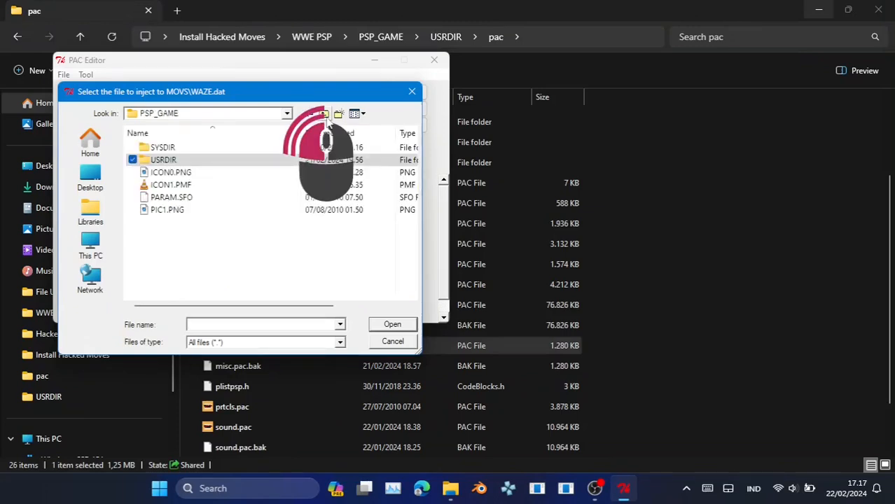
left_click(325, 115)
left_click(325, 115)
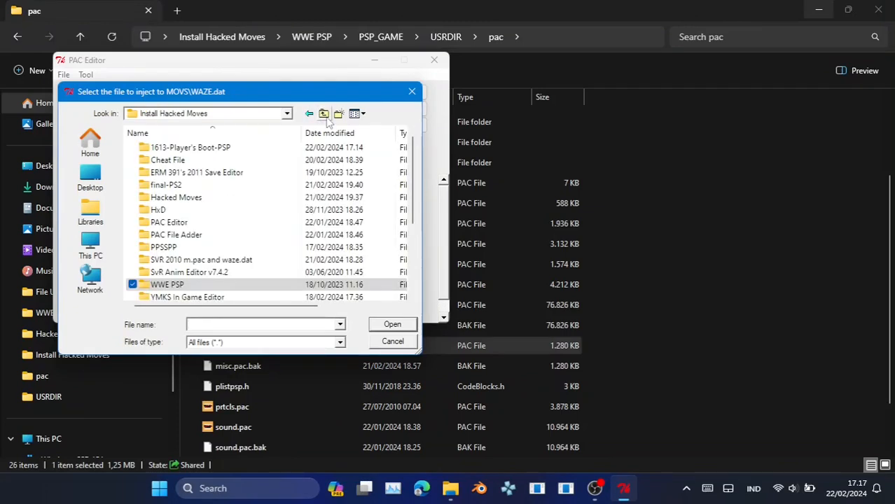
scroll(223, 216, "down", 3)
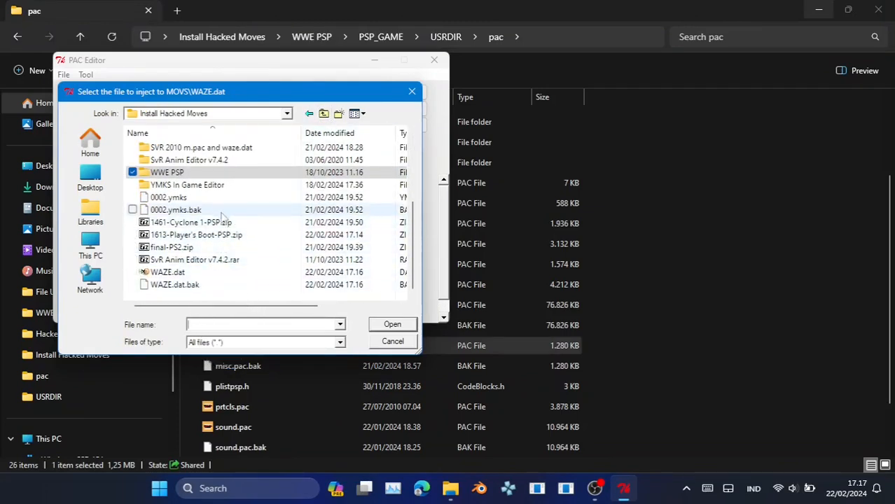
double_click(213, 273)
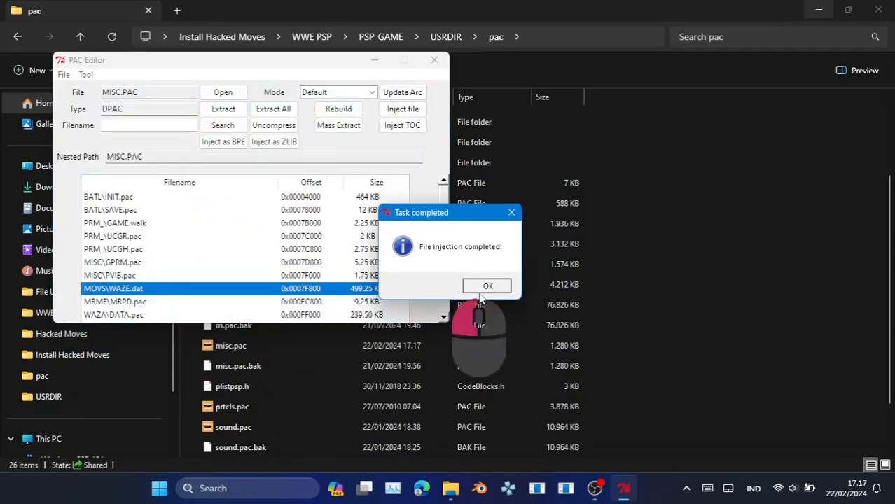
left_click(483, 290)
Generate an updated arc file from plistpsp.arc in the USRDIR folder
left_click(410, 92)
left_click(324, 113)
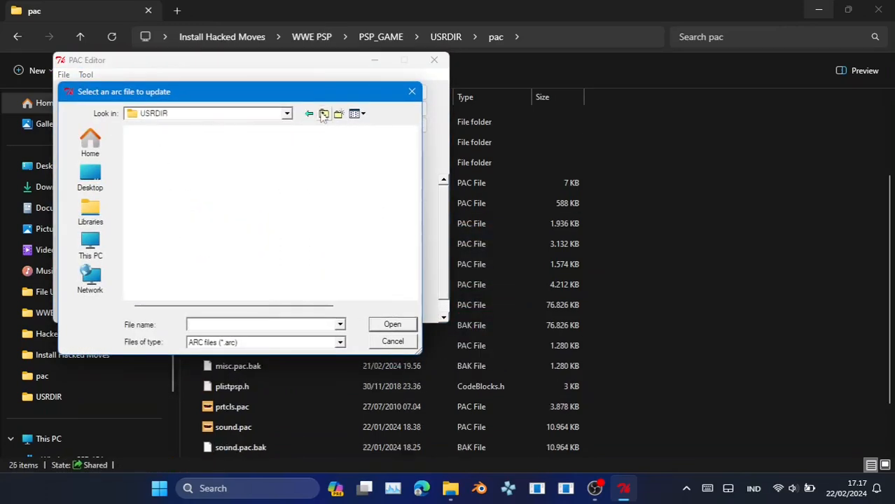
double_click(218, 185)
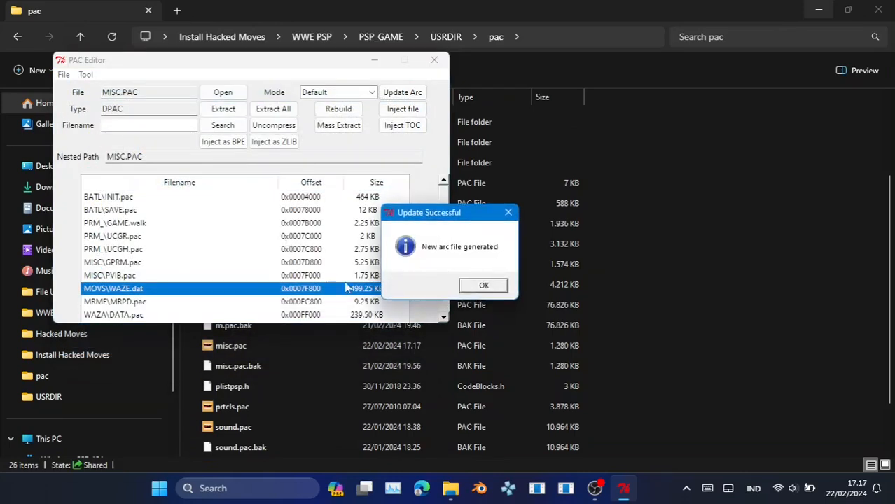
left_click(483, 287)
left_click(671, 196)
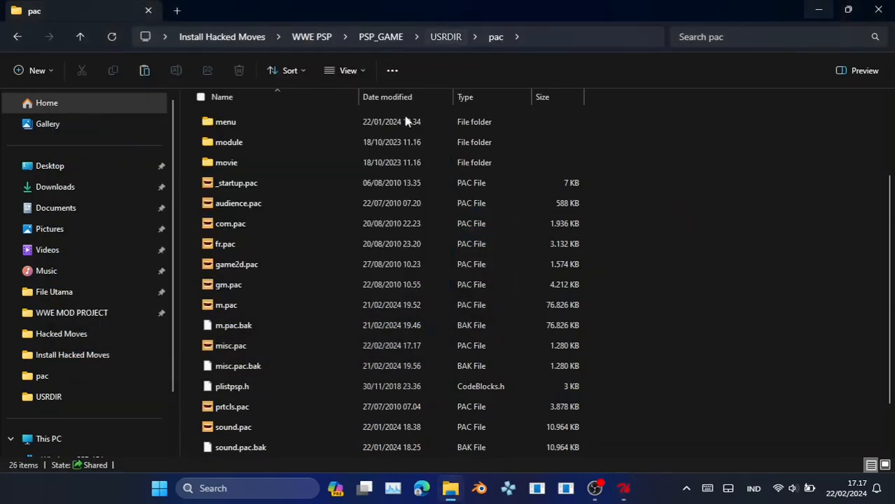
Delete the old plistpsp.arc in USRDIR and rename plistpsp.arc-NEW to plistpsp.arc
key("alt+Up")
left_click(276, 180)
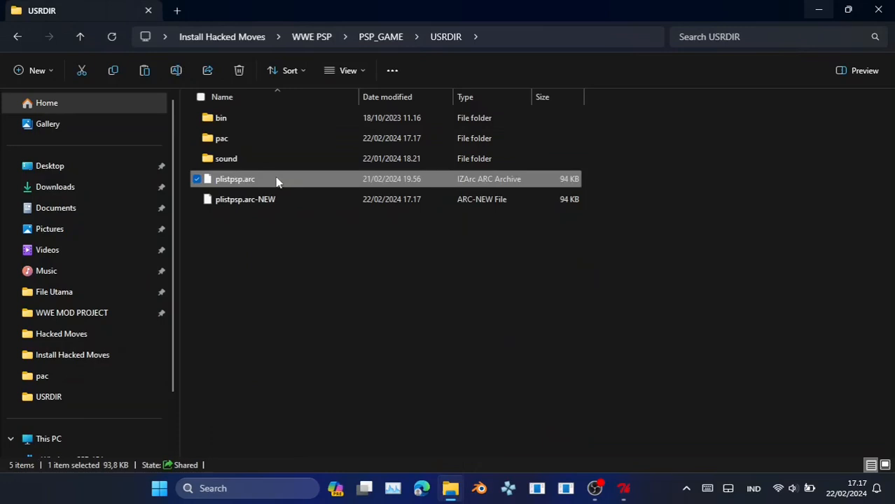
key("Delete")
key("F2")
key("Right")
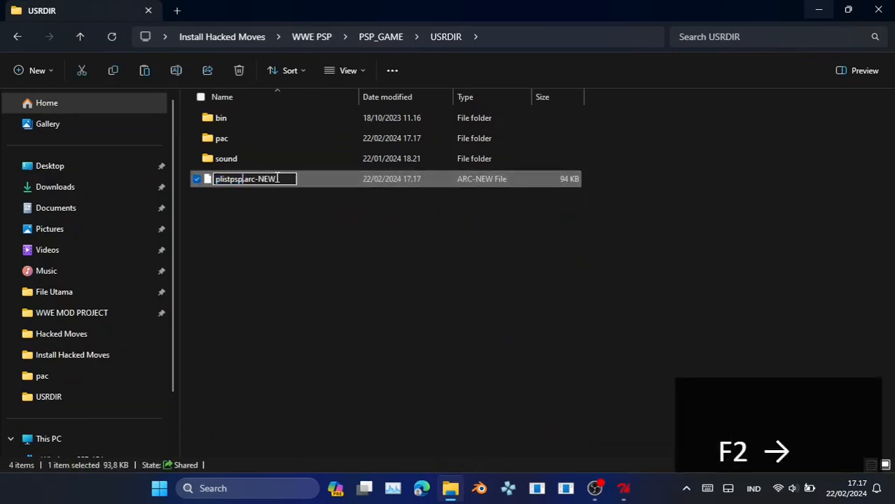
key("Right")
key("Right")
key("Right")
key("Right")
key("Right")
key("Right")
key("Right")
key("BackSpace")
key("BackSpace")
key("BackSpace")
key("BackSpace")
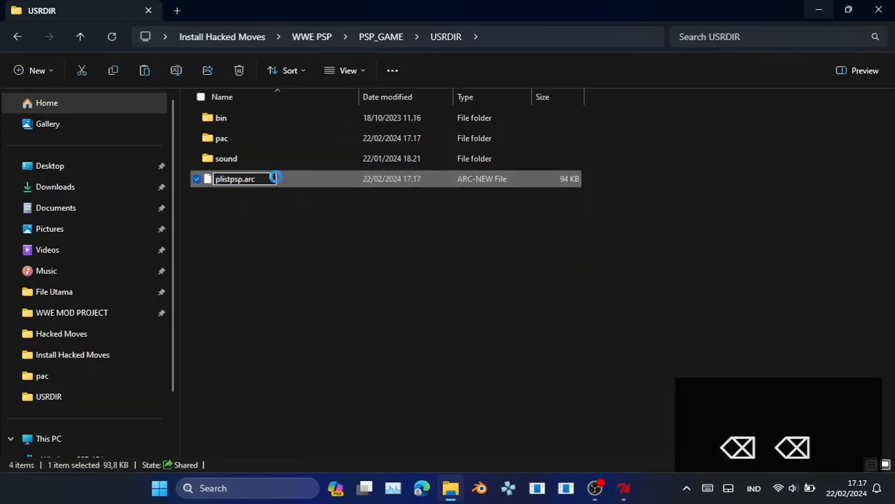
key("Return")
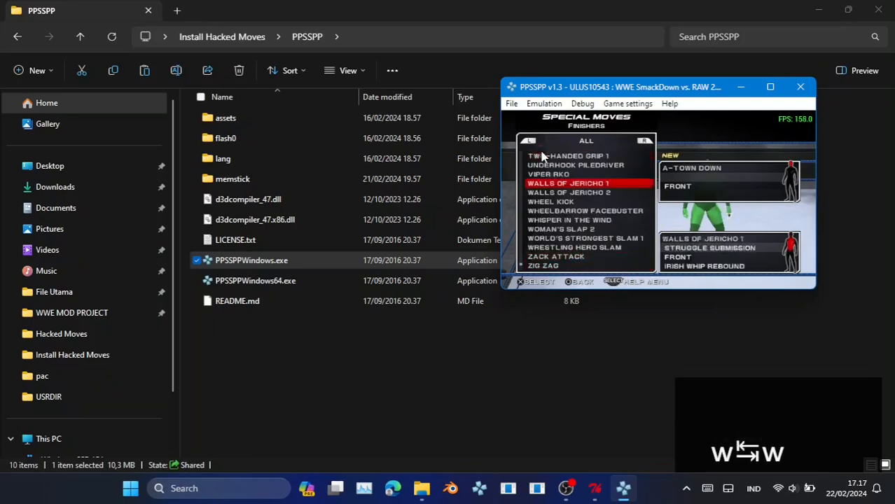
In PPSSPP, look for Player's Boot in the game's list of all finishers and highlight it
key("w")
key("w")
key("w")
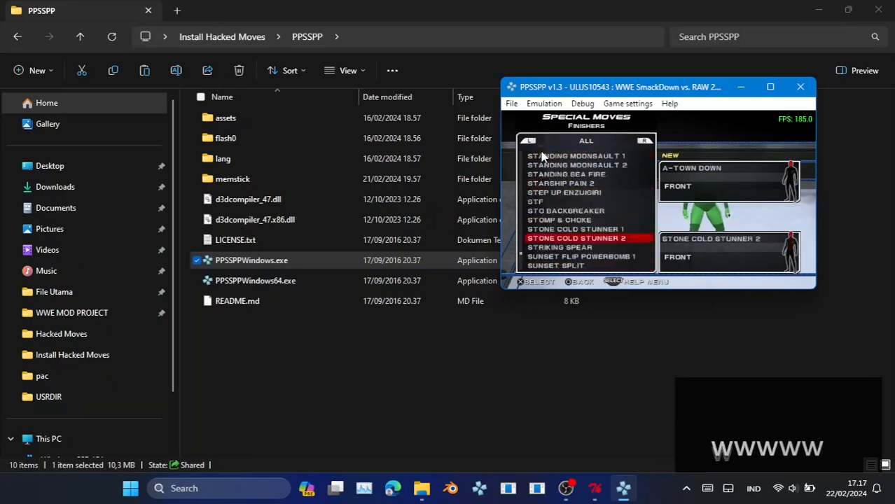
key("w")
key("w")
key("w")
key("w")
key("w")
key("w")
key("w")
key("w")
key("w")
key("w")
key("w")
key("w")
key("w")
key("w")
key("w")
key("w")
key("w")
key("w")
key("w")
key("w")
key("s")
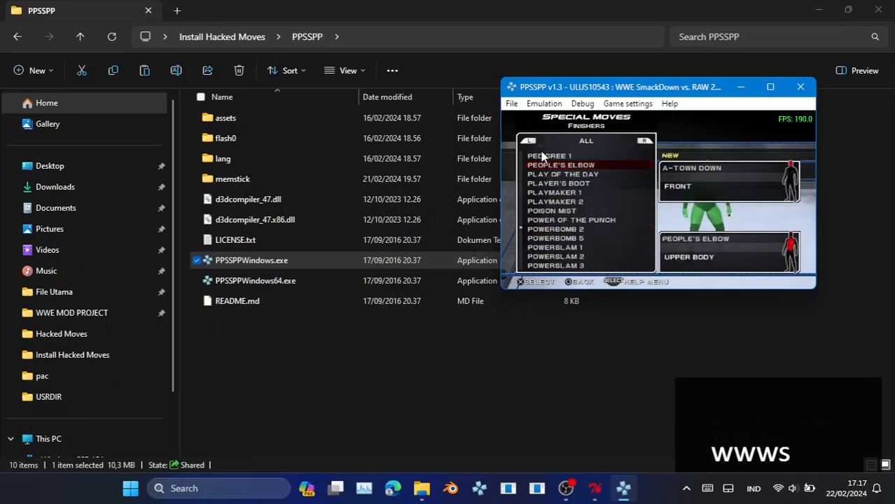
key("w")
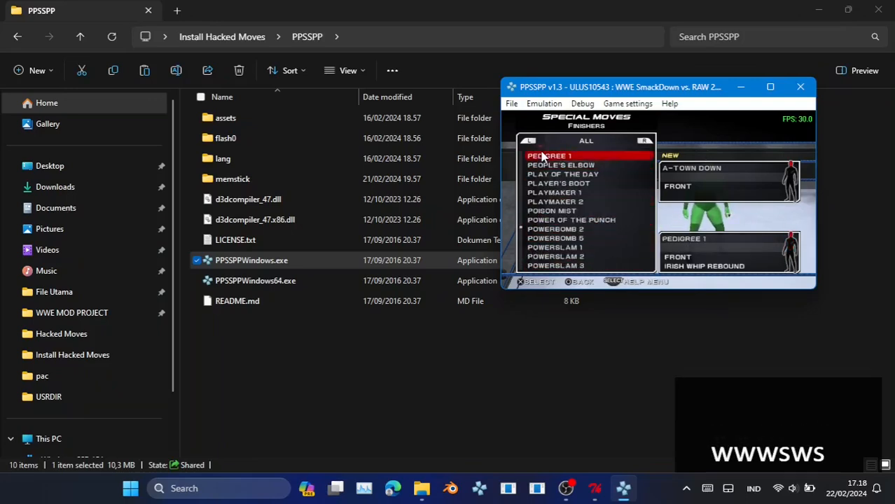
key("s")
key("s")
key("s")
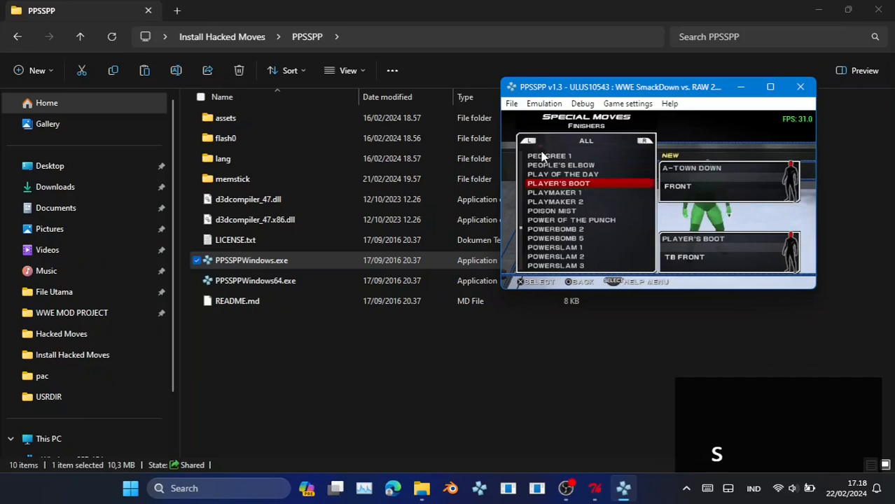
key("j")
key("Tab")
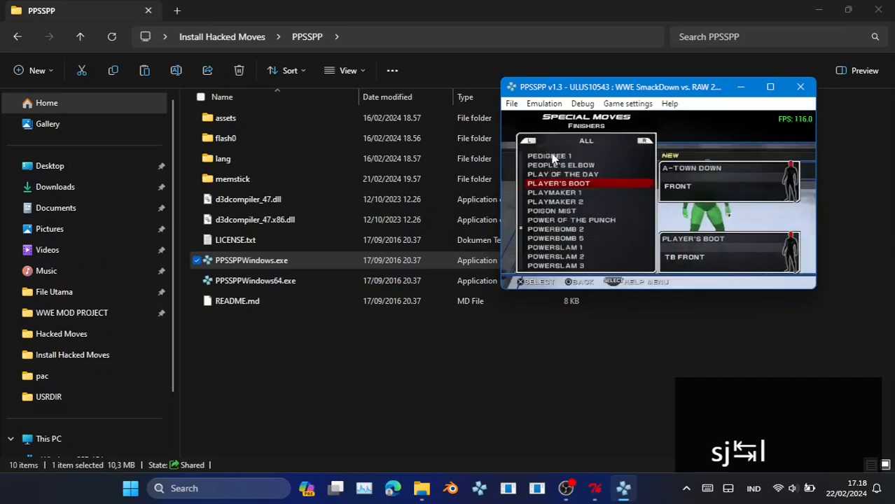
Exit the running game and close PPSSPP
key("Escape")
left_click(739, 221)
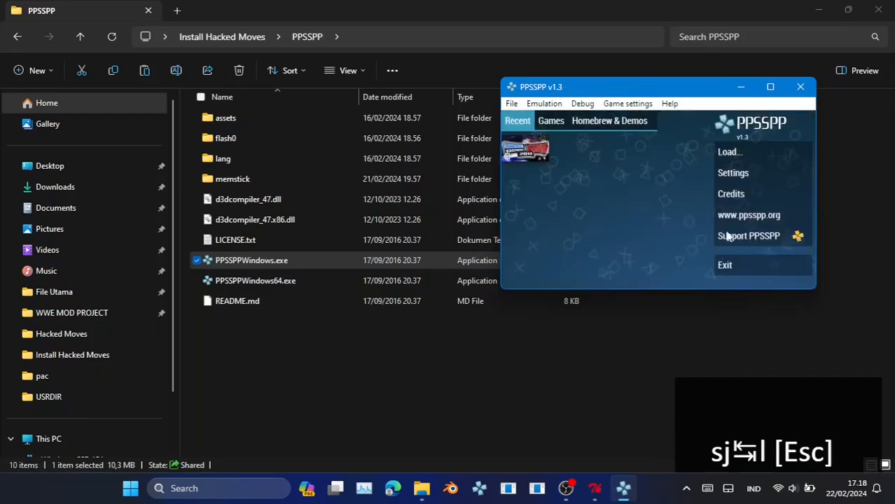
left_click(726, 266)
mouse_move(596, 490)
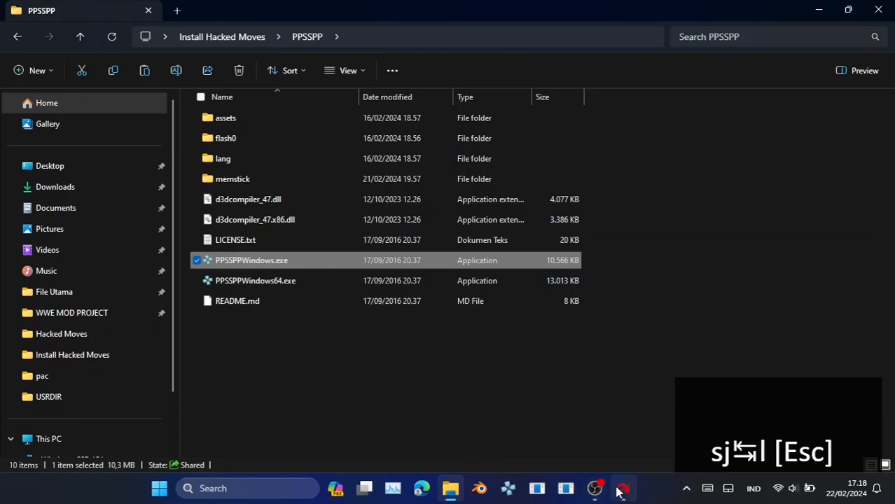
left_click(620, 489)
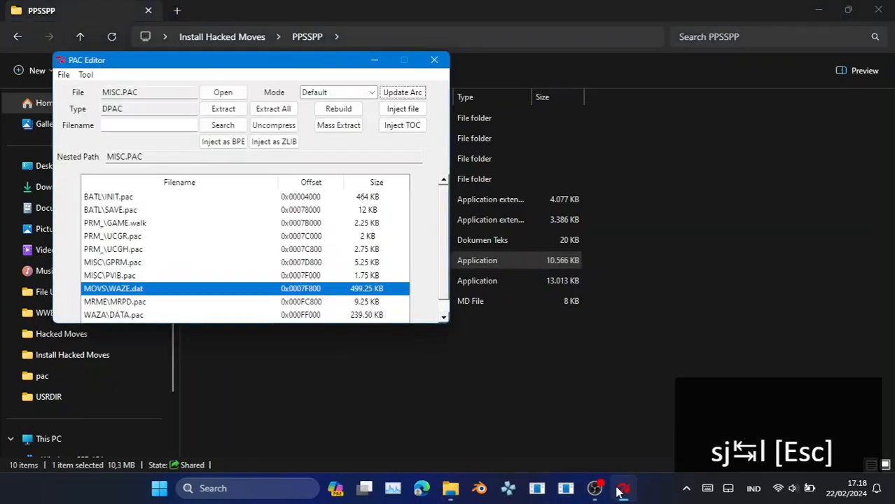
left_click(238, 94)
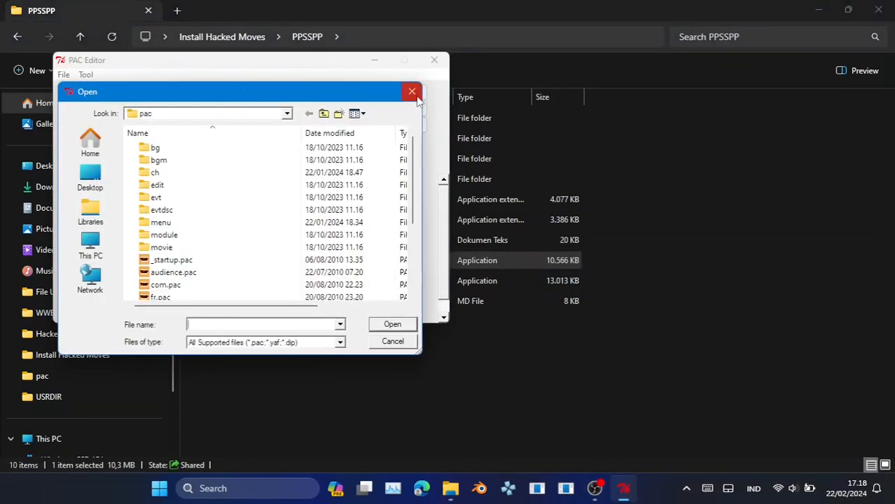
left_click(414, 94)
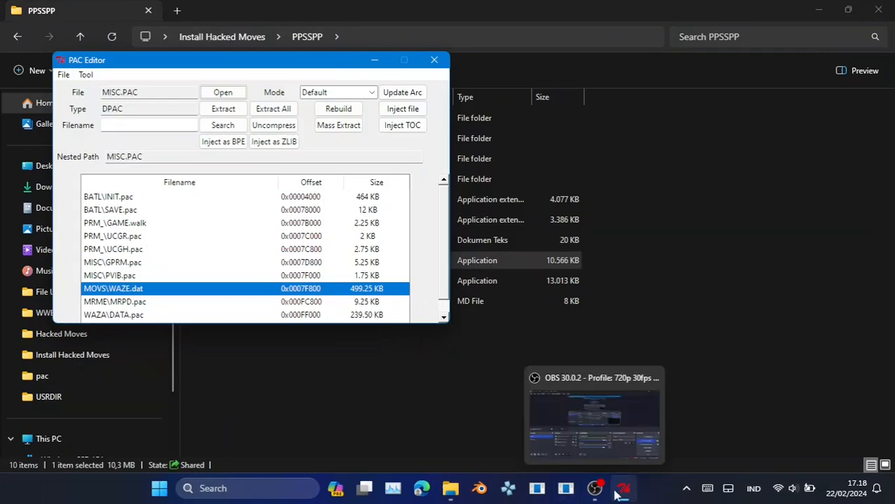
Return to the Install Hacked Moves folder and launch YMKS_gui.exe from SvR Anim Editor v7.4.2
left_click(717, 308)
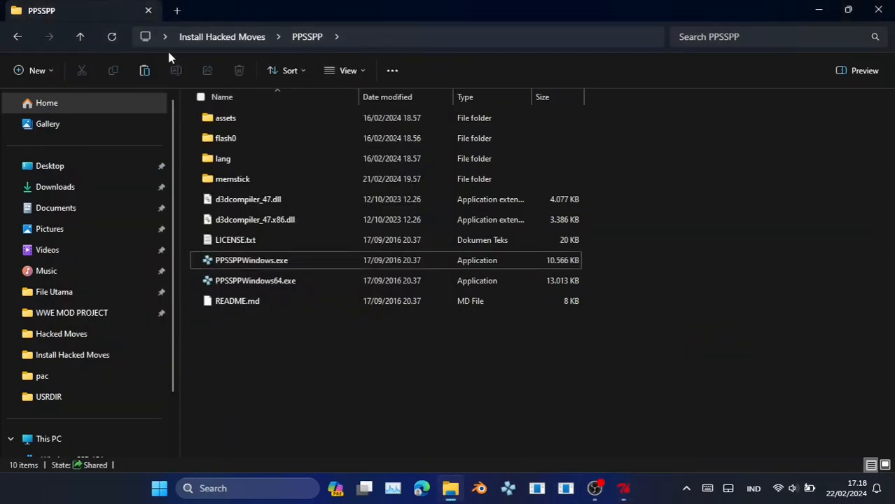
left_click(225, 42)
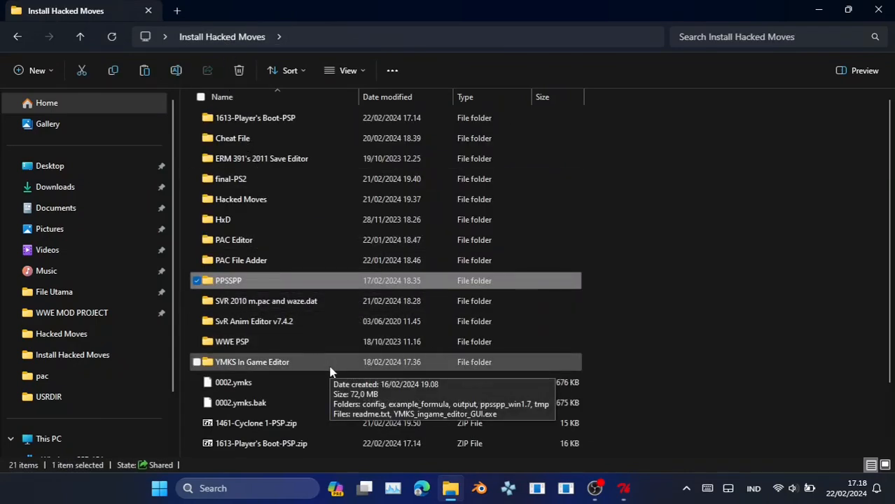
left_click(308, 389)
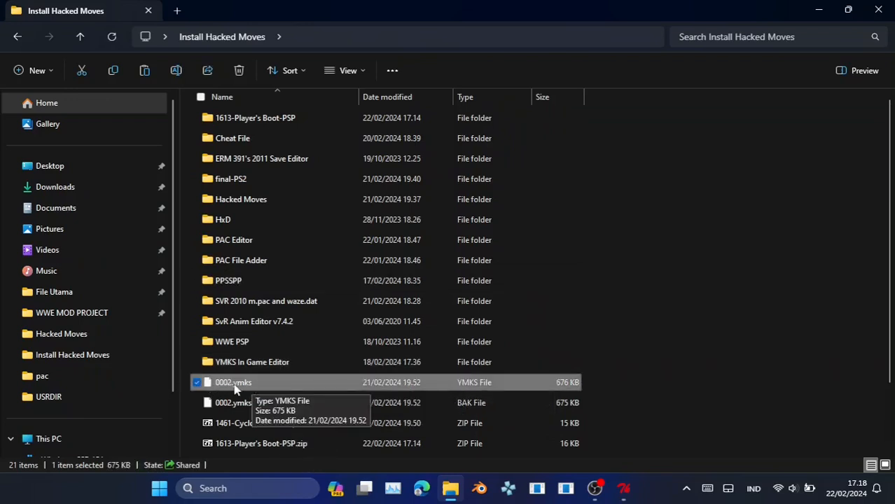
double_click(307, 321)
scroll(304, 367, "down", 7)
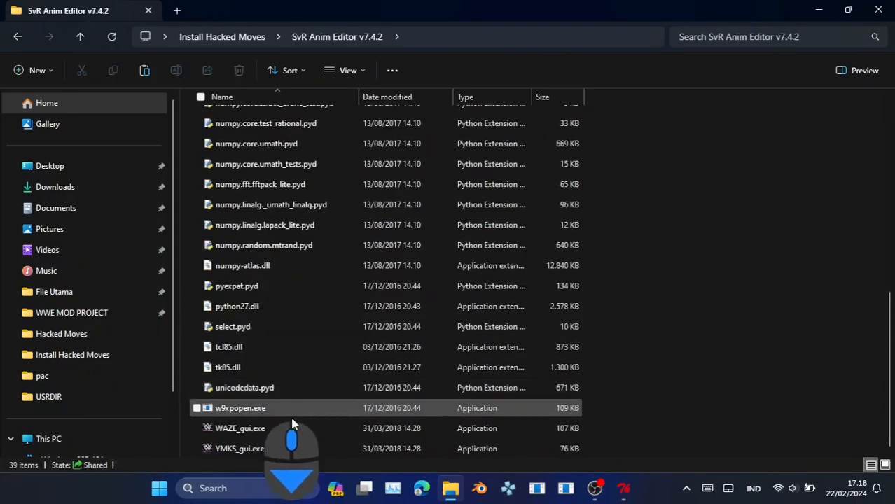
left_click(261, 450)
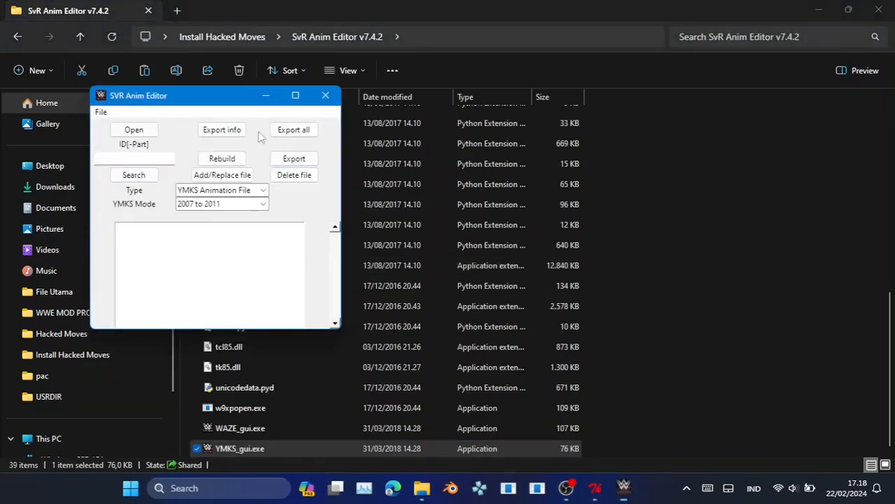
Open 0002.ymks from the Install Hacked Moves folder in SVR Anim Editor
left_click(133, 131)
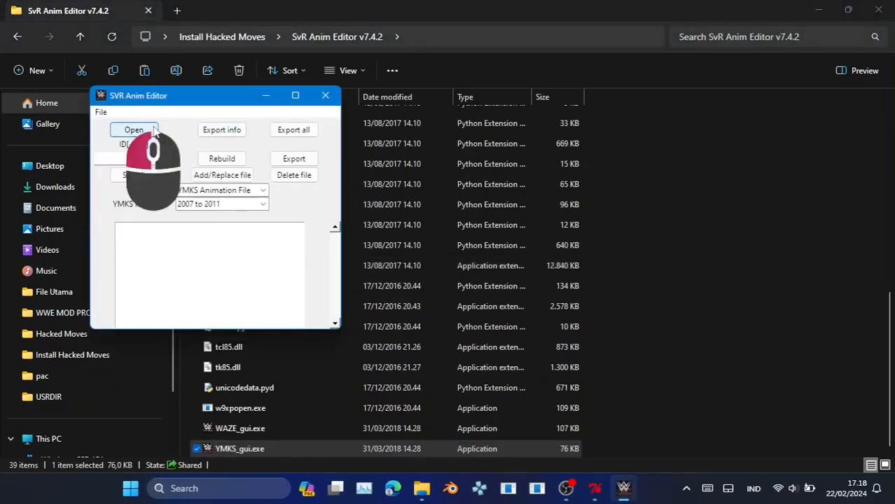
left_click(361, 152)
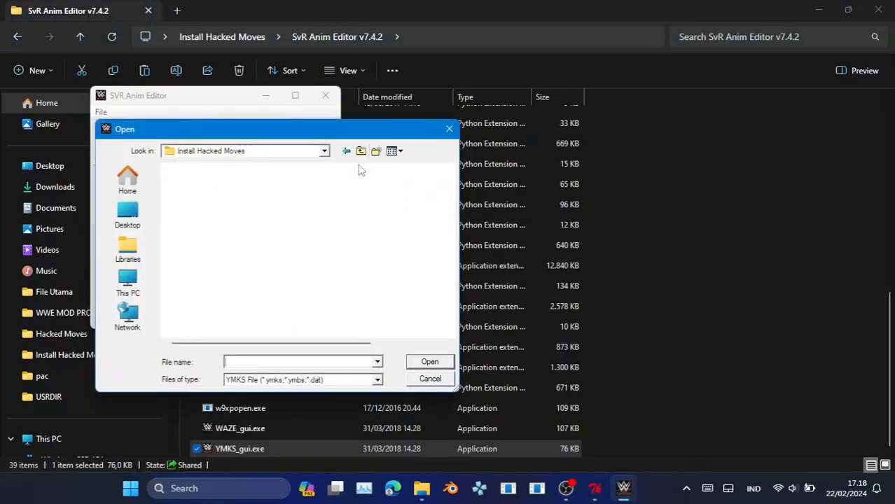
scroll(231, 329, "down", 1)
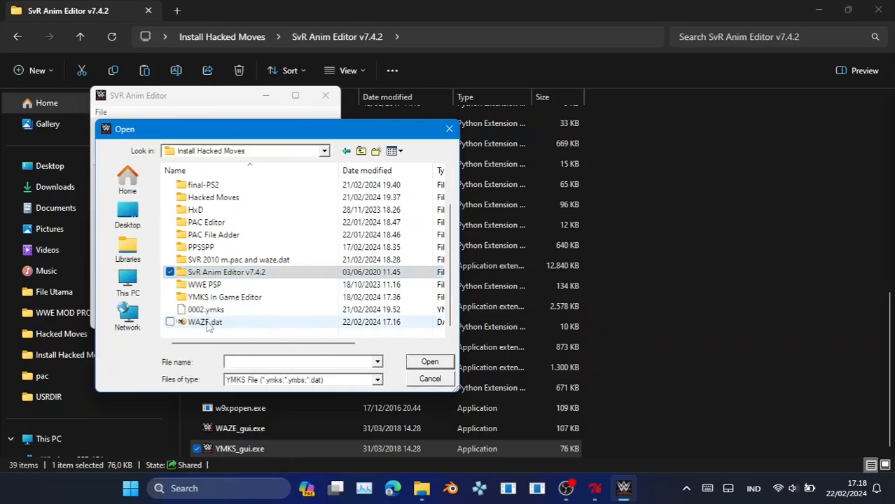
double_click(206, 323)
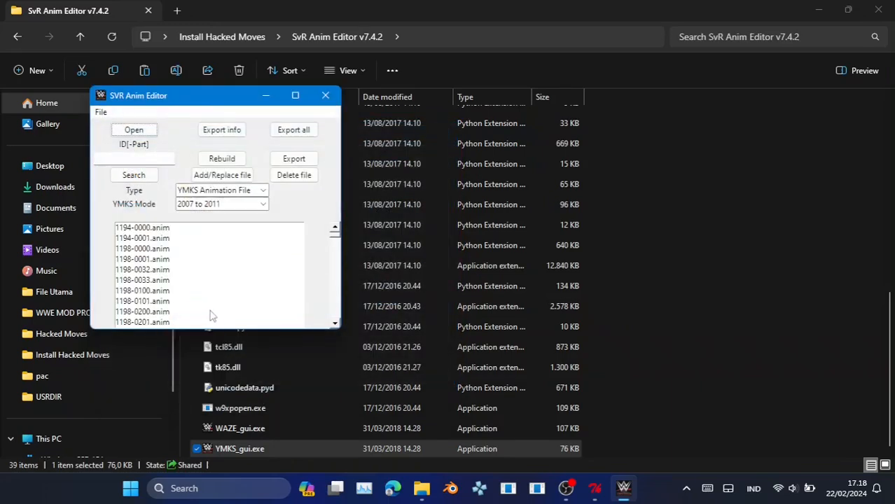
Add all 1613 .anim files from the MOT_ folder of 1613-Player's Boot-PSP to the 0002.ymks archive
left_click(224, 175)
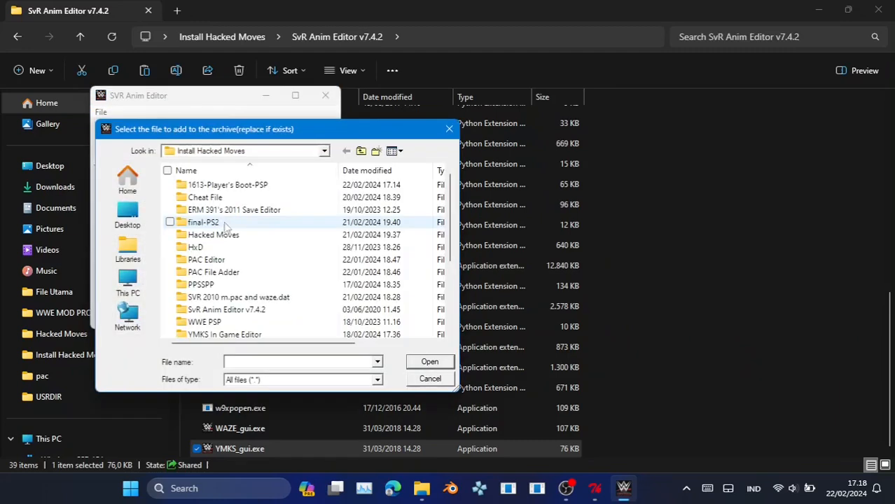
left_click(233, 187)
double_click(234, 192)
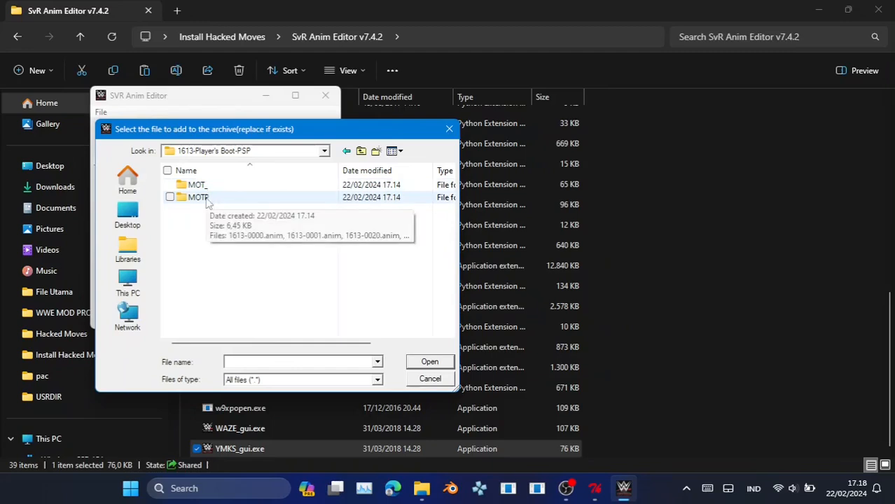
double_click(205, 198)
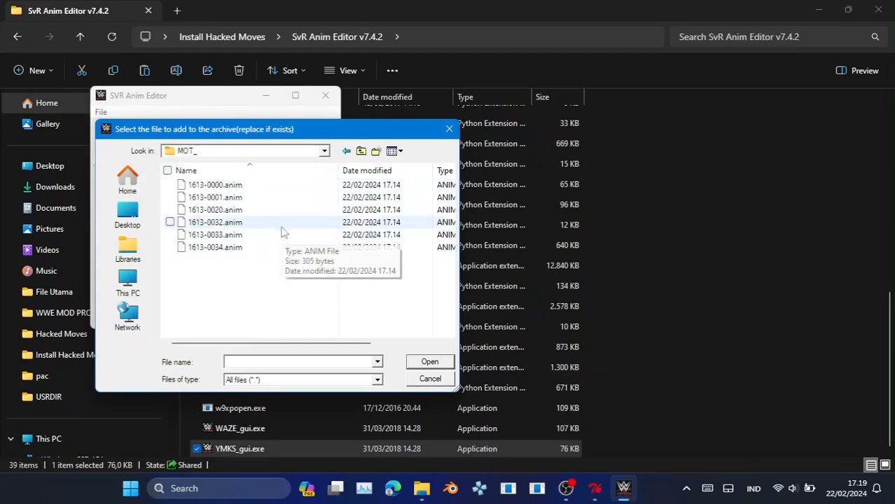
key("ctrl+a")
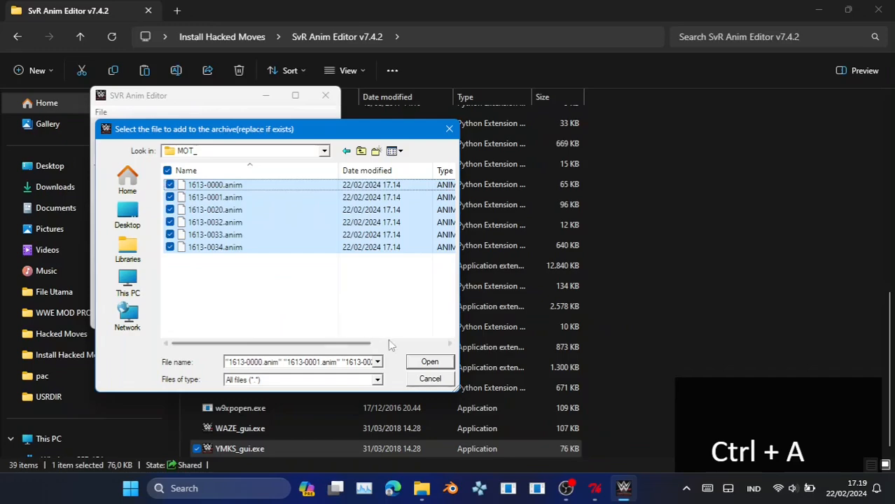
left_click(423, 364)
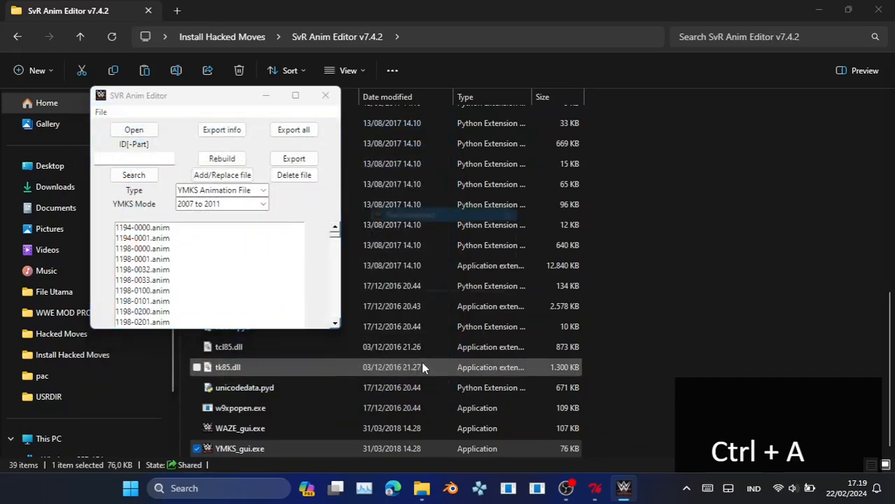
left_click(495, 286)
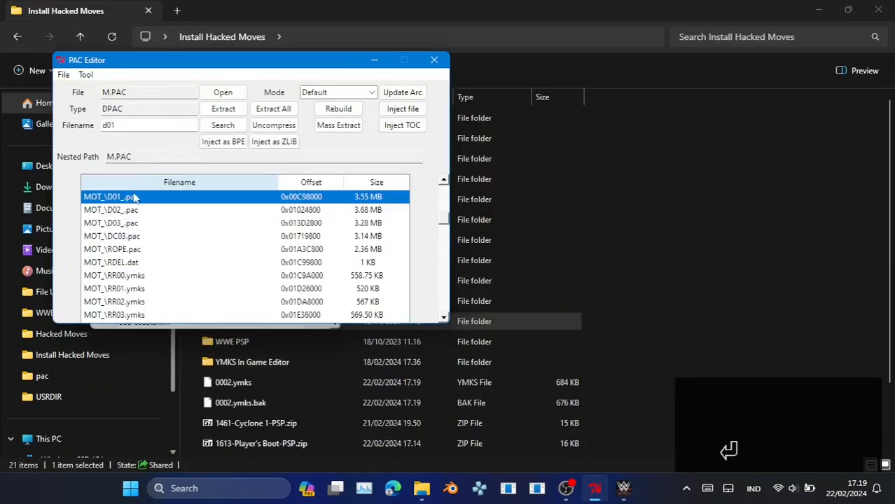
In PAC Editor, open MOT_\D01_.pac inside M.PAC and inject the rebuilt 0002.ymks from Install Hacked Moves over its 0002.ymks entry
left_click(133, 198)
double_click(133, 199)
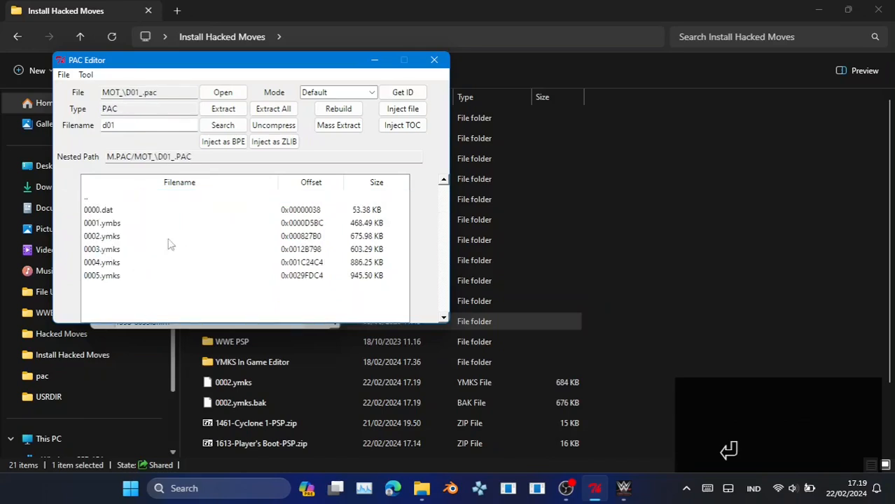
left_click(99, 237)
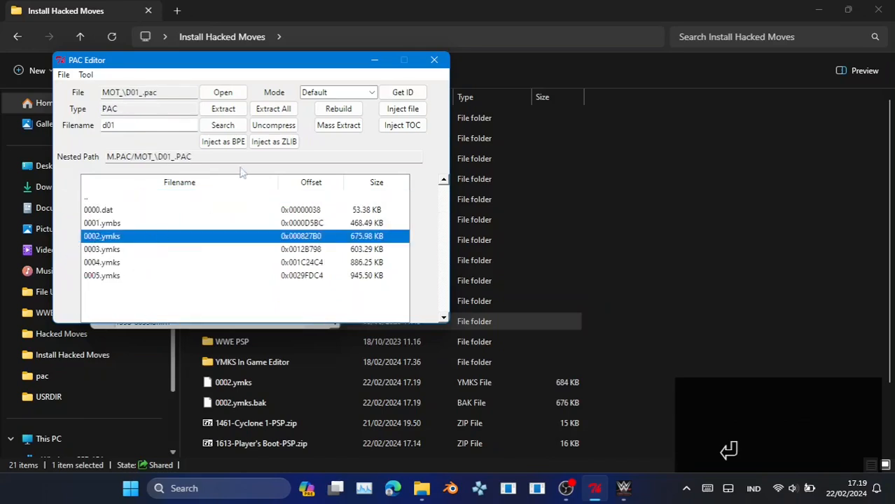
left_click(387, 109)
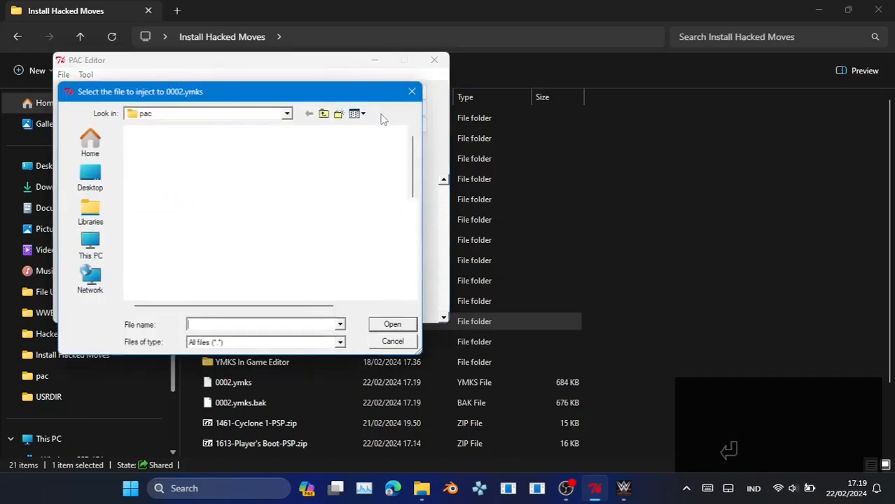
left_click(324, 114)
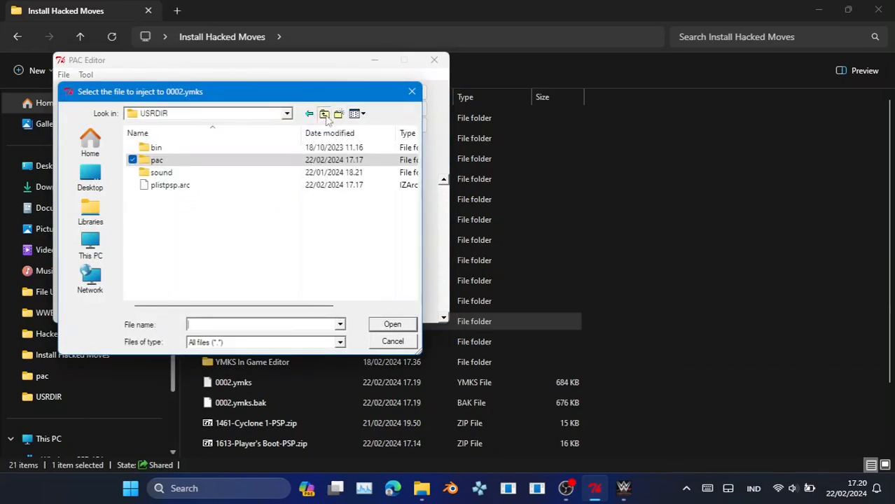
left_click(324, 114)
left_click(324, 114)
left_click(324, 115)
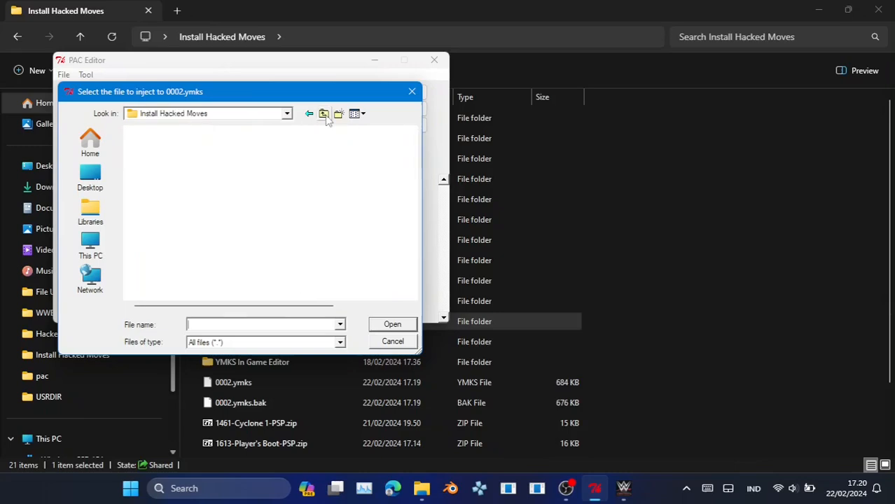
scroll(238, 232, "down", 3)
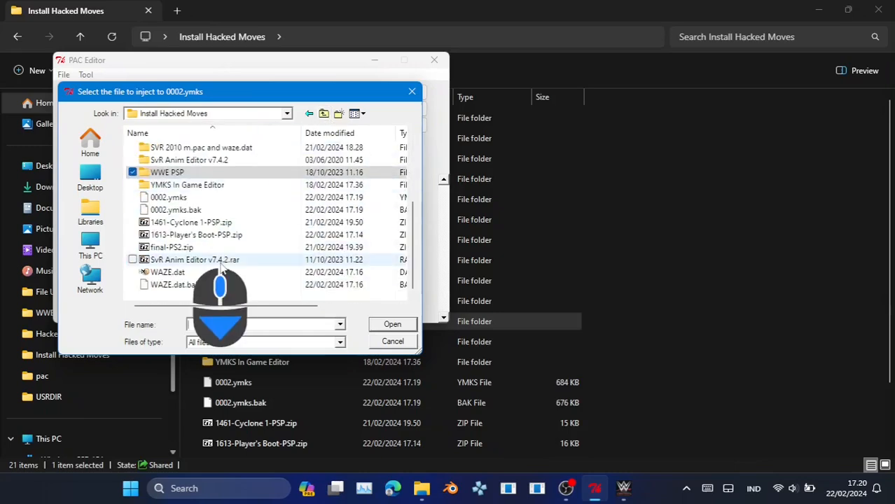
double_click(190, 199)
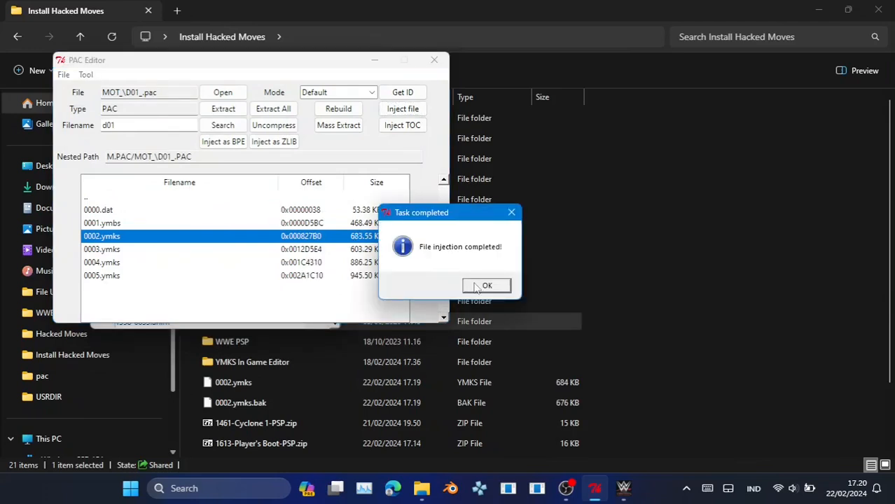
left_click(476, 286)
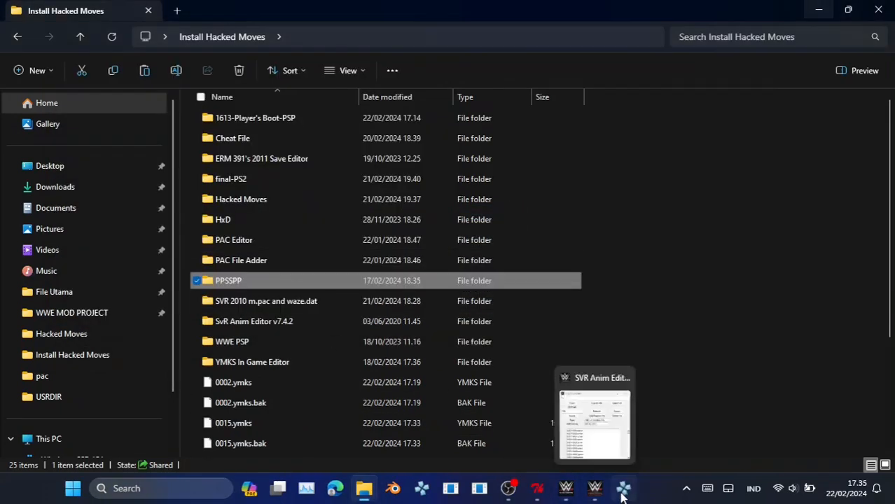
left_click(622, 490)
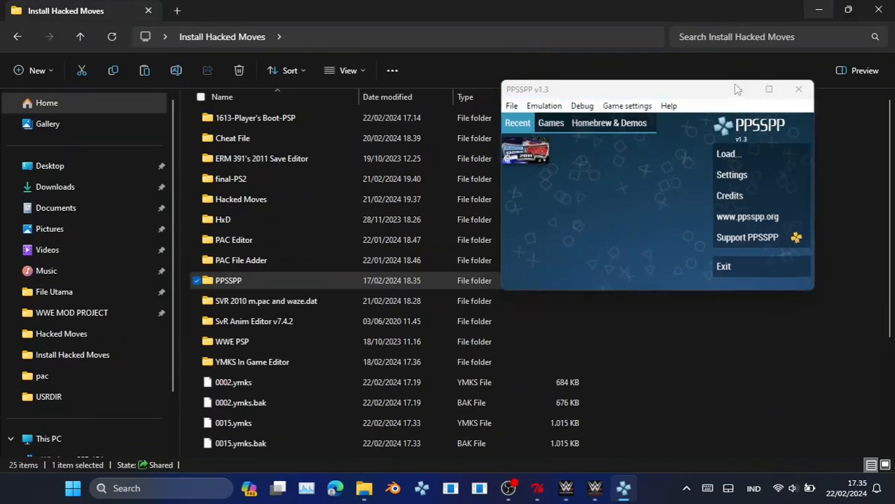
left_click(737, 89)
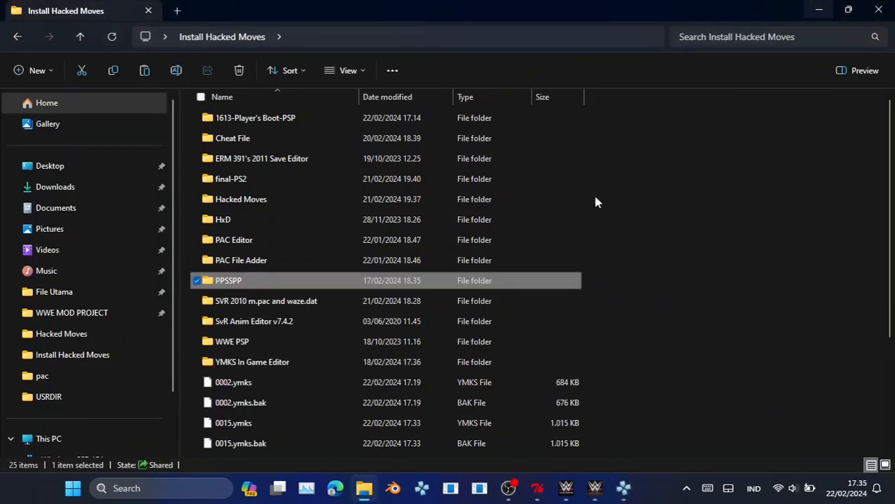
Switch to SVR Anim Editor and add 1613-0000.anim and 1613-0001.anim from the MOTP folder of 1613-Player's Boot-PSP to the 0015.ymks archive
left_click(591, 496)
left_click(201, 156)
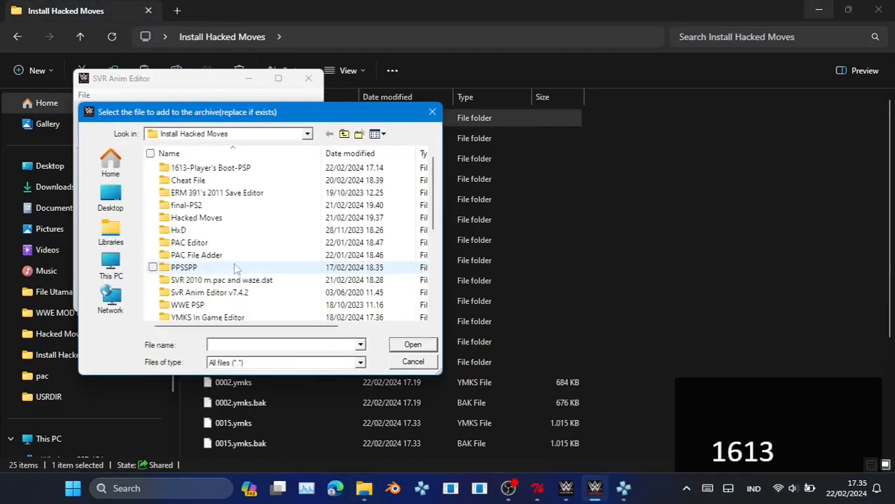
double_click(200, 169)
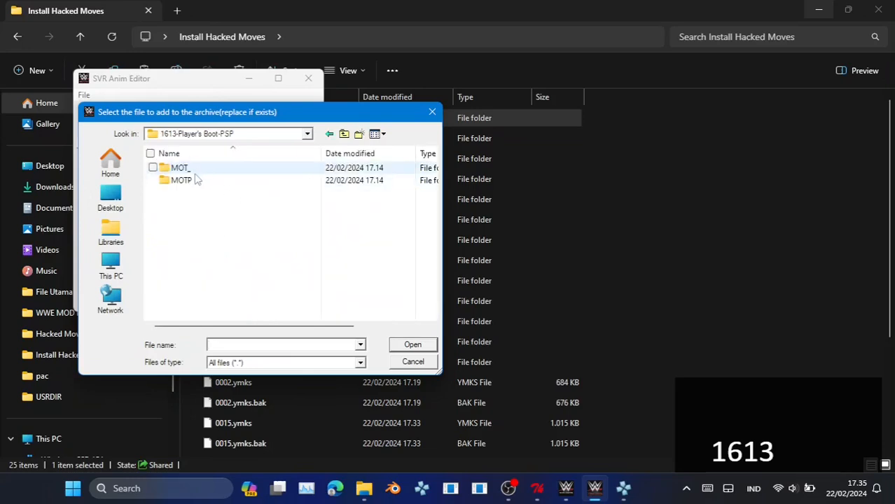
double_click(188, 180)
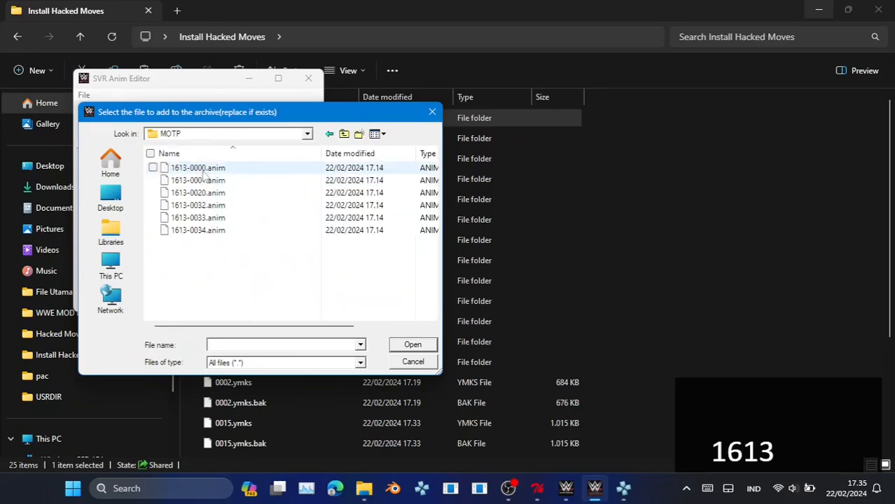
left_click(202, 170)
left_click(234, 181, "ctrl")
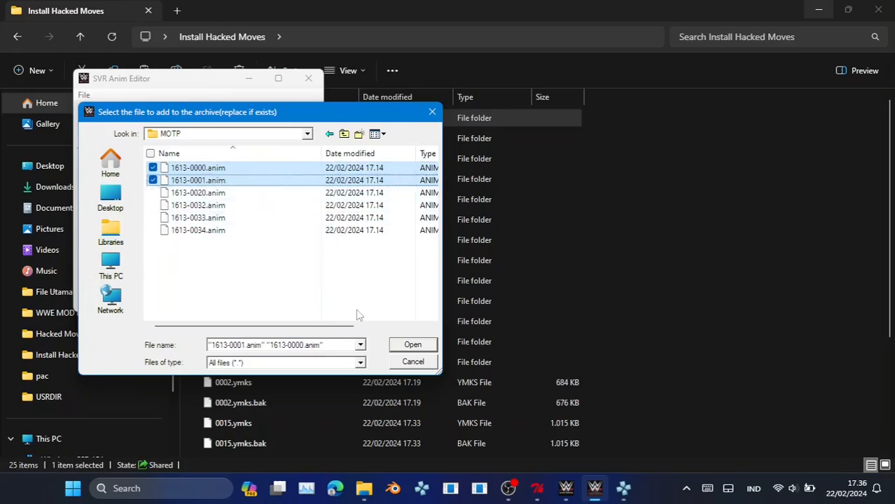
left_click(404, 347)
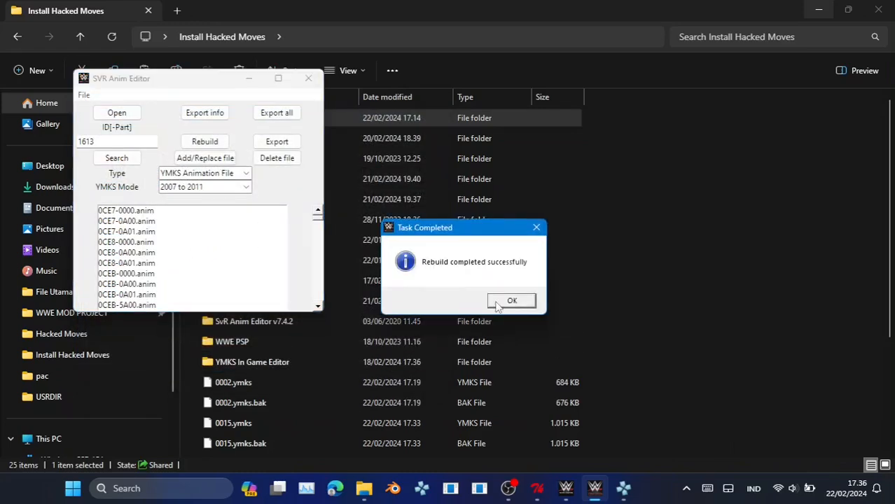
left_click(512, 300)
In PAC Editor, open MVMT\SPE1.pac inside M.PAC and inject the rebuilt 0015.ymks from Install Hacked Moves over its 0015.ymks entry
key("alt+Tab")
double_click(143, 315)
left_click(122, 210)
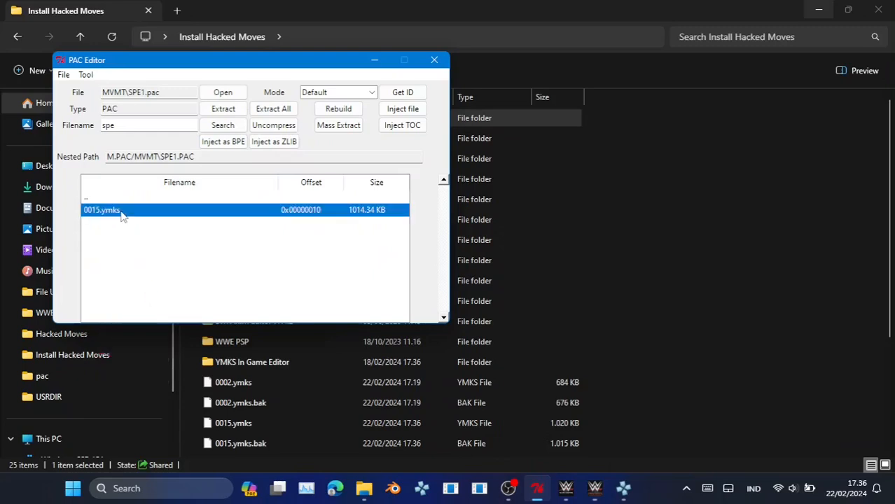
left_click(402, 109)
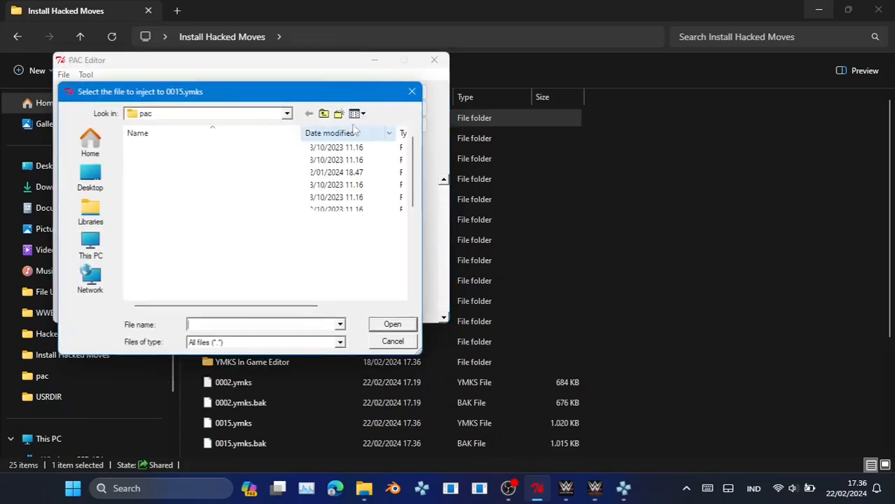
left_click(323, 114)
left_click(324, 114)
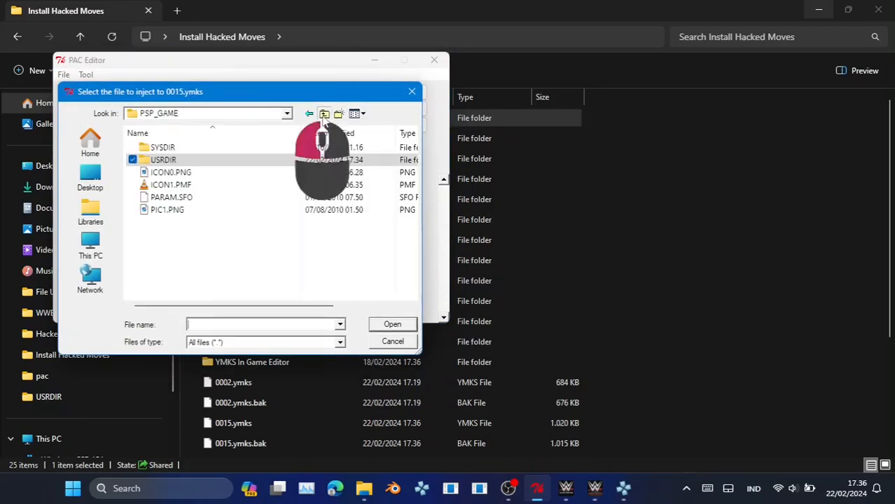
left_click(324, 114)
left_click(324, 115)
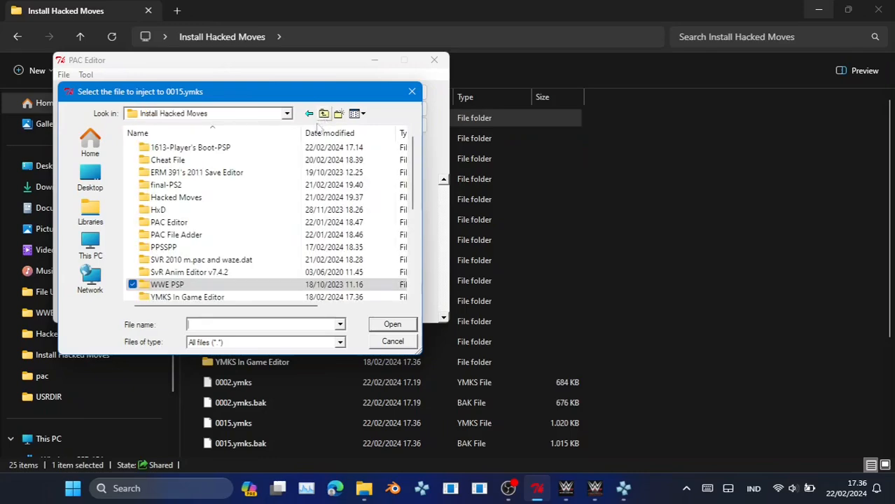
scroll(238, 251, "down", 4)
left_click(201, 185)
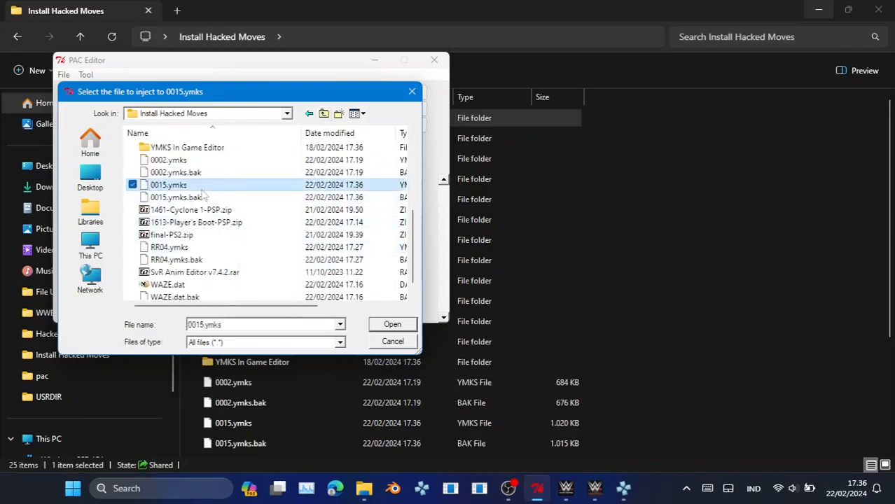
double_click(170, 186)
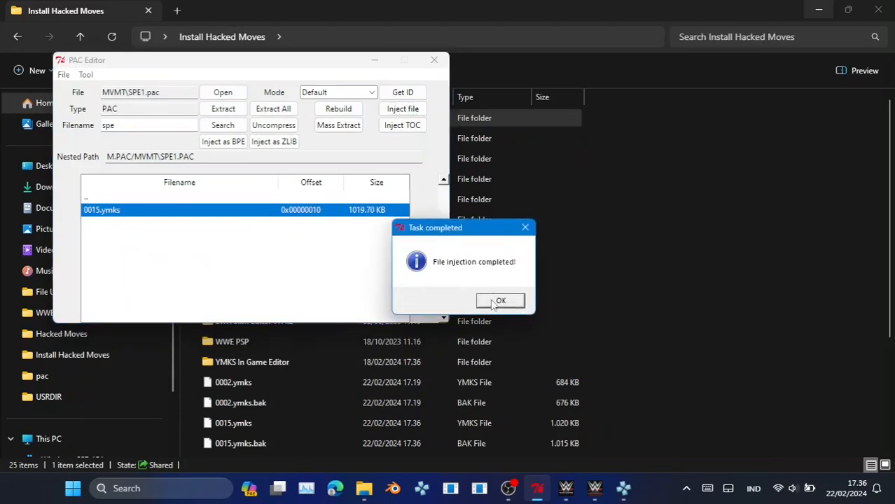
left_click(500, 301)
Reopen M.PAC from the pac folder and update plistpsp.arc in USRDIR from it
left_click(223, 91)
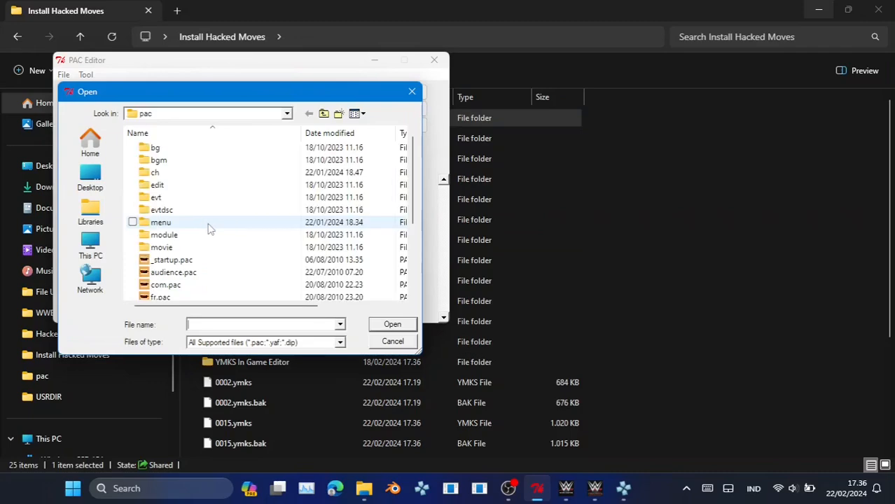
scroll(189, 266, "down", 2)
double_click(175, 260)
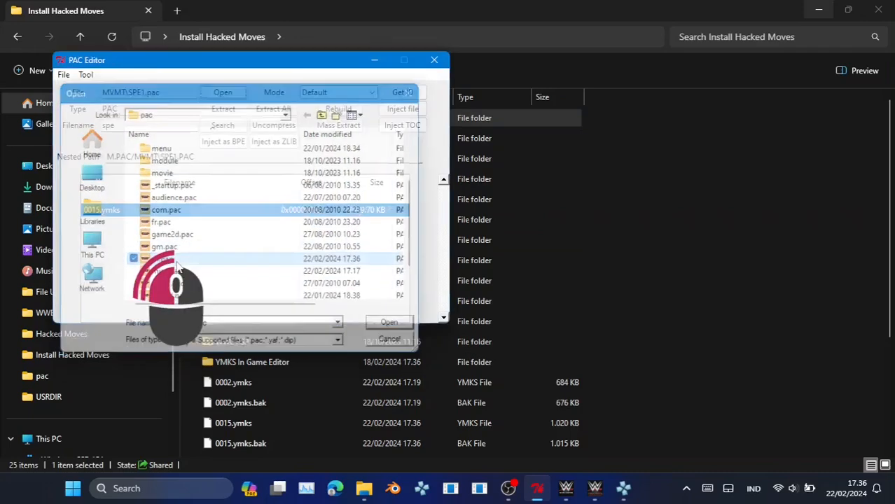
left_click(402, 92)
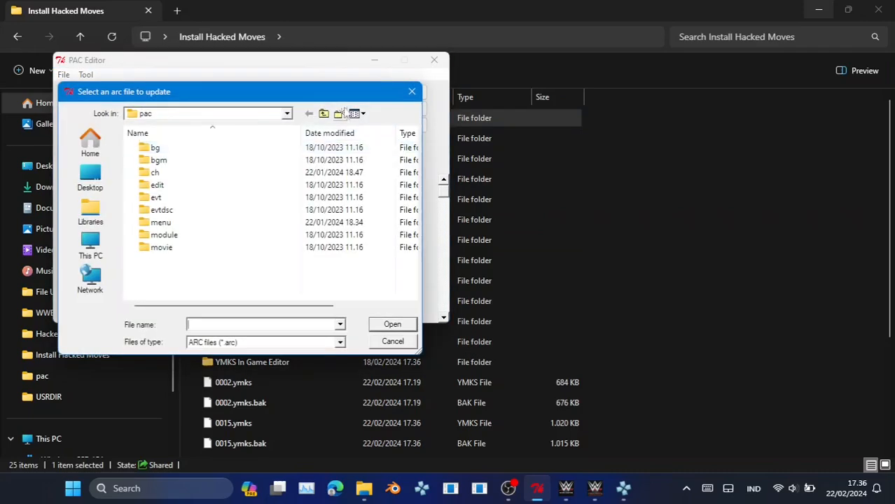
left_click(324, 113)
double_click(175, 185)
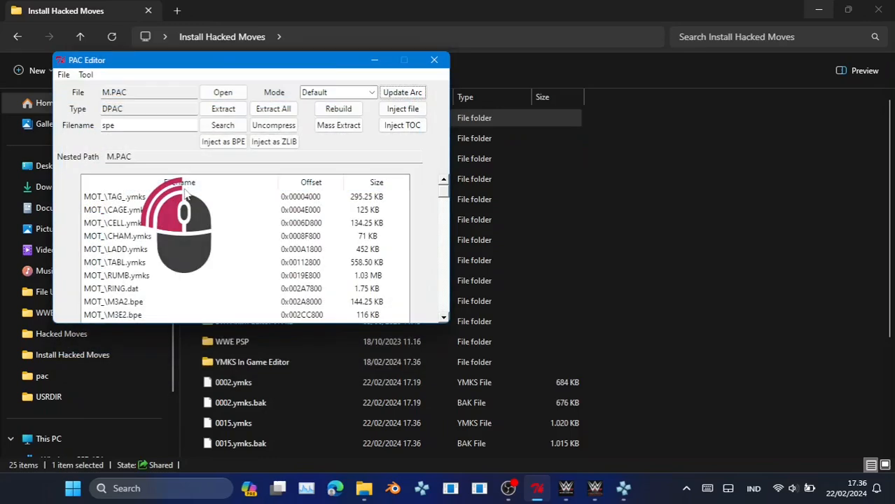
In File Explorer, go to WWE PSP\PSP_GAME\USRDIR and delete the old plistpsp.arc file
left_click(501, 301)
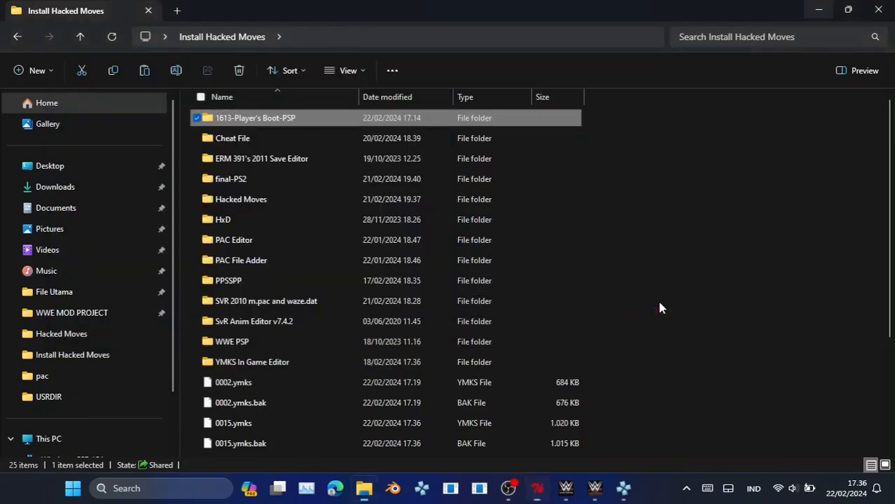
double_click(284, 346)
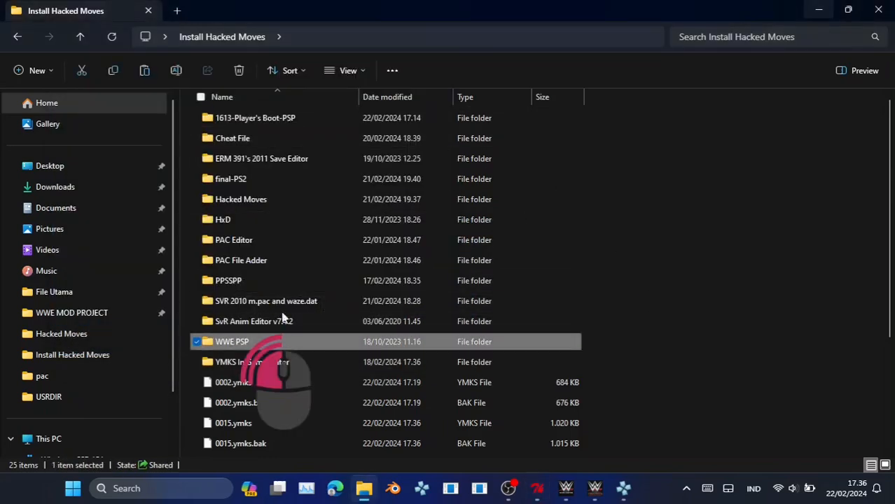
double_click(252, 120)
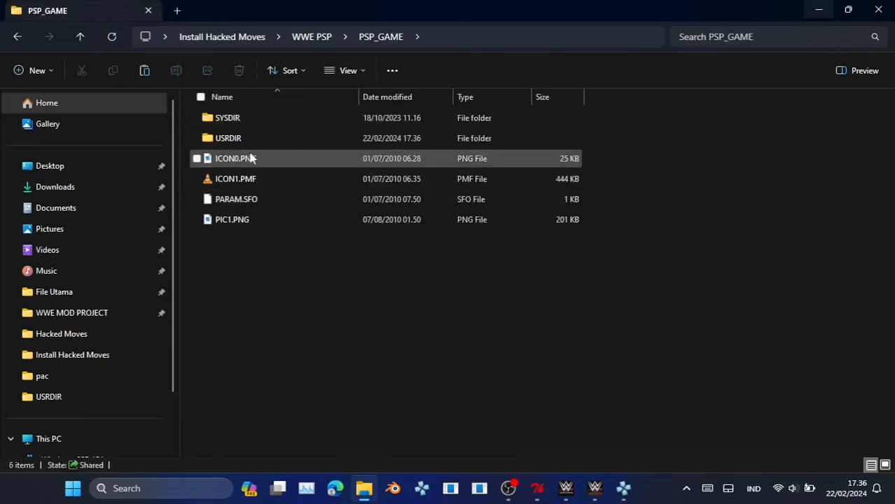
double_click(251, 142)
left_click(260, 186)
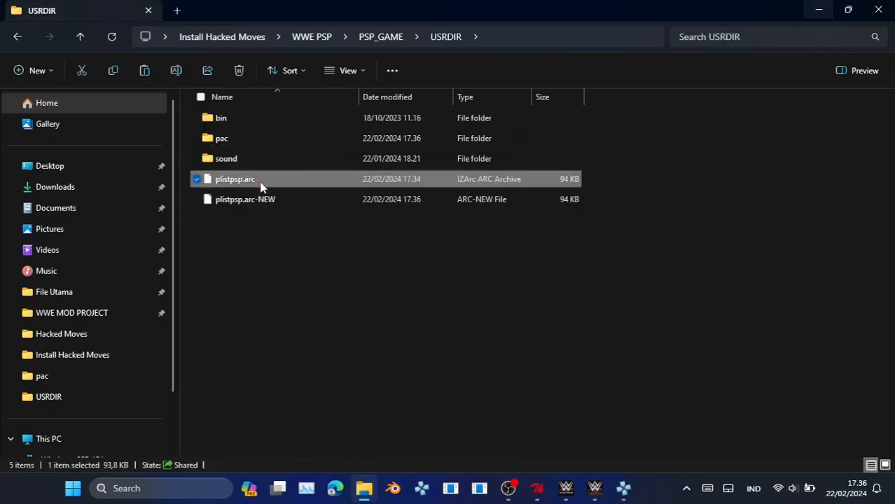
key("Delete")
Rename plistpsp.arc-NEW in USRDIR as plistpsp.arc and accept the file extension change
key("F2")
key("Right")
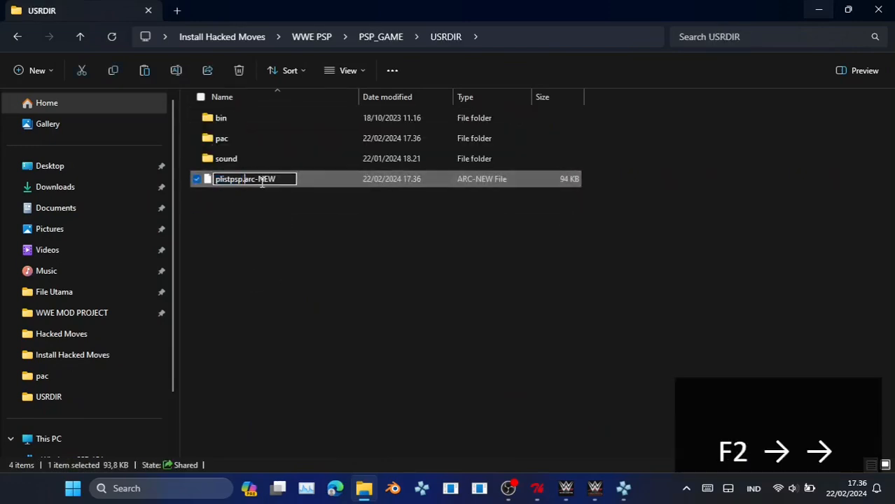
key("Right")
key("Right")
key("Right")
key("Right")
key("Right")
key("Right")
key("Right")
key("BackSpace")
key("BackSpace")
key("BackSpace")
key("BackSpace")
key("Return")
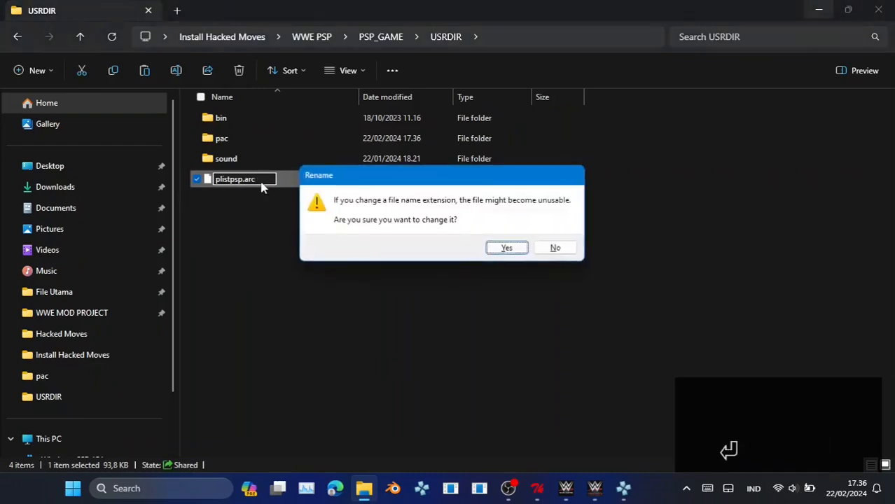
key("Return")
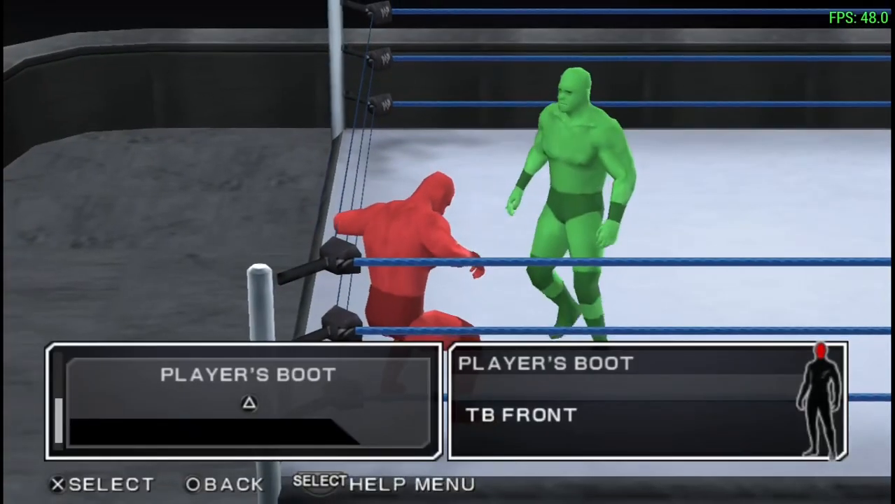